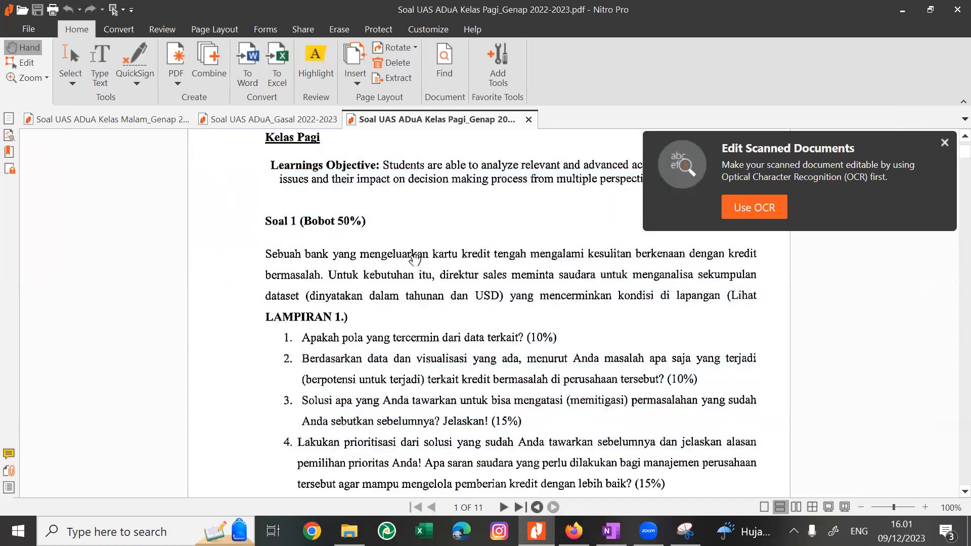
# Go through the Soal 1 questions to the Lampiran 1 data table and dismiss the Edit Scanned Documents notification.
pyautogui.scroll(-1, 412, 261)
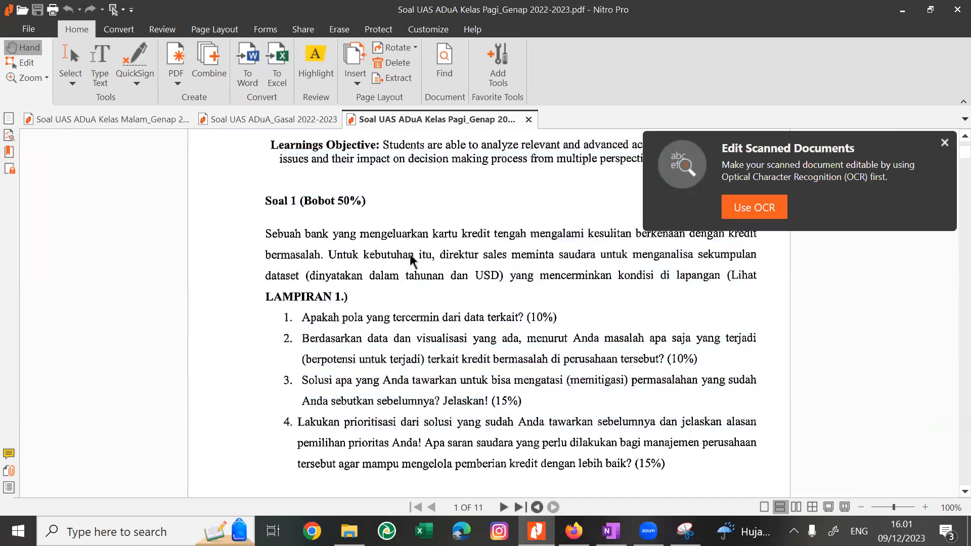
pyautogui.scroll(1, 412, 257)
pyautogui.scroll(-10, 415, 258)
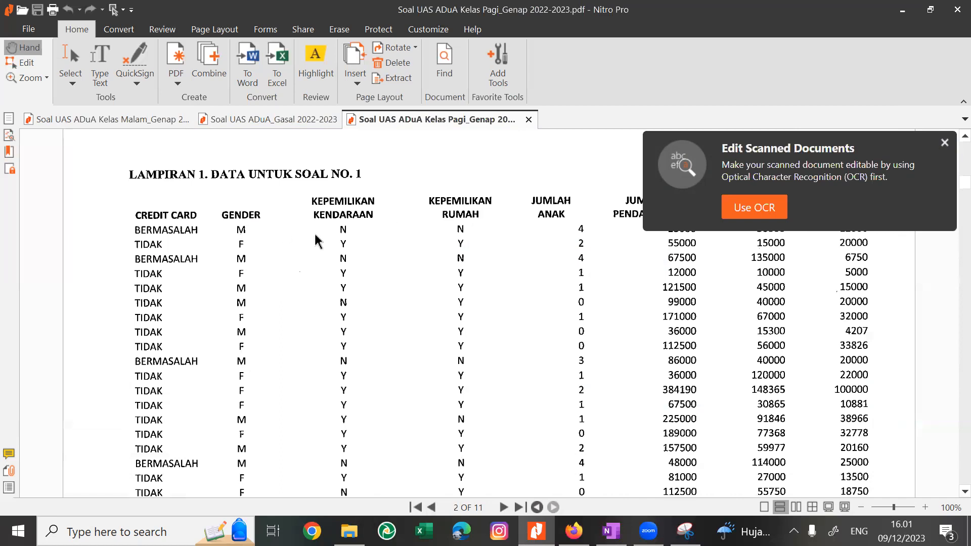
pyautogui.click(944, 143)
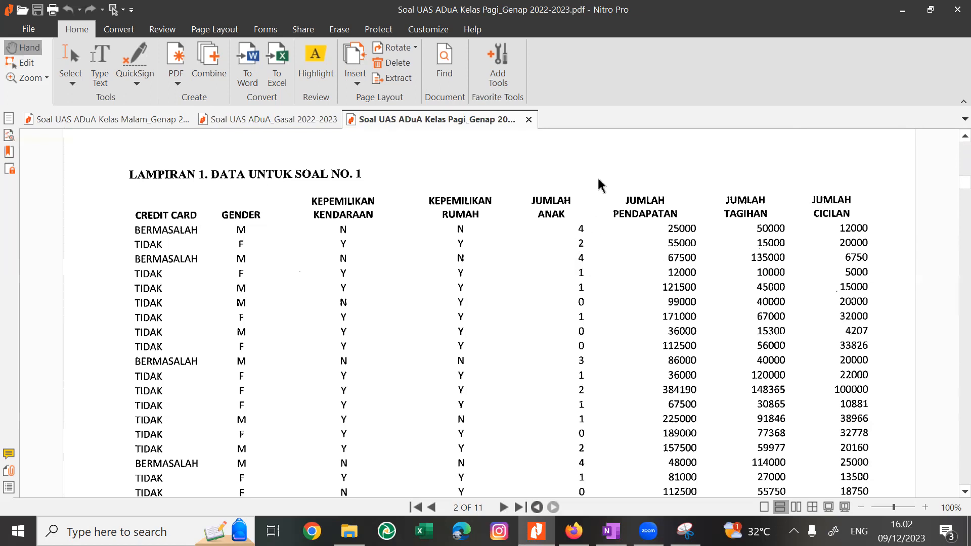
# Examine the Lampiran 1 credit card data table from its headers down to the Keterangan legend.
pyautogui.scroll(-5, 587, 221)
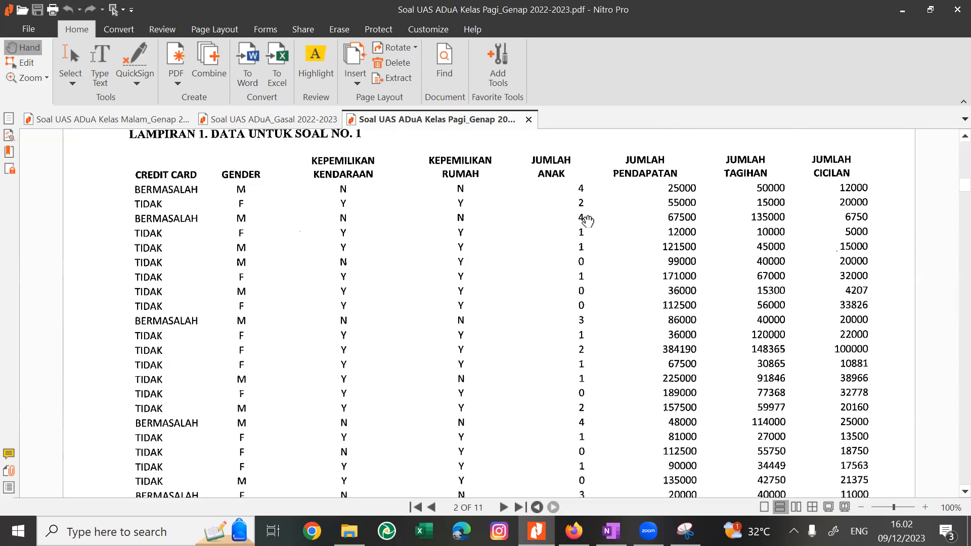
pyautogui.scroll(-2, 587, 221)
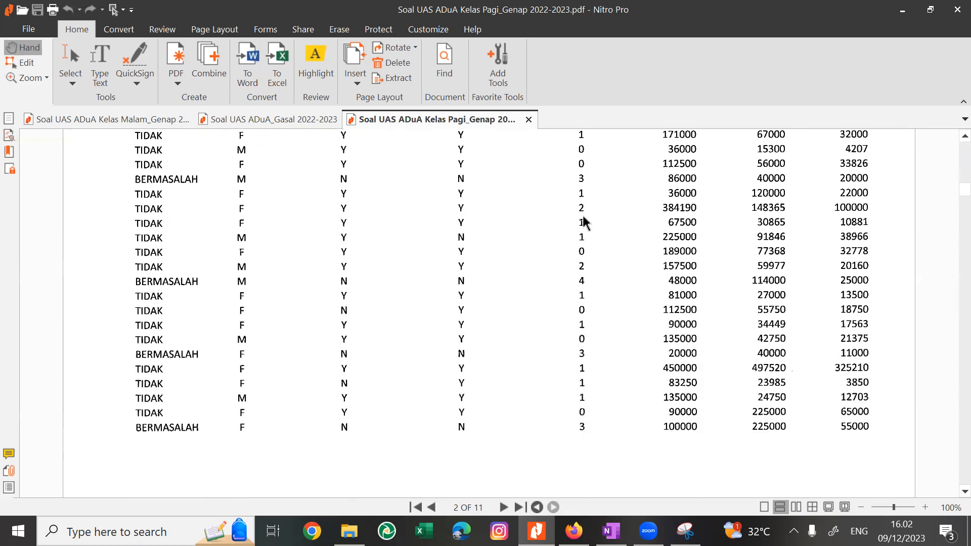
pyautogui.scroll(2, 587, 221)
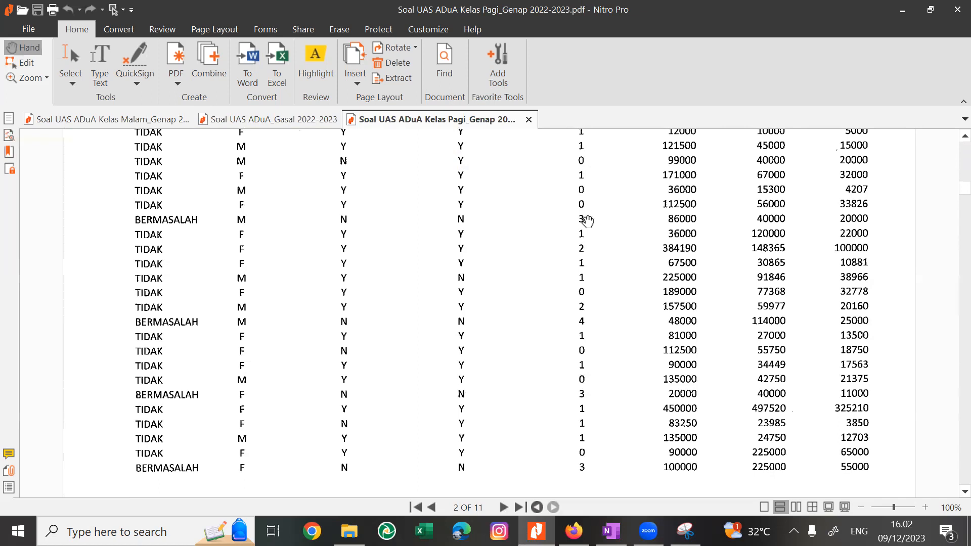
pyautogui.scroll(3, 582, 221)
pyautogui.scroll(-7, 587, 221)
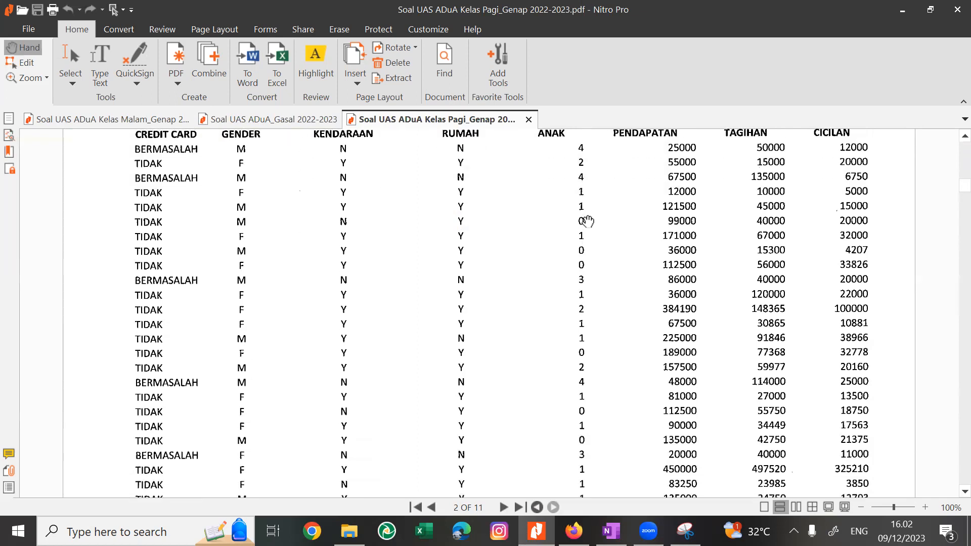
pyautogui.scroll(10, 587, 221)
pyautogui.scroll(-20, 587, 221)
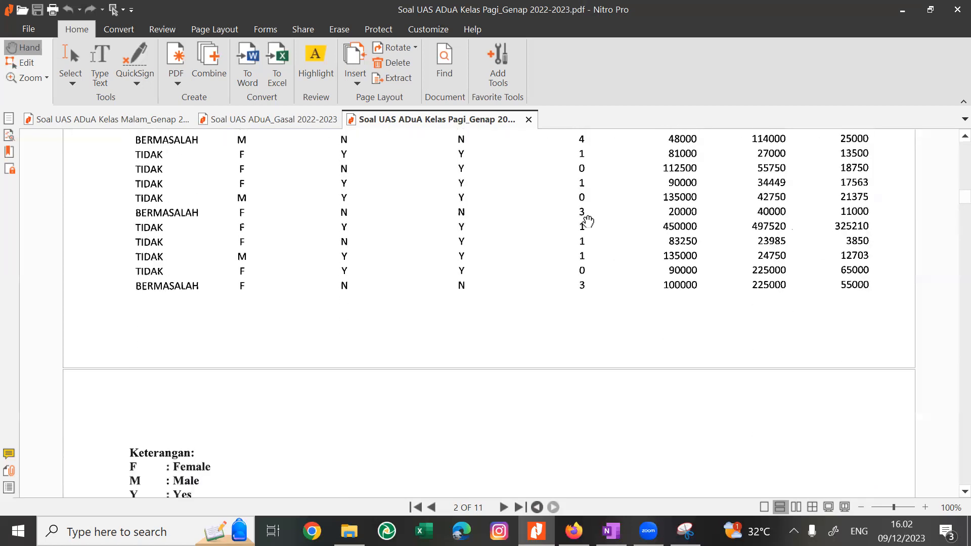
pyautogui.scroll(-3, 587, 221)
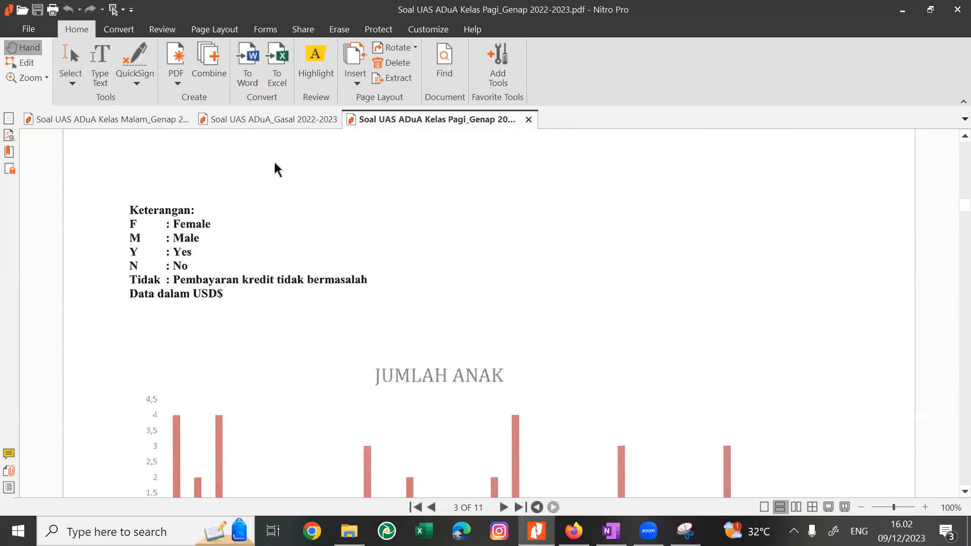
# Switch to the Soal UAS ADuA_Gasal 2022-2023 exam and view its gender proportion chart and supervisor quality regression table.
pyautogui.click(263, 127)
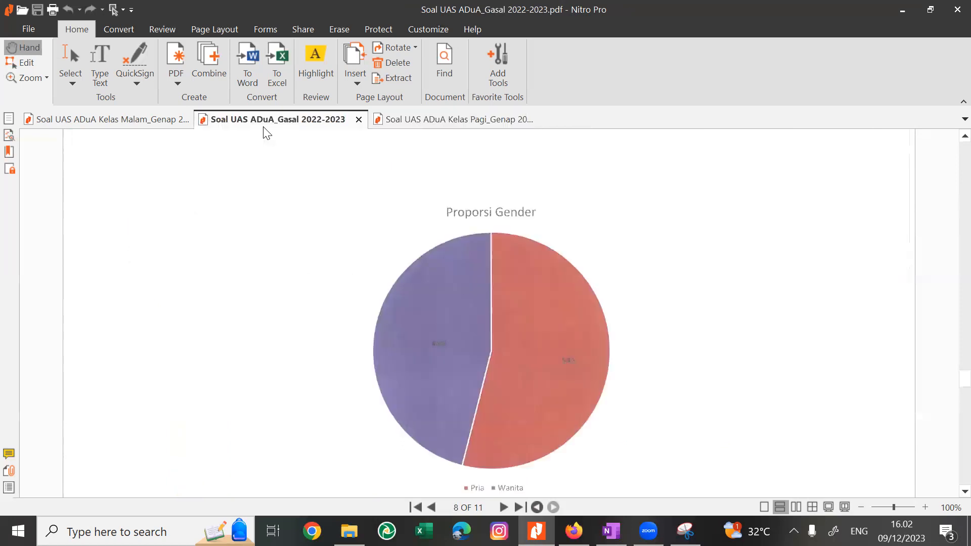
pyautogui.click(419, 127)
pyautogui.click(271, 126)
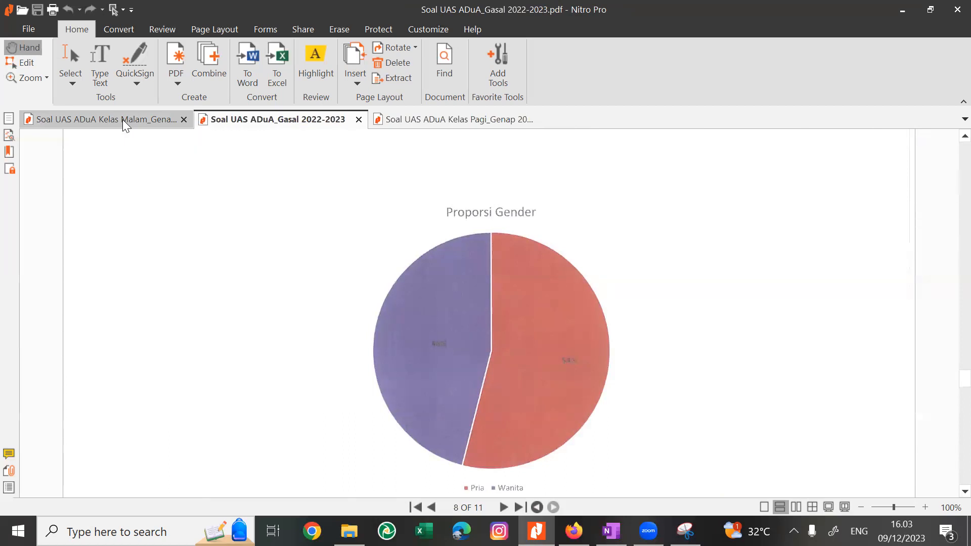
pyautogui.click(122, 119)
pyautogui.click(269, 120)
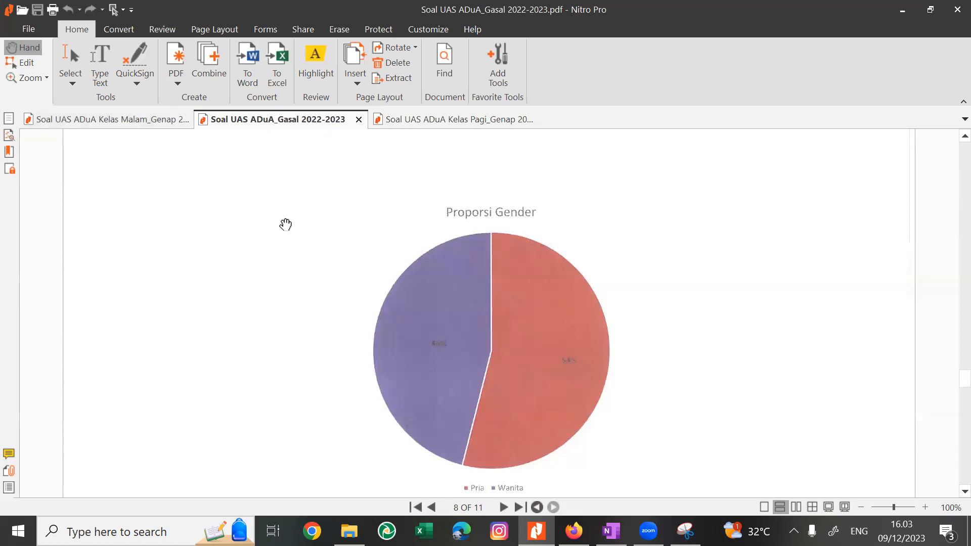
pyautogui.scroll(-5, 284, 223)
pyautogui.scroll(-3, 283, 223)
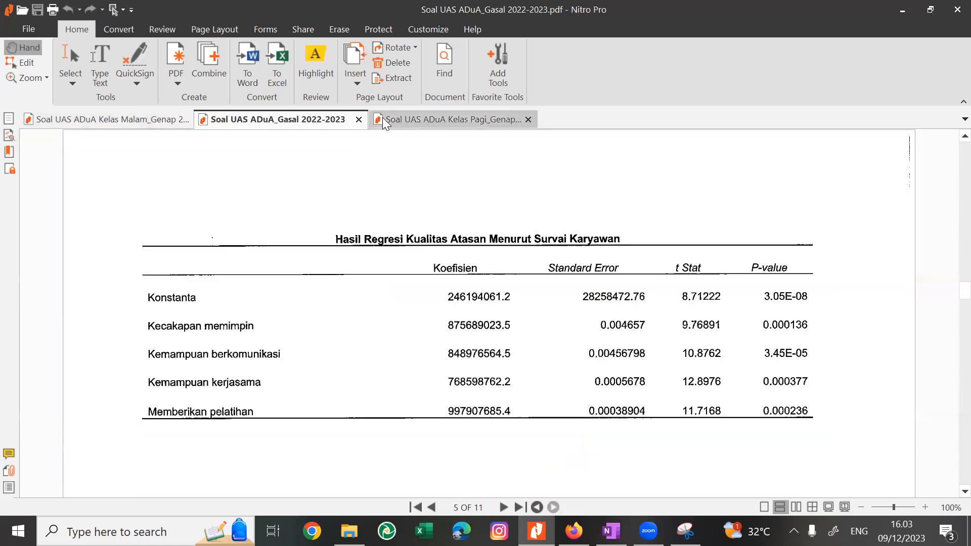
# Return to the Kelas Pagi exam and read the Soal 1 and Soal 2 questions on its first page.
pyautogui.click(412, 119)
pyautogui.scroll(-10, 367, 230)
pyautogui.scroll(20, 368, 230)
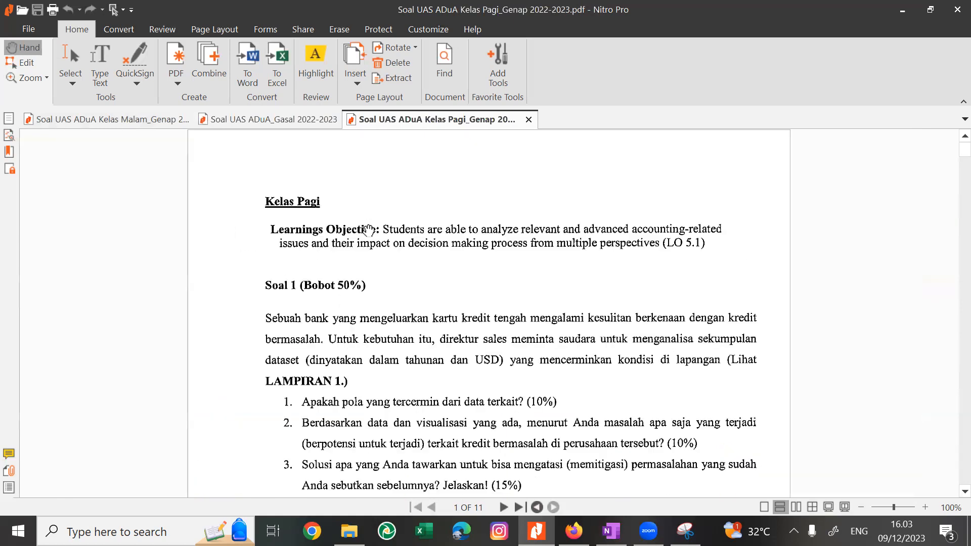
pyautogui.scroll(-2, 368, 230)
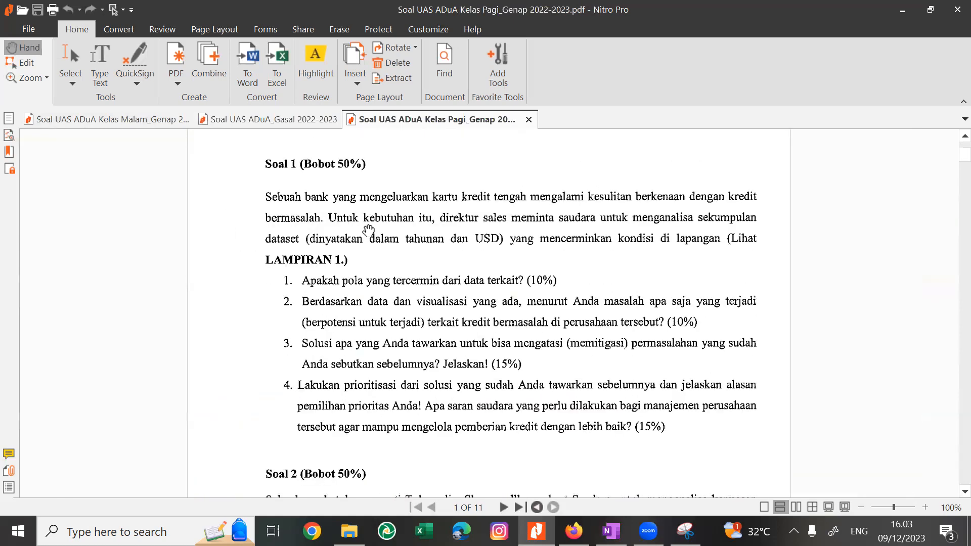
pyautogui.scroll(-5, 368, 230)
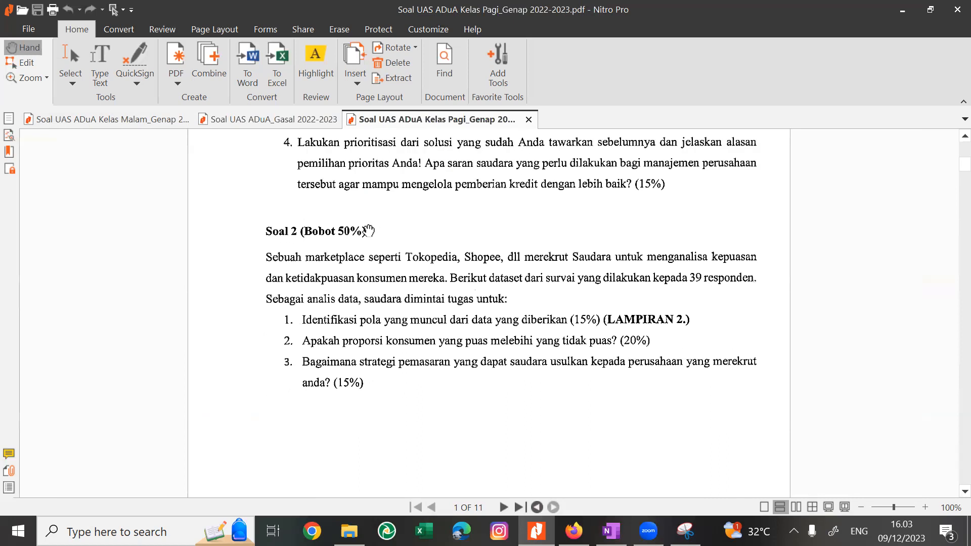
pyautogui.scroll(-1, 368, 230)
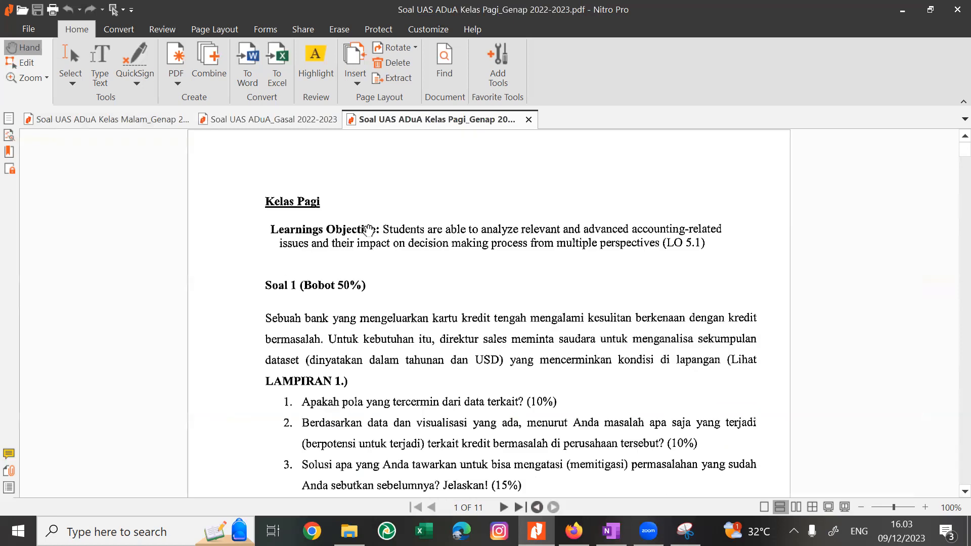
pyautogui.scroll(-3, 368, 229)
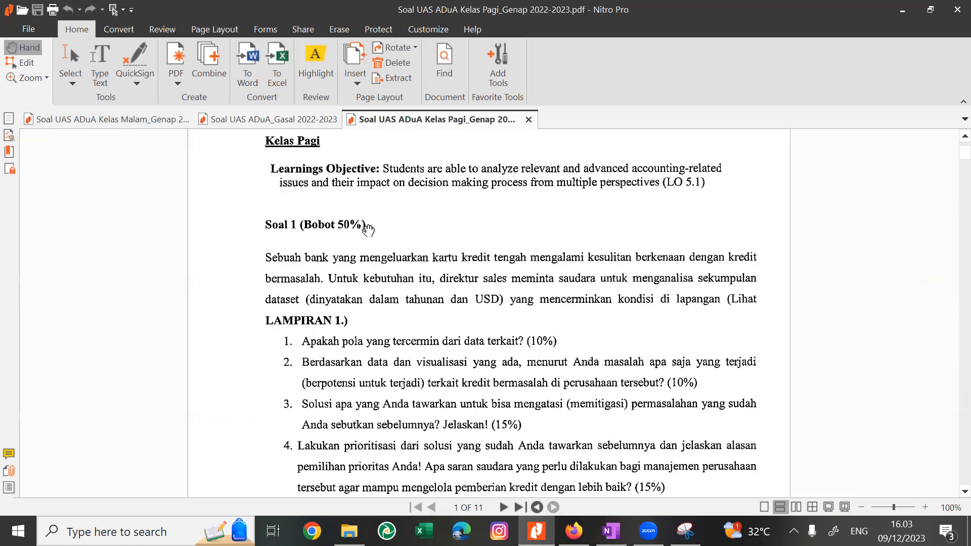
pyautogui.scroll(-5, 368, 229)
pyautogui.scroll(-20, 367, 229)
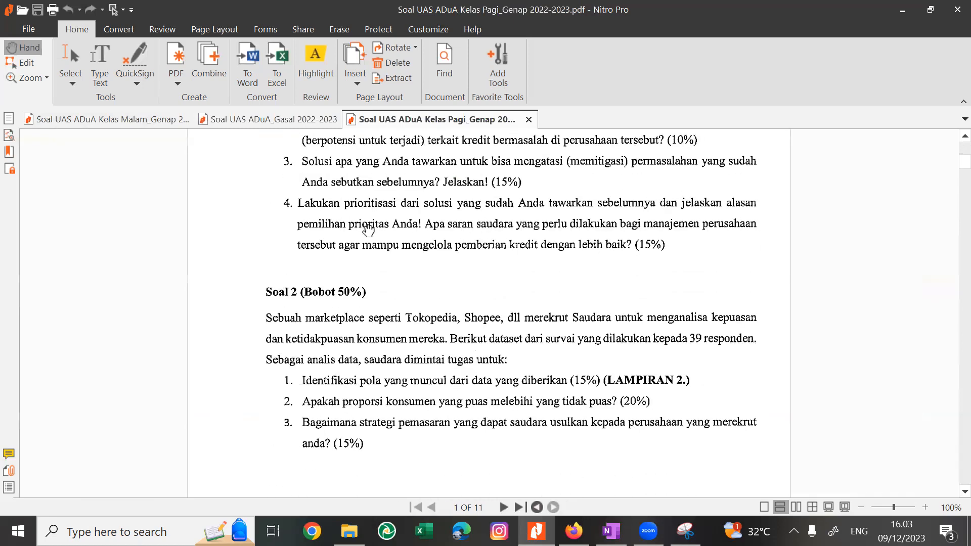
# Examine the Lampiran 2 customer satisfaction survey table for Soal 2 down to its Keterangan legend.
pyautogui.scroll(-5, 368, 230)
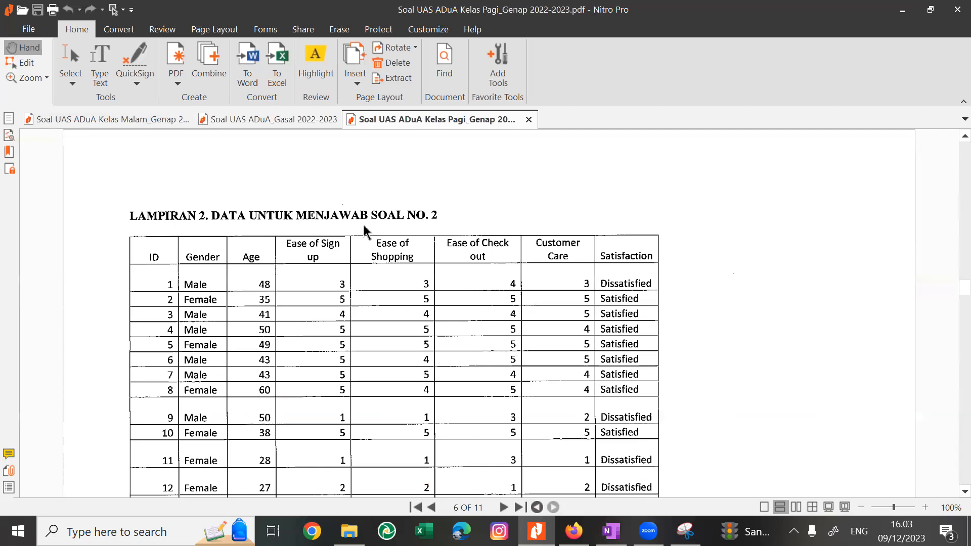
pyautogui.scroll(-2, 368, 230)
pyautogui.scroll(-17, 368, 230)
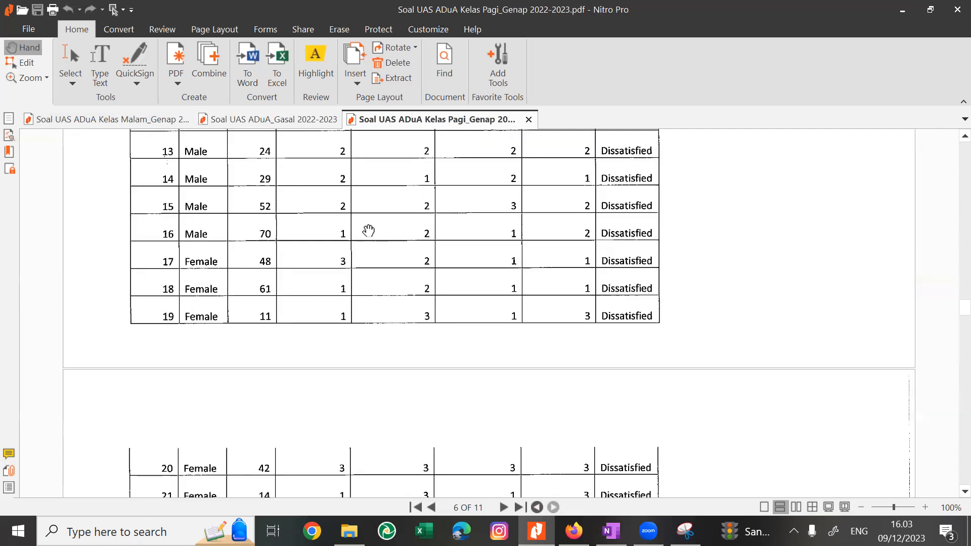
pyautogui.scroll(-15, 368, 230)
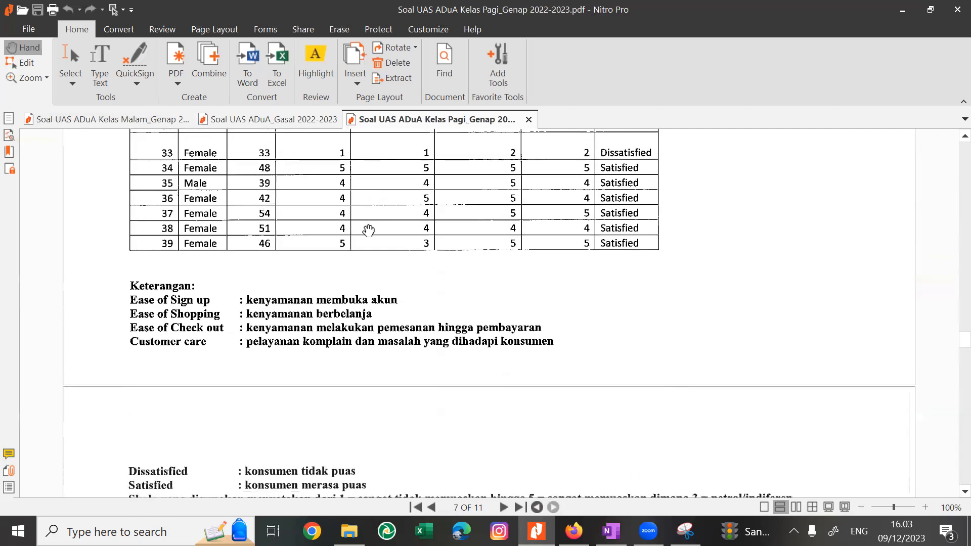
# Examine the Ease of Check out and Customer Care line chart together with the rating scale note above it.
pyautogui.scroll(-3, 369, 230)
pyautogui.scroll(1, 368, 230)
pyautogui.scroll(-2, 369, 230)
pyautogui.scroll(1, 368, 230)
pyautogui.scroll(1, 368, 230)
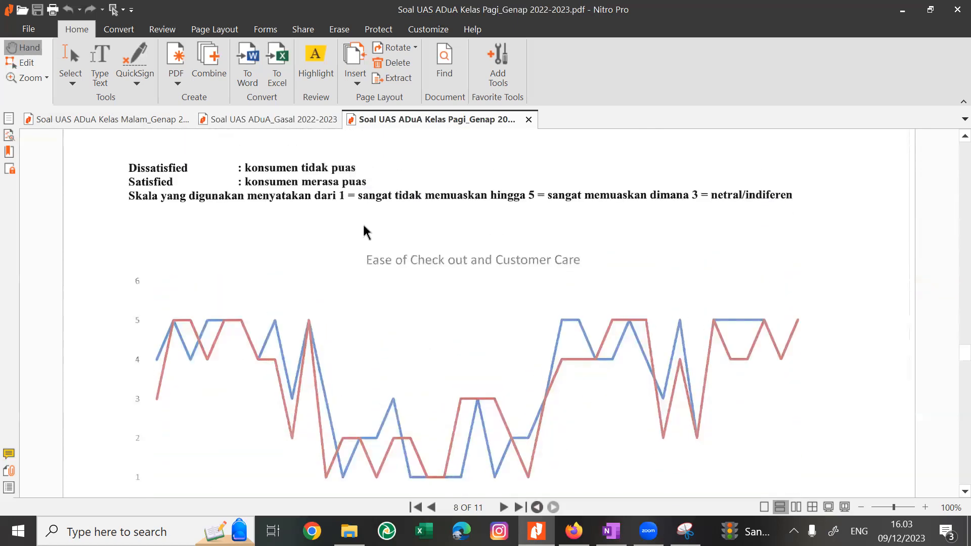
pyautogui.scroll(-4, 367, 231)
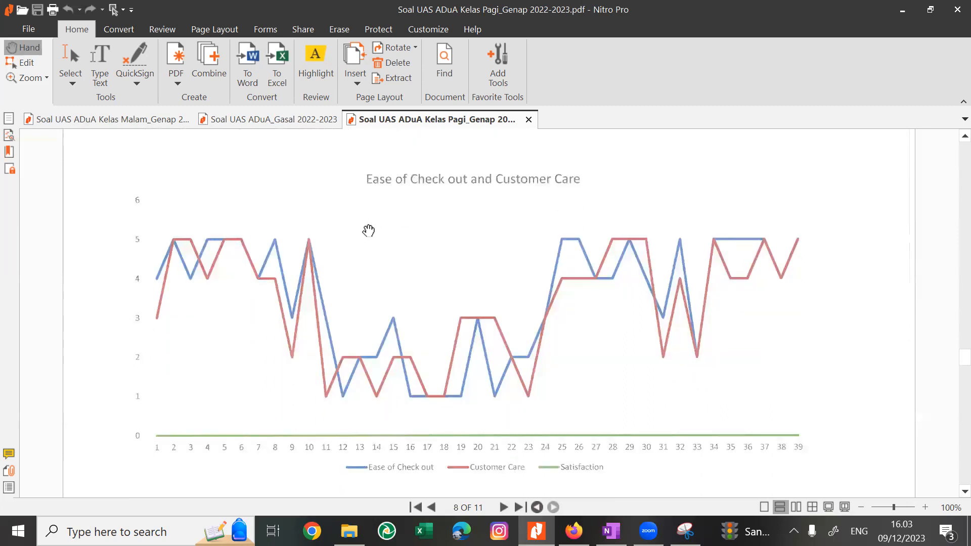
pyautogui.scroll(-1, 368, 230)
pyautogui.scroll(5, 368, 230)
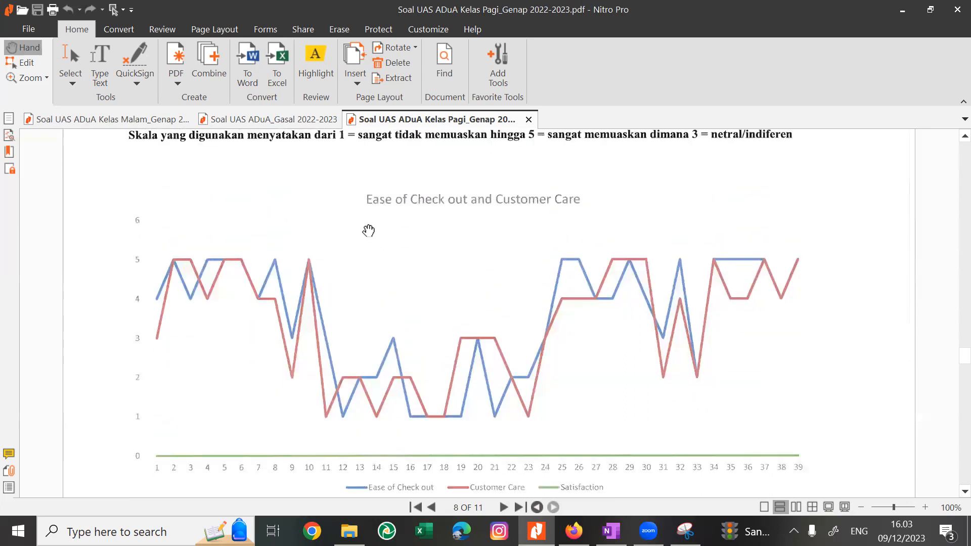
pyautogui.scroll(2, 365, 232)
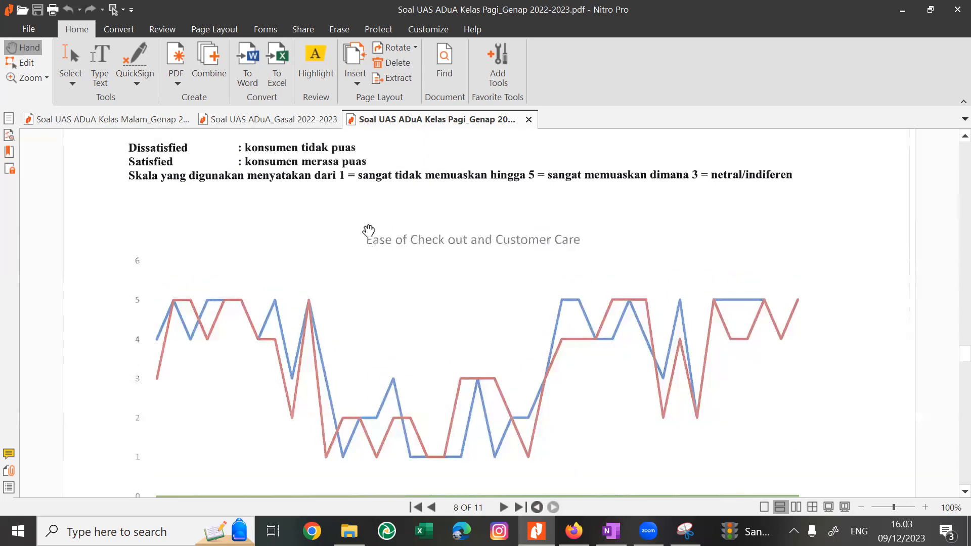
pyautogui.scroll(-1, 368, 231)
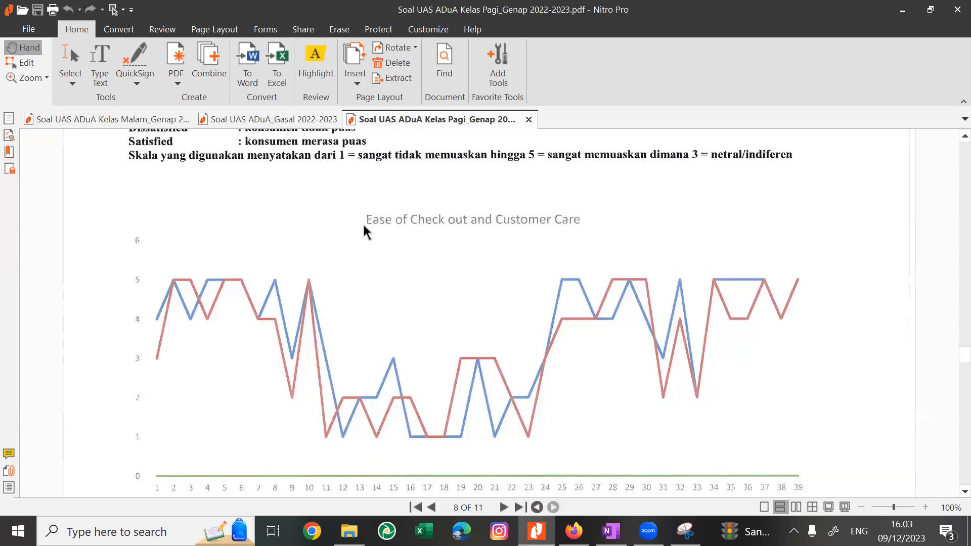
# Go back to the Lampiran 1 table and reread the Soal 1 and Soal 2 questions.
pyautogui.scroll(20, 366, 231)
pyautogui.scroll(10, 368, 230)
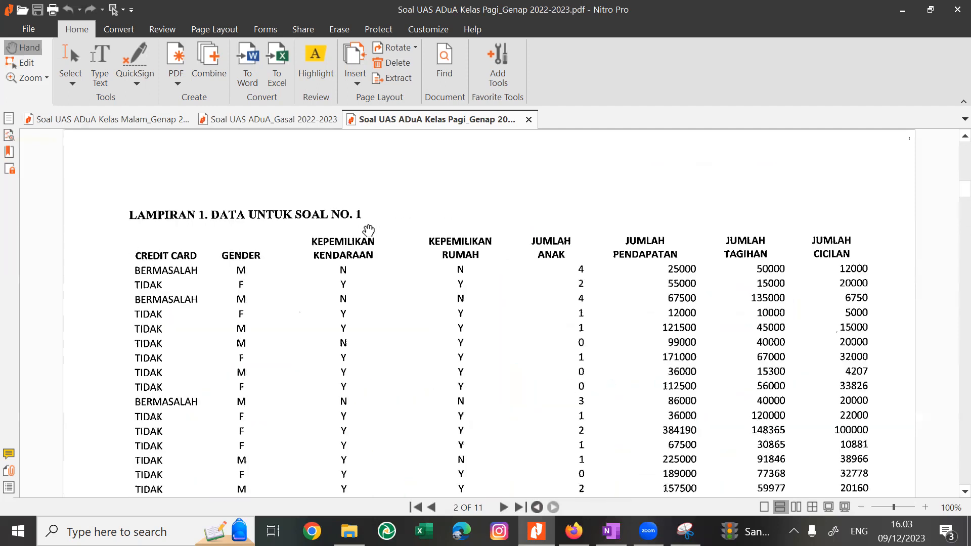
pyautogui.scroll(-2, 368, 230)
pyautogui.scroll(-6, 369, 231)
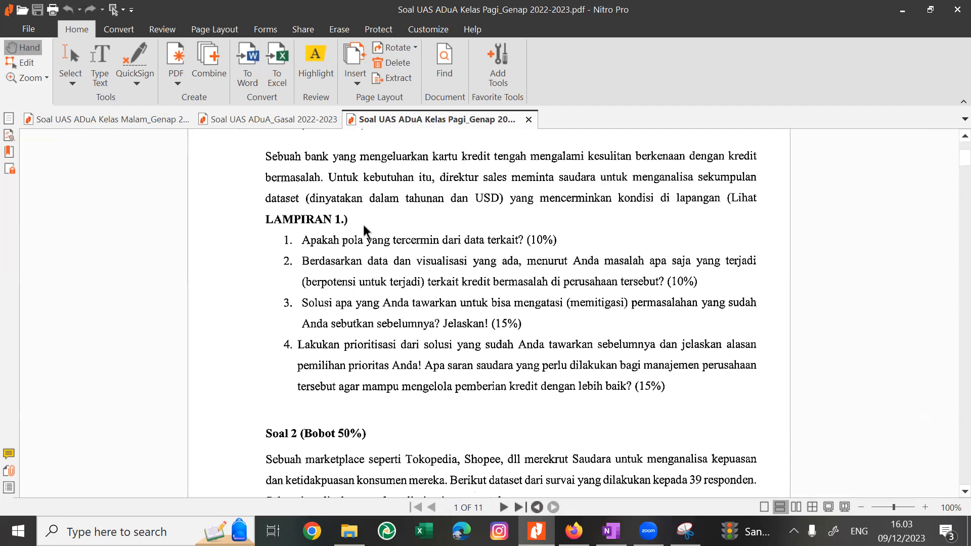
pyautogui.scroll(-7, 363, 225)
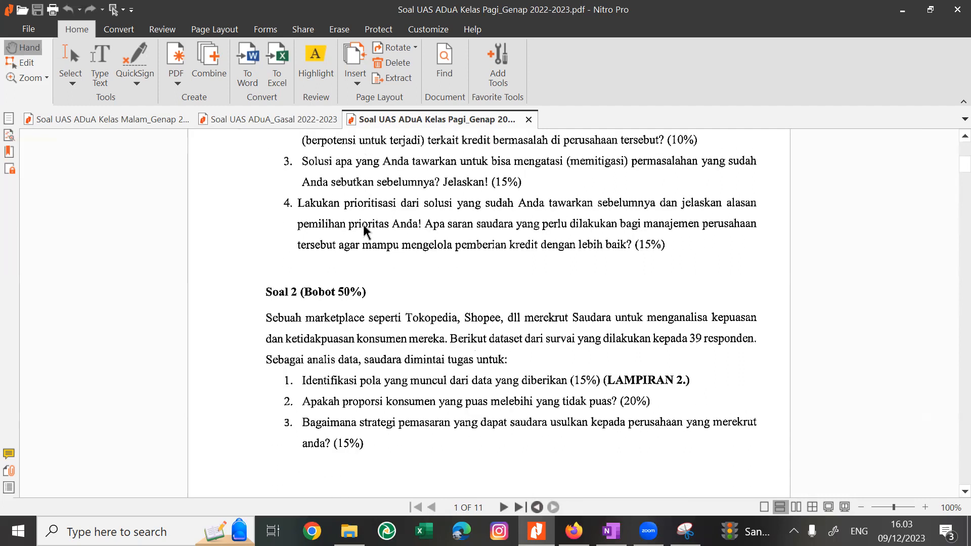
# Look through the later appendix pages and go back to the yearly income and bills comparison chart on page 5.
pyautogui.scroll(-20, 364, 227)
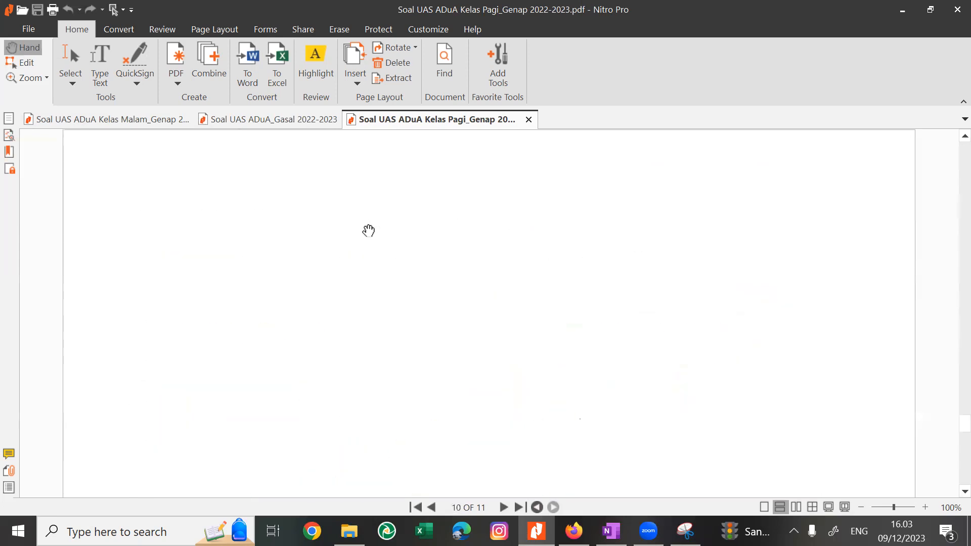
pyautogui.press('Right')
pyautogui.press('Left')
pyautogui.press('Left')
pyautogui.press('Left')
pyautogui.press('Left')
pyautogui.press('Left')
pyautogui.press('Left')
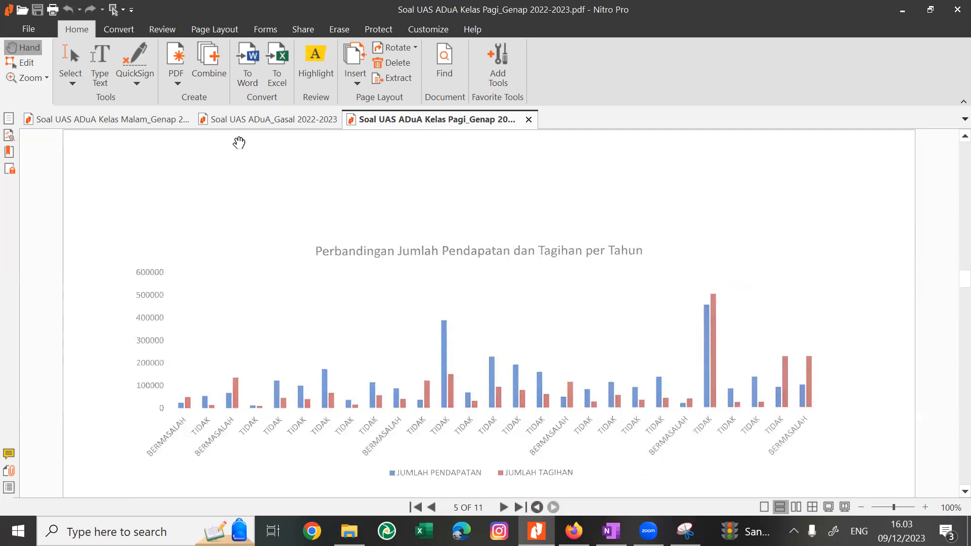
# Switch to the Kelas Malam exam and read its Soal 1 questions on the Cash Conversion Cycle from the page start.
pyautogui.click(134, 122)
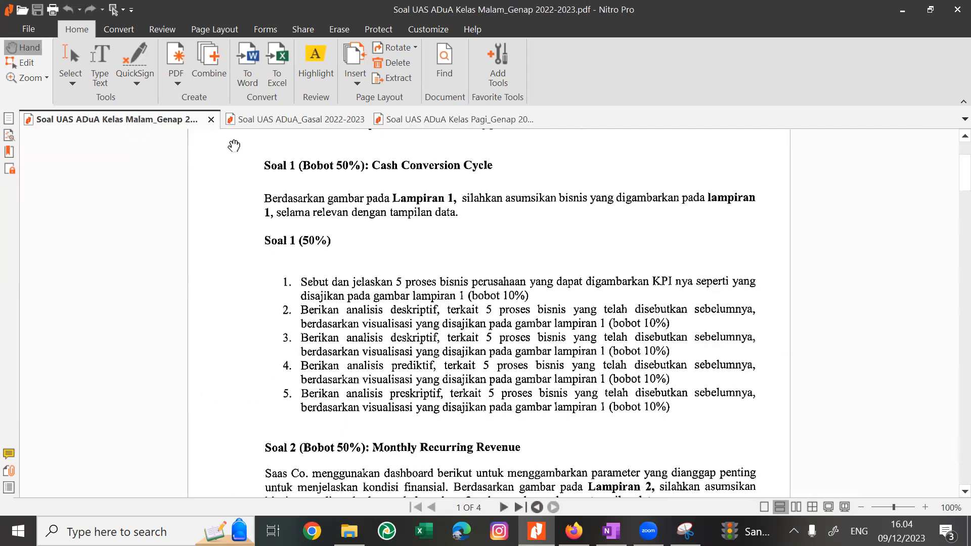
pyautogui.scroll(3, 257, 196)
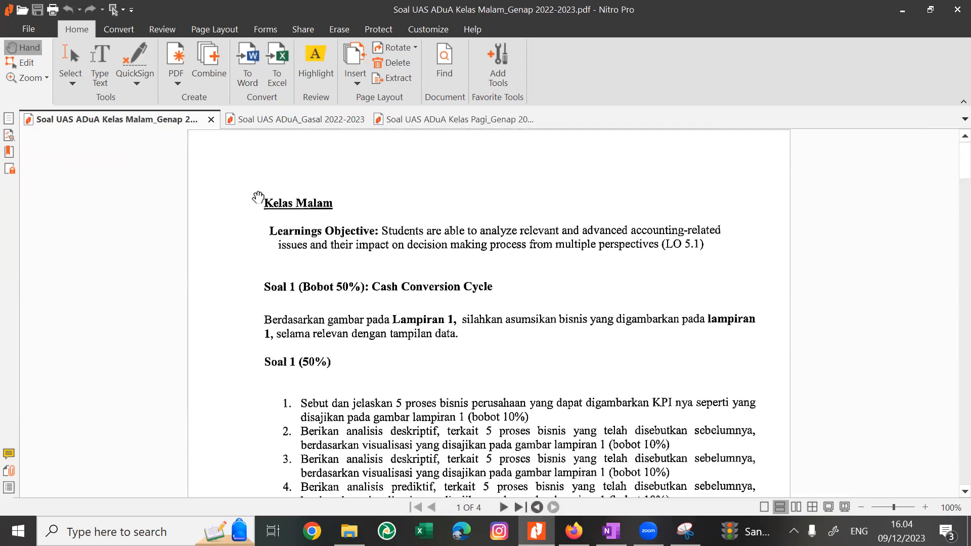
pyautogui.scroll(-3, 258, 196)
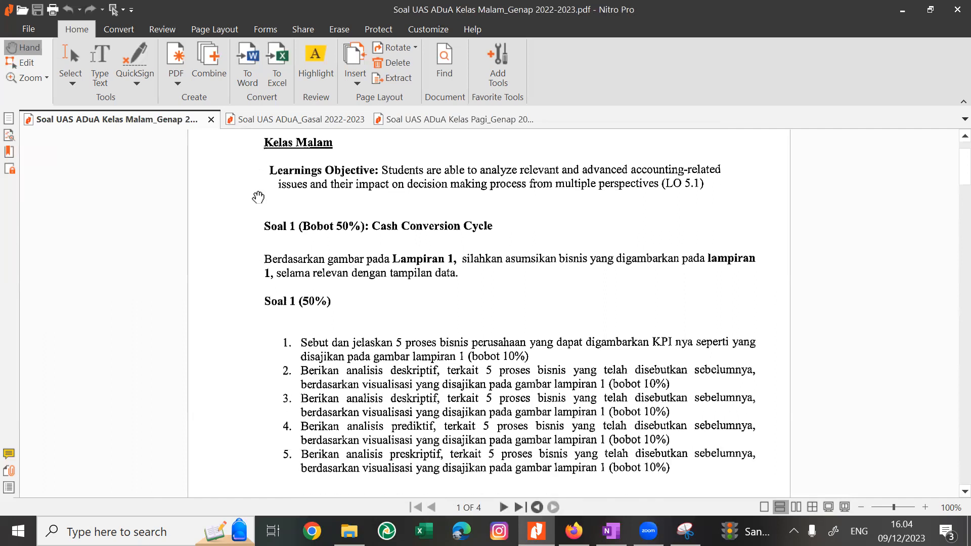
# Read the five Soal 1 questions on the Cash Conversion Cycle, down to the start of Soal 2.
pyautogui.scroll(-5, 258, 196)
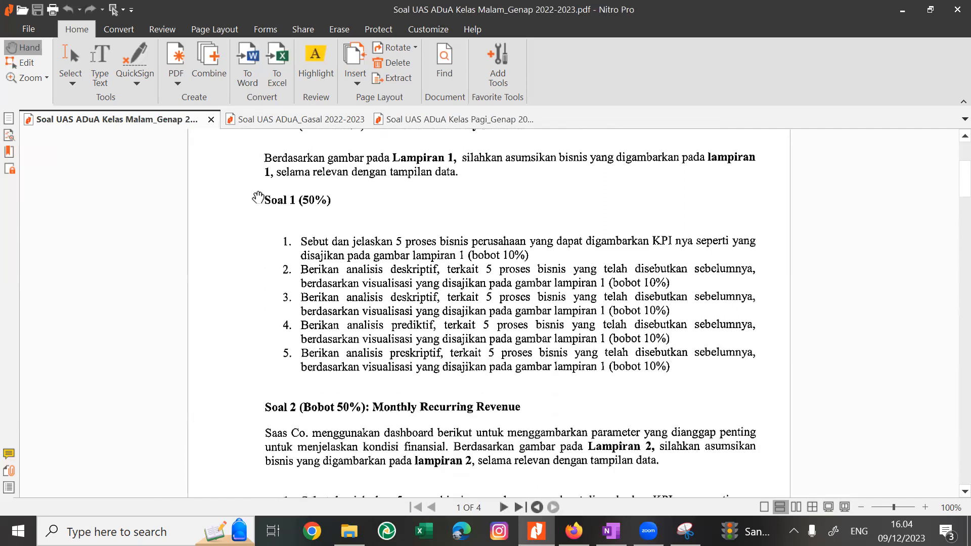
pyautogui.scroll(-3, 258, 197)
pyautogui.press('pageup')
pyautogui.scroll(-2, 258, 196)
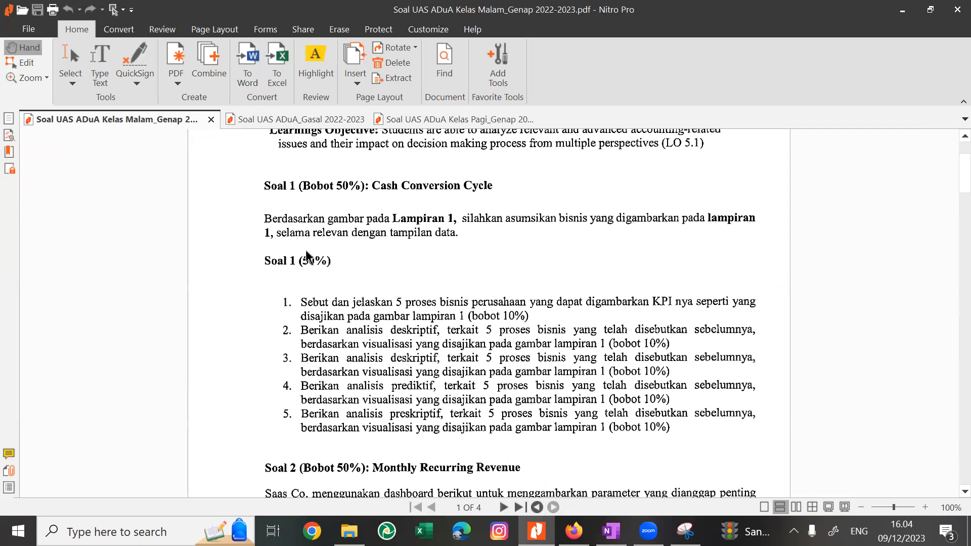
pyautogui.hotkey('ctrl', 'a')
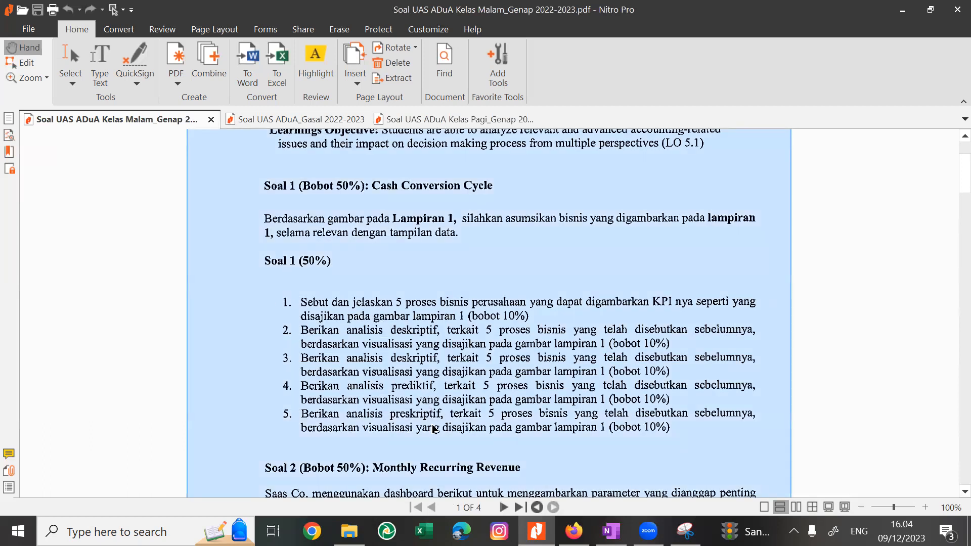
pyautogui.click(622, 264)
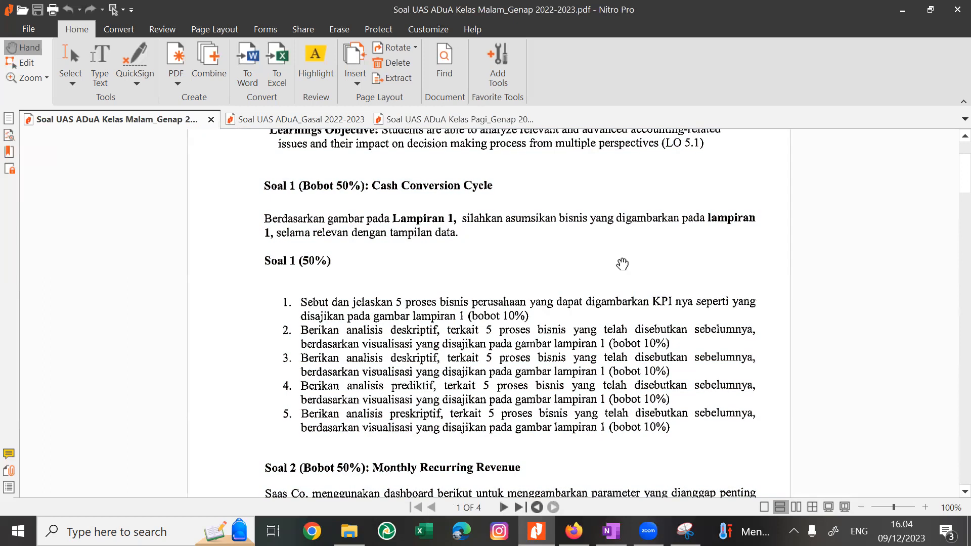
pyautogui.scroll(-3, 534, 270)
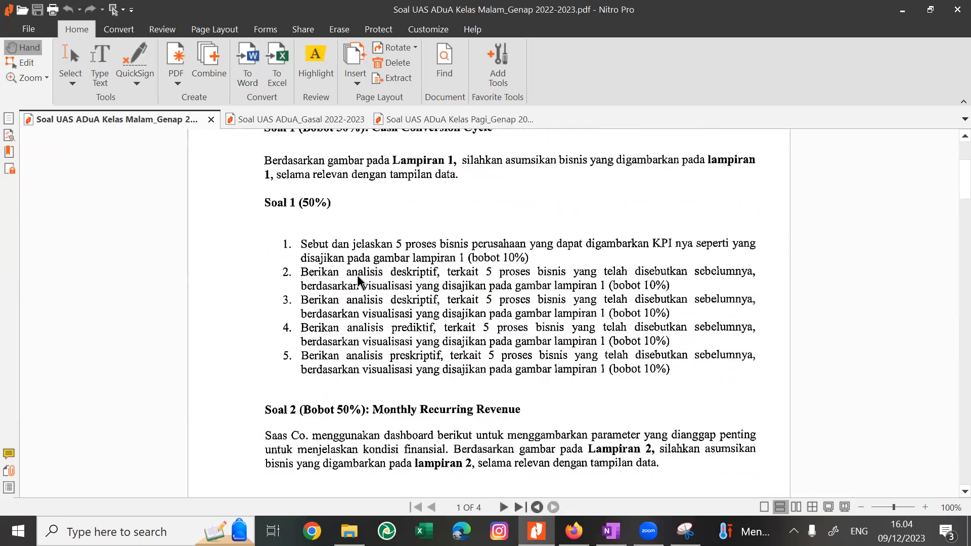
pyautogui.scroll(1, 357, 275)
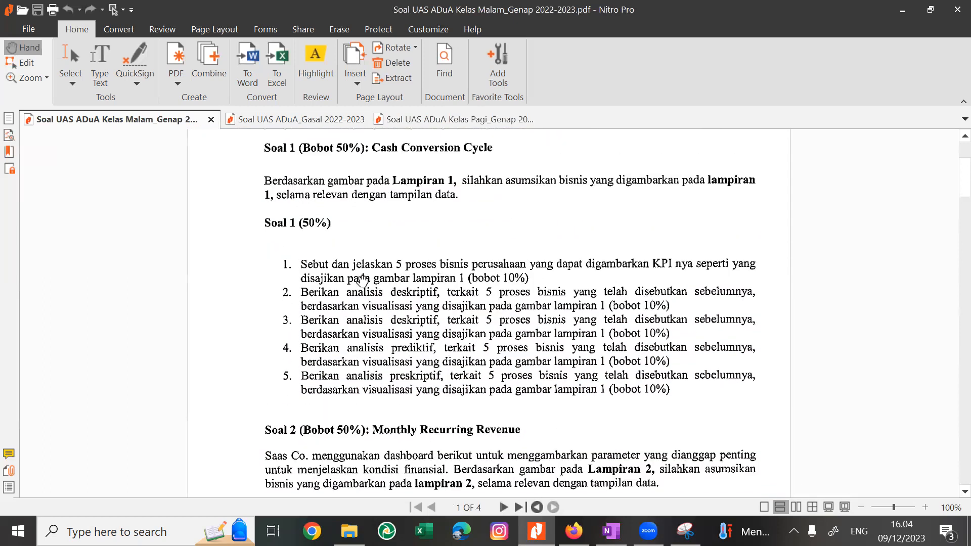
# Read the Soal 2 Monthly Recurring Revenue case and its questions, and return to the Kelas Malam heading.
pyautogui.scroll(-6, 357, 275)
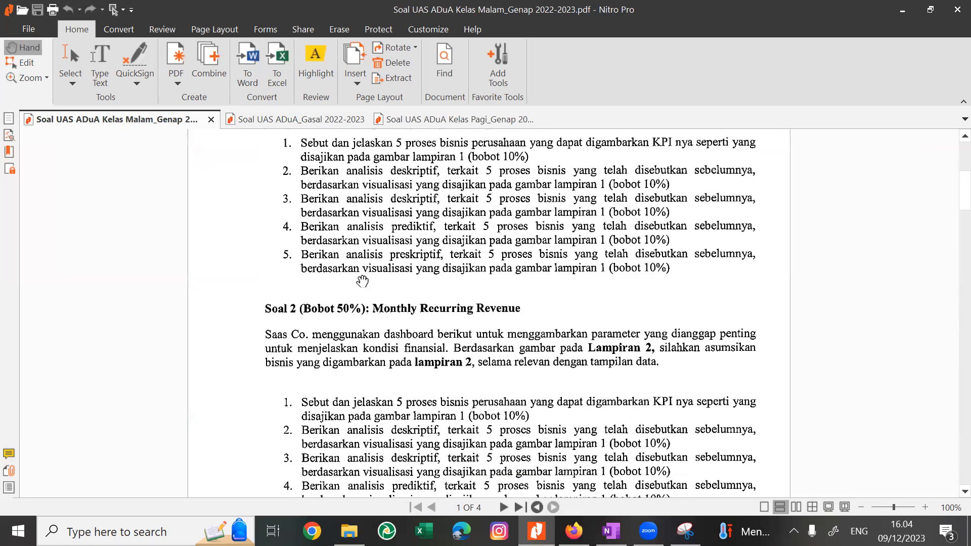
pyautogui.scroll(-3, 358, 276)
pyautogui.scroll(3, 361, 280)
pyautogui.scroll(9, 362, 280)
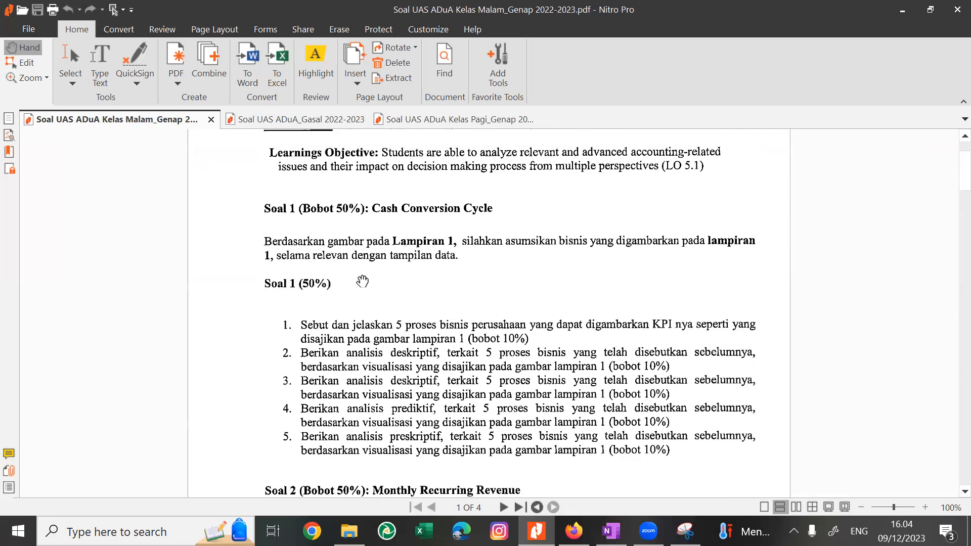
pyautogui.scroll(1, 359, 281)
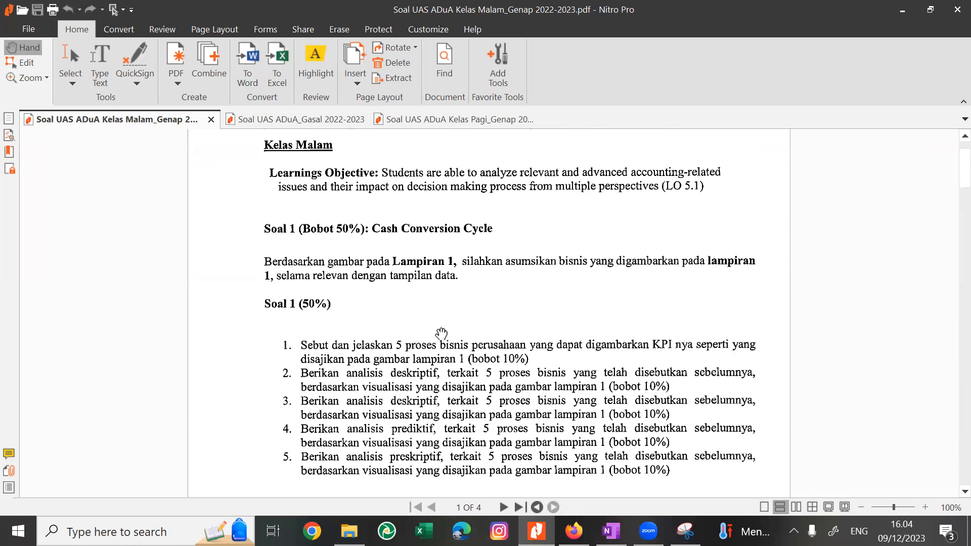
pyautogui.scroll(-1, 441, 333)
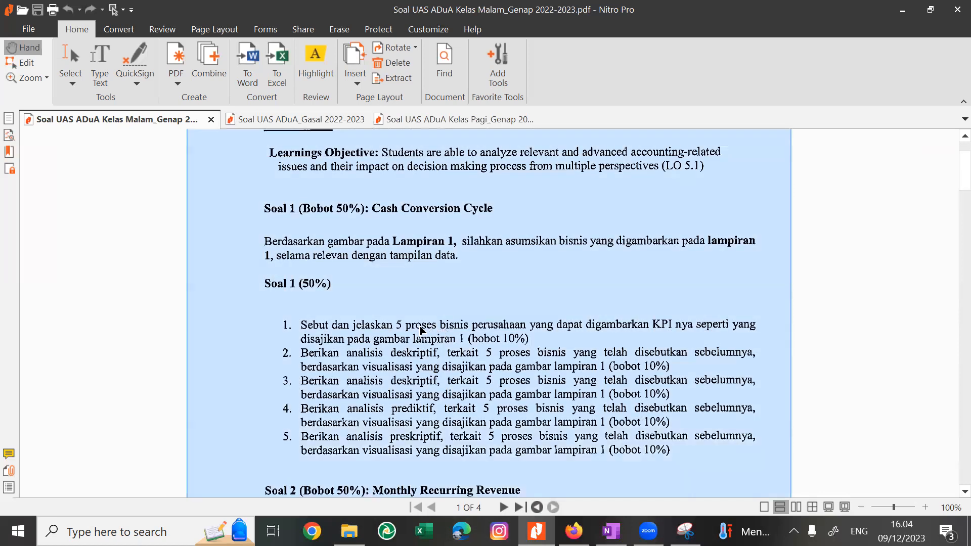
# Examine the Financial KPI Dashboard in Lampiran 1 together with the Keterangan abbreviations below it.
pyautogui.scroll(-5, 445, 282)
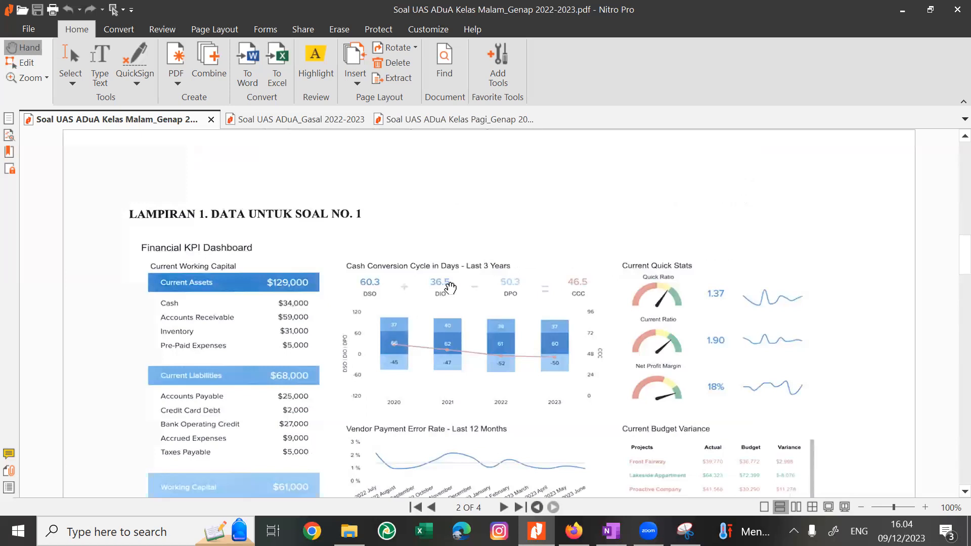
pyautogui.scroll(-1, 449, 288)
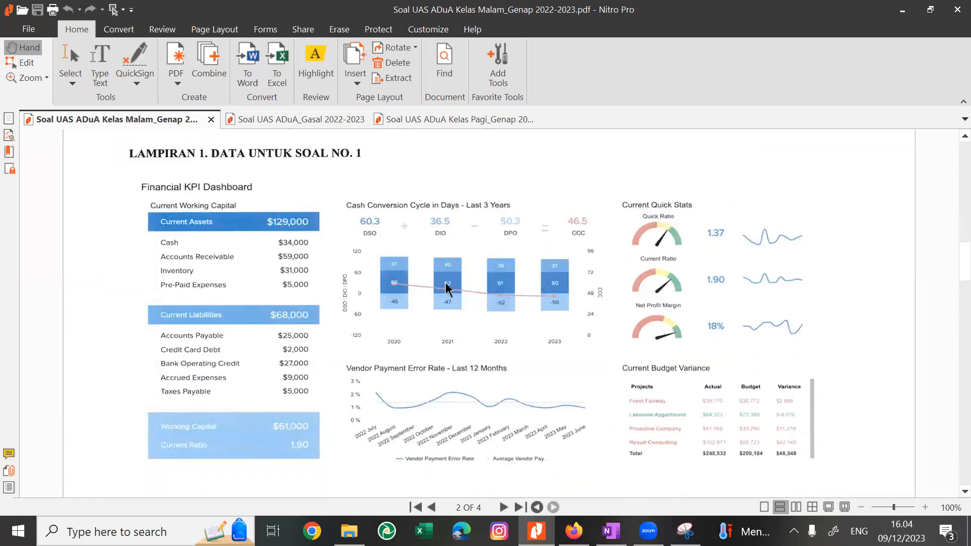
pyautogui.scroll(-1, 446, 288)
pyautogui.scroll(-1, 446, 289)
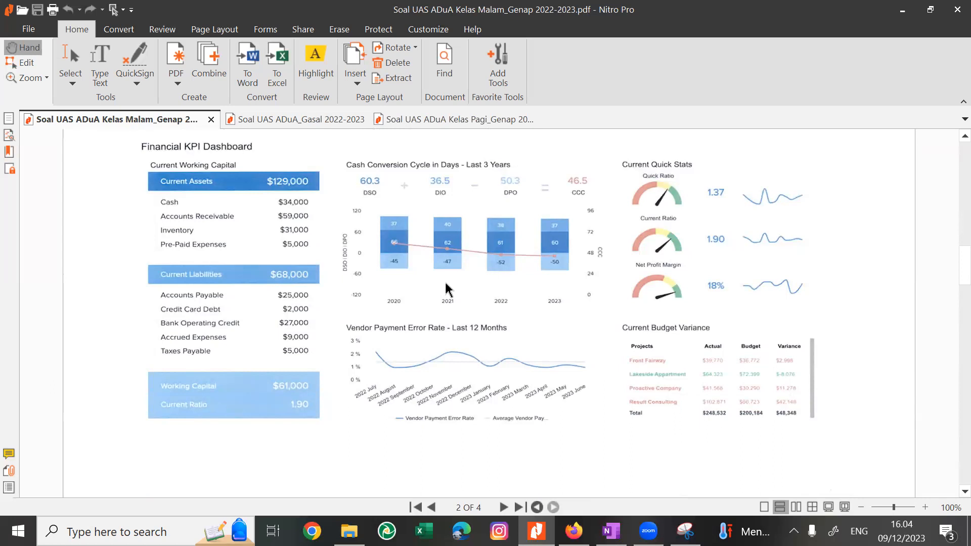
pyautogui.scroll(-1, 446, 290)
pyautogui.scroll(-7, 449, 288)
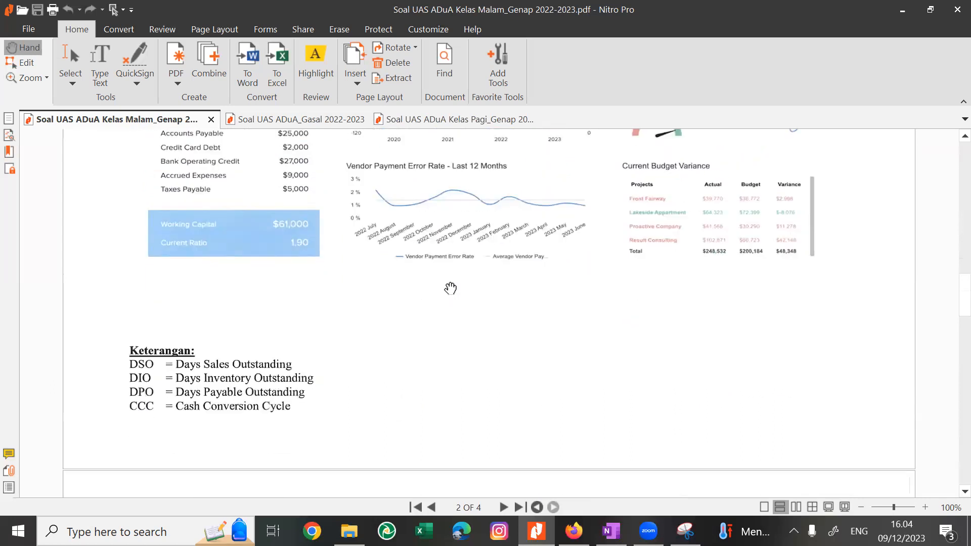
# Glance at the Lampiran 2 dashboard for Soal 2 and go back to the Lampiran 1 Financial KPI Dashboard.
pyautogui.scroll(-15, 450, 288)
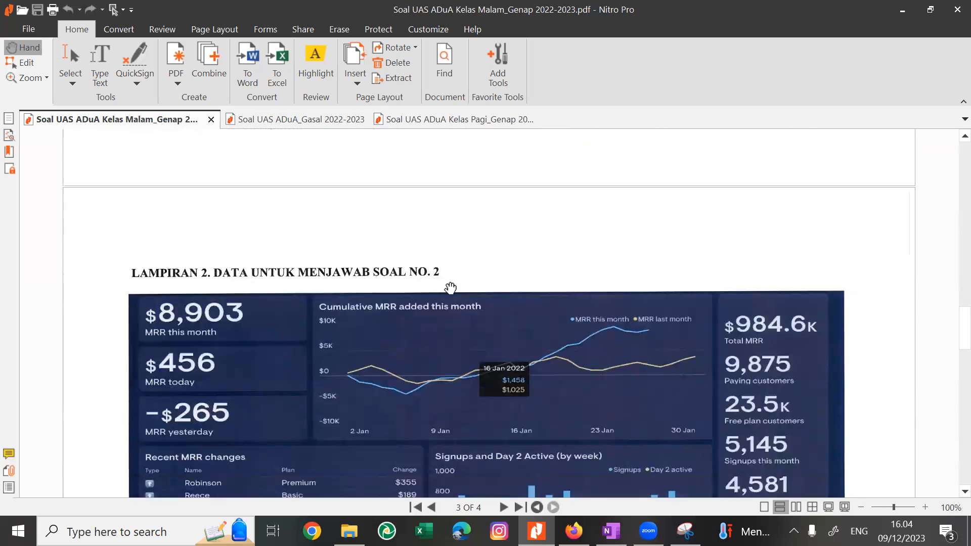
pyautogui.scroll(-20, 450, 288)
pyautogui.scroll(20, 450, 288)
pyautogui.scroll(-1, 450, 288)
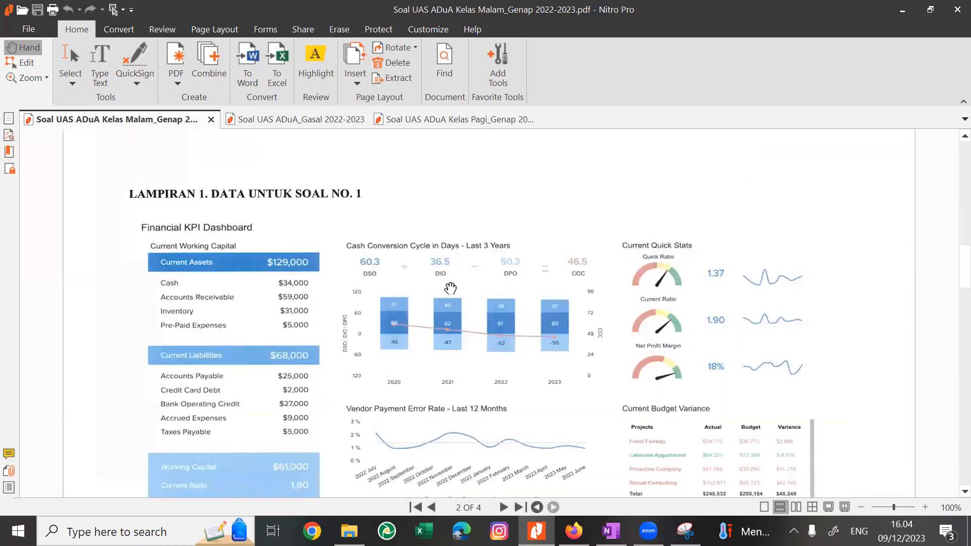
pyautogui.scroll(-2, 450, 289)
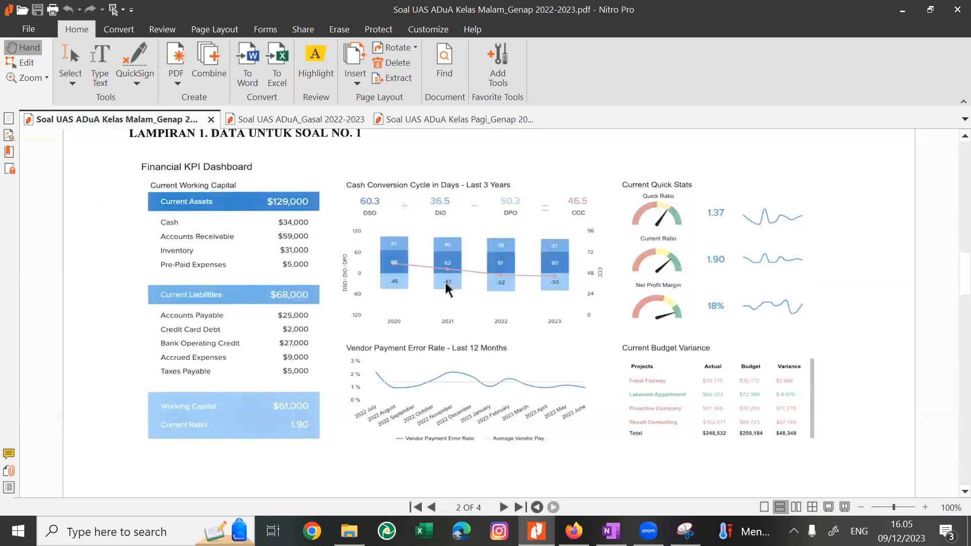
pyautogui.scroll(-1, 447, 289)
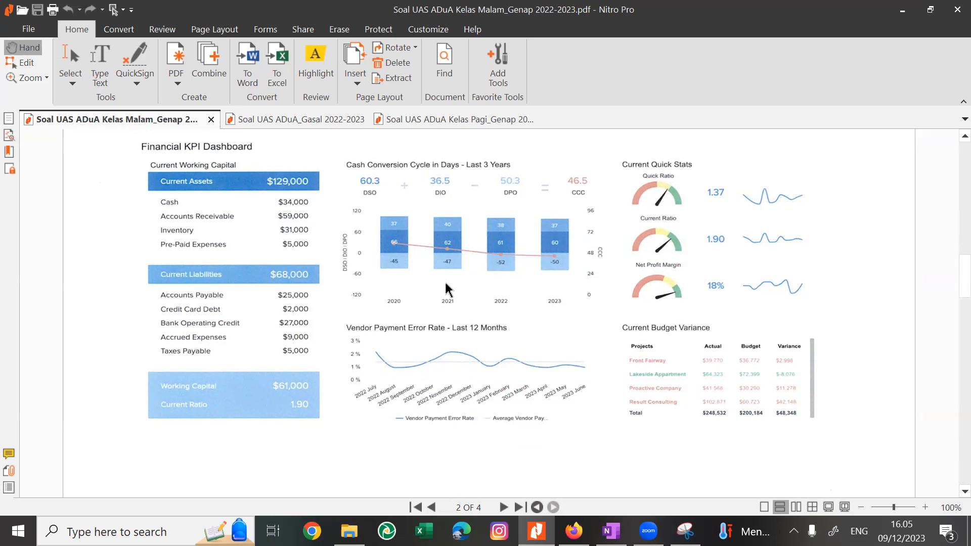
# Check the Soal 1 instructions on page 1 against the Lampiran 1 dashboard on page 2.
pyautogui.scroll(15, 447, 289)
pyautogui.scroll(-1, 449, 287)
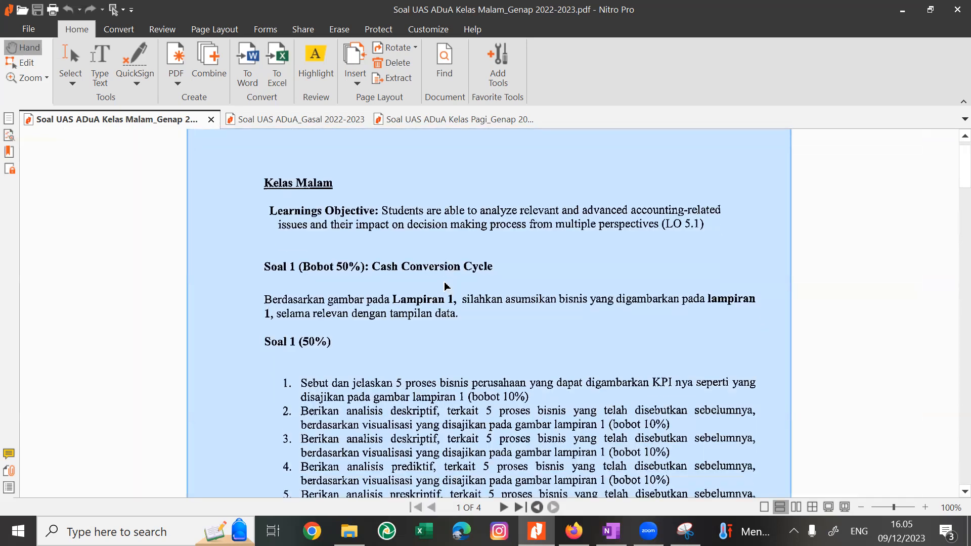
pyautogui.scroll(-10, 447, 287)
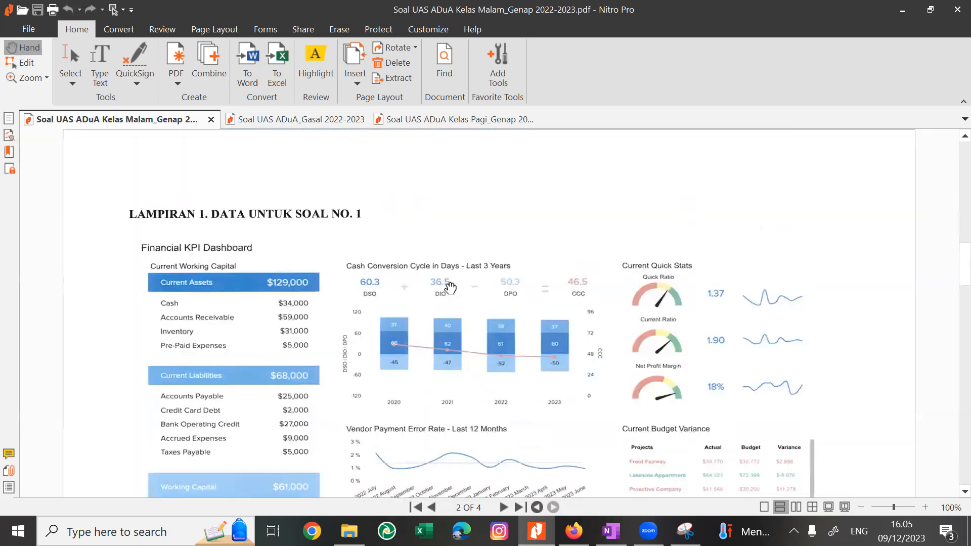
pyautogui.scroll(-1, 450, 288)
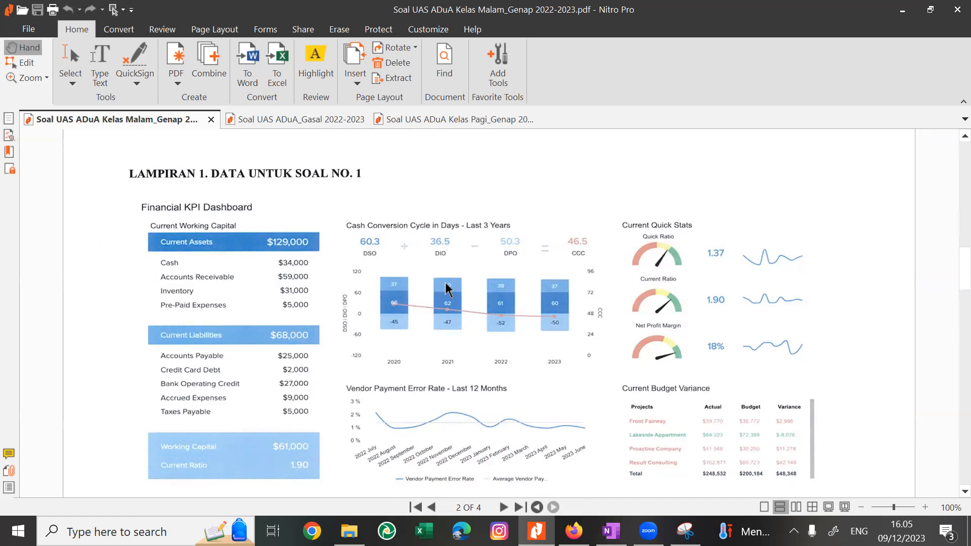
pyautogui.scroll(-2, 447, 288)
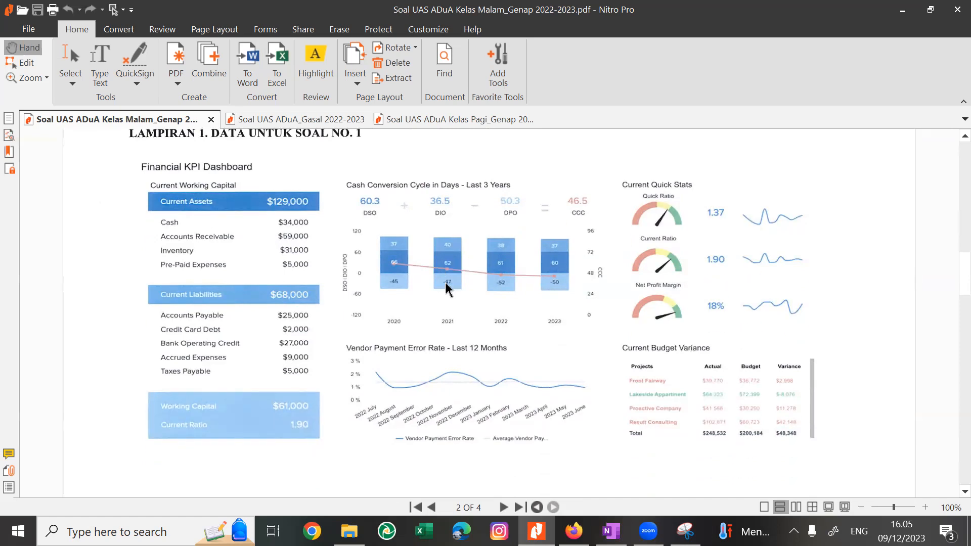
# Go back to page 1 and reread the Soal 1 question list.
pyautogui.scroll(15, 449, 287)
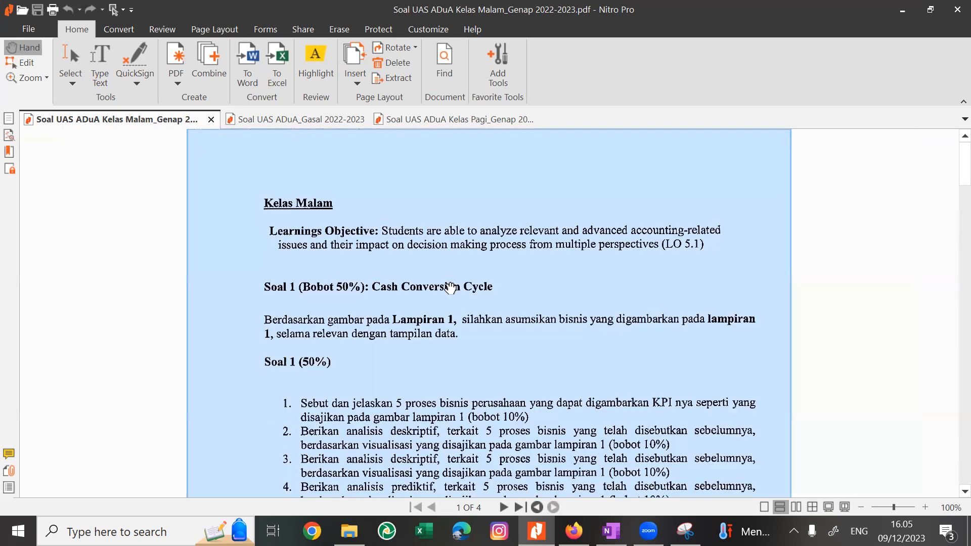
pyautogui.scroll(-1, 450, 287)
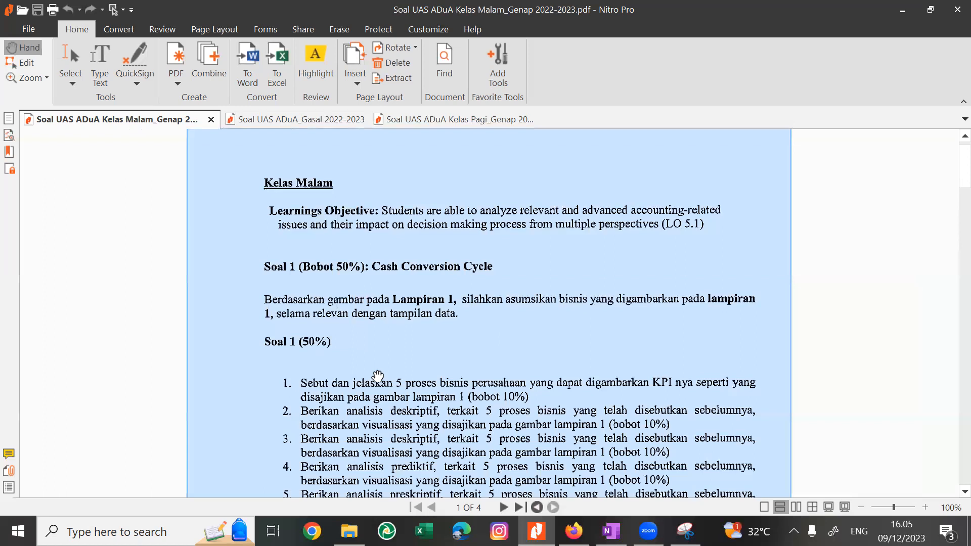
pyautogui.scroll(-1, 355, 400)
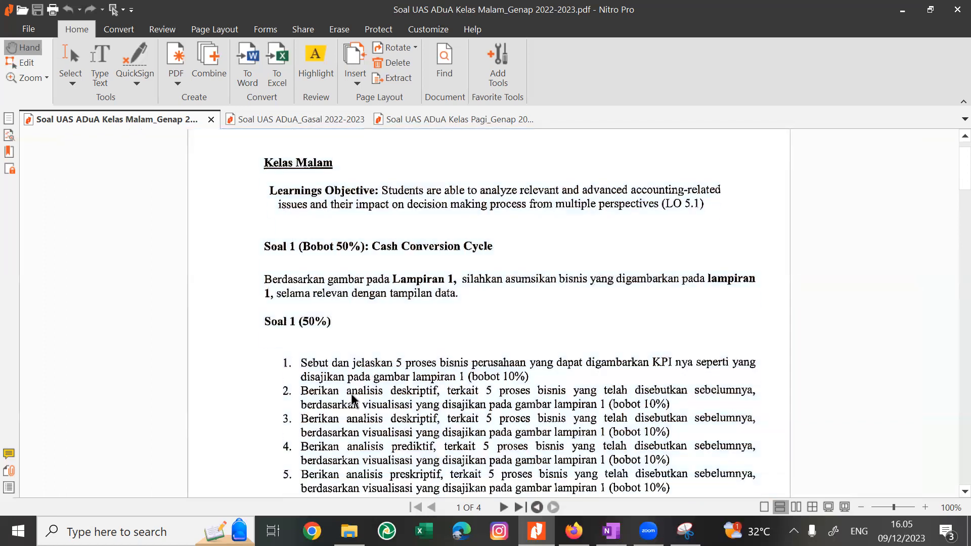
# Study the working capital, cash conversion cycle, quick stats and budget variance sections of the Lampiran 1 dashboard.
pyautogui.scroll(-5, 350, 394)
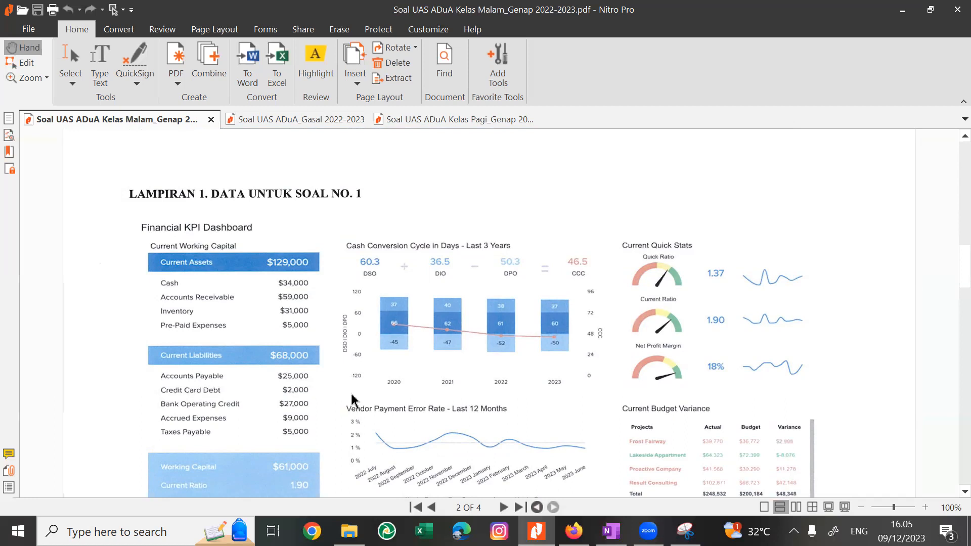
pyautogui.scroll(-1, 352, 401)
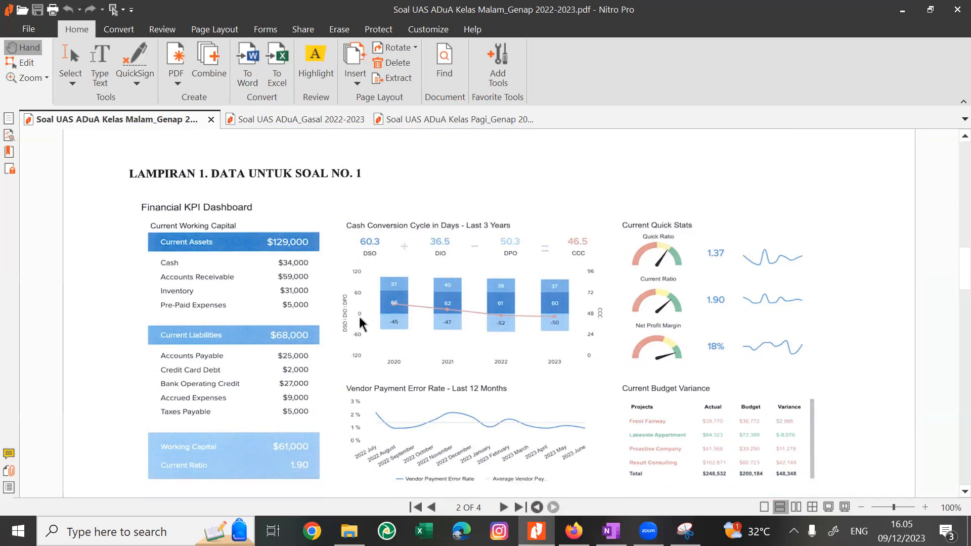
pyautogui.hotkey('ctrl', 'a')
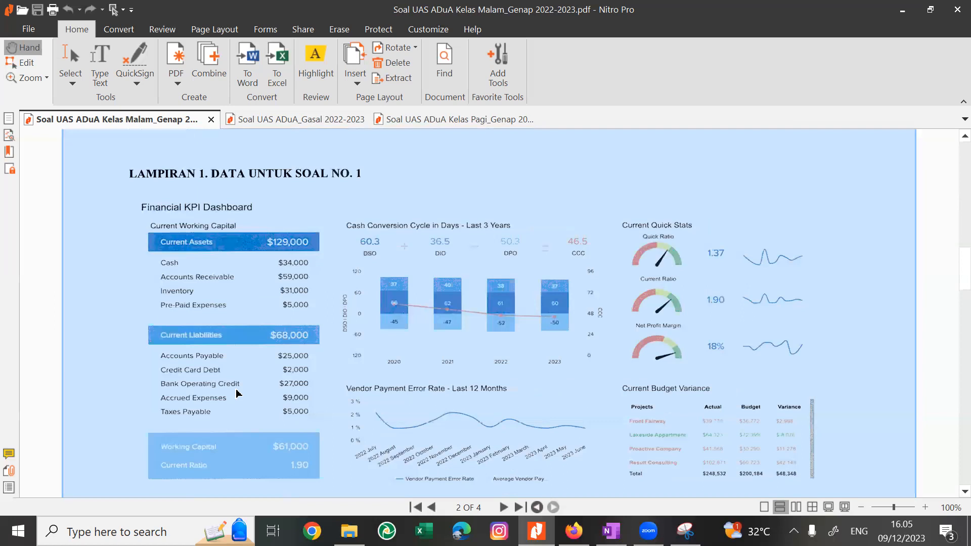
pyautogui.click(112, 310)
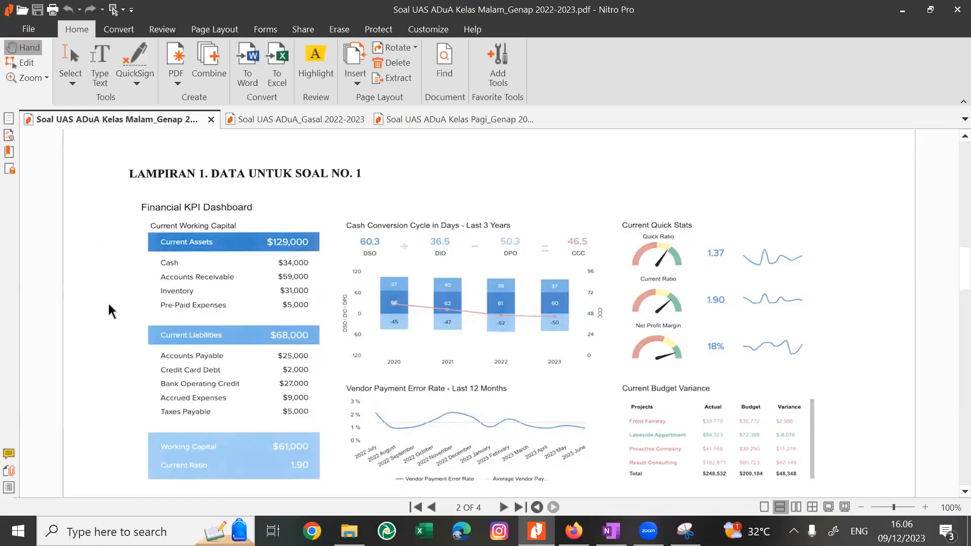
pyautogui.scroll(-1, 110, 305)
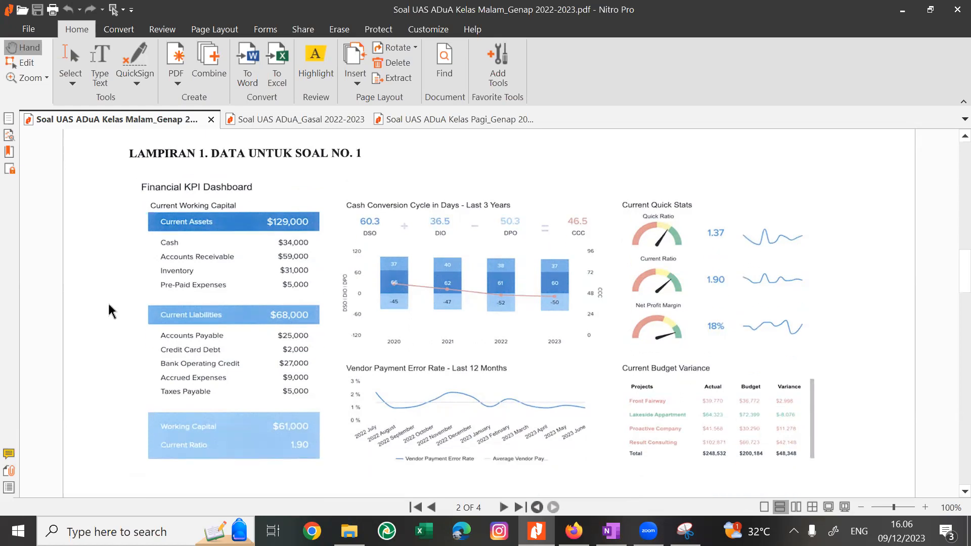
pyautogui.scroll(3, 108, 301)
pyautogui.scroll(-1, 110, 306)
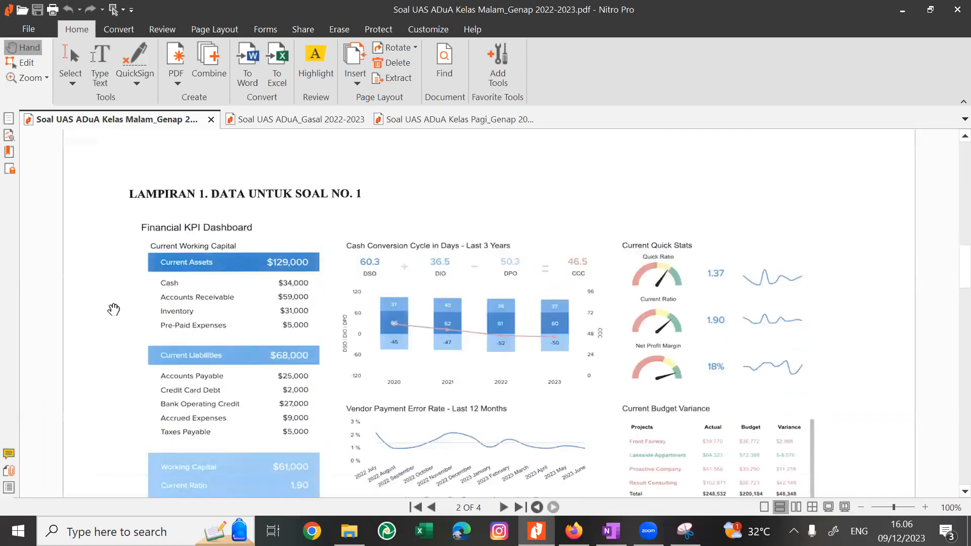
# Return from the appendix to the first Kelas Malam page and review the learning objective and Soal 1 questions.
pyautogui.scroll(20, 114, 309)
pyautogui.scroll(-2, 113, 310)
pyautogui.scroll(-20, 113, 309)
pyautogui.scroll(-1, 114, 309)
pyautogui.scroll(10, 113, 309)
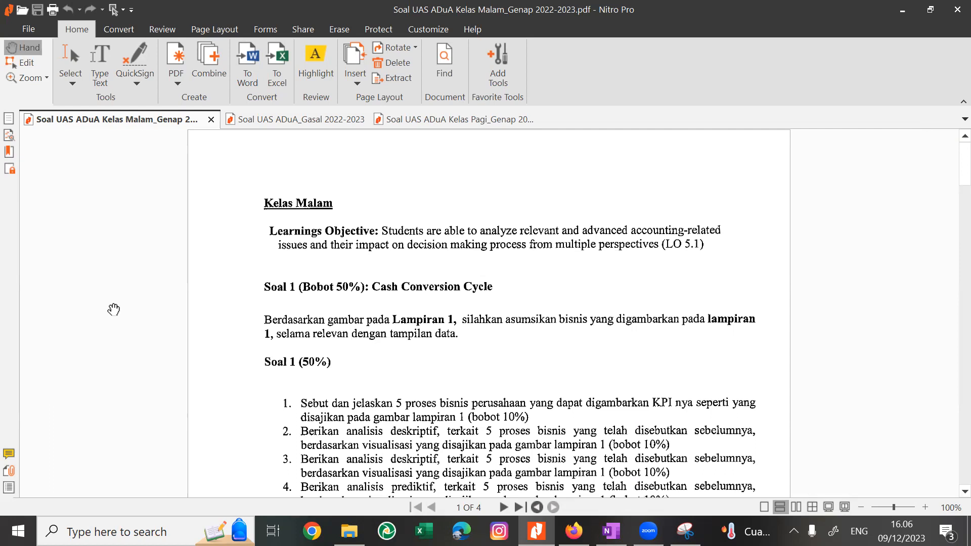
pyautogui.scroll(-2, 254, 376)
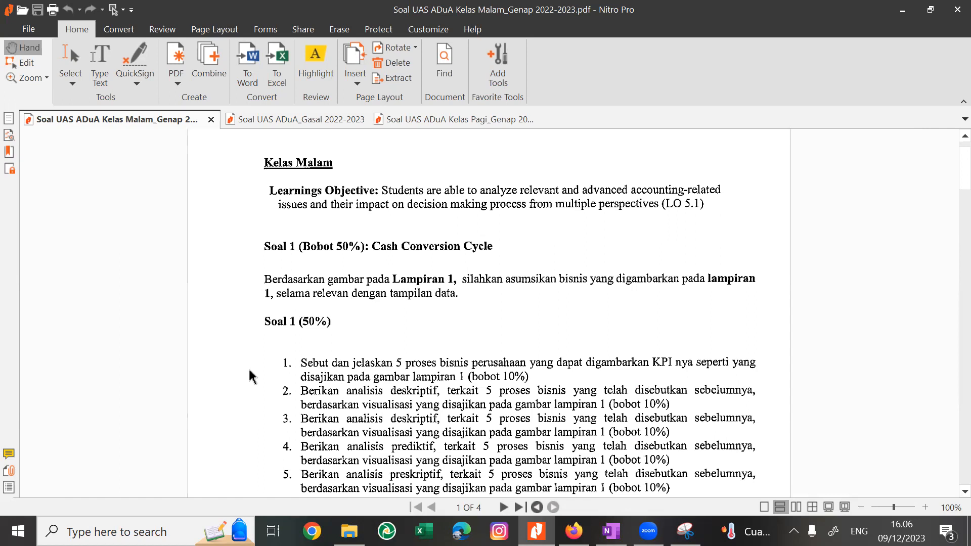
pyautogui.scroll(-2, 252, 373)
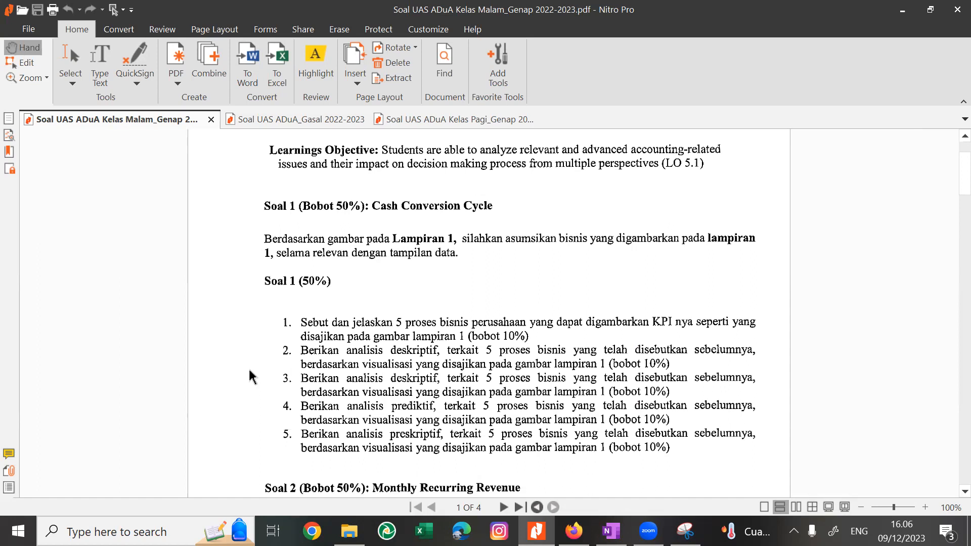
pyautogui.scroll(1, 250, 370)
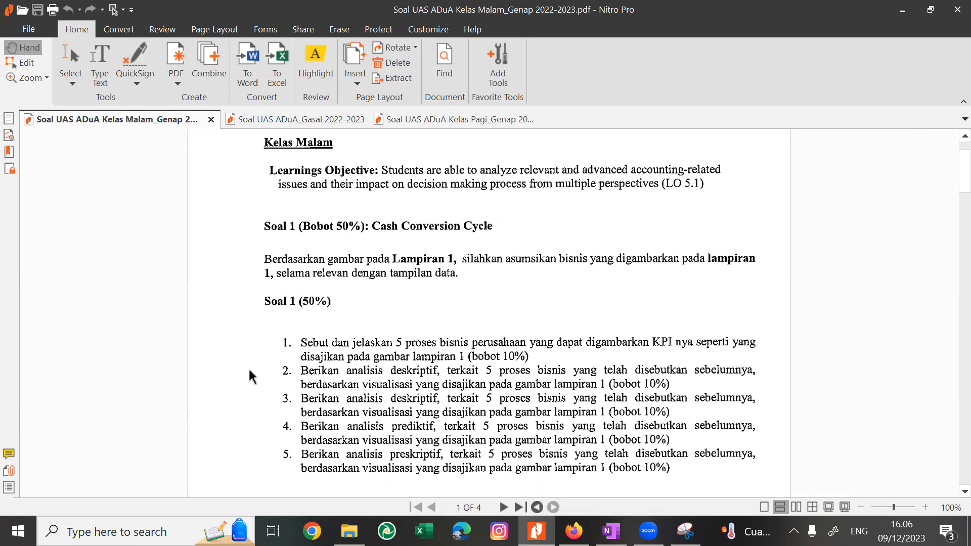
# Review the Lampiran 1 Financial KPI Dashboard on page 2 down to the Keterangan list of abbreviations.
pyautogui.scroll(-5, 250, 370)
pyautogui.scroll(-3, 254, 374)
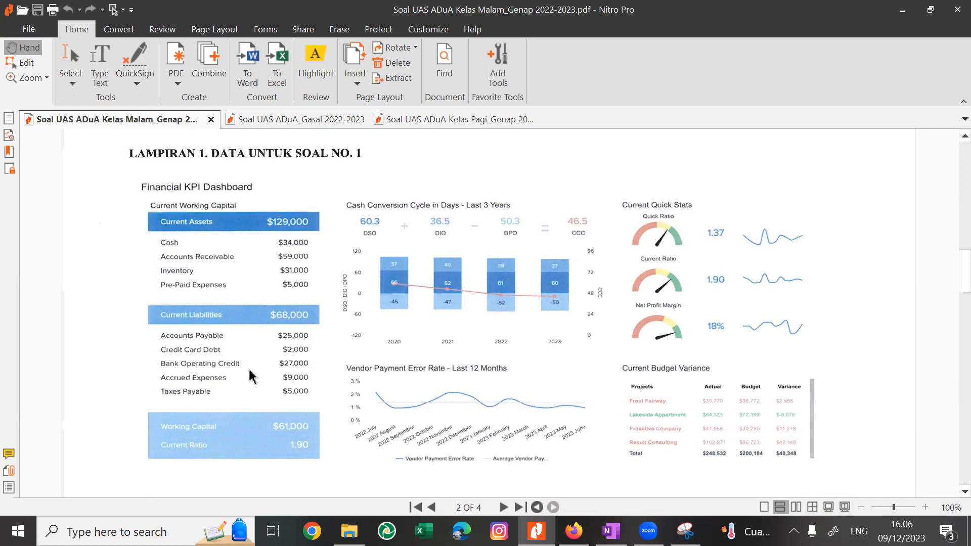
pyautogui.scroll(-1, 251, 372)
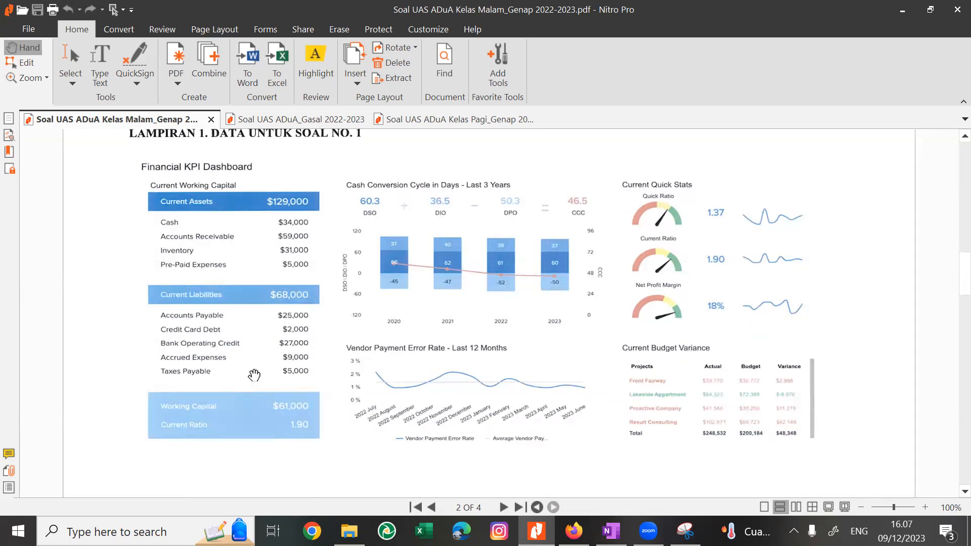
pyautogui.scroll(-1, 251, 373)
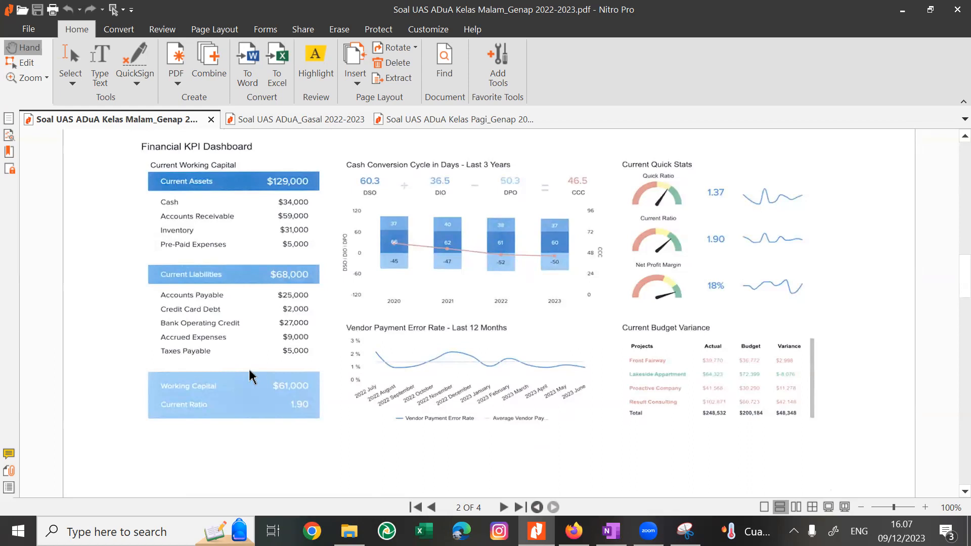
pyautogui.scroll(-6, 249, 369)
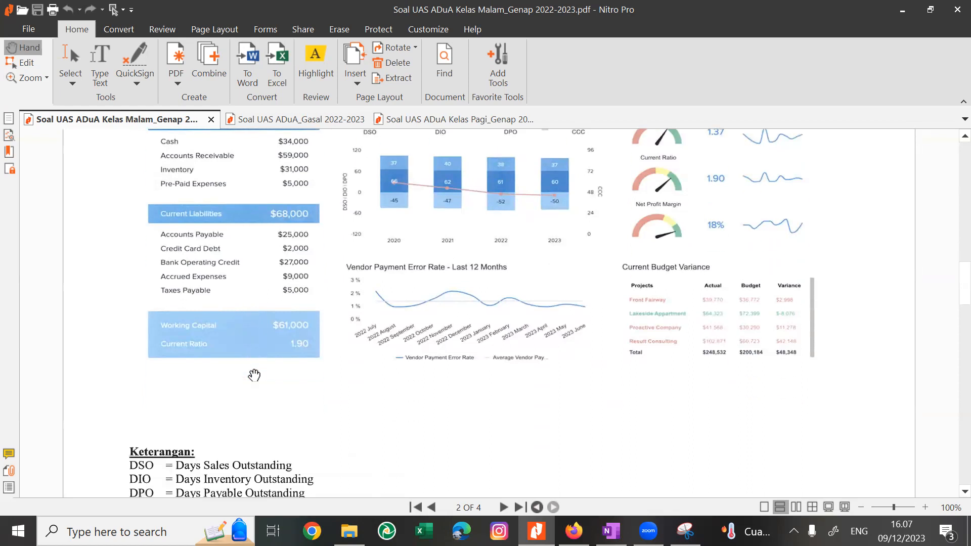
pyautogui.scroll(1, 250, 371)
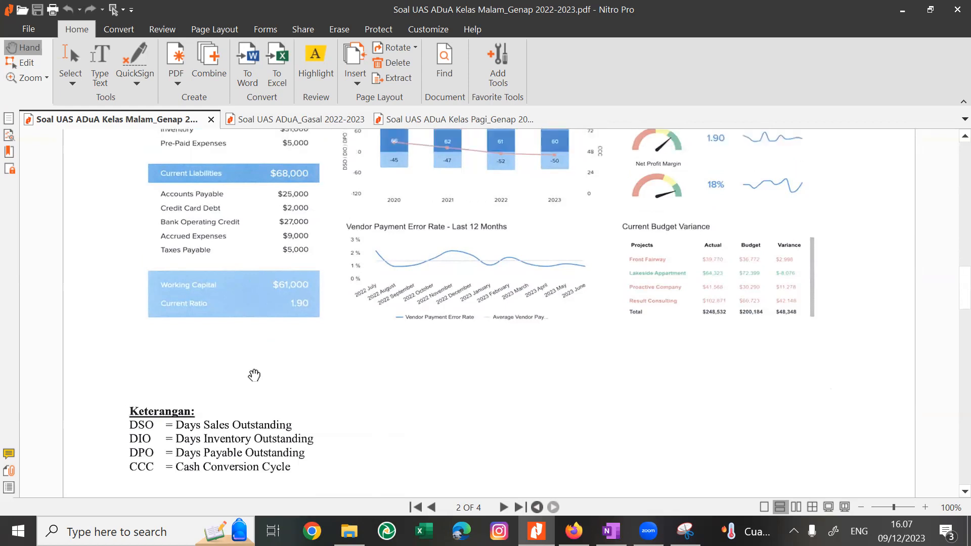
# Compare the five Soal 1 questions on page 1 with the Lampiran 1 dashboard on page 2.
pyautogui.scroll(20, 252, 373)
pyautogui.scroll(-1, 254, 375)
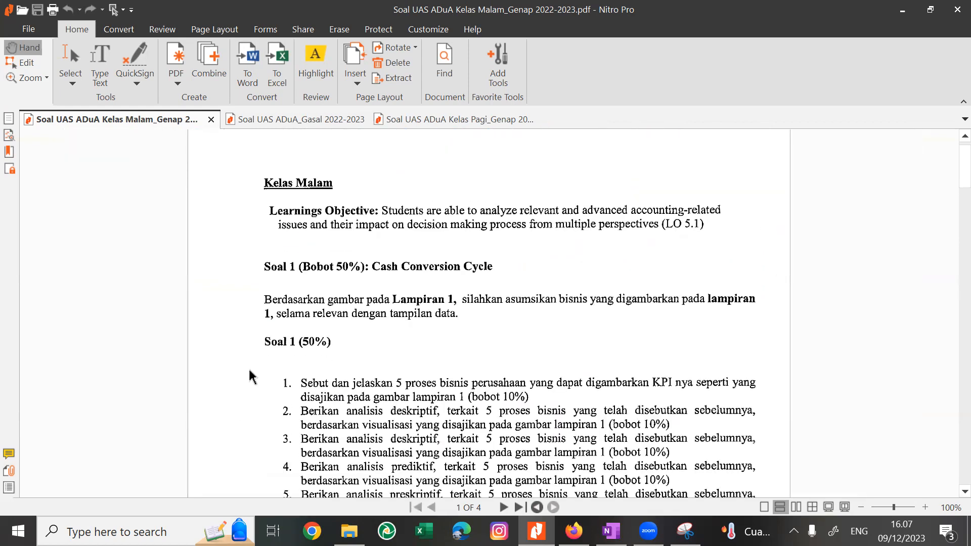
pyautogui.scroll(-1, 251, 376)
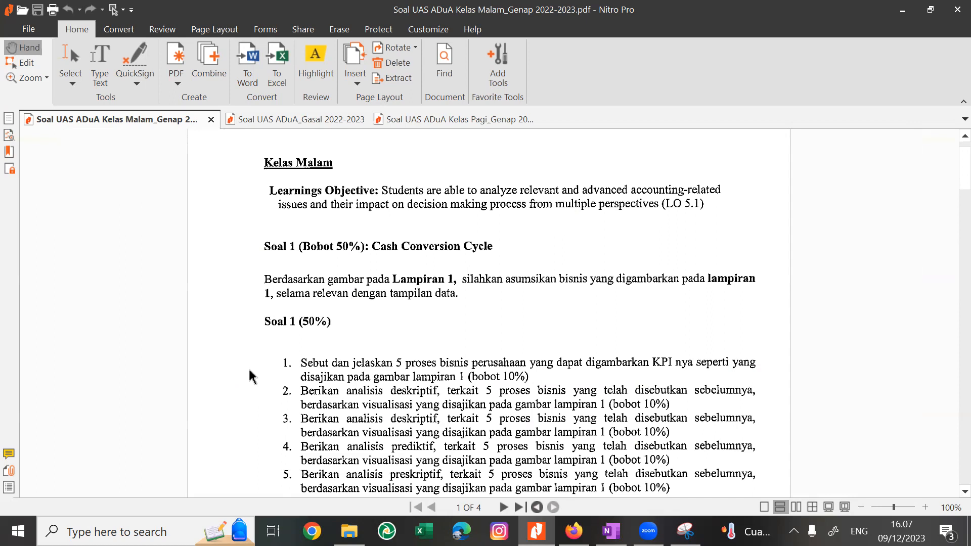
pyautogui.scroll(-5, 251, 376)
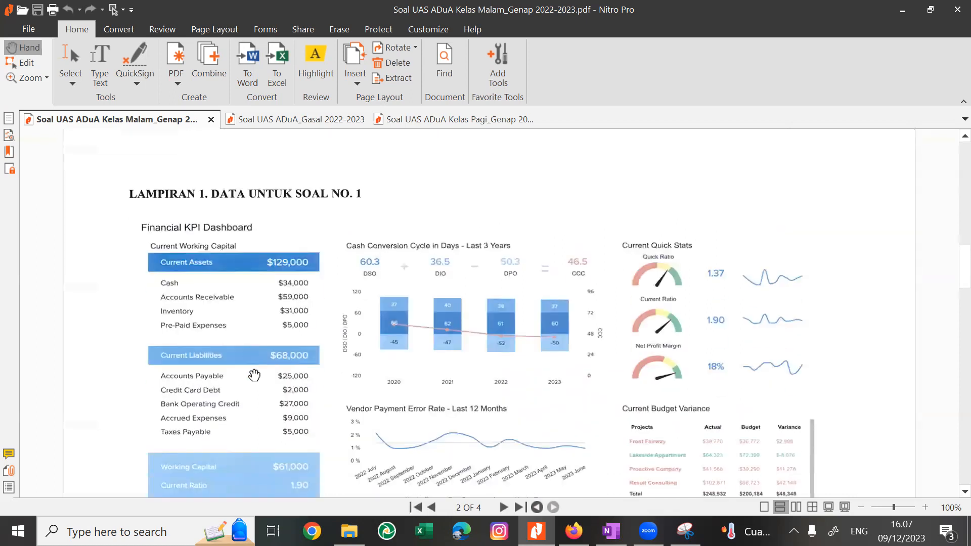
pyautogui.scroll(15, 254, 375)
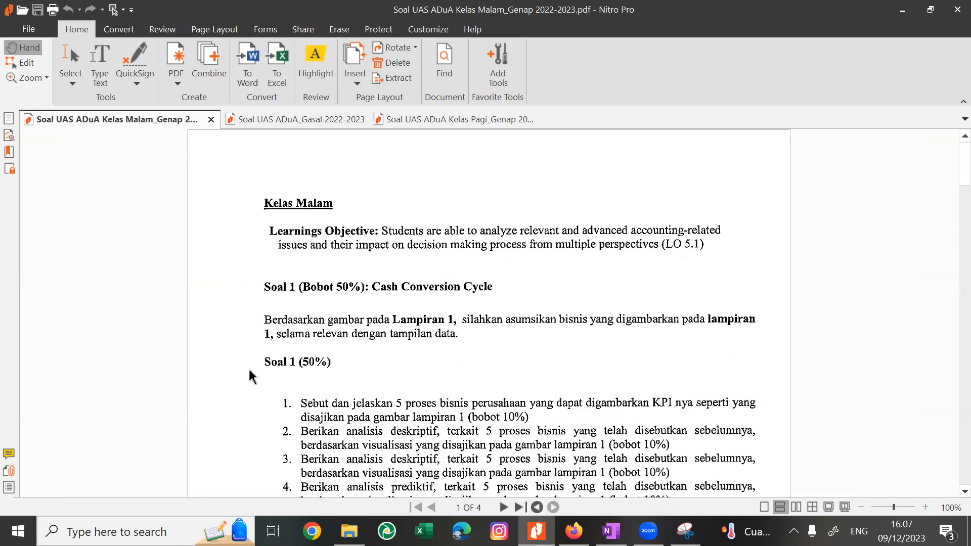
pyautogui.scroll(-15, 249, 371)
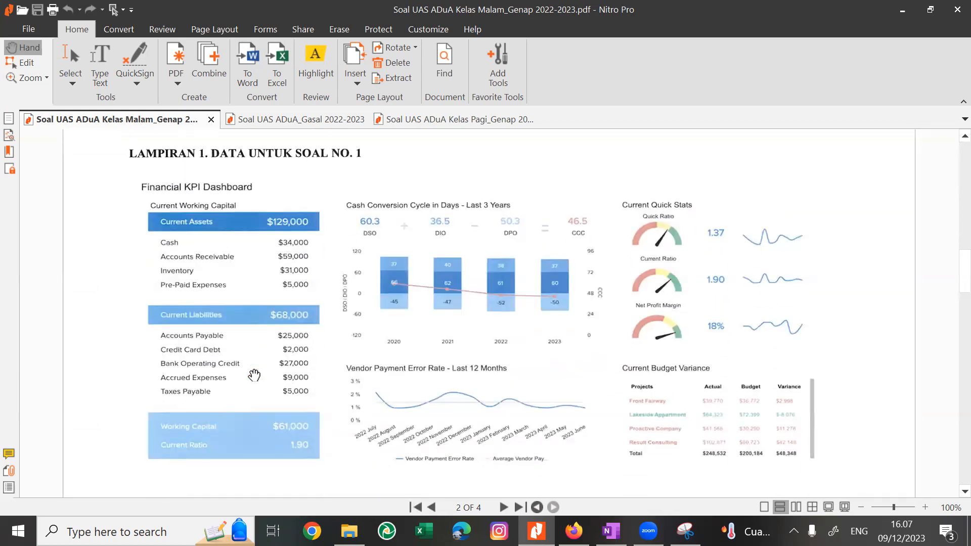
pyautogui.scroll(1, 253, 375)
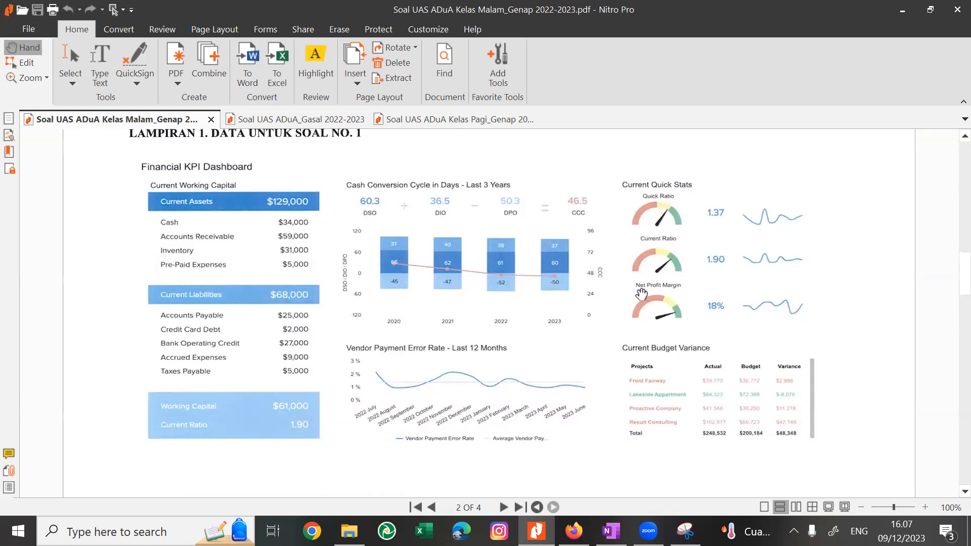
# Inspect the current assets and liabilities in Lampiran 1 and return to the Kelas Malam heading and Soal 1 instructions.
pyautogui.scroll(1, 265, 275)
pyautogui.scroll(-1, 265, 274)
pyautogui.click(206, 345)
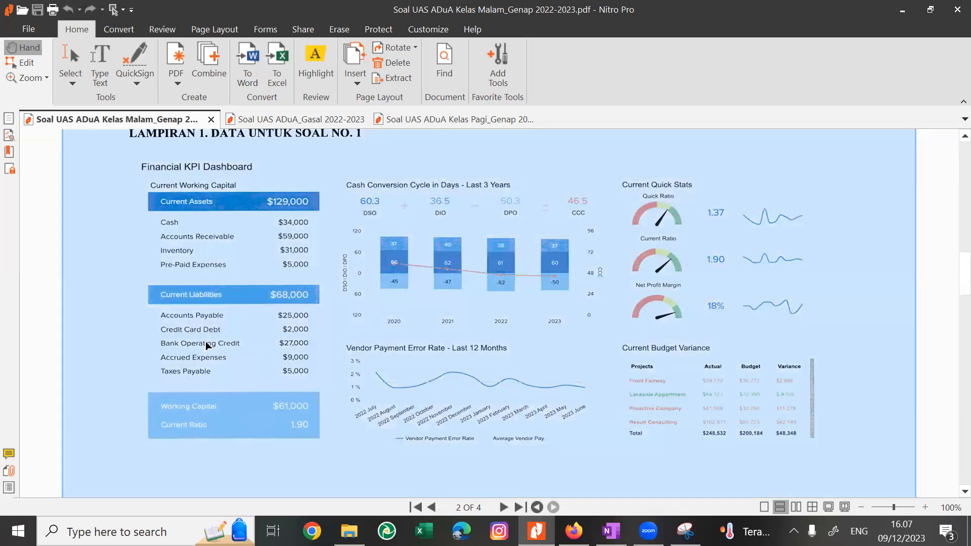
pyautogui.click(228, 232)
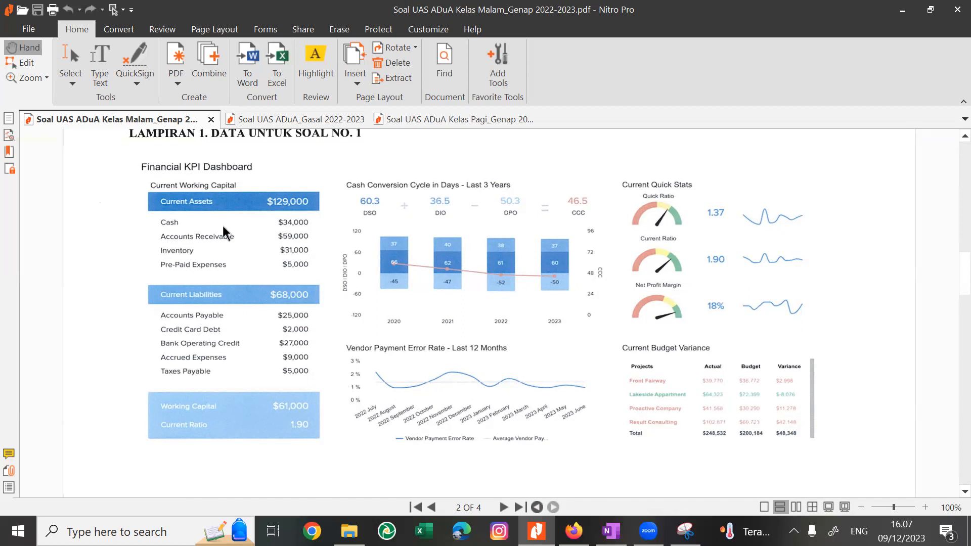
pyautogui.scroll(-1, 228, 231)
pyautogui.scroll(1, 228, 231)
pyautogui.scroll(15, 228, 231)
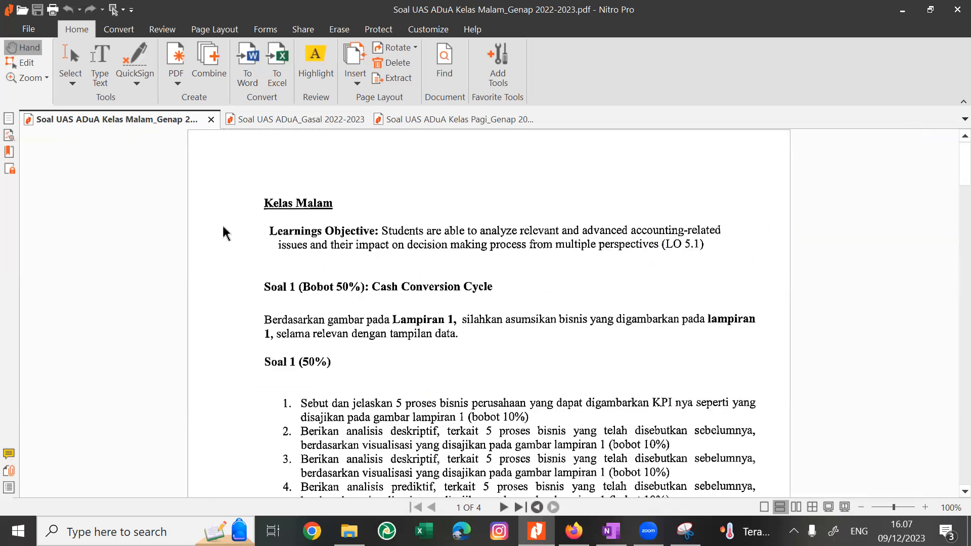
# Study the Lampiran 1 dashboard on page 2 again, from the working capital figures to the quick stats gauges and trend lines.
pyautogui.press('Right')
pyautogui.scroll(-1, 225, 232)
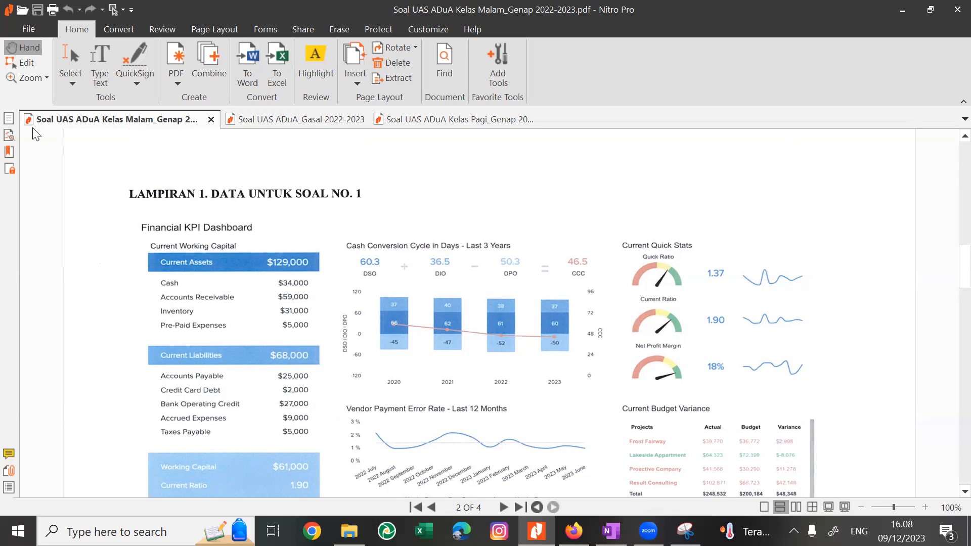
pyautogui.scroll(-1, 174, 323)
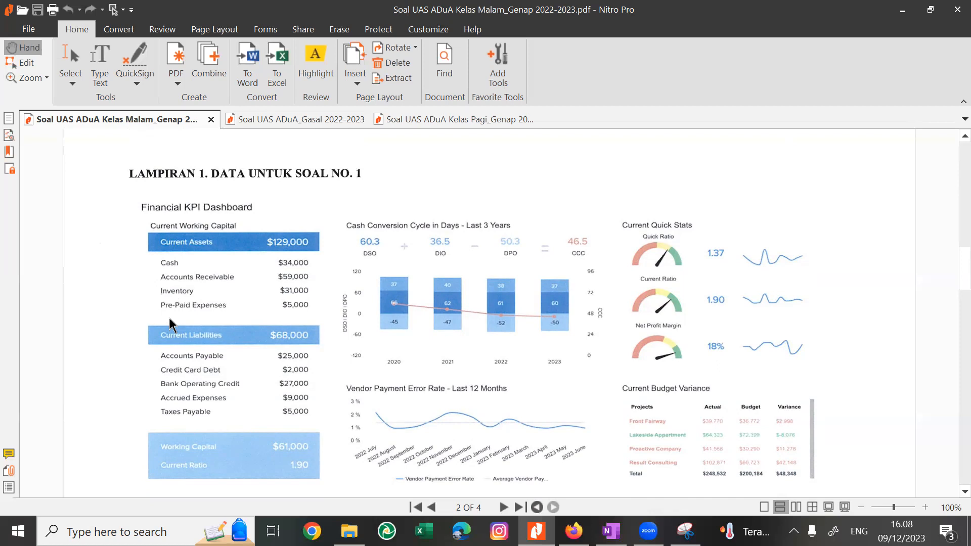
pyautogui.scroll(-1, 170, 325)
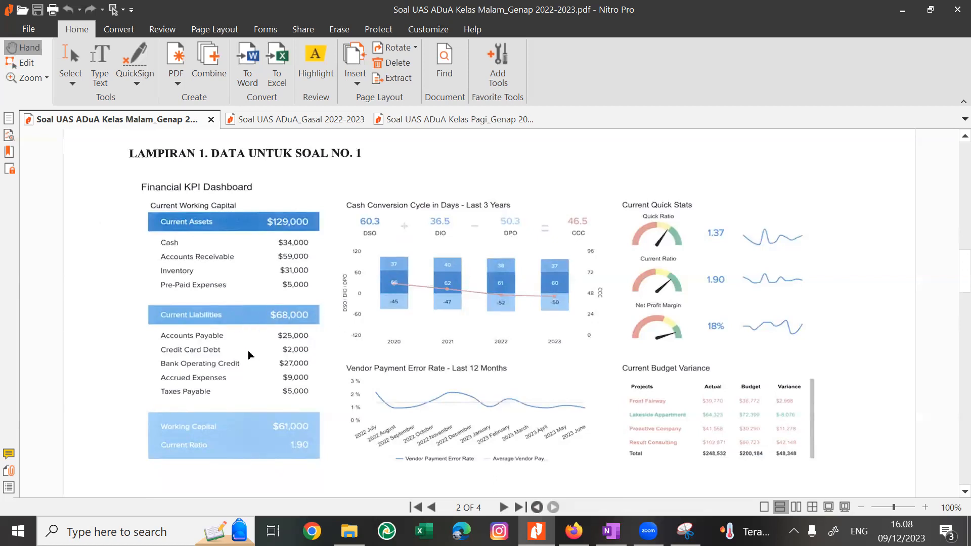
pyautogui.hotkey('ctrl', 'a')
pyautogui.scroll(-1, 254, 357)
pyautogui.scroll(1, 254, 357)
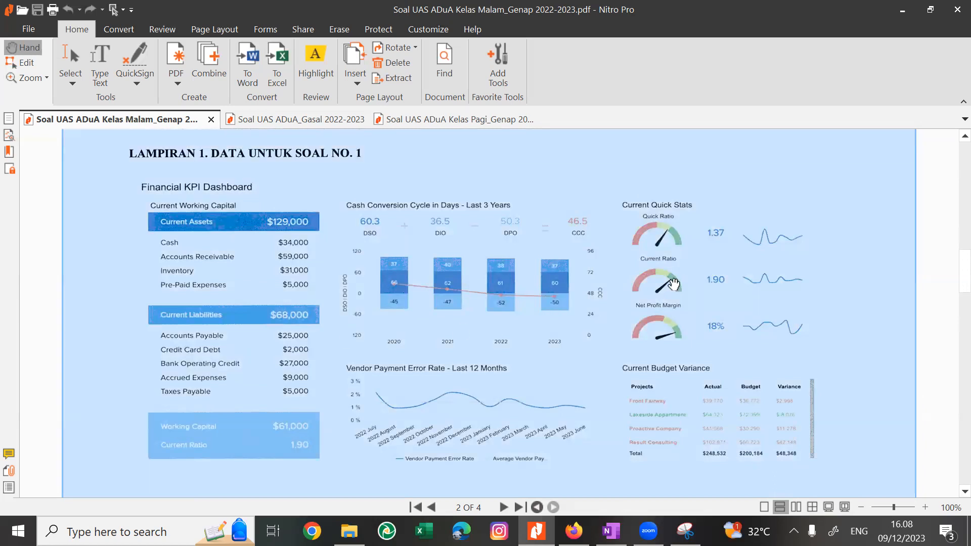
pyautogui.click(747, 298)
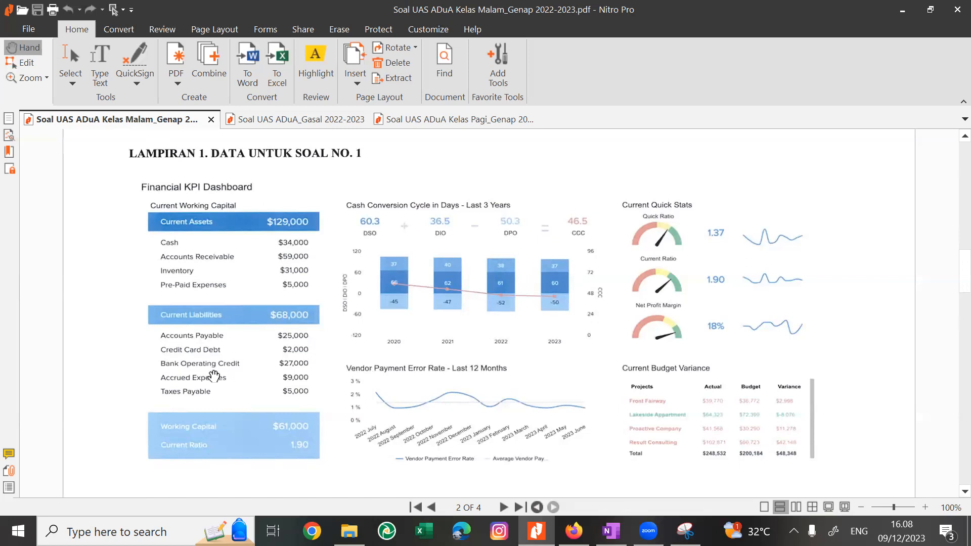
pyautogui.hotkey('ctrl', 'a')
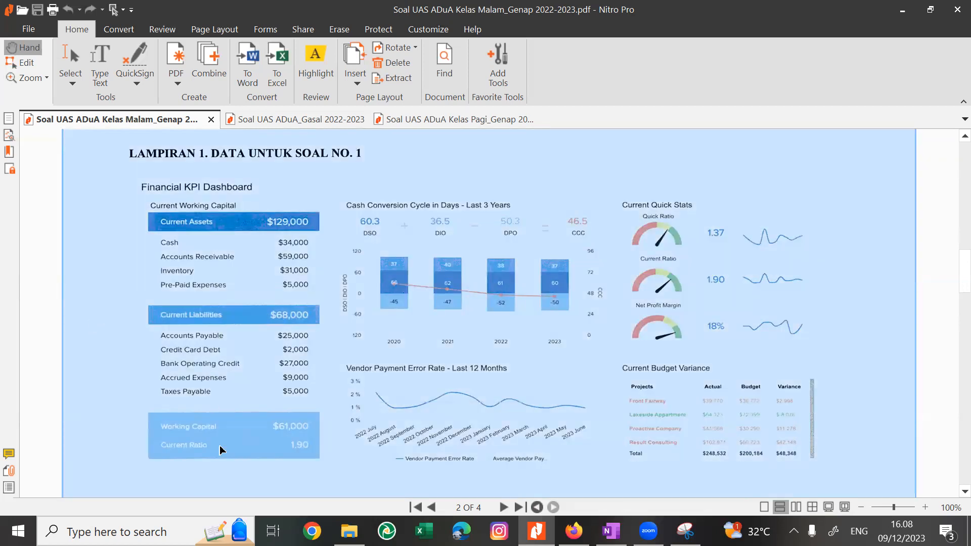
pyautogui.click(820, 269)
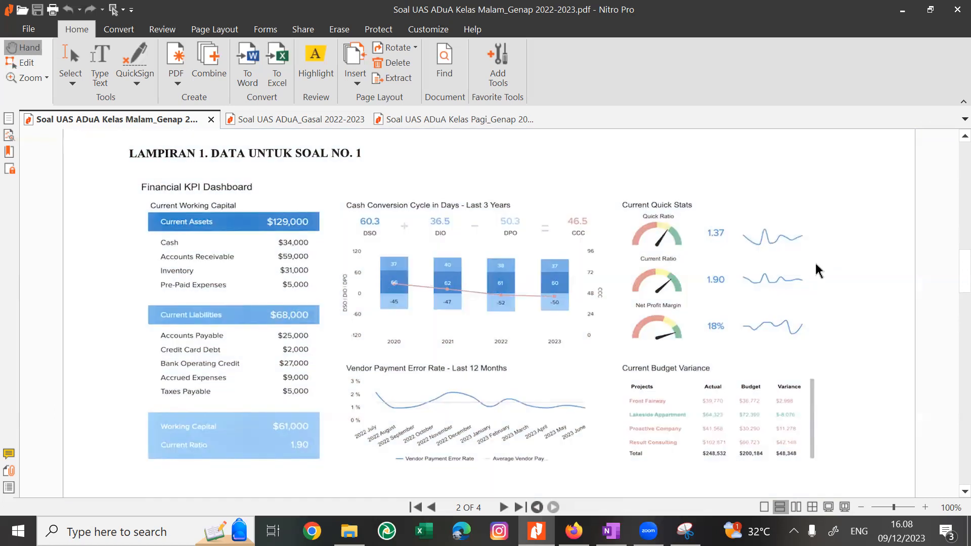
# Reread the Soal 1 questions on page 1 and the introduction to Soal 2 on Monthly Recurring Revenue.
pyautogui.scroll(5, 819, 269)
pyautogui.scroll(-3, 820, 269)
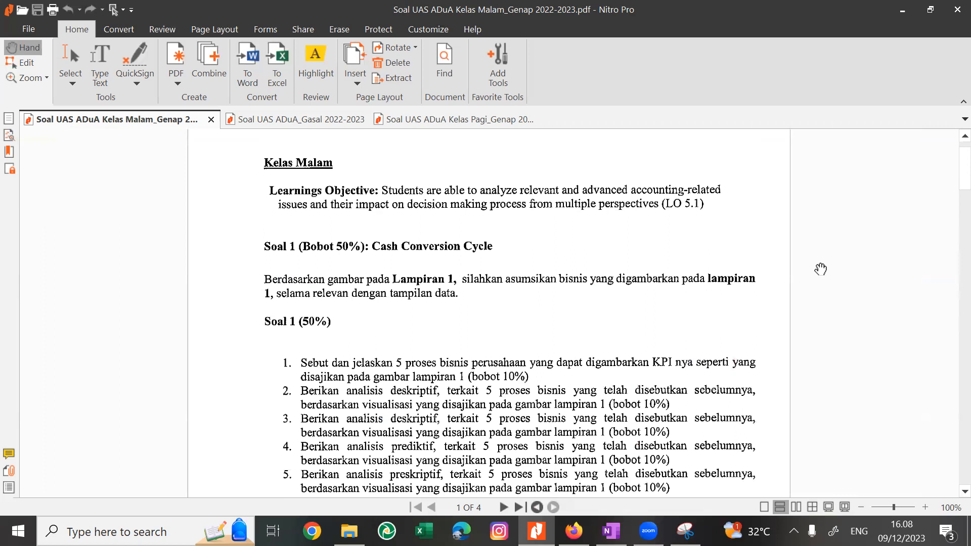
pyautogui.scroll(-1, 820, 269)
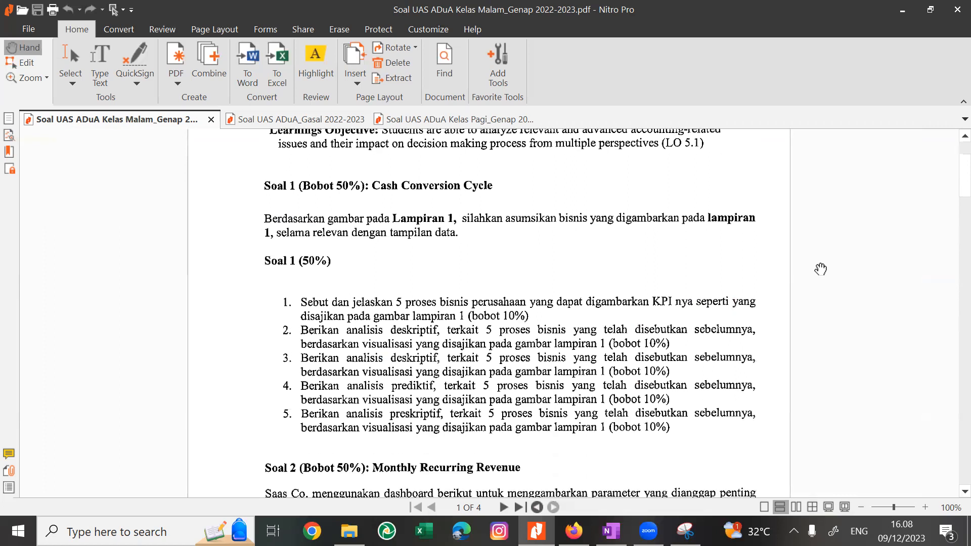
pyautogui.scroll(-2, 820, 269)
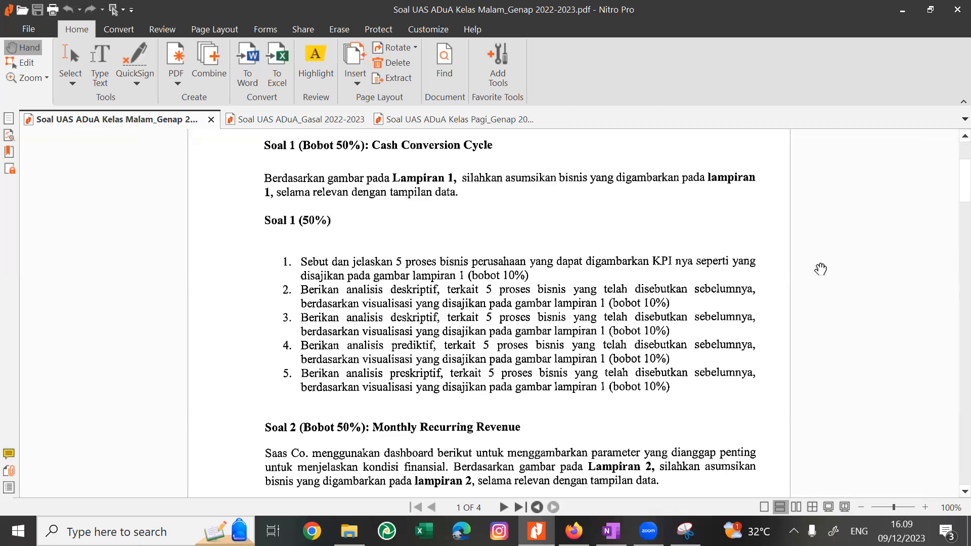
pyautogui.scroll(-14, 820, 269)
pyautogui.scroll(17, 820, 269)
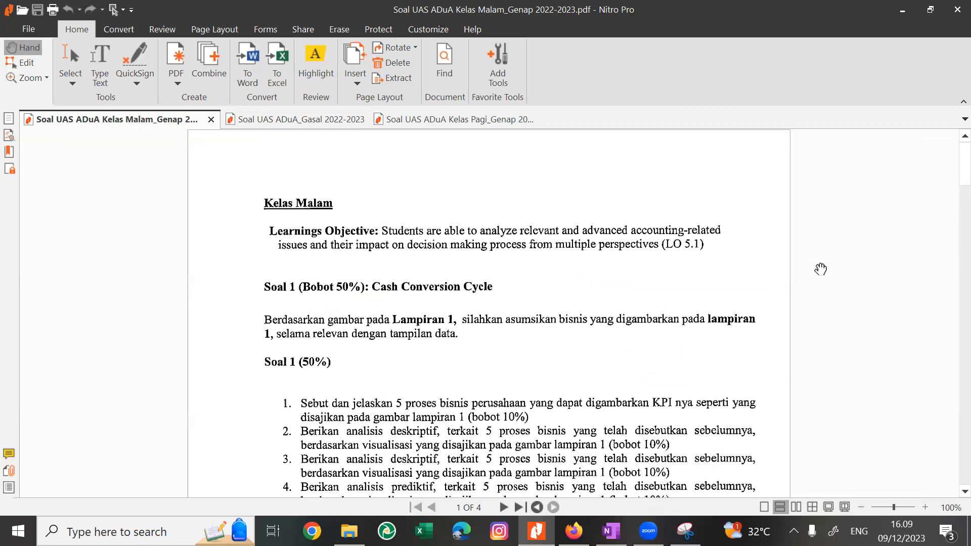
pyautogui.scroll(-2, 820, 269)
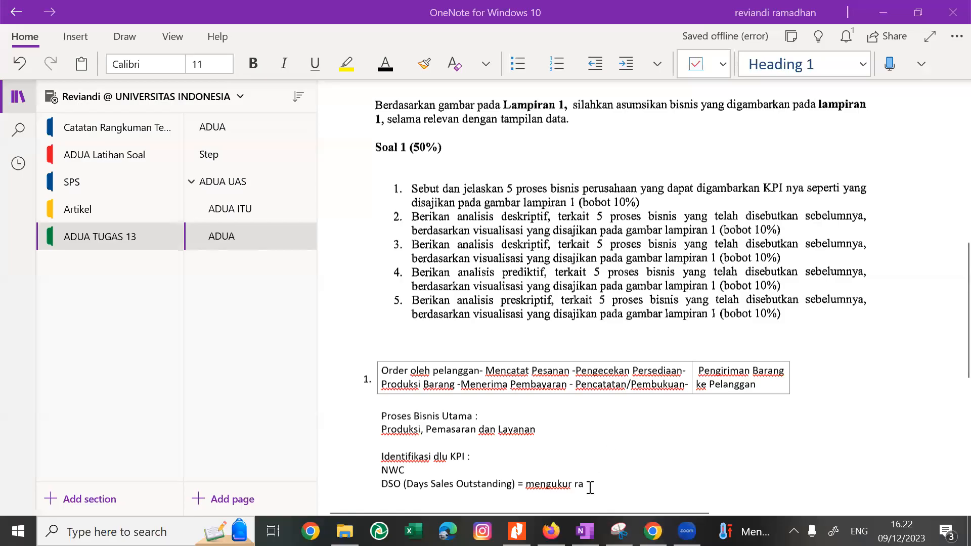
# Complete the DSO definition in the OneNote answer with "rata-rata hari perusahn untuk mengumpulkan pembayaran dari penjualan" and start a new line below a blank one.
pyautogui.write('ta-r')
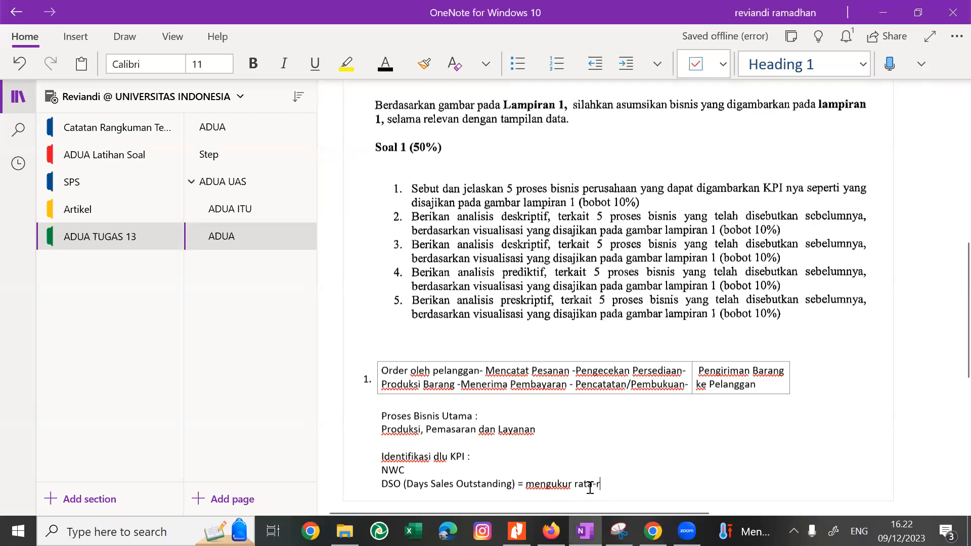
pyautogui.write('ata')
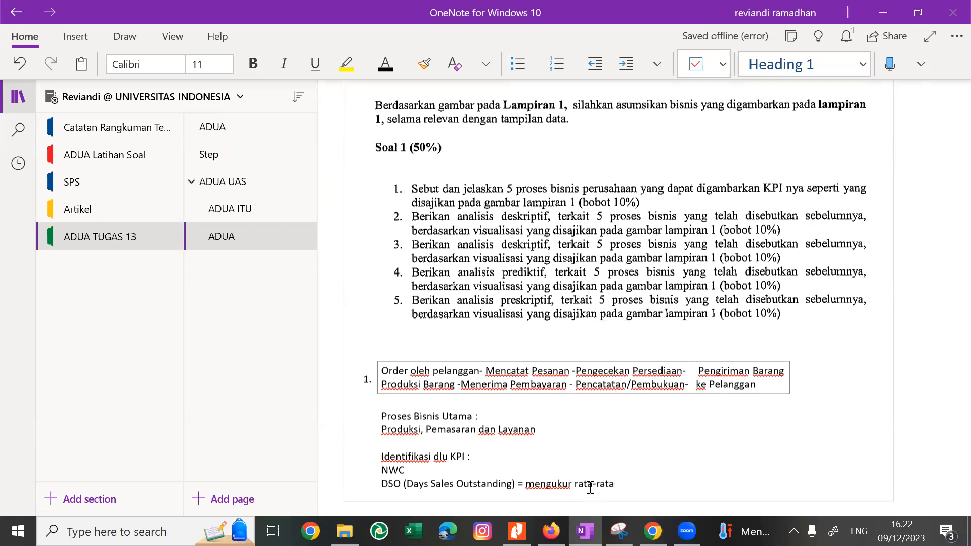
pyautogui.write(' hari perusahn untuk mengum')
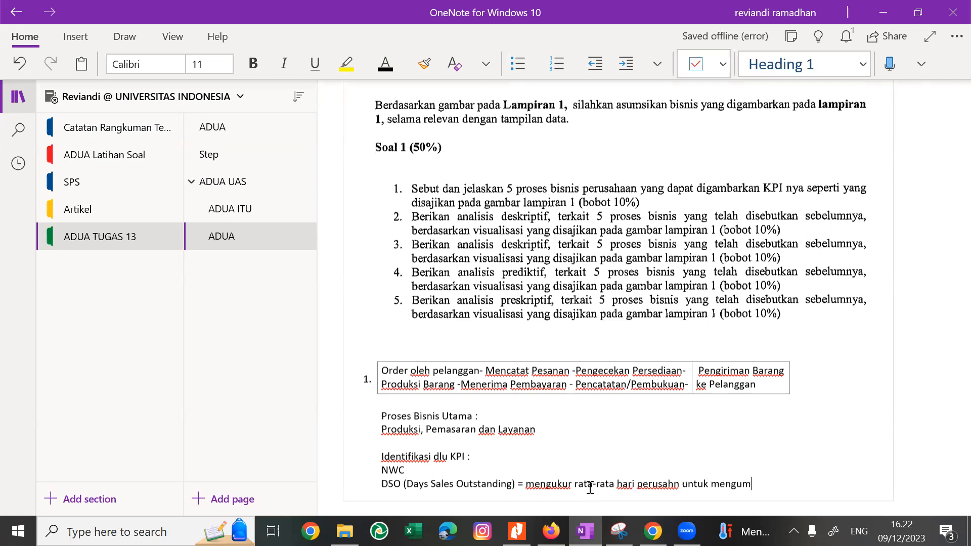
pyautogui.write('pulkan pembaya')
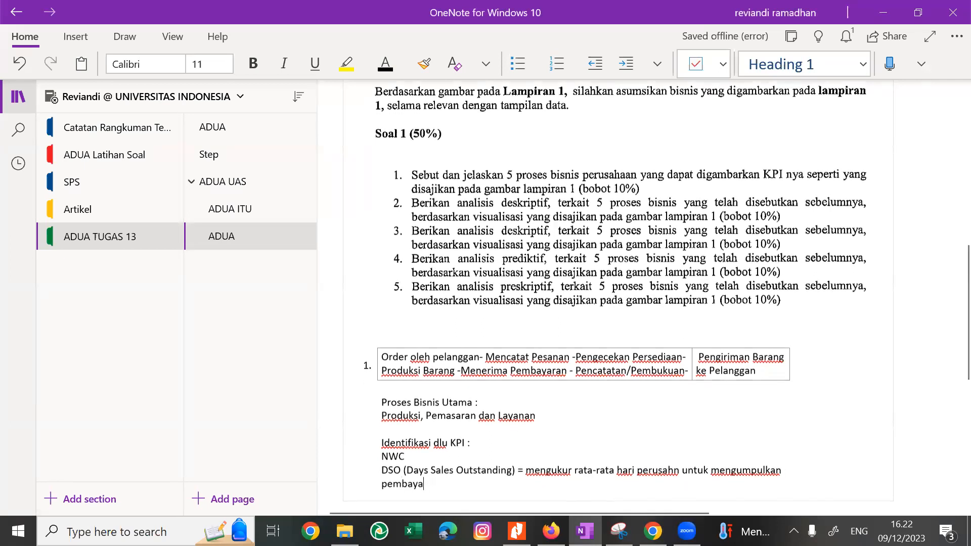
pyautogui.write('ran untuk')
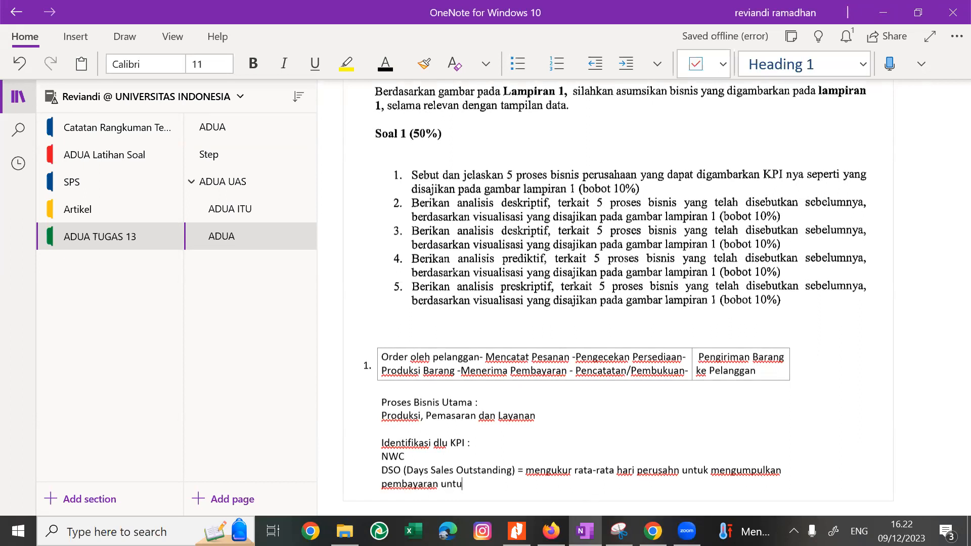
pyautogui.write(' [')
pyautogui.press('BackSpace')
pyautogui.press('BackSpace')
pyautogui.press('BackSpace')
pyautogui.press('BackSpace')
pyautogui.press('BackSpace')
pyautogui.press('BackSpace')
pyautogui.press('BackSpace')
pyautogui.write('dari penjualan')
pyautogui.press('Return')
pyautogui.press('Return')
pyautogui.press('Return')
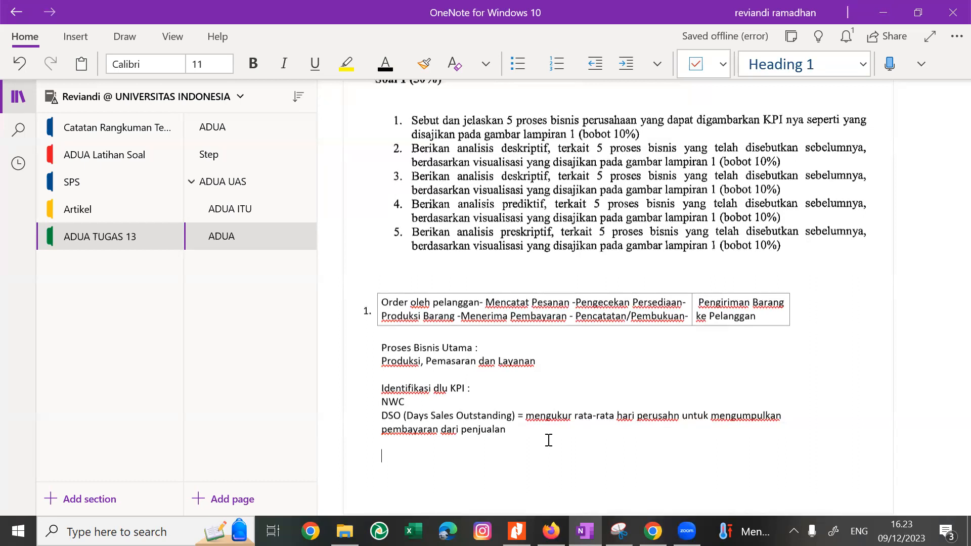
# Check the Lampiran 1 dashboard and its Keterangan abbreviations in Nitro Pro, and return to the OneNote answer page.
pyautogui.hotkey('alt', 'Tab')
pyautogui.hotkey('alt', 'Tab')
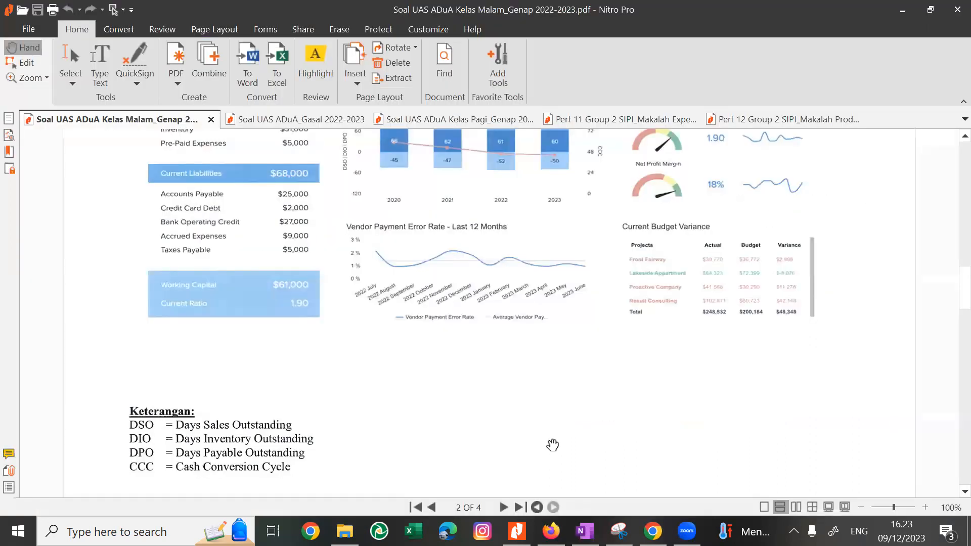
pyautogui.scroll(3, 552, 445)
pyautogui.scroll(-1, 552, 444)
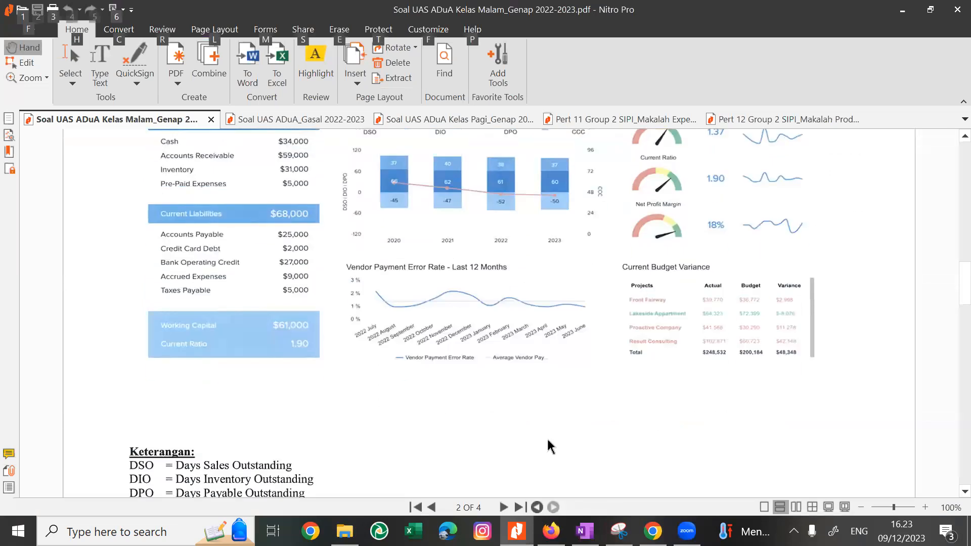
pyautogui.hotkey('alt', 'Tab')
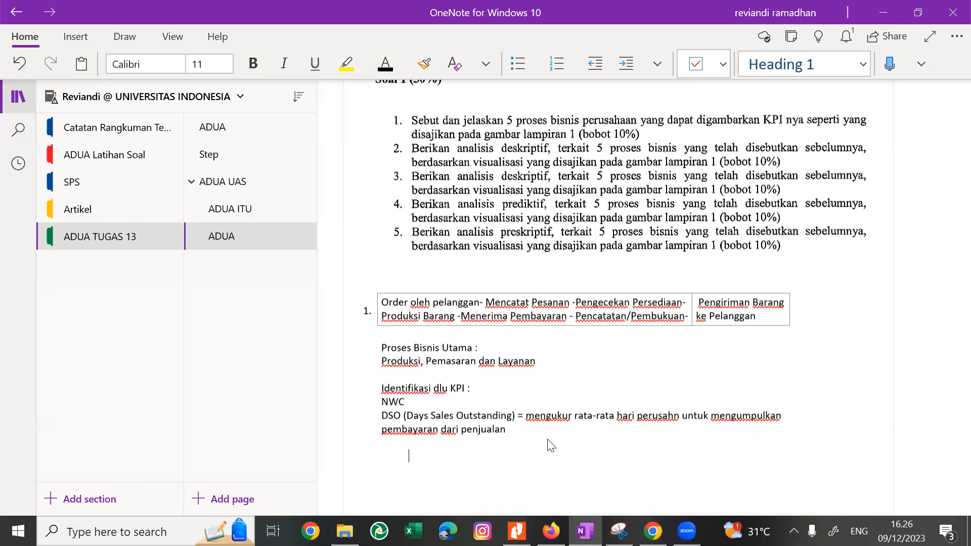
# Glance at the Lampiran 1 dashboard in Nitro Pro and start a "DIO :" entry below the DSO definition in OneNote.
pyautogui.hotkey('alt', 'Tab')
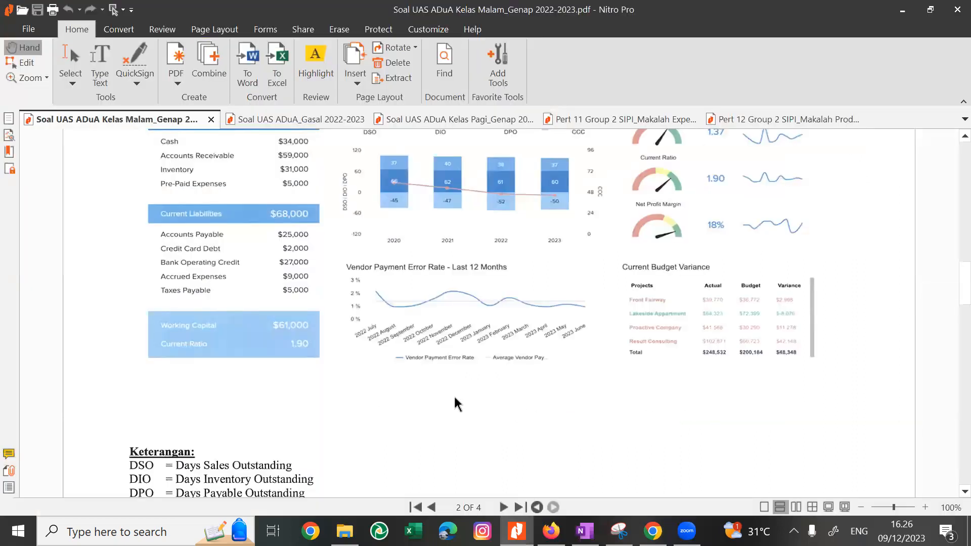
pyautogui.hotkey('alt', 'Tab')
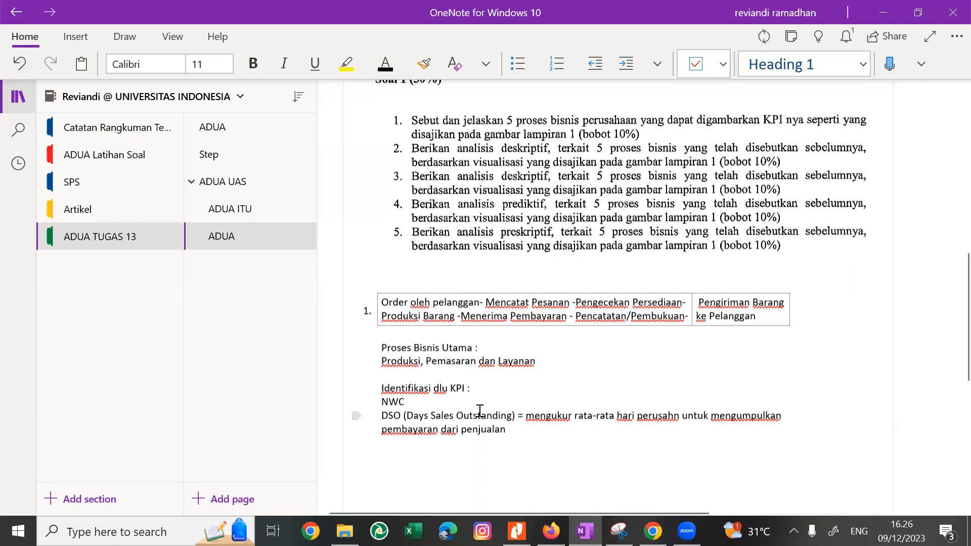
pyautogui.write('O :')
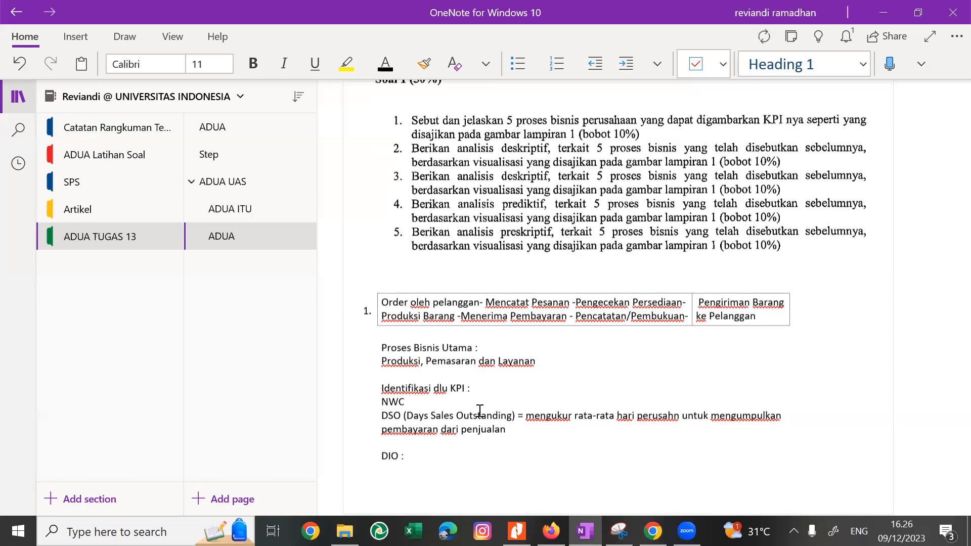
# Review the dashboard's Cash Conversion Cycle chart in Nitro Pro and rewrite the OneNote entry as "DIO (Inventory Period) ;".
pyautogui.hotkey('alt', 'Tab')
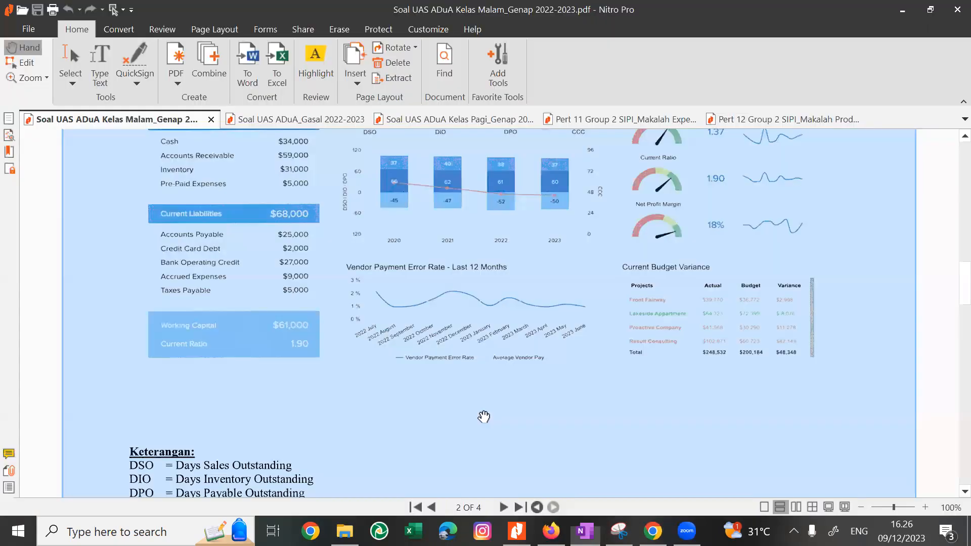
pyautogui.scroll(3, 484, 415)
pyautogui.scroll(1, 484, 416)
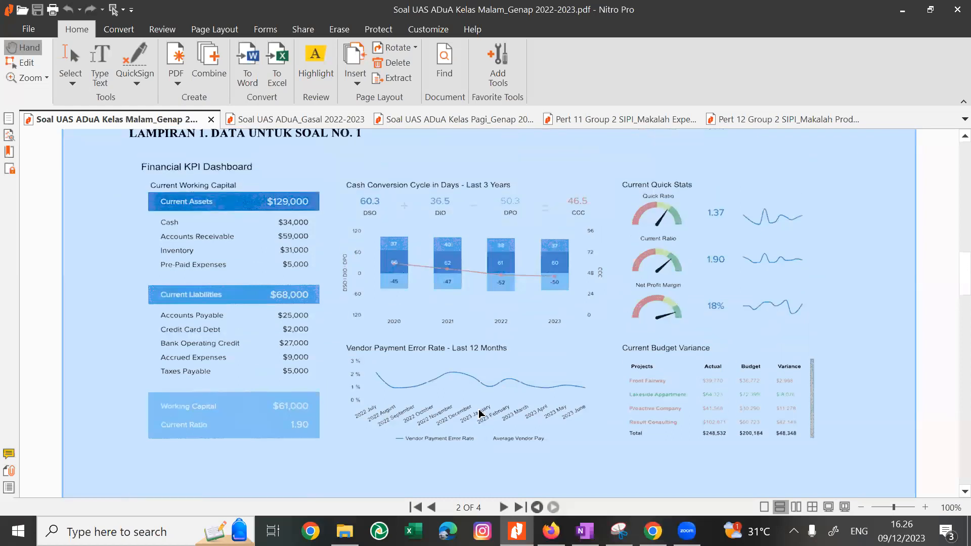
pyautogui.scroll(-1, 484, 416)
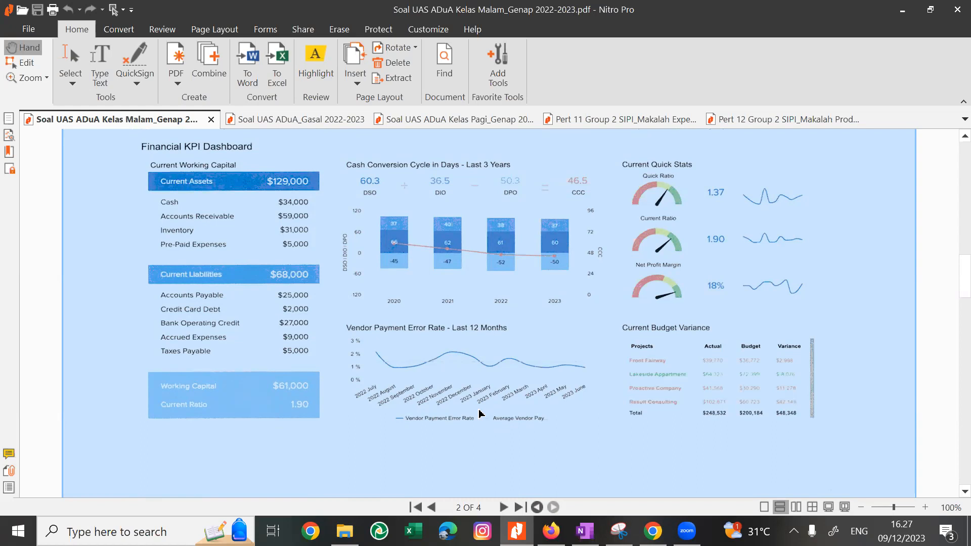
pyautogui.hotkey('alt', 'Tab')
pyautogui.press('BackSpace')
pyautogui.write('(In')
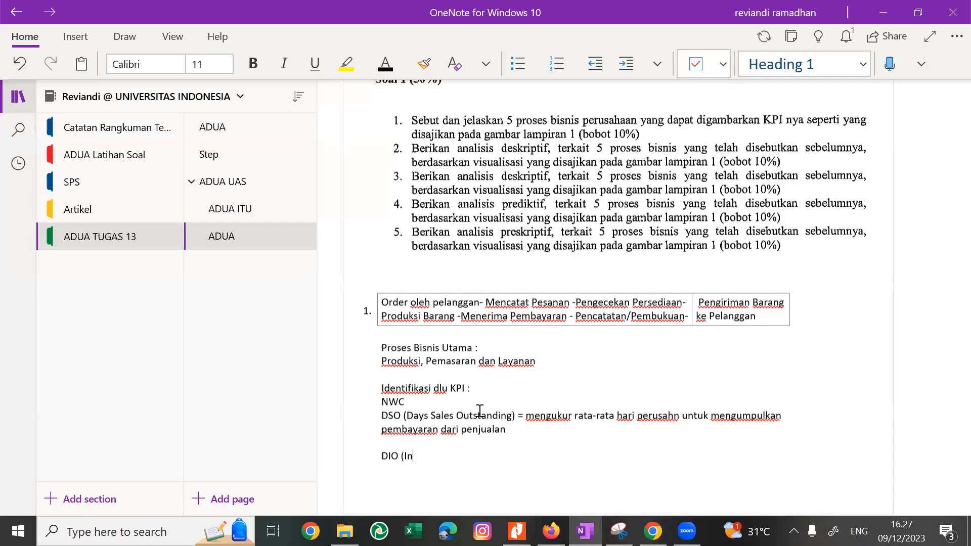
pyautogui.write('ventory Period) ;')
# Begin the NWC definition with ": Uang tunai, piutang/" on the NWC line.
pyautogui.write(': Uang')
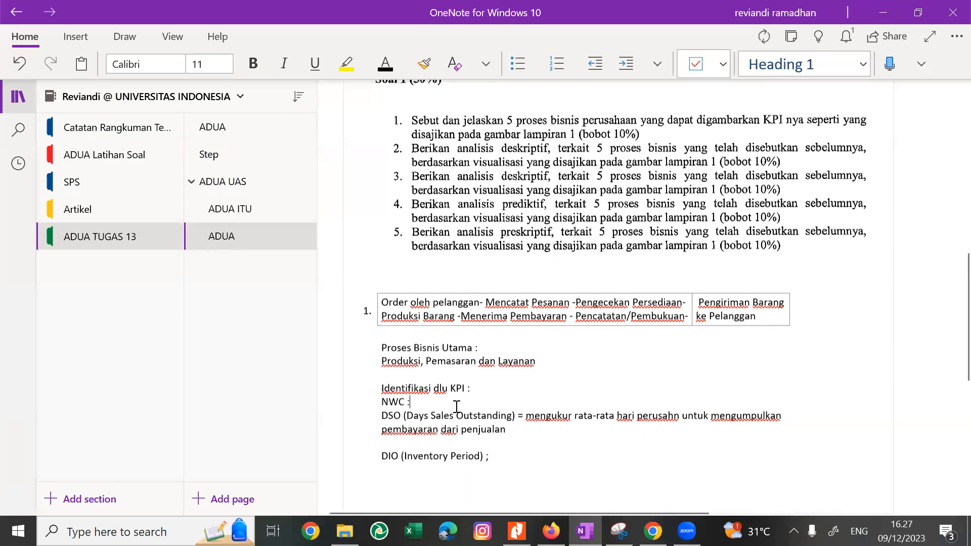
pyautogui.write('turnoi')
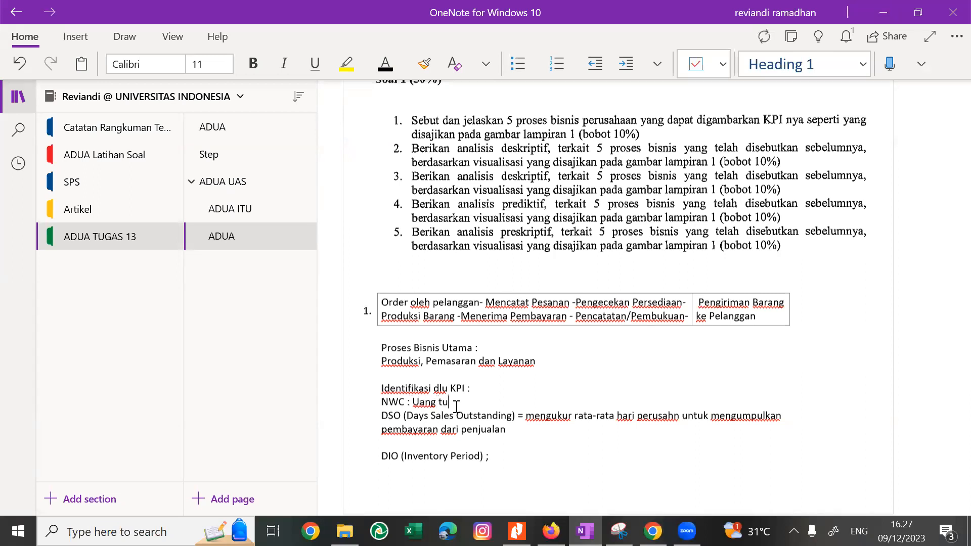
pyautogui.press('BackSpace')
pyautogui.press('BackSpace')
pyautogui.press('BackSpace')
pyautogui.write('ai')
pyautogui.write('/p')
pyautogui.press('BackSpace')
pyautogui.press('BackSpace')
pyautogui.write(", piutang/'")
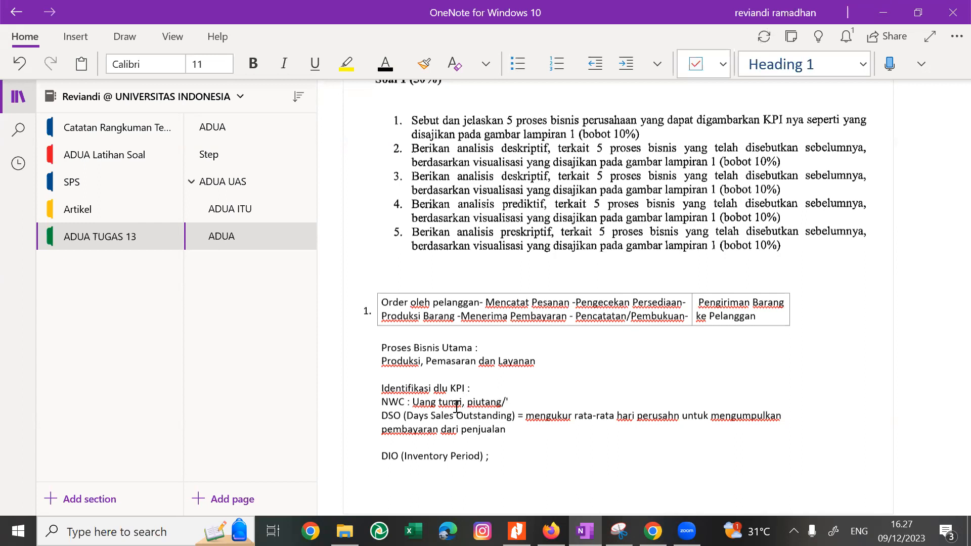
pyautogui.write('tagihan pelnggan yang belum di bayar dan perb')
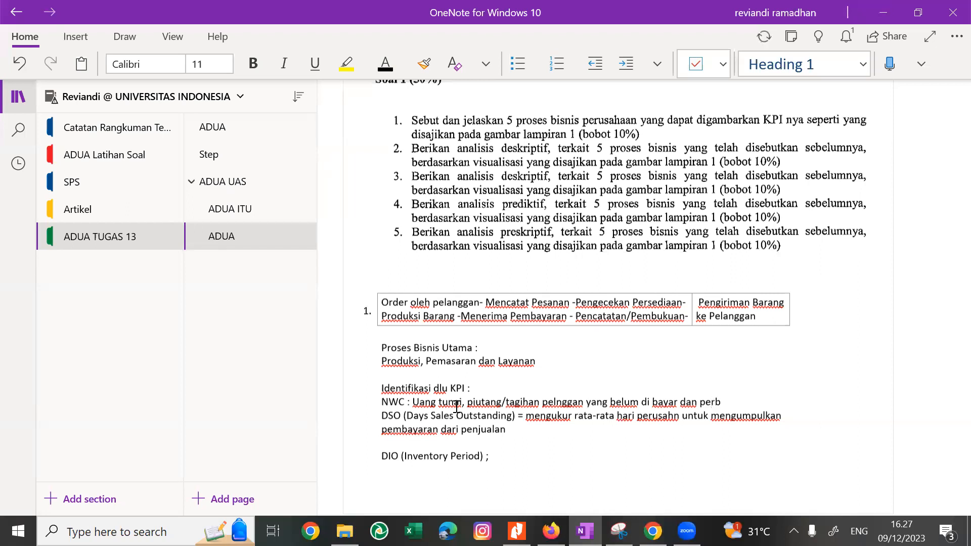
# Extend the NWC definition with "persediaan bahn menth baraang jadi serta kewaajiban lancarnya".
pyautogui.press('BackSpace')
pyautogui.write('e')
pyautogui.press('BackSpace')
pyautogui.write('sediaan bahn ment')
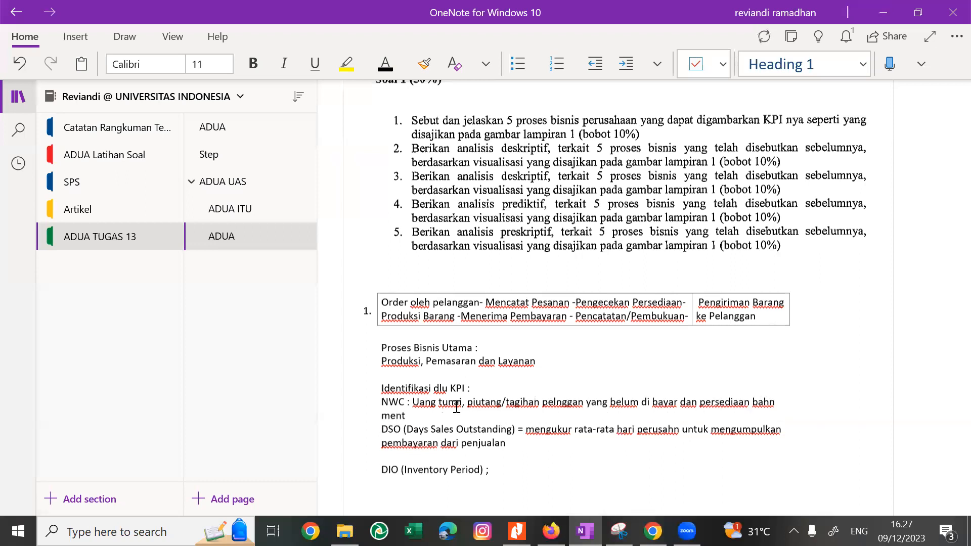
pyautogui.write('h baraang jadi ')
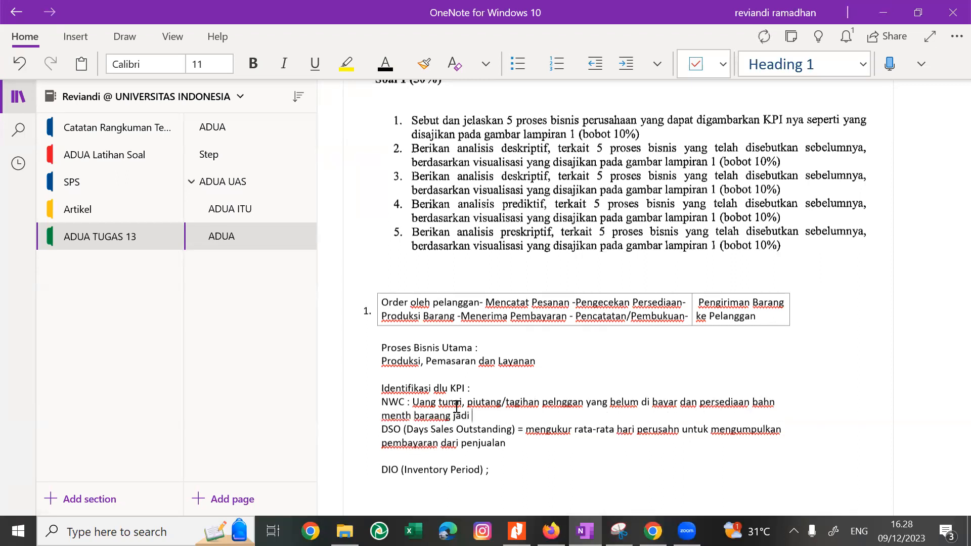
pyautogui.write('serta kewaajiban')
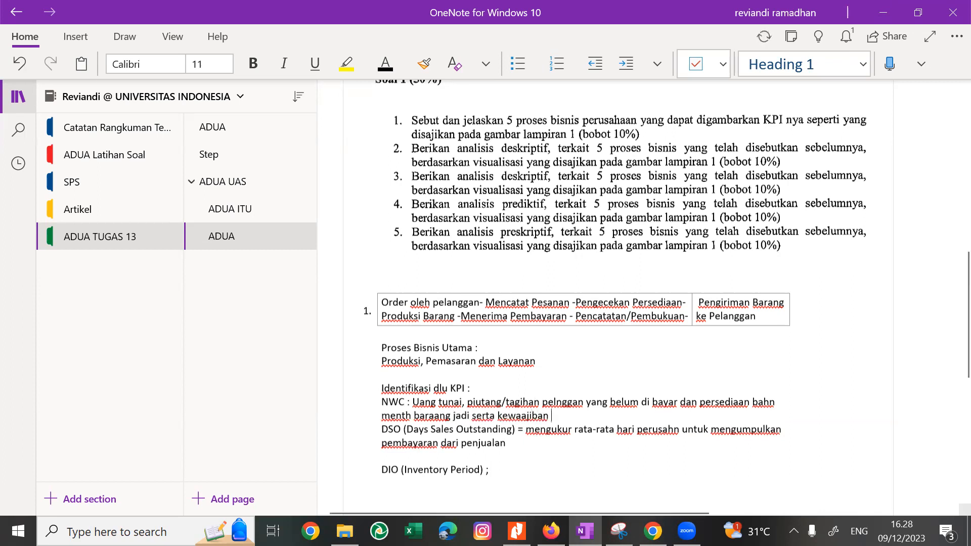
pyautogui.hotkey('alt', 'Tab')
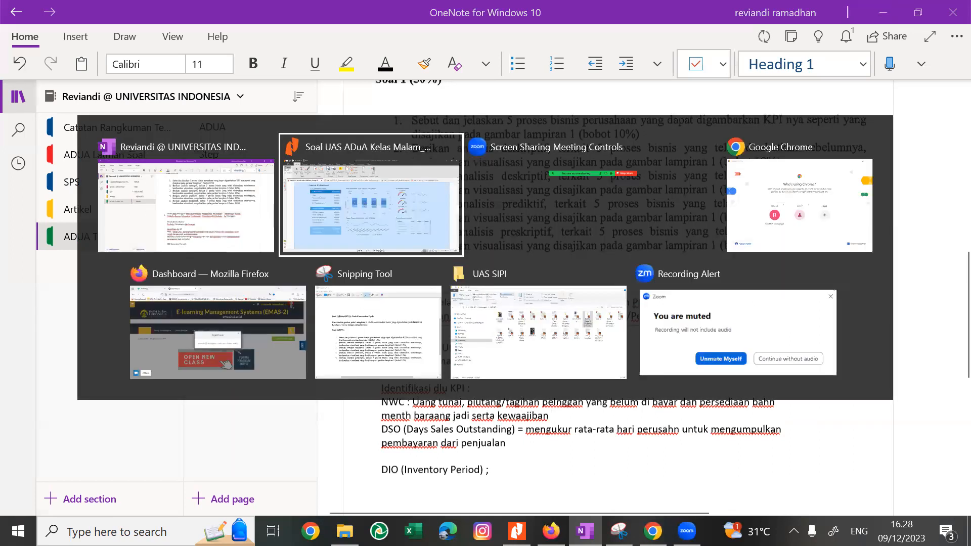
pyautogui.hotkey('alt', 'Tab')
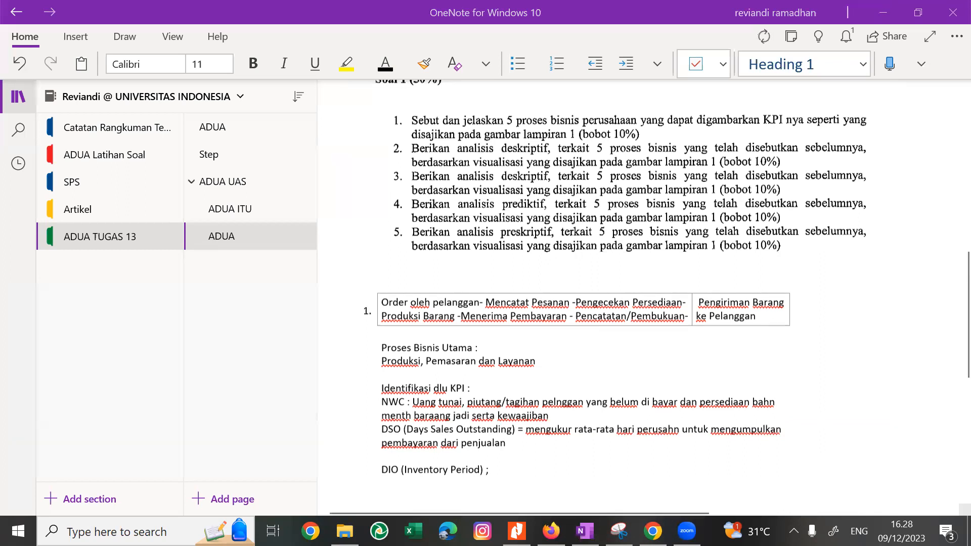
pyautogui.click(526, 440)
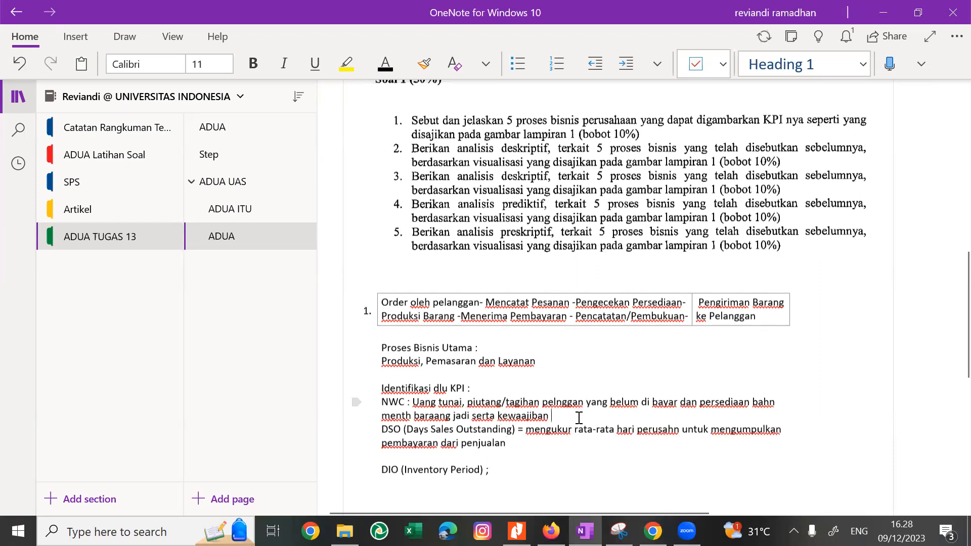
pyautogui.write('lancarnya')
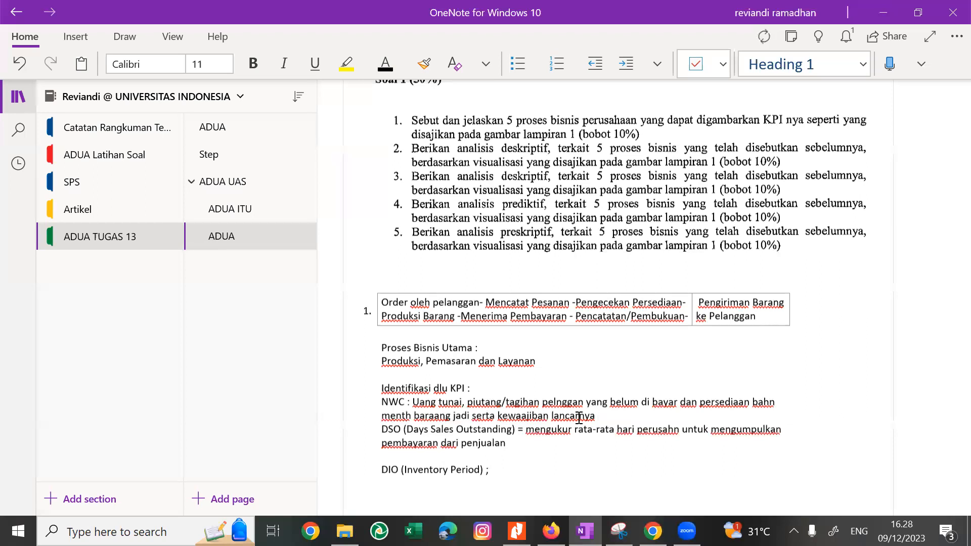
# Append ", NWC baik bilai nilai positifnya dibandingkan" to the NWC definition.
pyautogui.hotkey('alt', 'Tab')
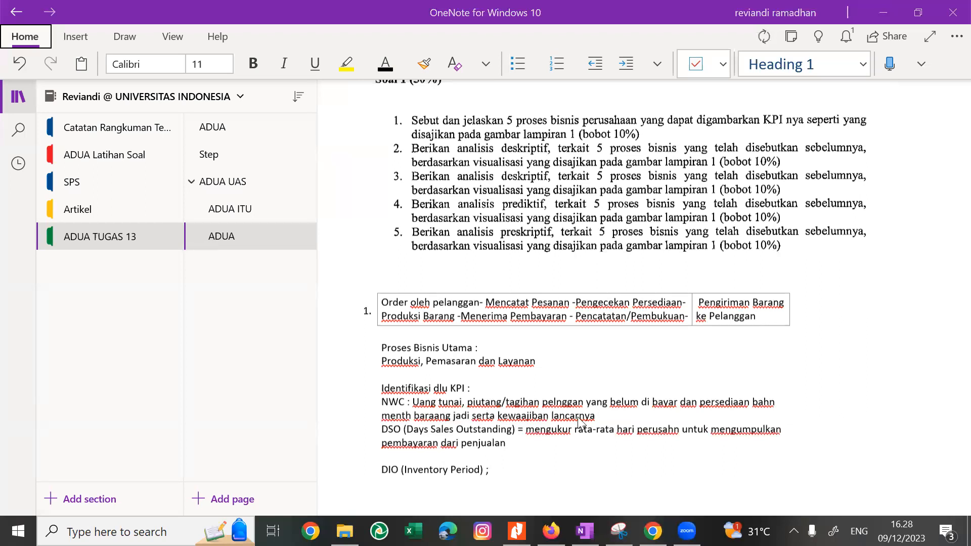
pyautogui.click(617, 419)
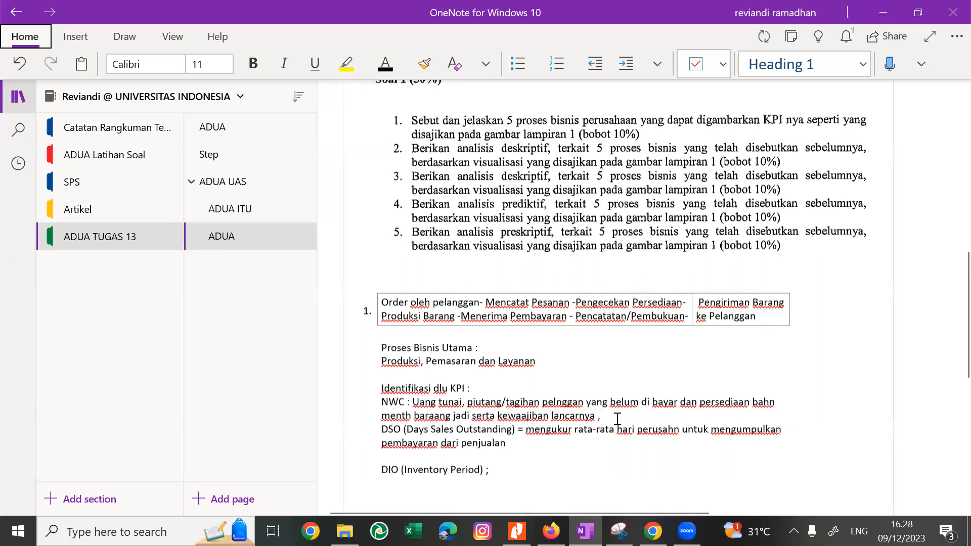
pyautogui.write('NWC b')
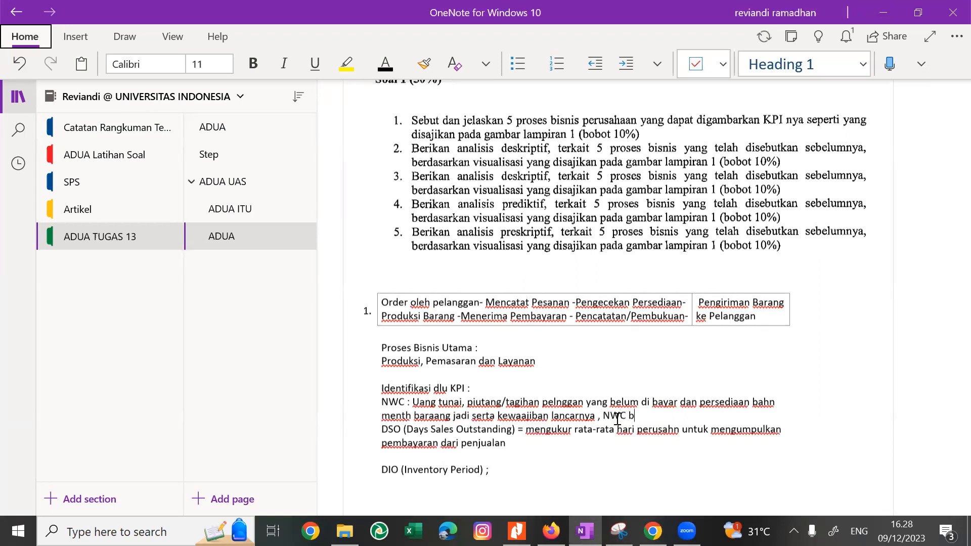
pyautogui.write('aik bilai nilai posistifn')
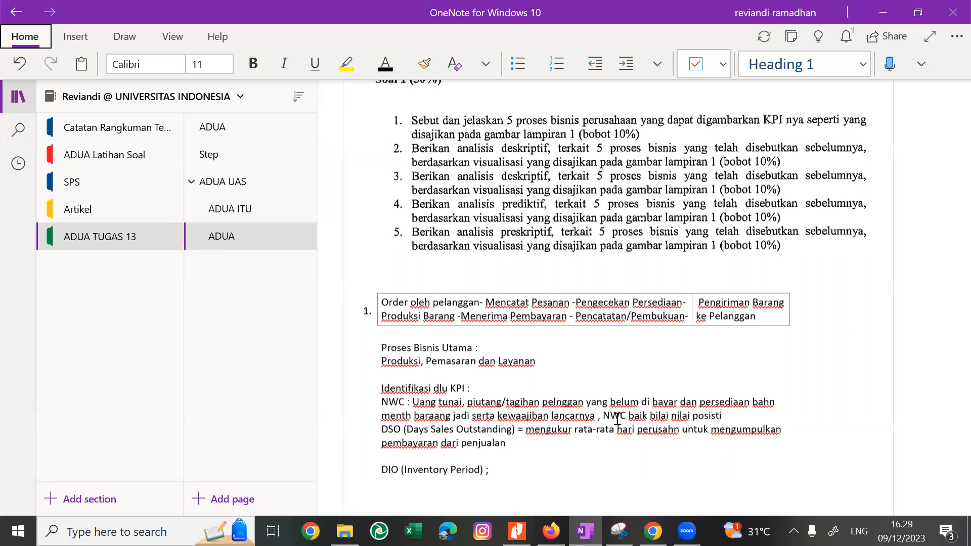
pyautogui.press('BackSpace')
pyautogui.press('BackSpace')
pyautogui.press('BackSpace')
pyautogui.press('BackSpace')
pyautogui.press('BackSpace')
pyautogui.write('tifnya dibandingkan')
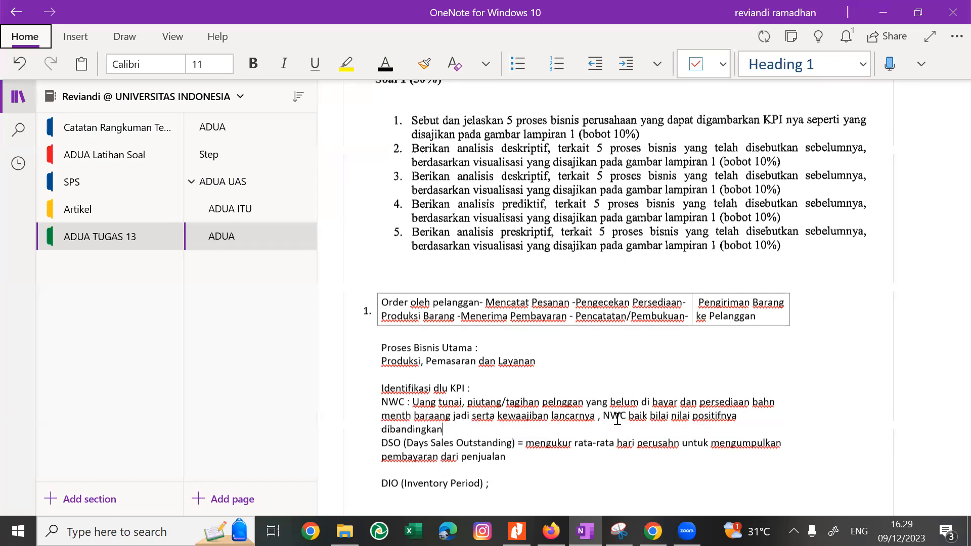
pyautogui.write(' ni')
# Finish the NWC sentence with "jika nilai ngtif,".
pyautogui.press('BackSpace')
pyautogui.press('BackSpace')
pyautogui.write('jika nilai engti')
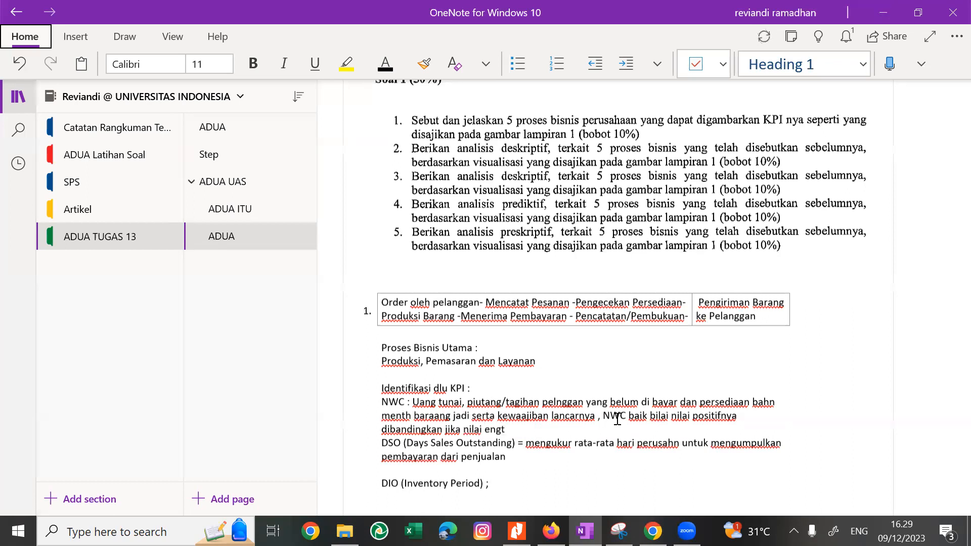
pyautogui.press('BackSpace')
pyautogui.press('BackSpace')
pyautogui.press('BackSpace')
pyautogui.press('BackSpace')
pyautogui.press('BackSpace')
pyautogui.write('ngtif,')
# Turn the NWC definition into a two-column table row and check the working capital figures on the Nitro Pro dashboard.
pyautogui.hotkey('alt', 'Tab')
pyautogui.hotkey('alt', 'Tab')
pyautogui.press('Tab')
pyautogui.hotkey('alt', 'Tab')
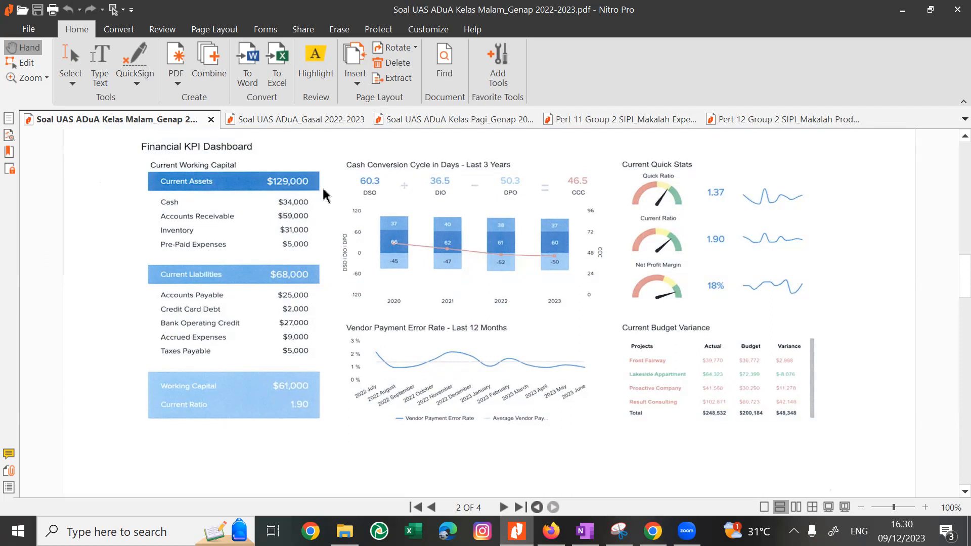
pyautogui.hotkey('alt', 'Tab')
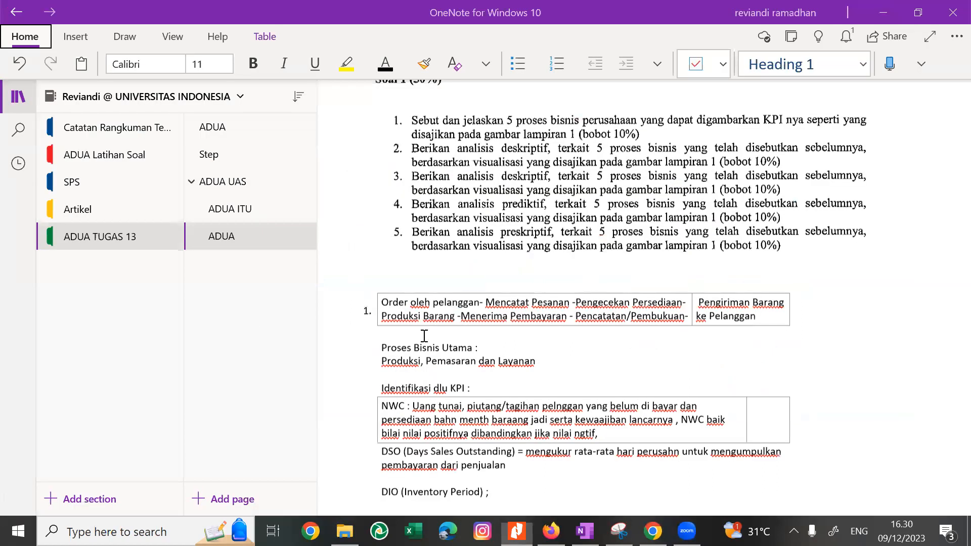
pyautogui.hotkey('alt', 'Tab')
pyautogui.hotkey('alt', 'Tab')
# Insert an extra blank line above "Proses Bisnis Utama" in the OneNote answer.
pyautogui.click(526, 475)
pyautogui.scroll(-1, 526, 475)
pyautogui.click(525, 475)
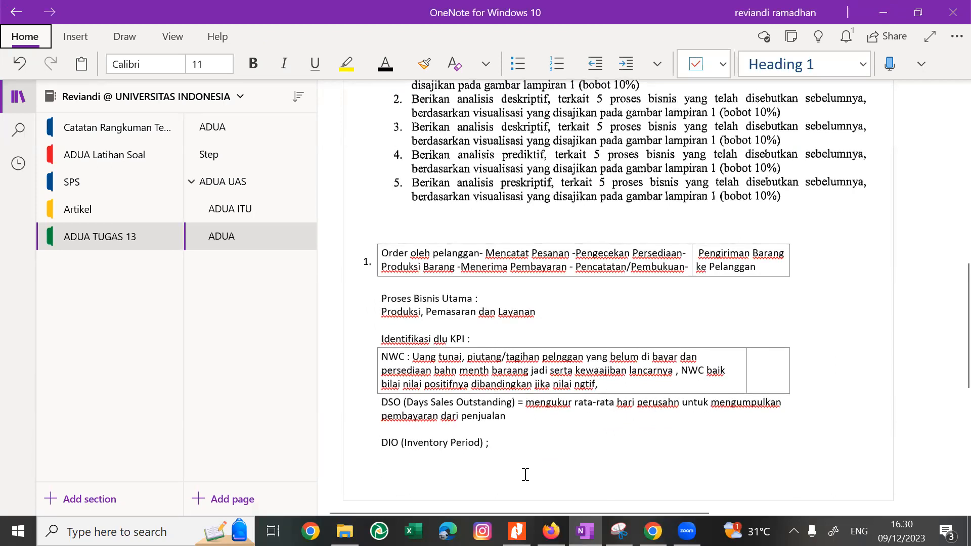
pyautogui.press('Down')
pyautogui.press('Down')
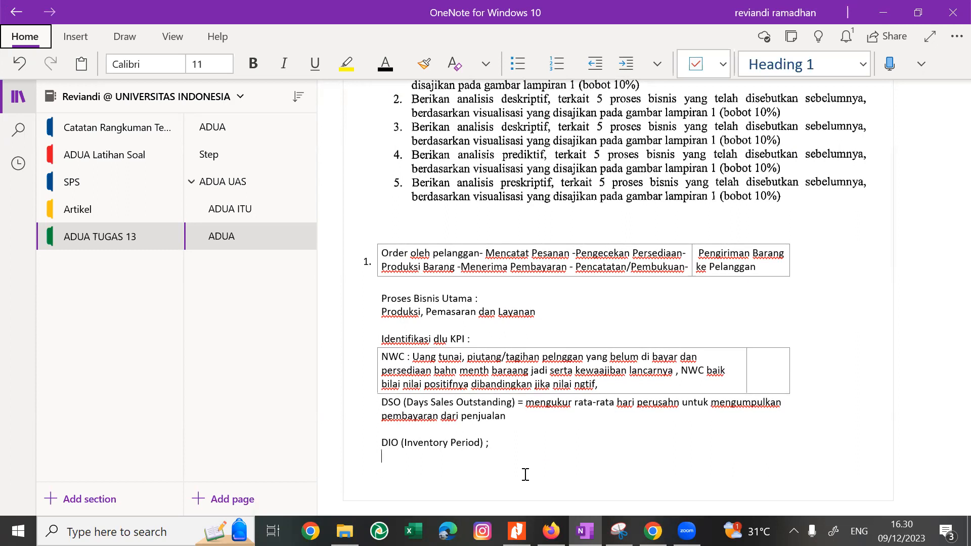
pyautogui.click(377, 299)
pyautogui.press('Return')
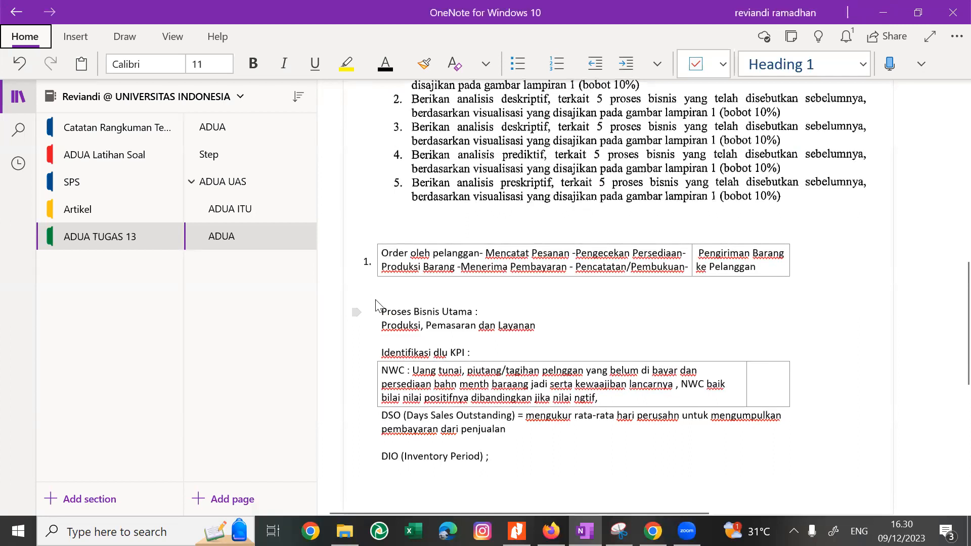
# Check the Financial KPI Dashboard in Nitro Pro once more and return to the OneNote answer page.
pyautogui.hotkey('alt', 'Tab')
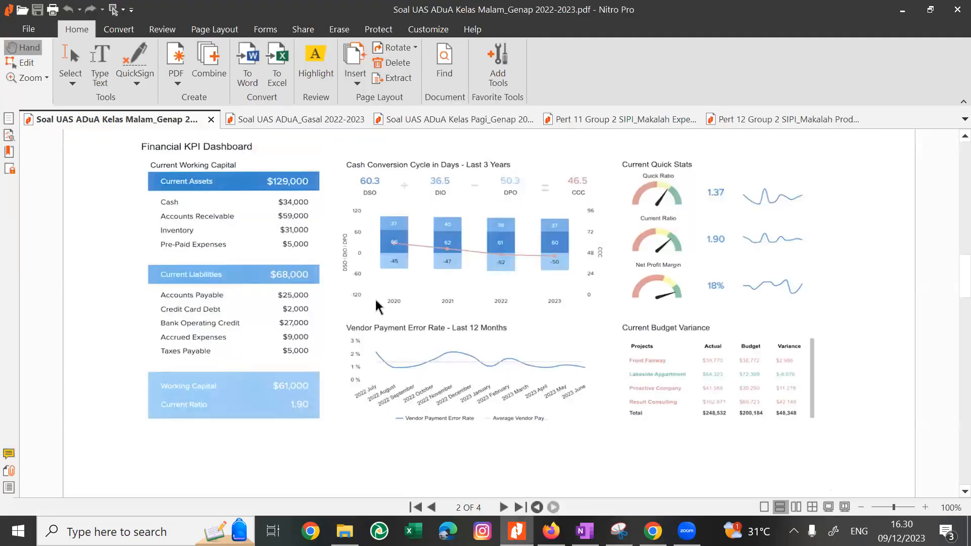
pyautogui.hotkey('alt', 'Tab')
pyautogui.hotkey('alt', 'Tab')
pyautogui.hotkey('alt', 'Tab')
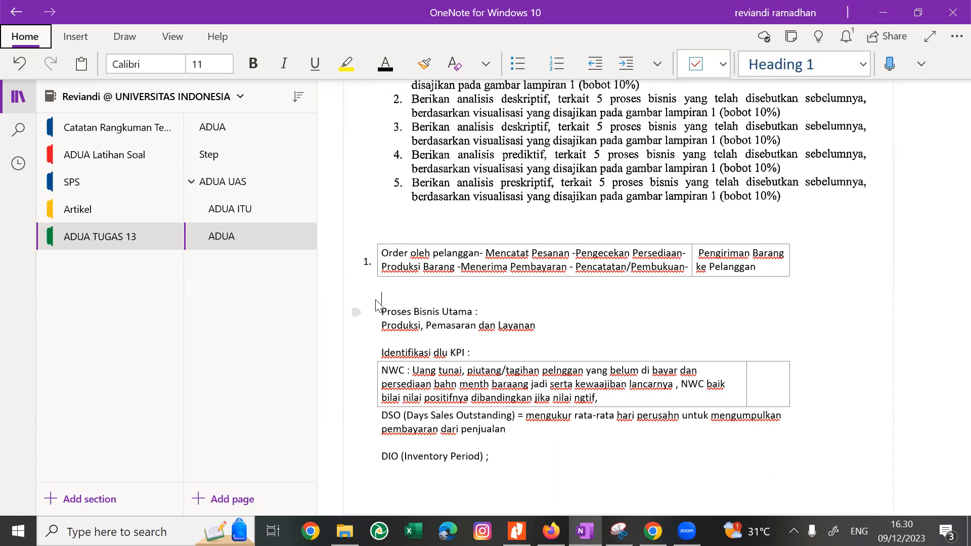
pyautogui.hotkey('alt', 'Tab')
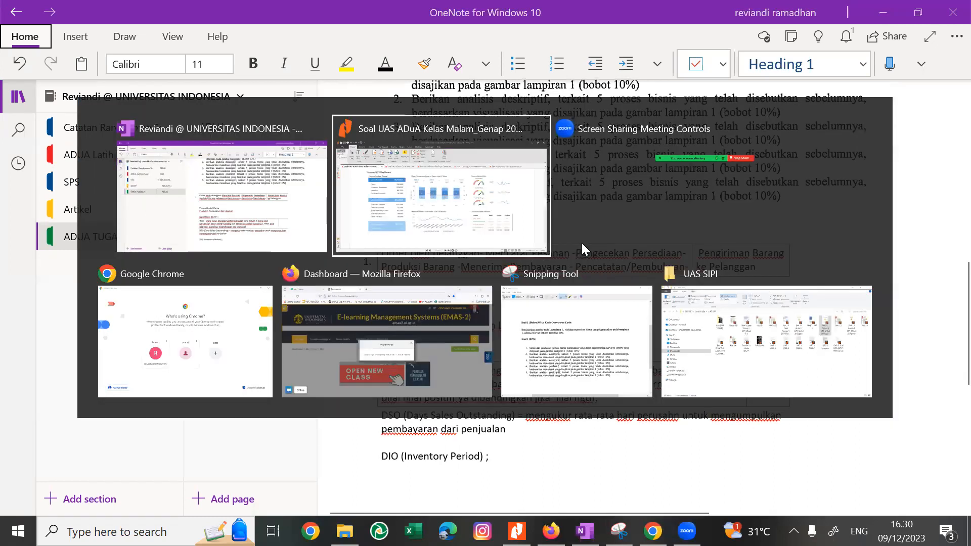
pyautogui.press('Escape')
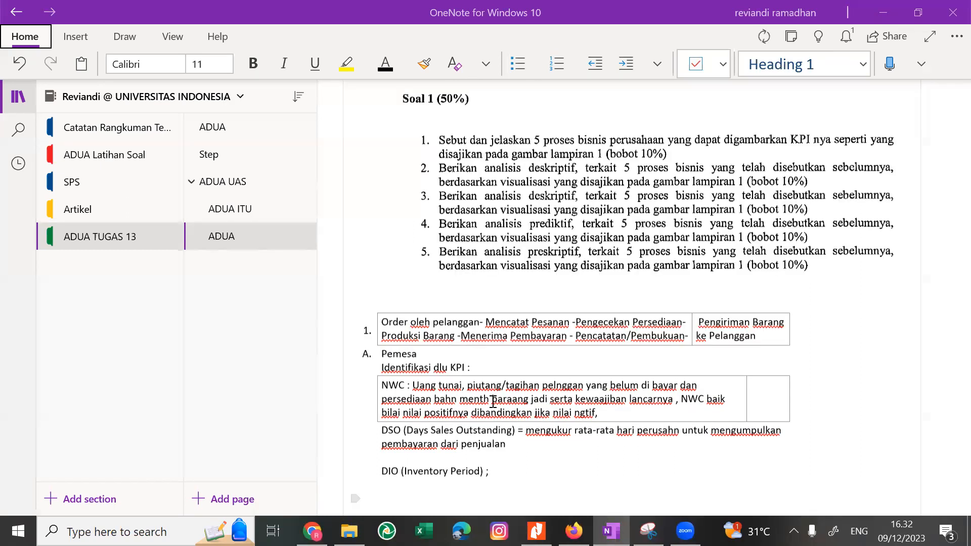
# Complete list item A as "Pemesann oleh pelanggan" and start item B beneath it.
pyautogui.click(433, 353)
pyautogui.write('nn oleh pelanggan')
pyautogui.press('Return')
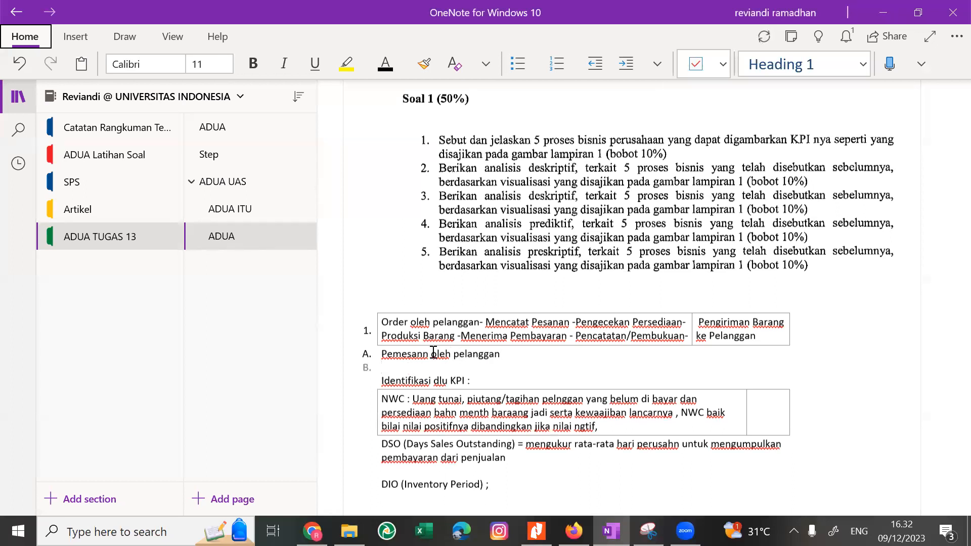
# Enter "Pemesanan kepada pemasok" as list item B.
pyautogui.write('Pemesanan kepada pemasok')
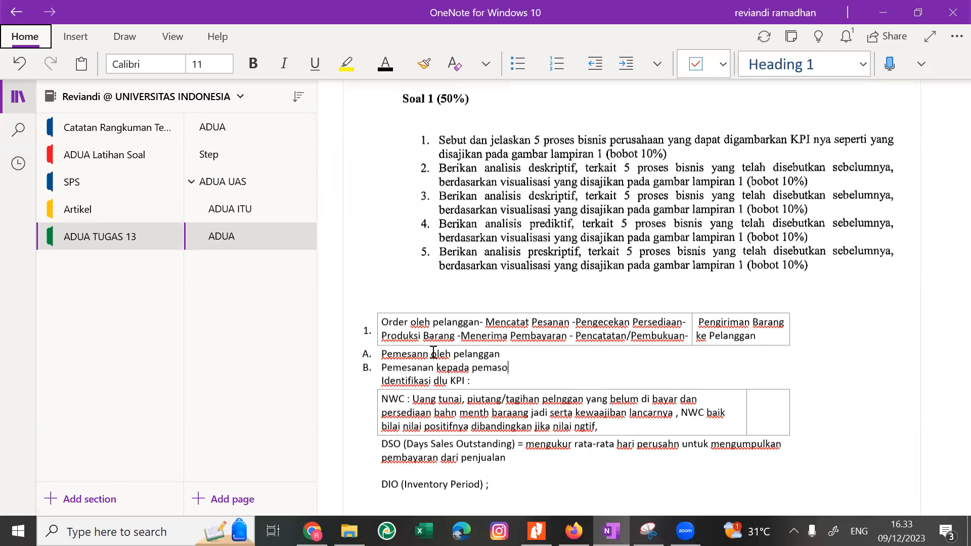
# Add "Pembayaran kepada pemasok" as list item C and start item D beneath it.
pyautogui.press('Return')
pyautogui.write('Pemb')
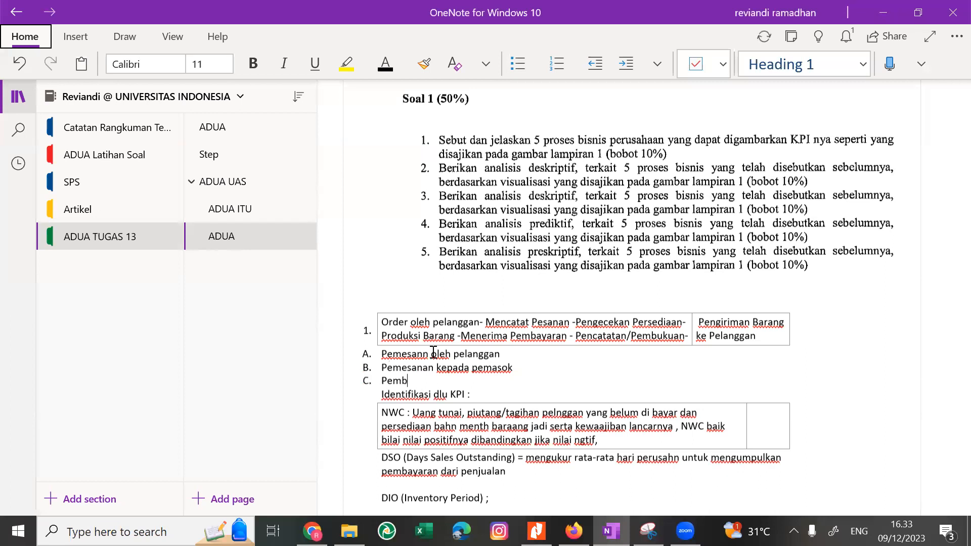
pyautogui.write('ayaran kepad')
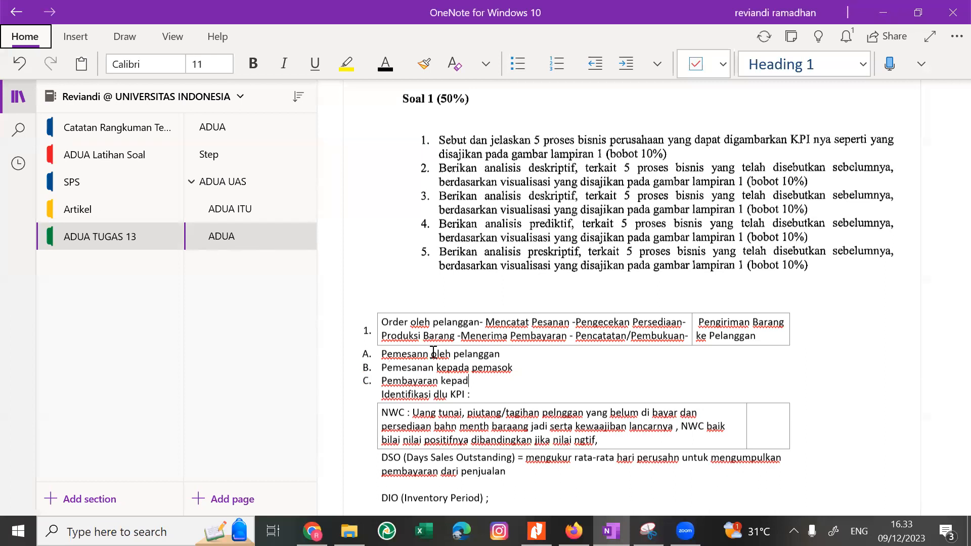
pyautogui.write('a pemasok')
pyautogui.press('Return')
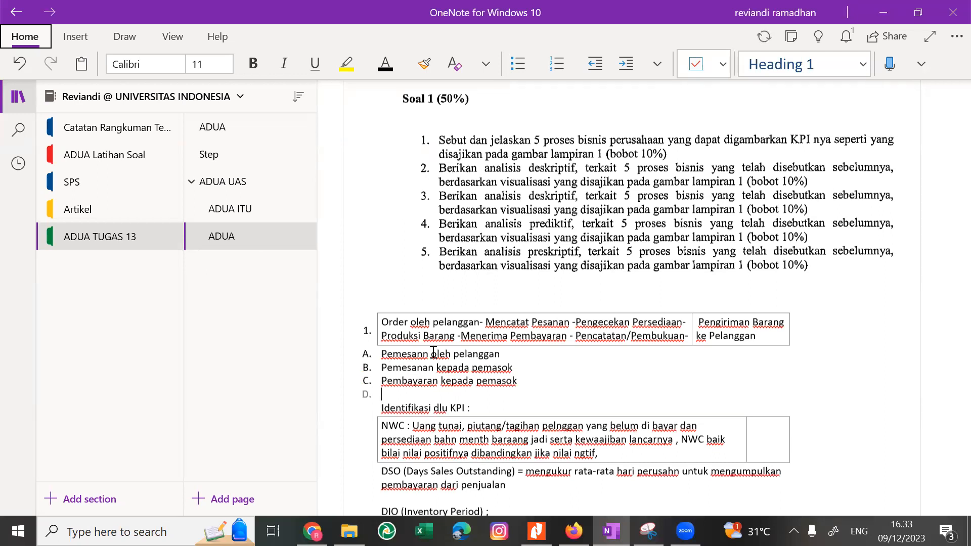
pyautogui.write('Pen')
pyautogui.press('BackSpace')
pyautogui.press('BackSpace')
pyautogui.write('engi')
pyautogui.press('BackSpace')
pyautogui.press('BackSpace')
pyautogui.press('BackSpace')
pyautogui.press('BackSpace')
pyautogui.press('BackSpace')
pyautogui.write('A')
pyautogui.press('BackSpace')
pyautogui.write('P')
pyautogui.press('BackSpace')
pyautogui.write('P')
# Enter "Pengecekan Persediaan" as list item D and start item E.
pyautogui.press('BackSpace')
pyautogui.write('Pengecekann')
pyautogui.press('BackSpace')
pyautogui.write('Persei')
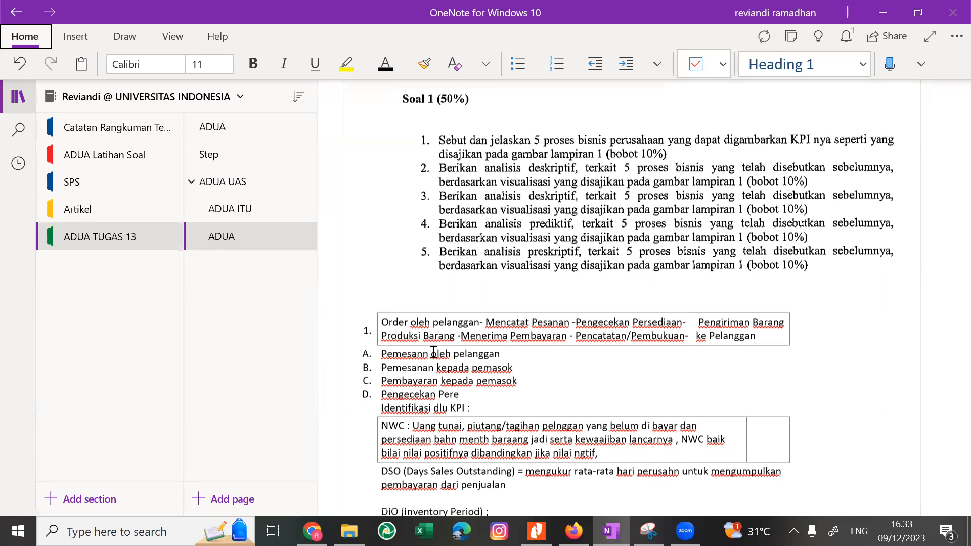
pyautogui.press('BackSpace')
pyautogui.write('diaan')
pyautogui.press('Return')
# Add "Proses Produksi" as list item E and "Pengiriman Barang" as item F.
pyautogui.write('Proses Produksi')
pyautogui.press('Return')
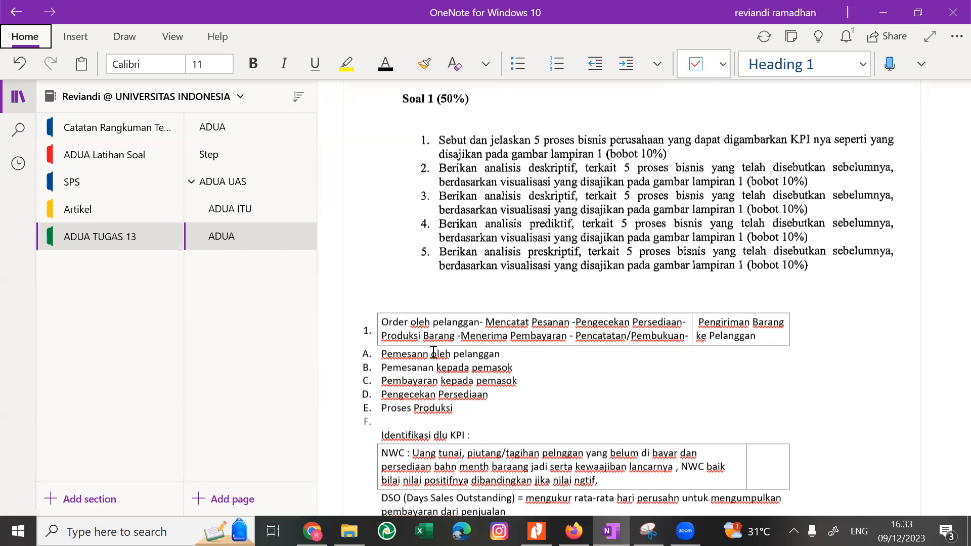
pyautogui.write('Pengiriman Barang')
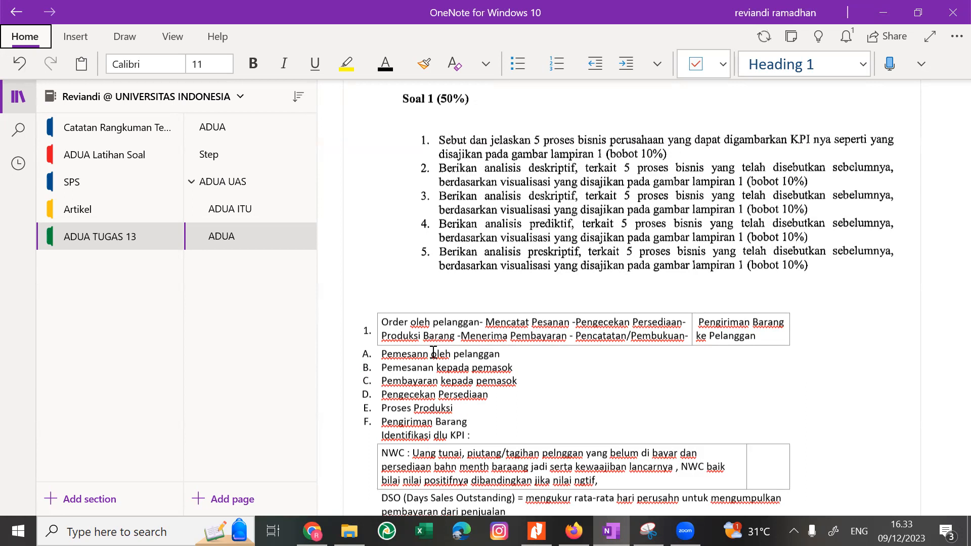
# Replace the word "Pengecekan" in list item D with "Pemasukan".
pyautogui.doubleClick(430, 393)
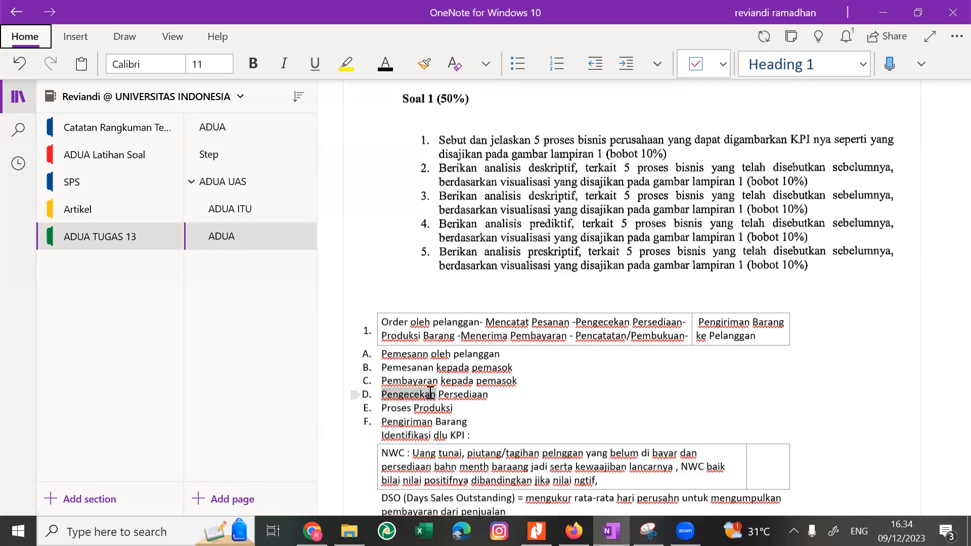
pyautogui.write('I')
pyautogui.press('BackSpace')
pyautogui.write('Pemasukan')
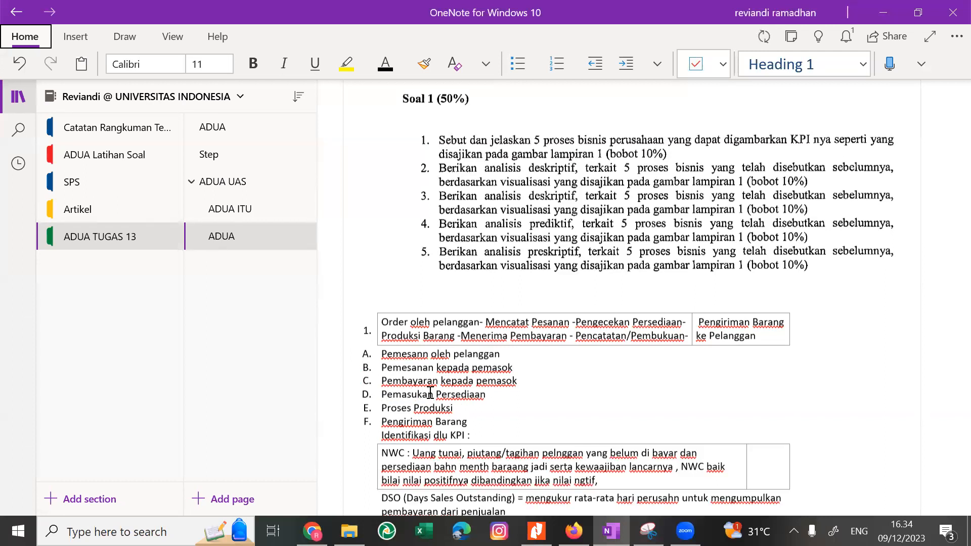
# Insert a new list item "Pengeluaran Persediaan" directly below "Pemasukan Persediaan".
pyautogui.press('End')
pyautogui.press('Return')
pyautogui.write('Penge')
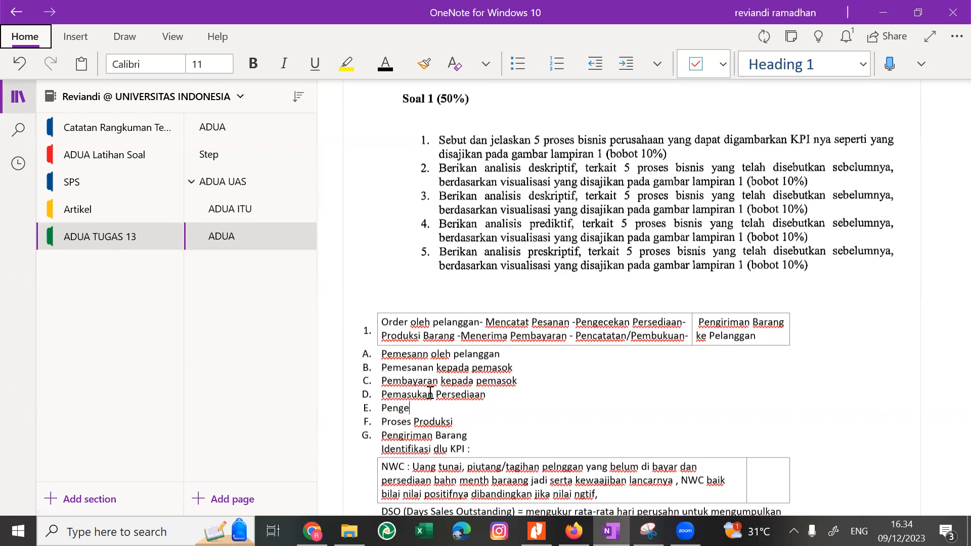
pyautogui.write('luaran Perse')
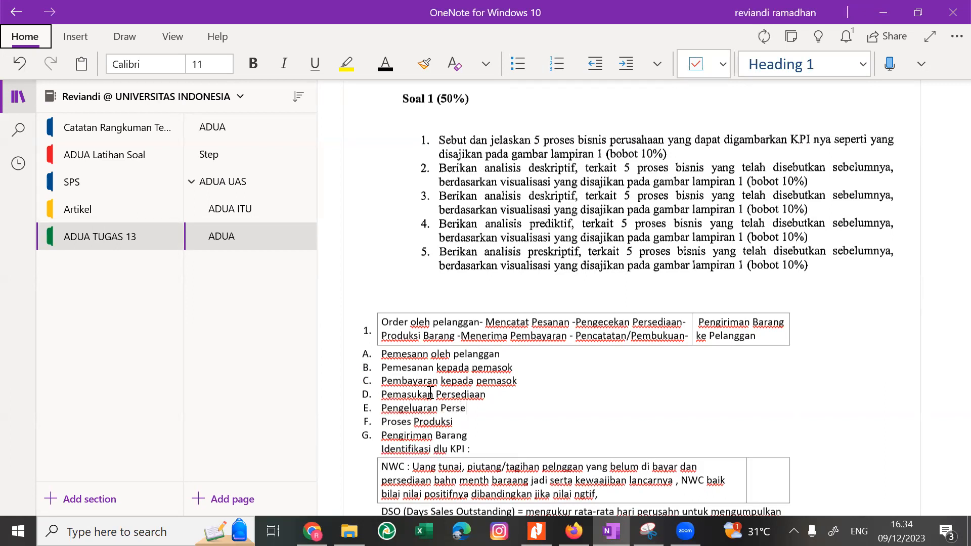
pyautogui.write('diaan')
# Insert a blank line between the business process list and "Identifikasi dlu KPI :".
pyautogui.press('Down')
pyautogui.press('Return')
pyautogui.press('Down')
pyautogui.press('Down')
pyautogui.press('Down')
pyautogui.press('Down')
pyautogui.press('Down')
pyautogui.press('Down')
pyautogui.press('Down')
pyautogui.press('Down')
pyautogui.press('Down')
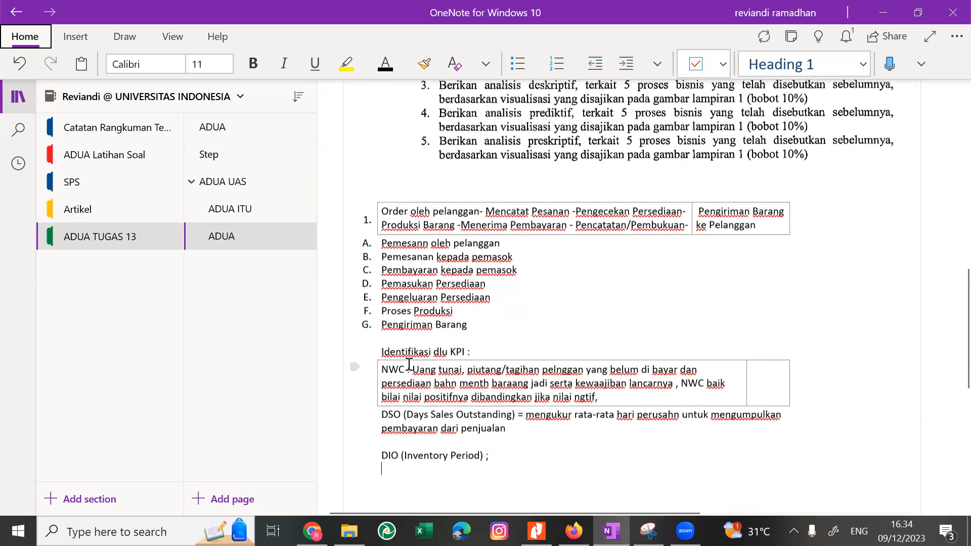
# Review the NWC definition against the working capital figures on the Financial KPI Dashboard in Nitro Pro, returning to OneNote.
pyautogui.click(417, 369)
pyautogui.press('Right')
pyautogui.press('Right')
pyautogui.press('Right')
pyautogui.press('Right')
pyautogui.press('Right')
pyautogui.press('Right')
pyautogui.press('Right')
pyautogui.press('Right')
pyautogui.press('Right')
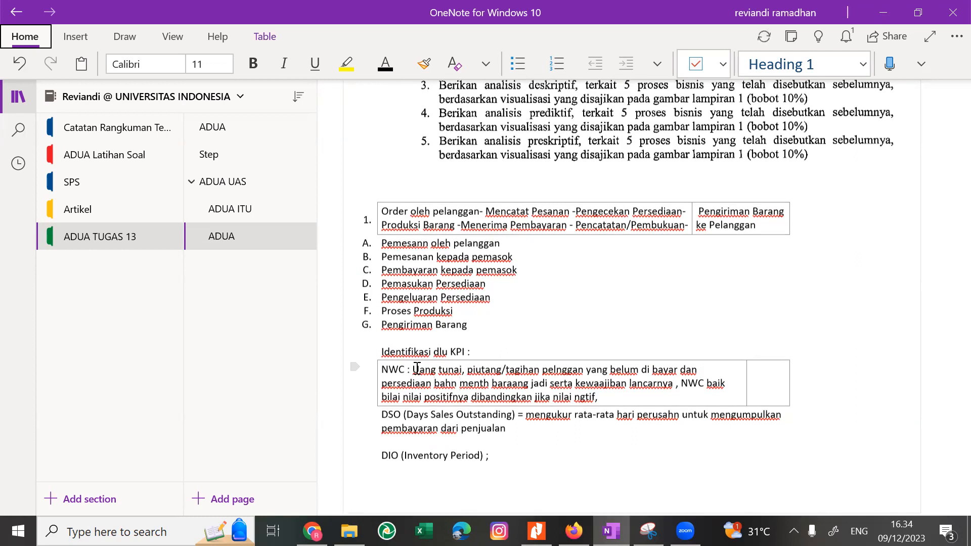
pyautogui.press('Down')
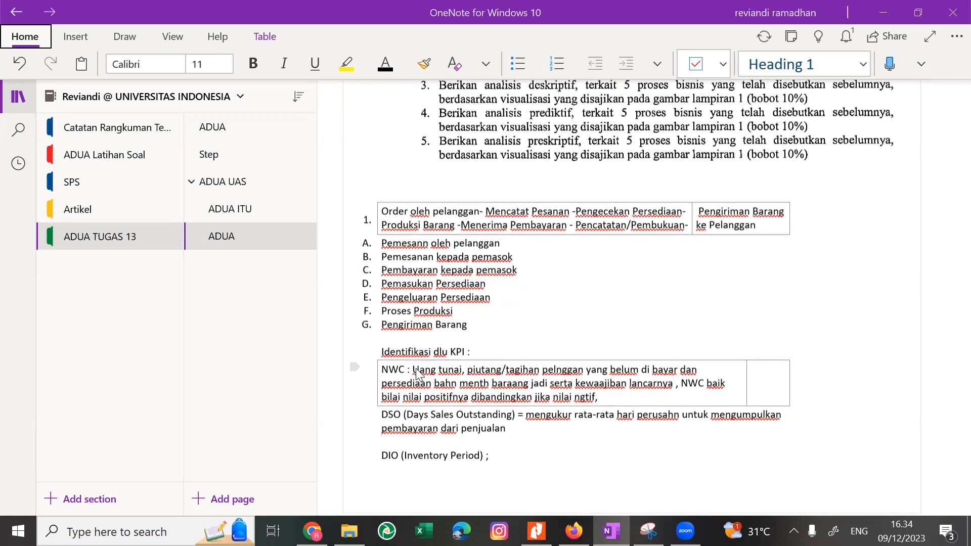
pyautogui.hotkey('alt', 'Tab')
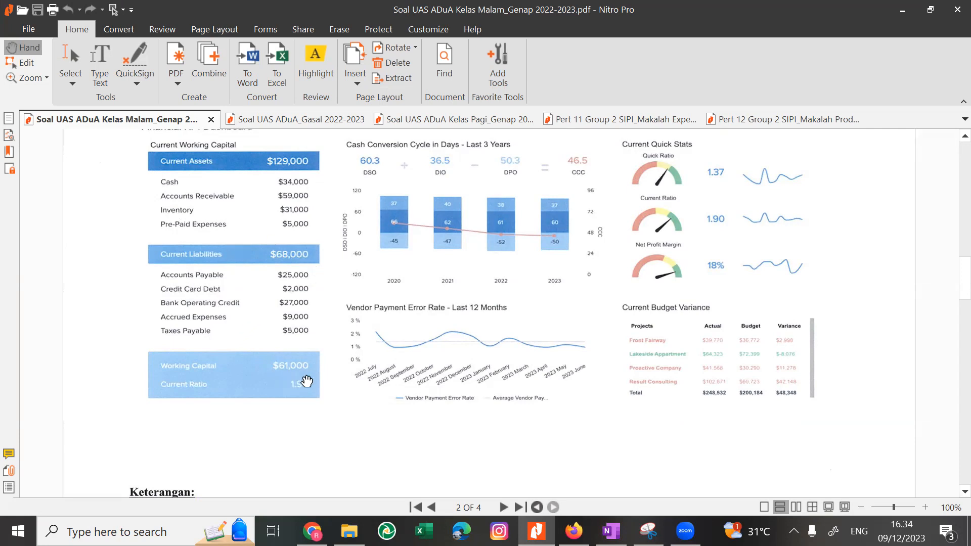
pyautogui.hotkey('alt', 'Tab')
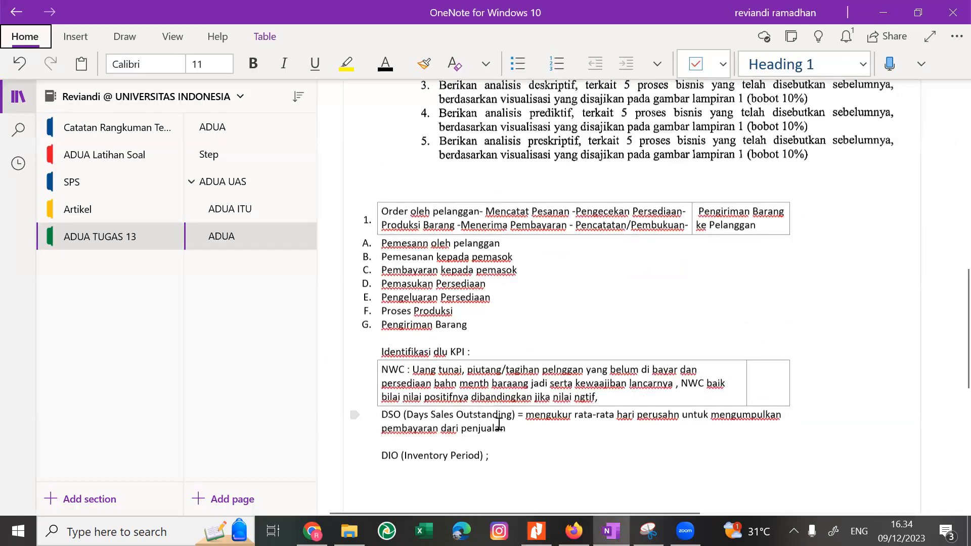
pyautogui.hotkey('alt', 'Tab')
pyautogui.hotkey('alt', 'Tab')
# Add a new line "Current Ratio :" above the DSO definition, checking the dashboard for the KPI name.
pyautogui.click(379, 413)
pyautogui.press('Return')
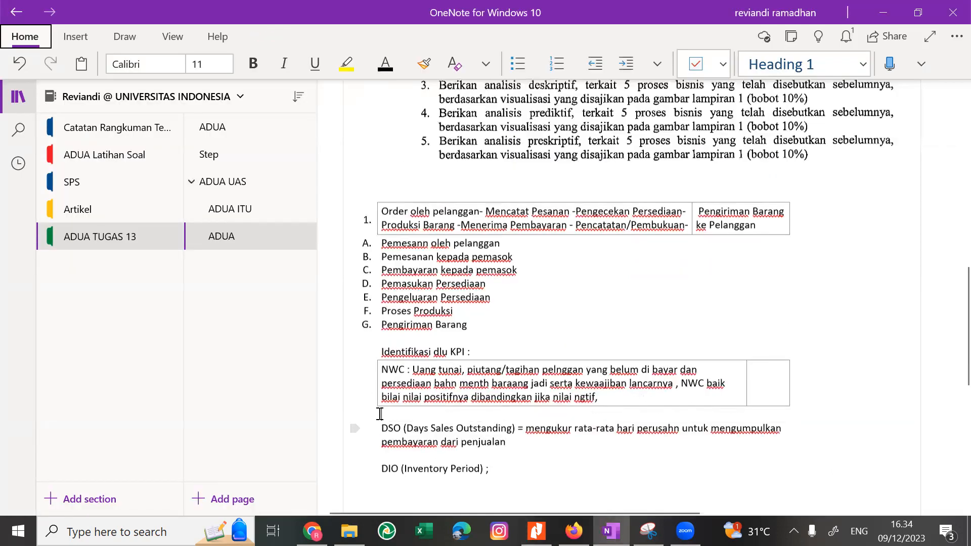
pyautogui.hotkey('alt', 'Tab')
pyautogui.hotkey('alt', 'Tab')
pyautogui.write('Current Ration')
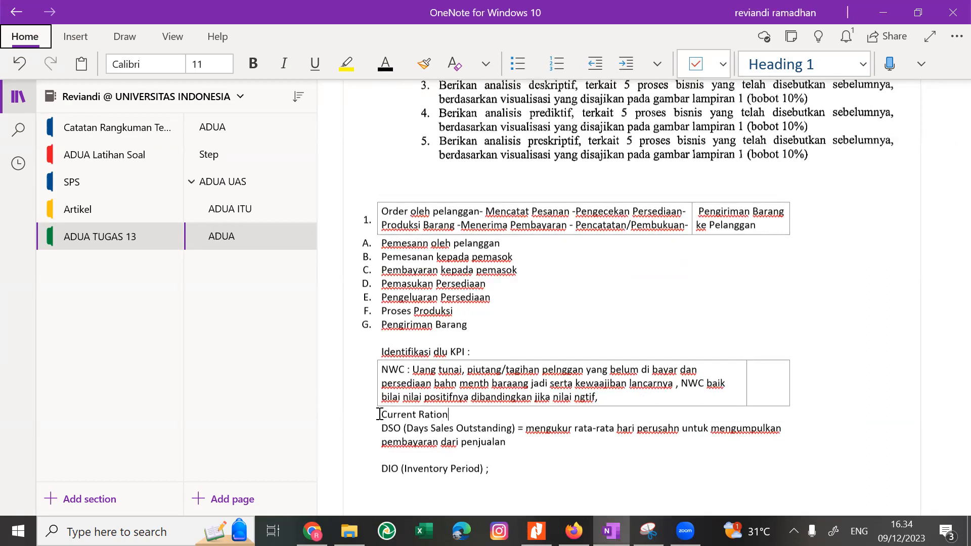
pyautogui.press('BackSpace')
pyautogui.write(':')
# Switch to Chrome, search Google Images for "KPI keuangan contoh", and return to the OneNote answer.
pyautogui.hotkey('alt', 'Tab')
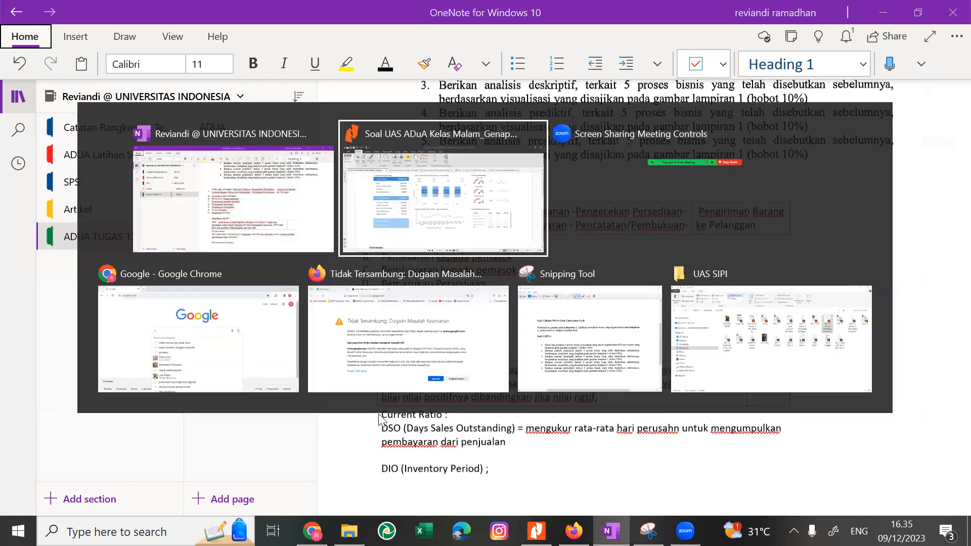
pyautogui.hotkey('alt', 'Tab')
pyautogui.hotkey('alt', 'Tab')
pyautogui.hotkey('alt', 'Tab')
pyautogui.hotkey('alt', 'Tab')
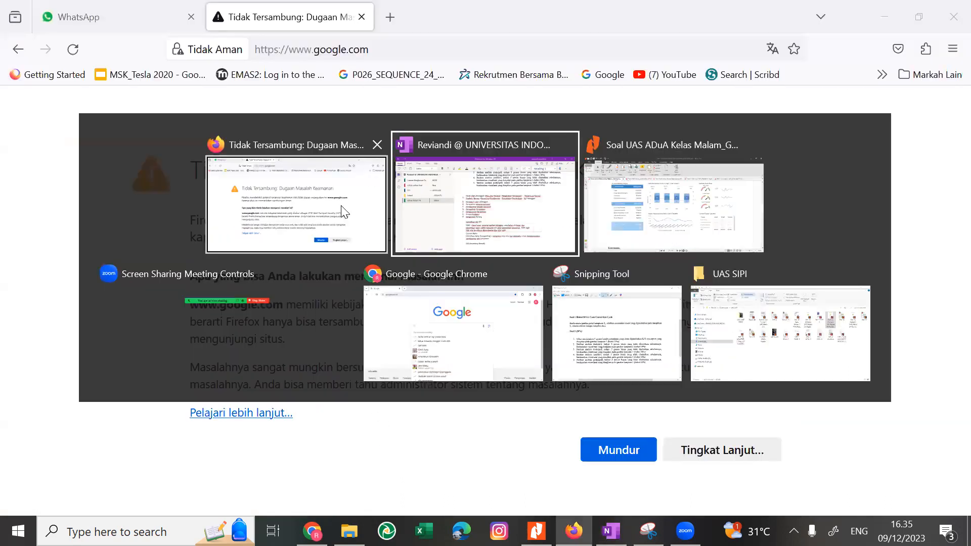
pyautogui.hotkey('alt', 'Tab')
pyautogui.write('K')
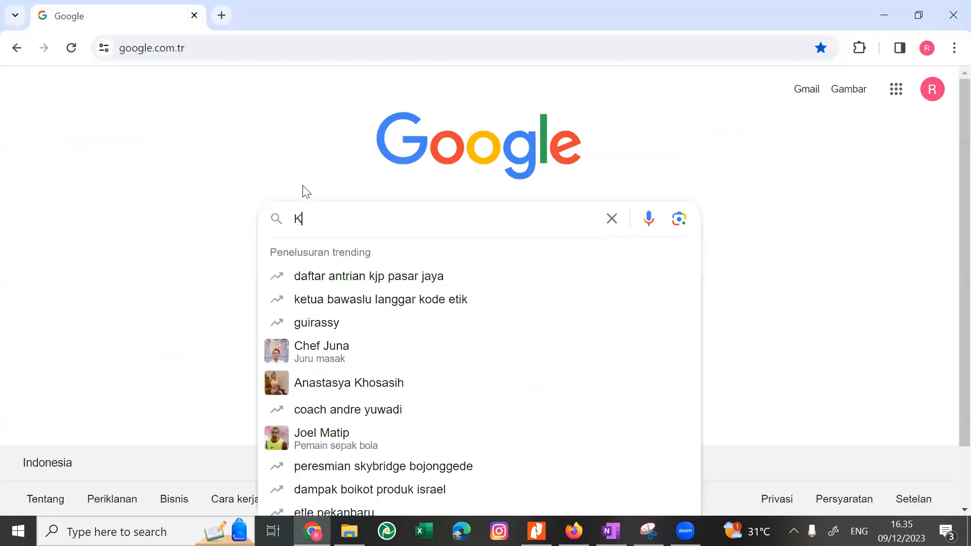
pyautogui.write('PI keuangan')
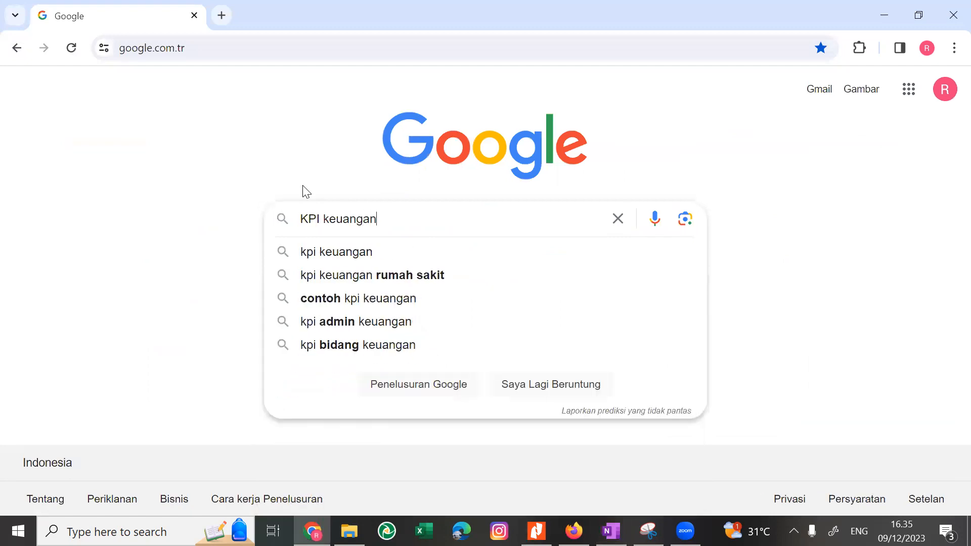
pyautogui.write(' contoh')
pyautogui.press('Return')
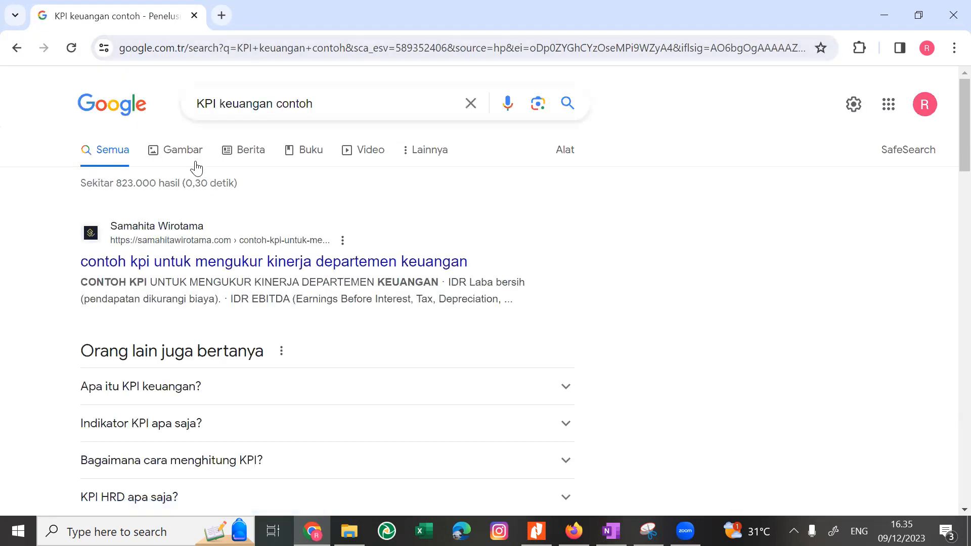
pyautogui.click(195, 165)
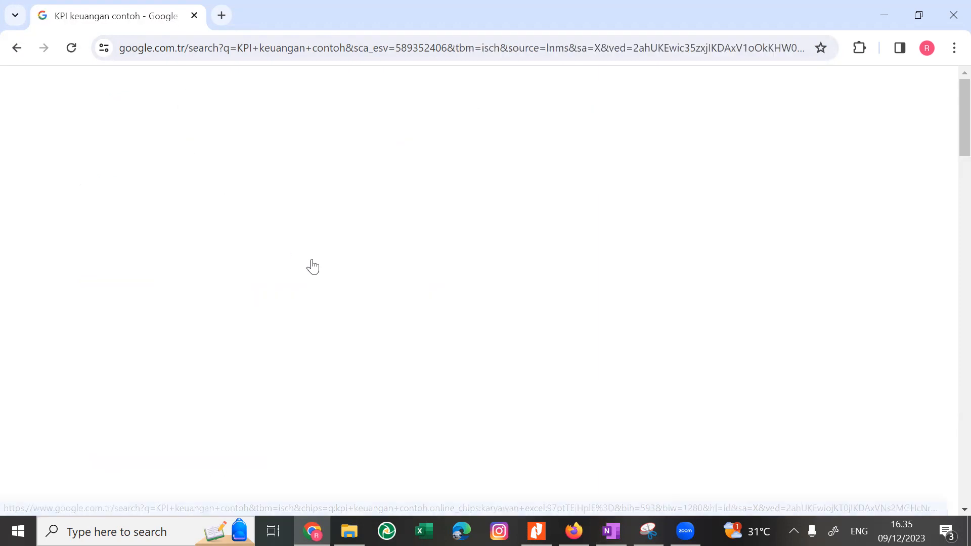
pyautogui.hotkey('alt', 'Tab')
pyautogui.hotkey('alt', 'Tab')
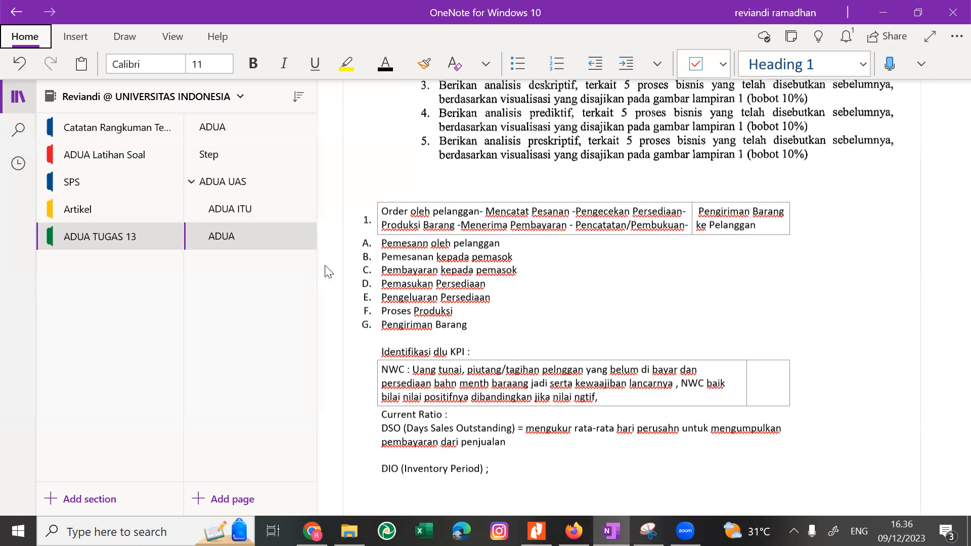
pyautogui.click(485, 420)
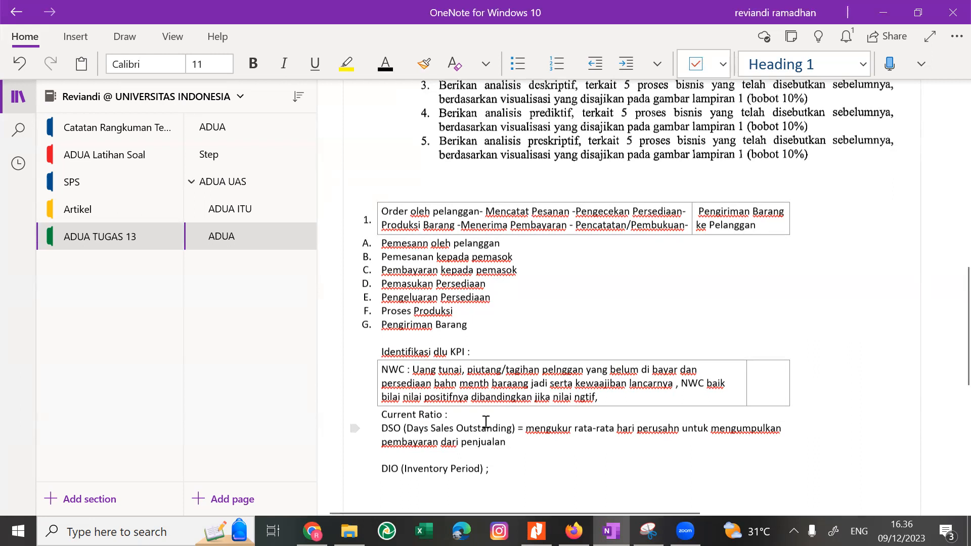
pyautogui.click(486, 422)
pyautogui.write('Curr')
pyautogui.hotkey('ctrl', 'z')
pyautogui.click(484, 397)
pyautogui.write('CA?')
pyautogui.hotkey('ctrl', 'z')
# Enter the formula "CA/CL" after "Current Ratio :".
pyautogui.click(485, 422)
pyautogui.write('CA/')
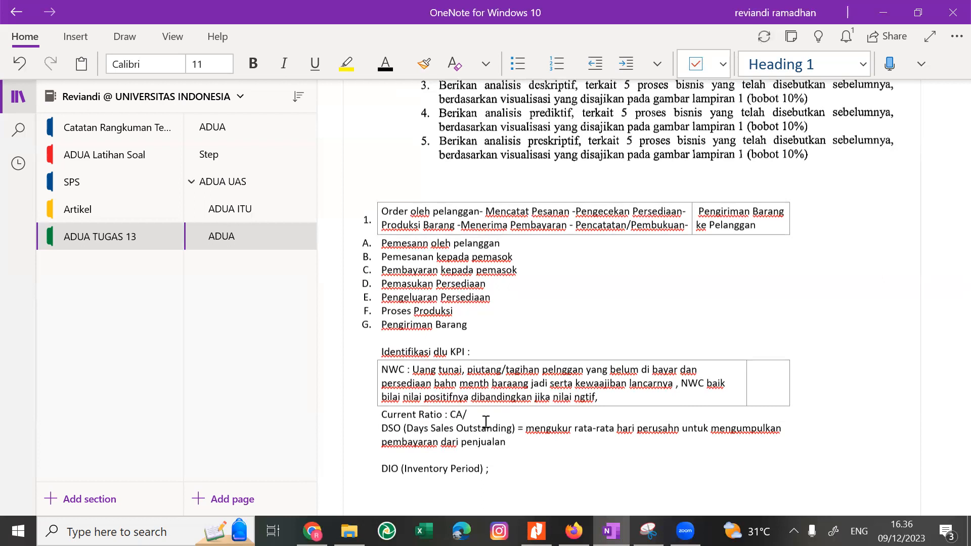
pyautogui.write('CL')
pyautogui.press('BackSpace')
pyautogui.write('CL : indikator')
# Extend the Current Ratio line with ": indikator >1 maka dia memiliki kemampuan membayara utang lancar dengan baik.".
pyautogui.write('>1')
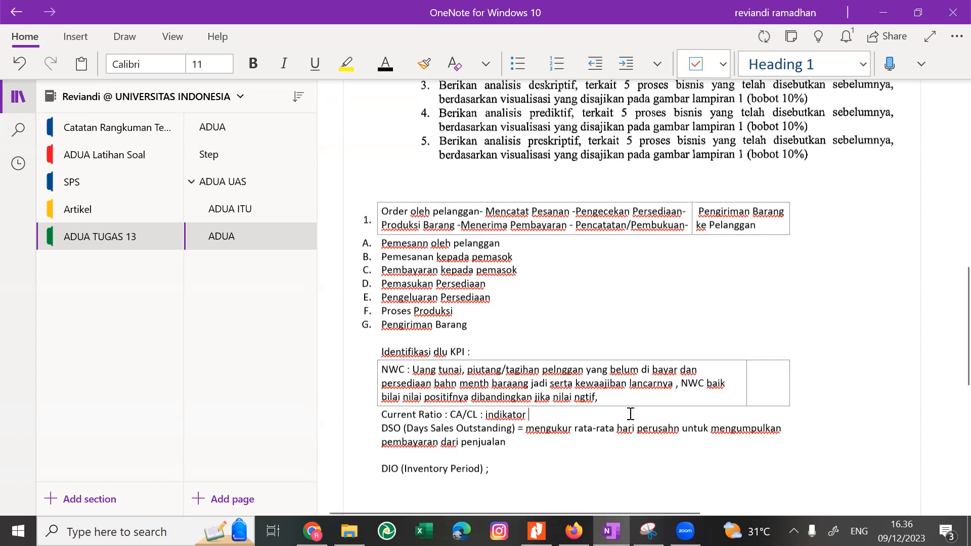
pyautogui.write(' maka dia memiliki kemampuan membayara')
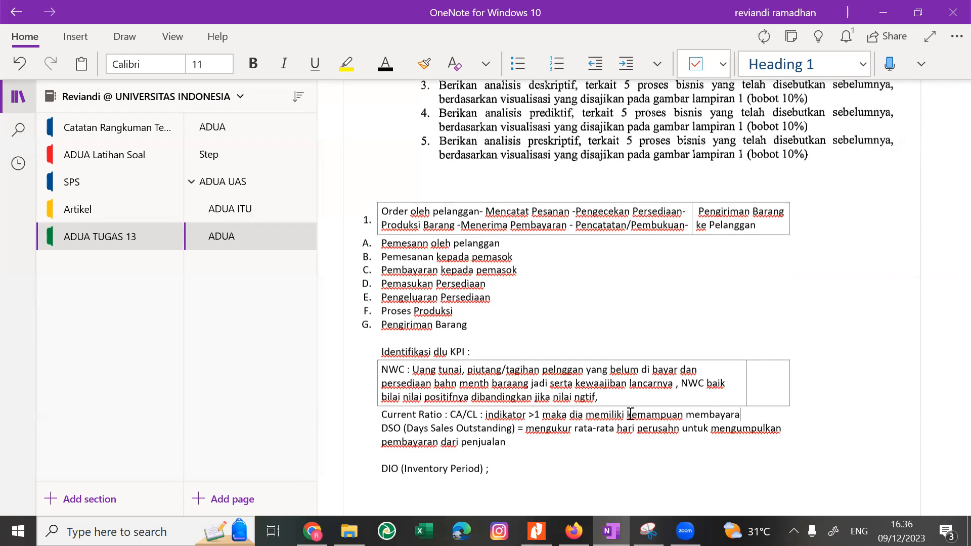
pyautogui.write(' utang lancar ')
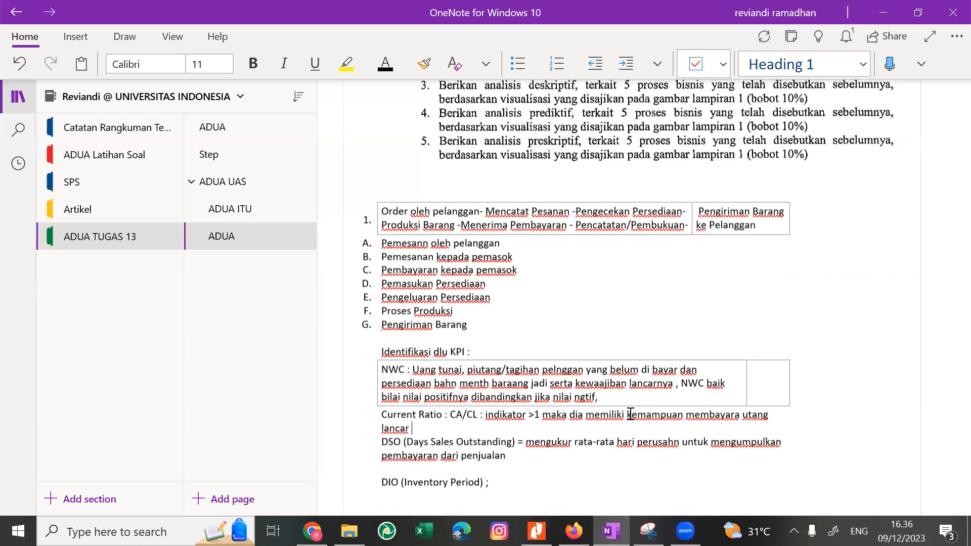
pyautogui.write('de')
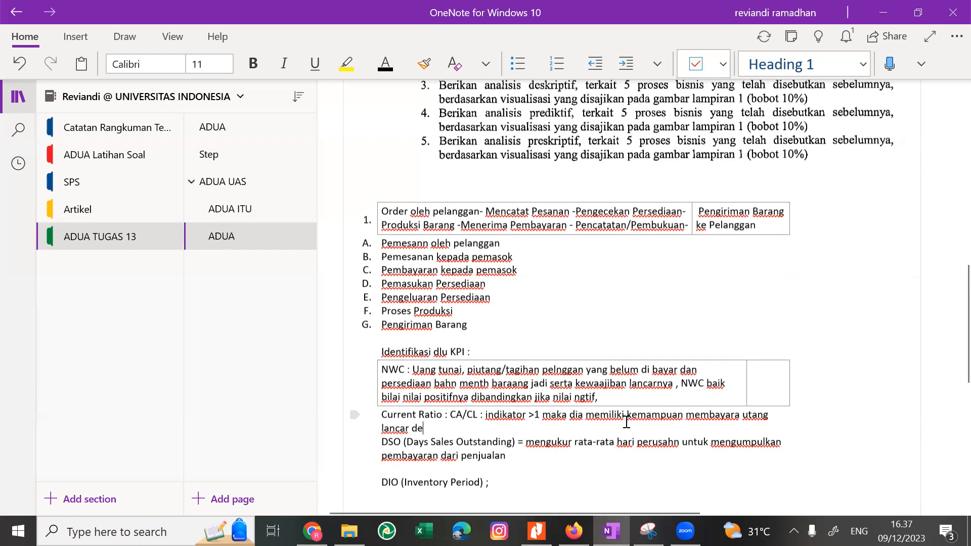
pyautogui.write('ngan baik.')
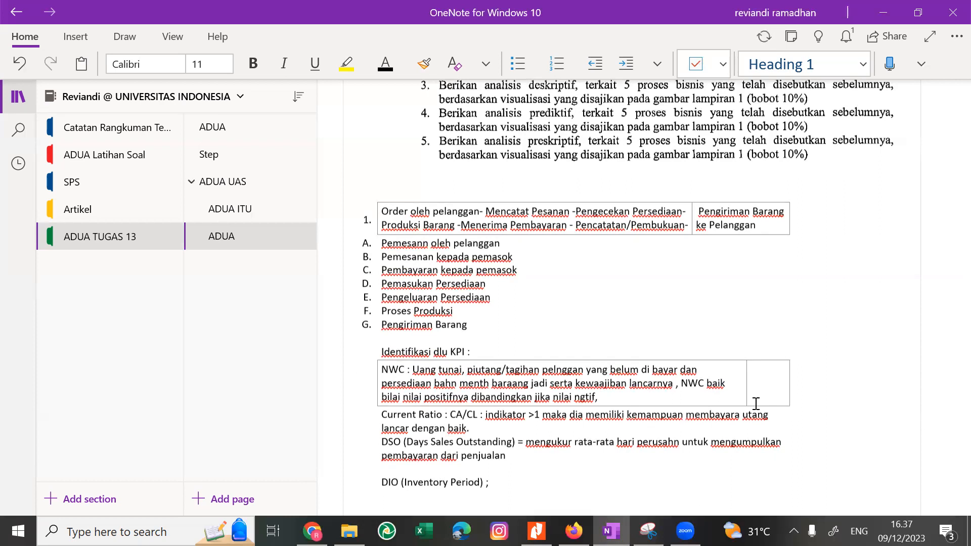
pyautogui.press('BackSpace')
pyautogui.write('.')
# Insert a blank line above the DSO definition and add "/AR Turnover" after "DSO (Days Sales Outstanding)".
pyautogui.click(378, 443)
pyautogui.press('Return')
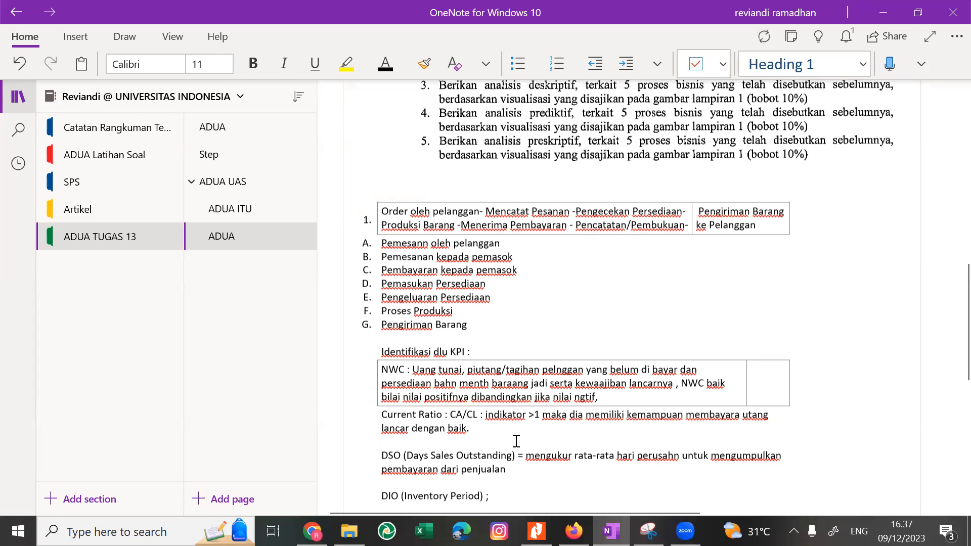
pyautogui.write('/')
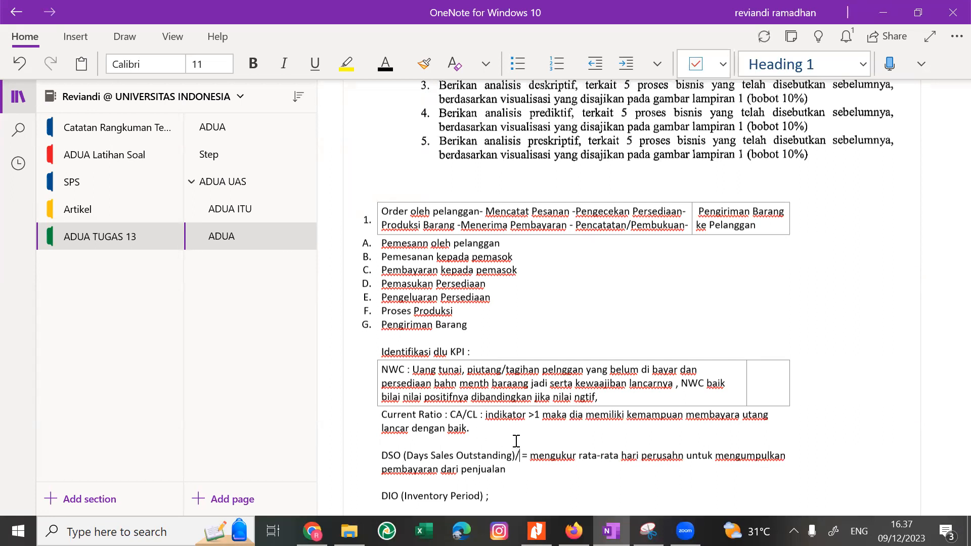
pyautogui.write('AR Turno')
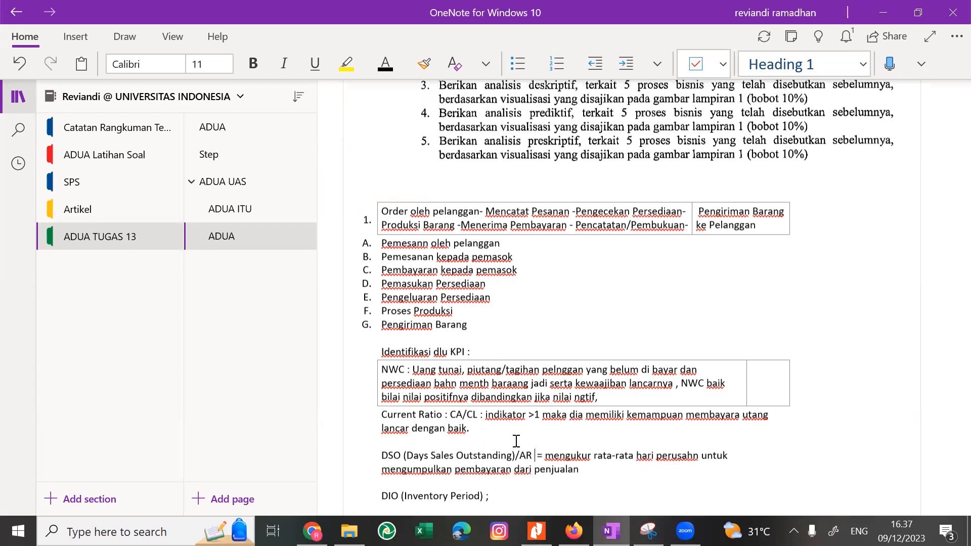
pyautogui.write('ver')
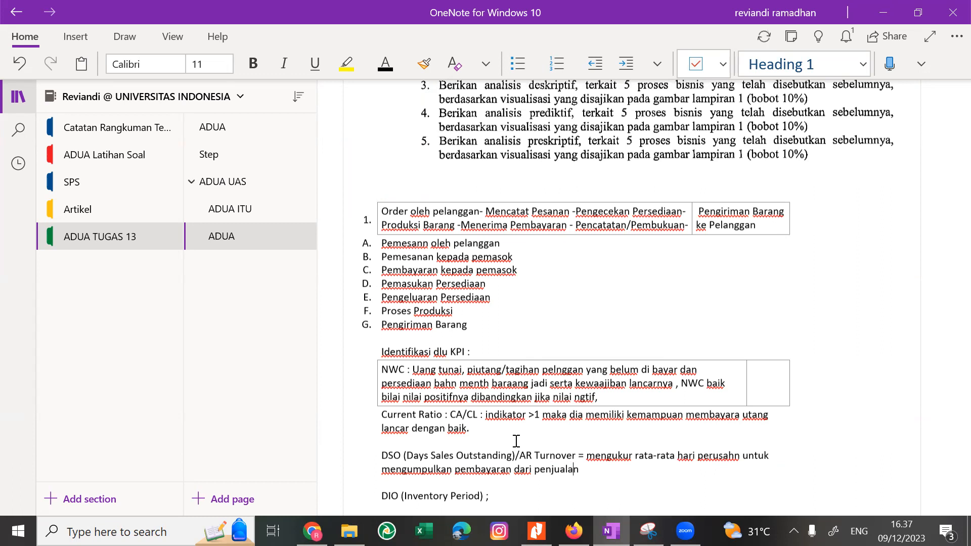
# Replace "Turnover" with "Period" in the DSO label.
pyautogui.scroll(-1, 516, 441)
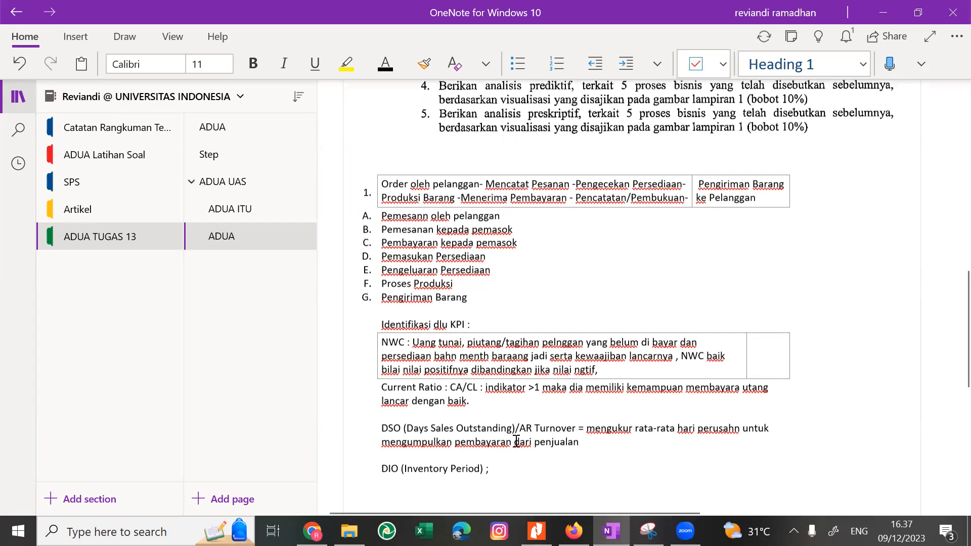
pyautogui.scroll(-1, 516, 441)
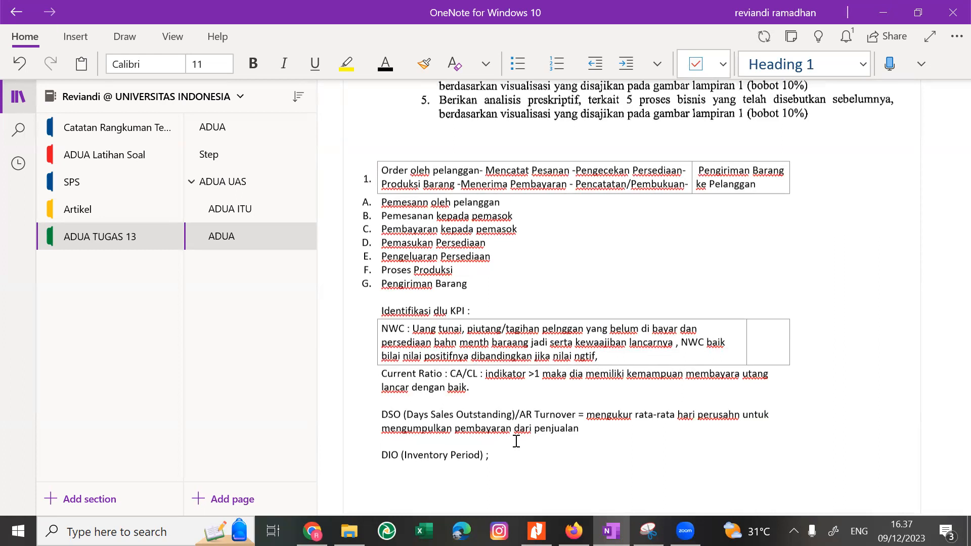
pyautogui.doubleClick(554, 414)
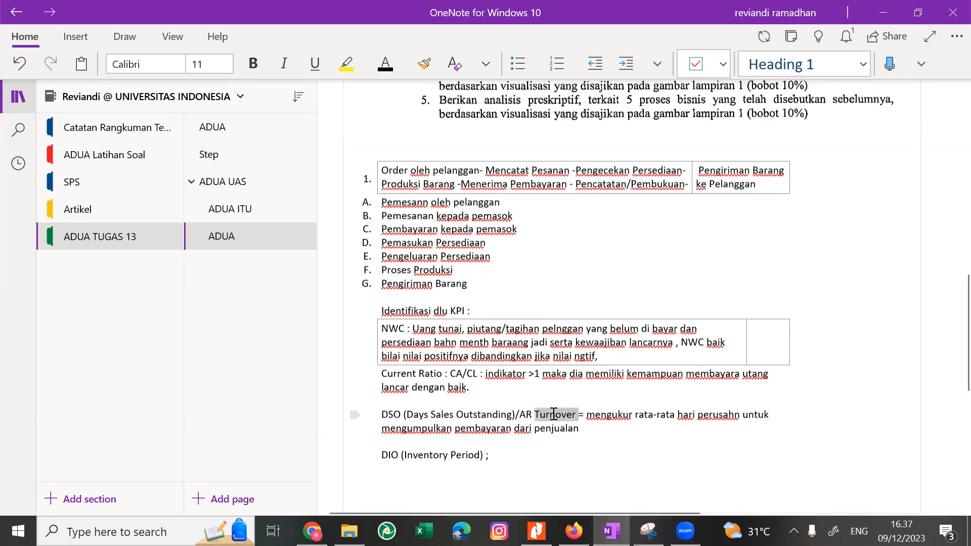
pyautogui.write('Period')
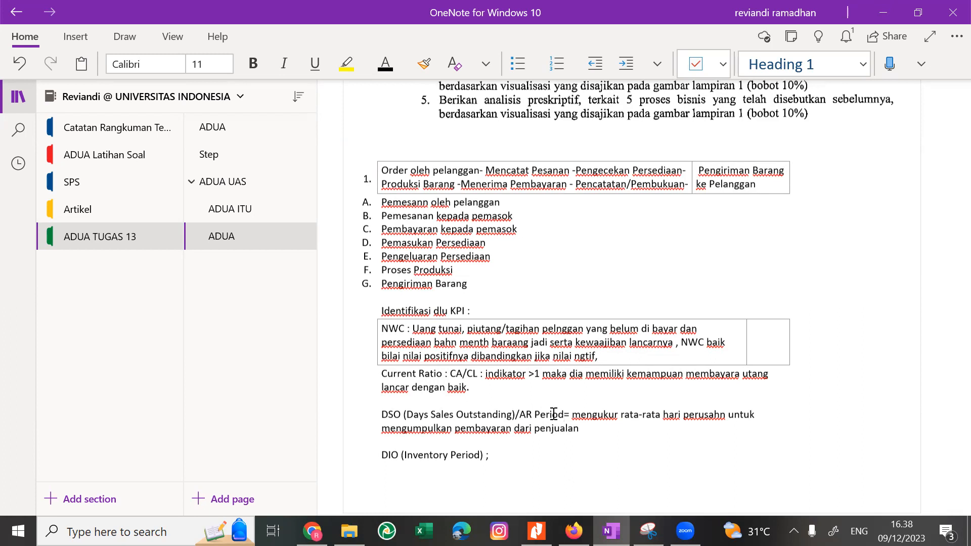
# Replace the semicolon after "DIO (Inventory Period)" with the formula "= COGS/Inventory" and start a new line below.
pyautogui.press('Down')
pyautogui.click(487, 454)
pyautogui.press('BackSpace')
pyautogui.press('BackSpace')
pyautogui.write('=')
pyautogui.write('COVS')
pyautogui.press('BackSpace')
pyautogui.press('BackSpace')
pyautogui.write('GS/Inventory')
pyautogui.press('Return')
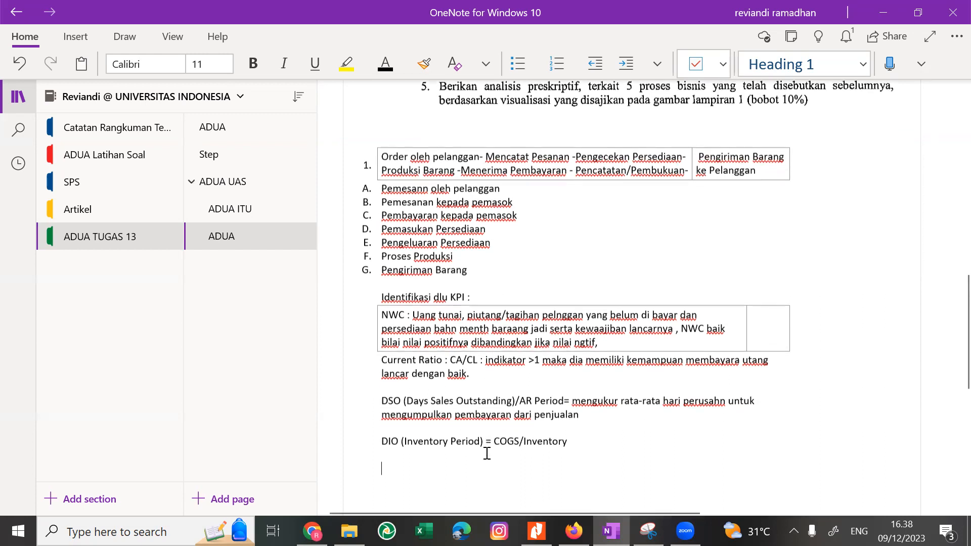
# Switch to the exam PDF in Nitro Pro, check the Keterangan list of KPI abbreviations, and return to the OneNote answer.
pyautogui.hotkey('alt', 'Tab')
pyautogui.press('Tab')
pyautogui.press('Tab')
pyautogui.press('Tab')
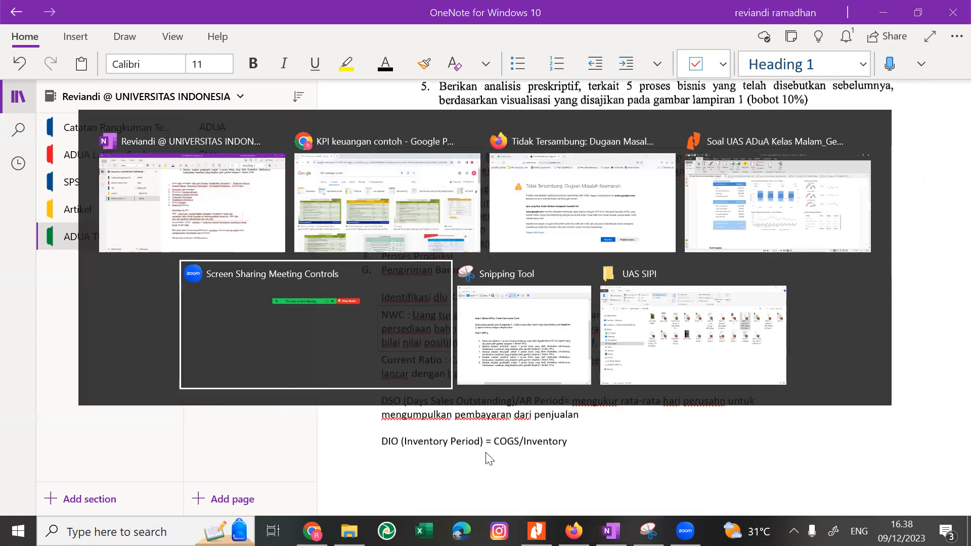
pyautogui.hotkey('shift', 'Tab')
pyautogui.hotkey('shift', 'Tab')
pyautogui.hotkey('shift', 'Tab')
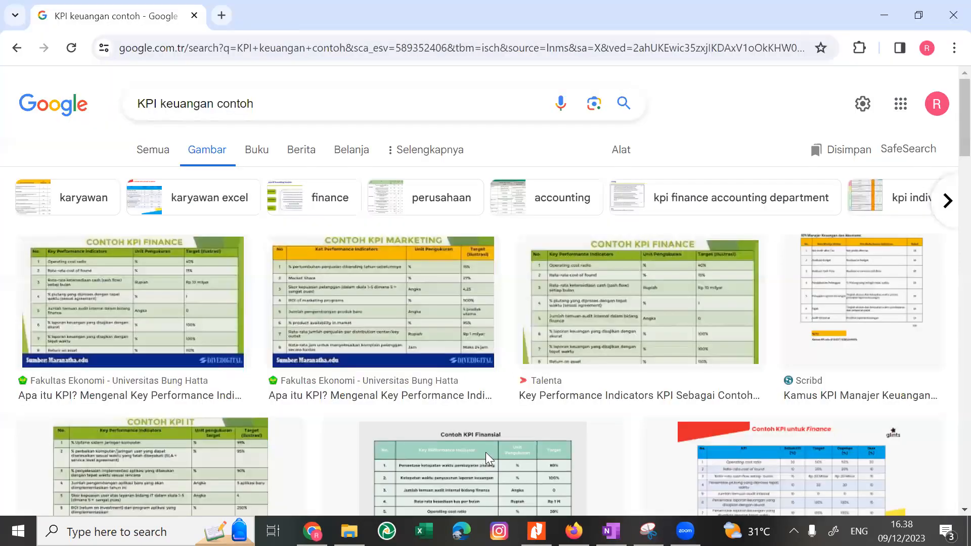
pyautogui.hotkey('alt', 'Tab')
pyautogui.press('Tab')
pyautogui.press('Tab')
pyautogui.scroll(10, 491, 458)
pyautogui.scroll(-12, 490, 458)
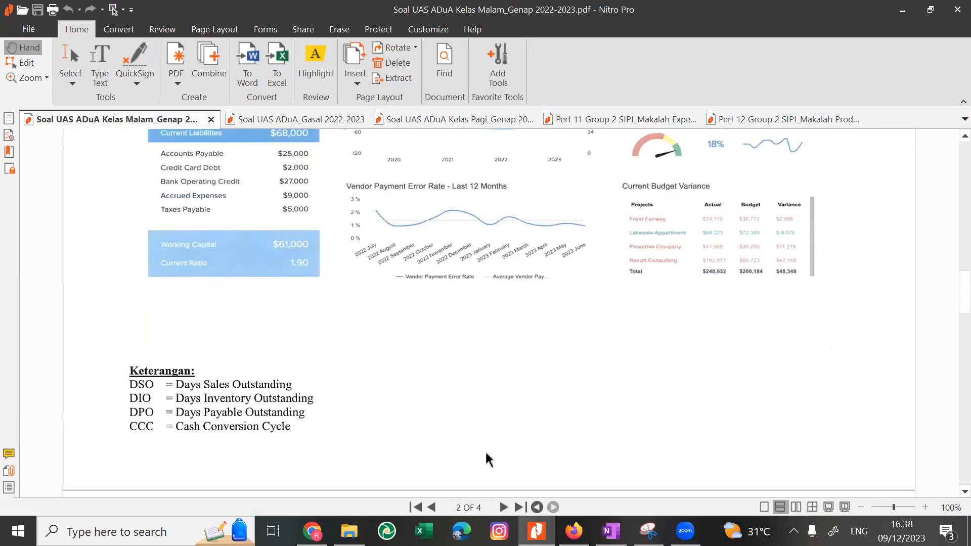
pyautogui.hotkey('alt', 'Tab')
pyautogui.hotkey('alt', 'Tab')
pyautogui.press('Tab')
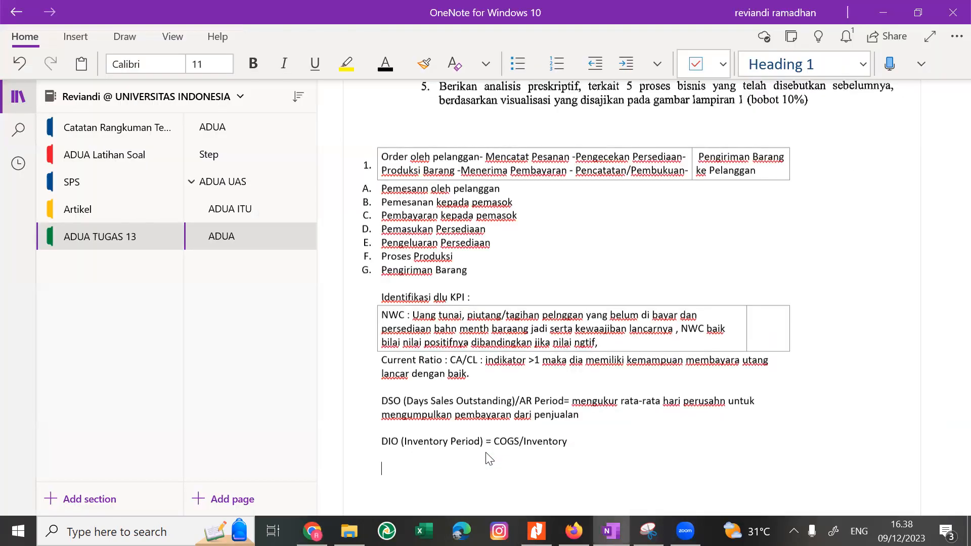
pyautogui.hotkey('alt', 'Tab')
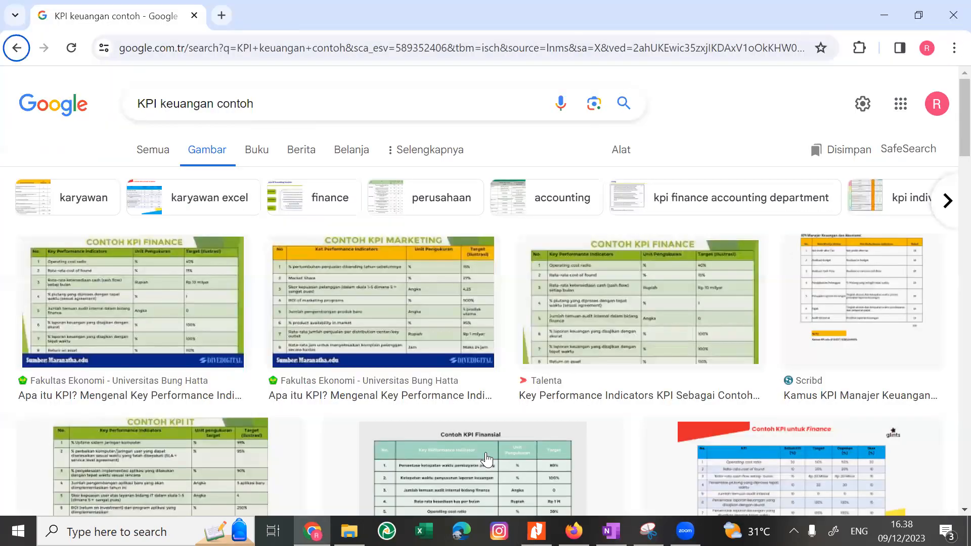
pyautogui.hotkey('alt', 'Tab')
pyautogui.press('Tab')
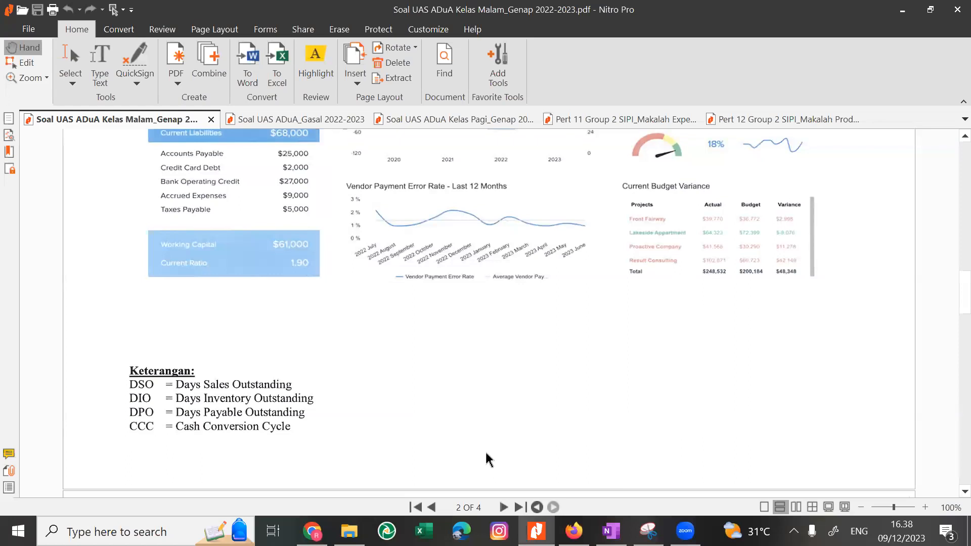
pyautogui.hotkey('alt', 'Tab')
pyautogui.press('Tab')
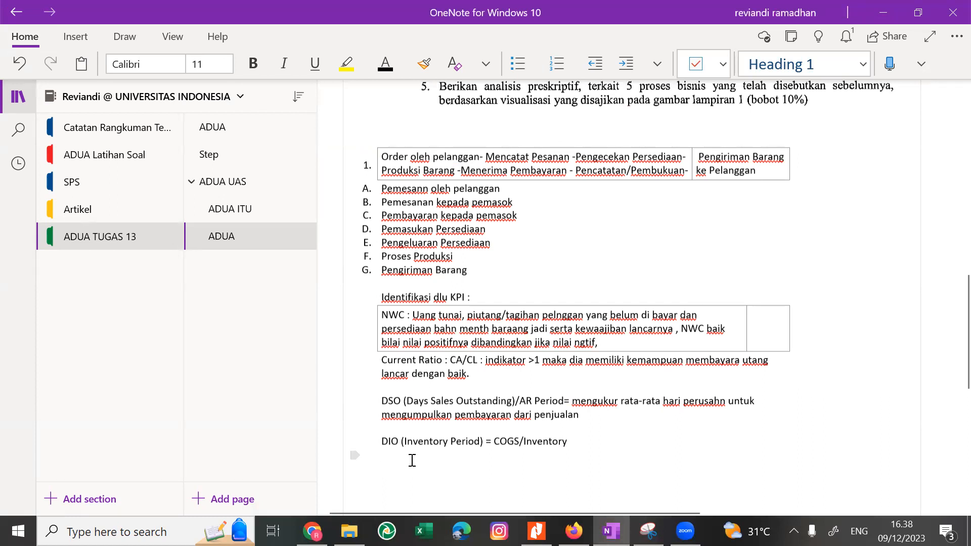
# Add the label "DPO (AP Period) =" on the line below the DIO formula.
pyautogui.write('DPO')
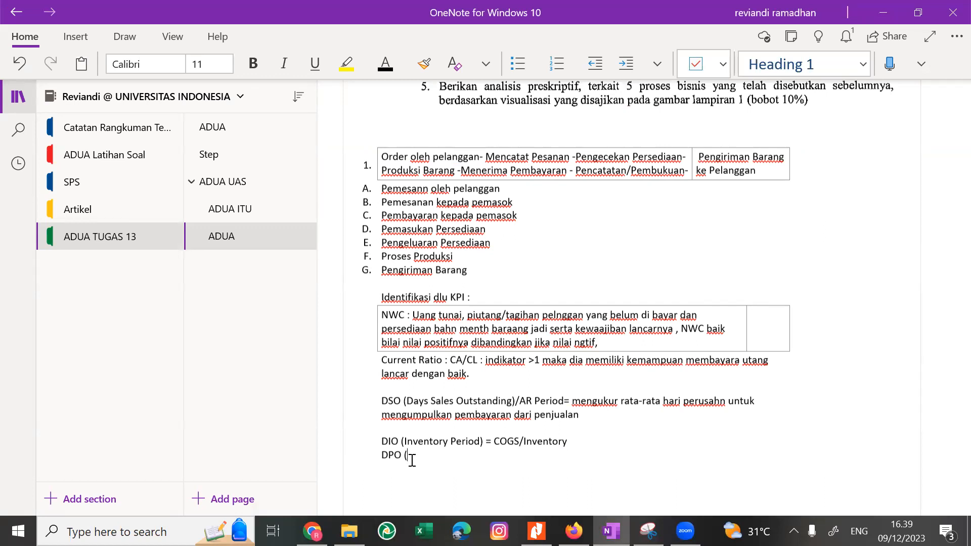
pyautogui.write('(AP Period) =')
# Switch to the exam PDF to check the DPO abbreviation under Keterangan and return to the OneNote answer.
pyautogui.hotkey('alt', 'Tab')
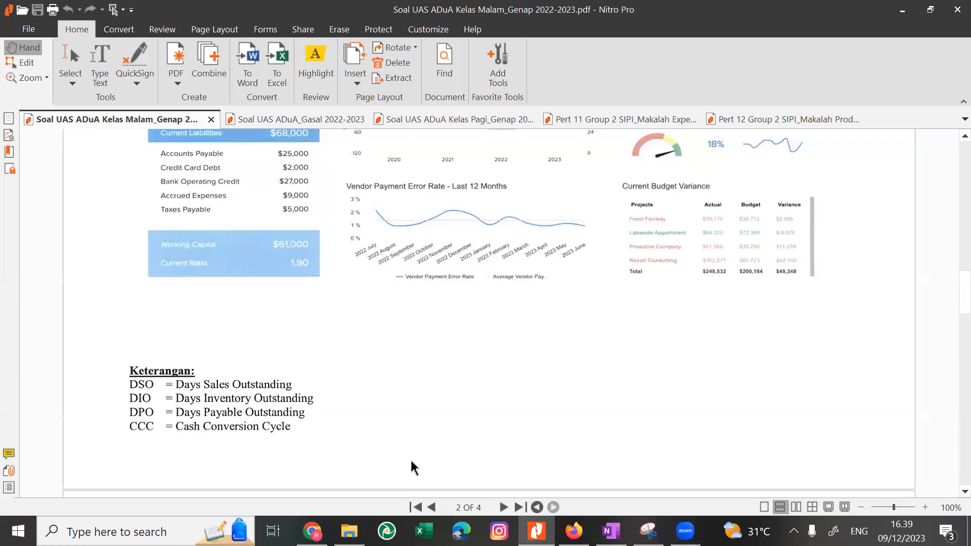
pyautogui.hotkey('alt', 'Tab')
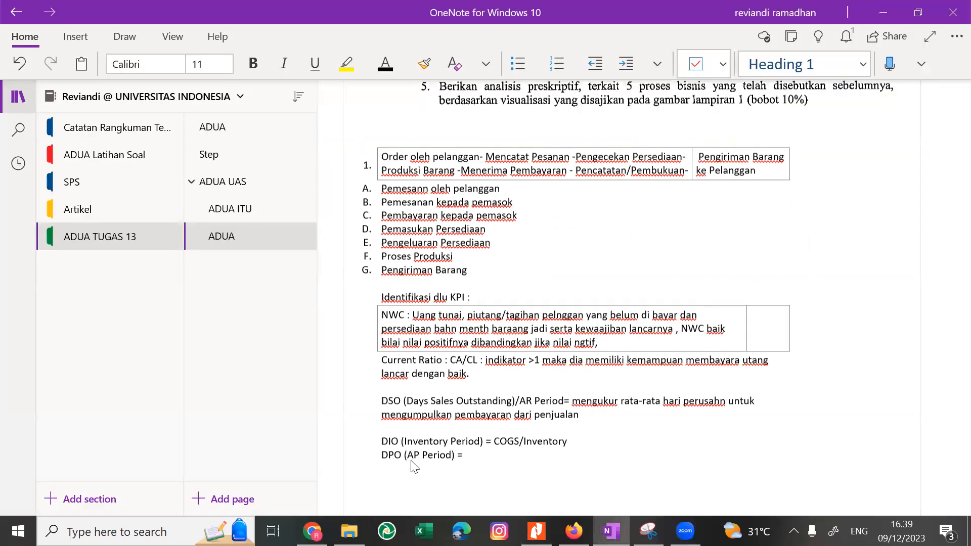
pyautogui.hotkey('alt', 'Tab')
pyautogui.hotkey('alt', 'Tab')
pyautogui.hotkey('alt', 'Tab')
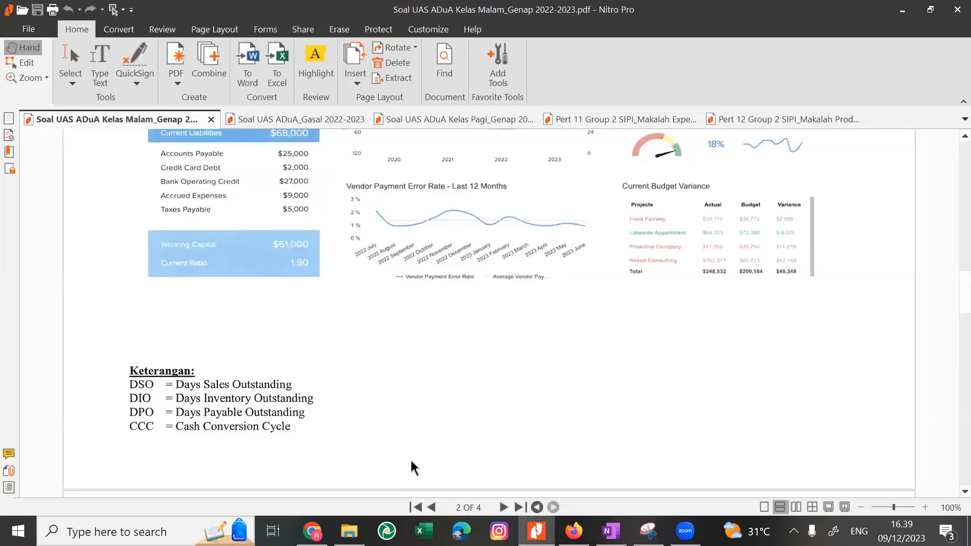
pyautogui.press('super+Tab')
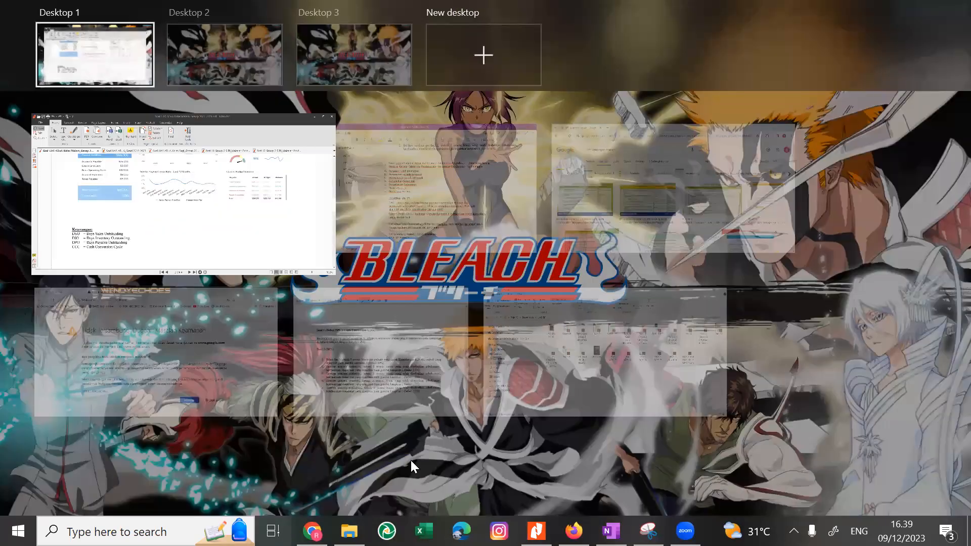
pyautogui.hotkey('alt', 'Tab')
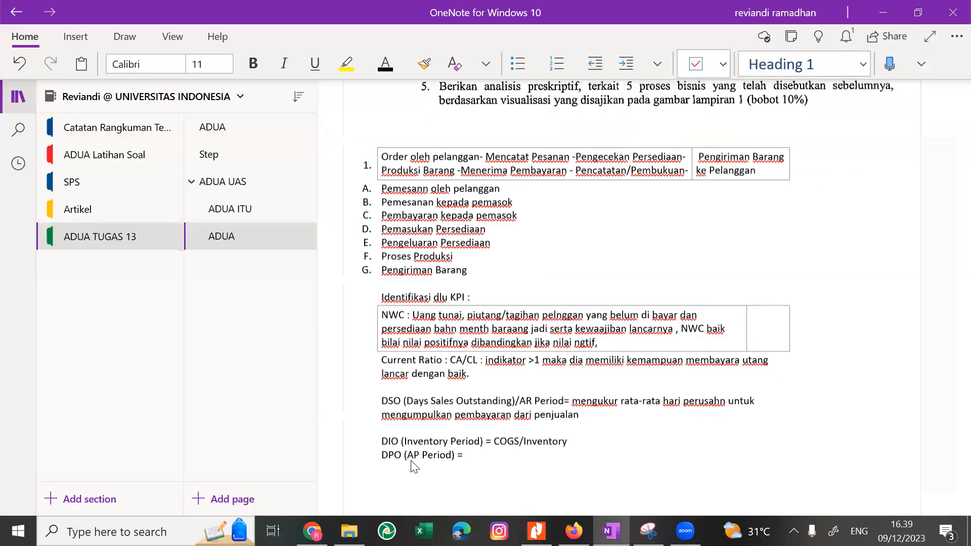
# Enter the formula "COGS/ av Ap" after "DPO (AP Period) =".
pyautogui.write('COGS.')
pyautogui.press('BackSpace')
pyautogui.write('/ av Ap')
# Change the DIO formula's denominator to "Av Inventory" and append "x 365" to both the DIO and DPO formulas.
pyautogui.press('Up')
pyautogui.press('End')
pyautogui.write('v')
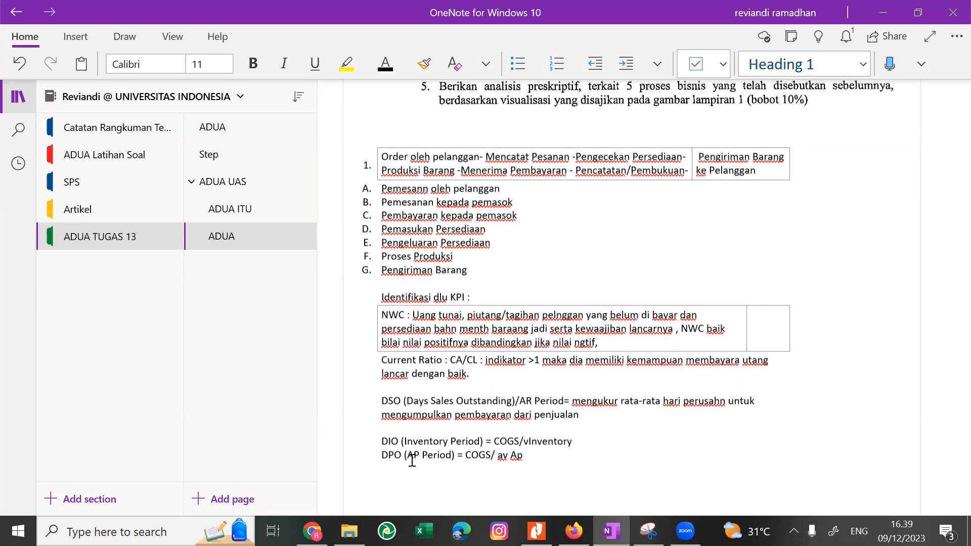
pyautogui.press('BackSpace')
pyautogui.press('BackSpace')
pyautogui.write('Av')
pyautogui.press('End')
pyautogui.write('x 365 x 365')
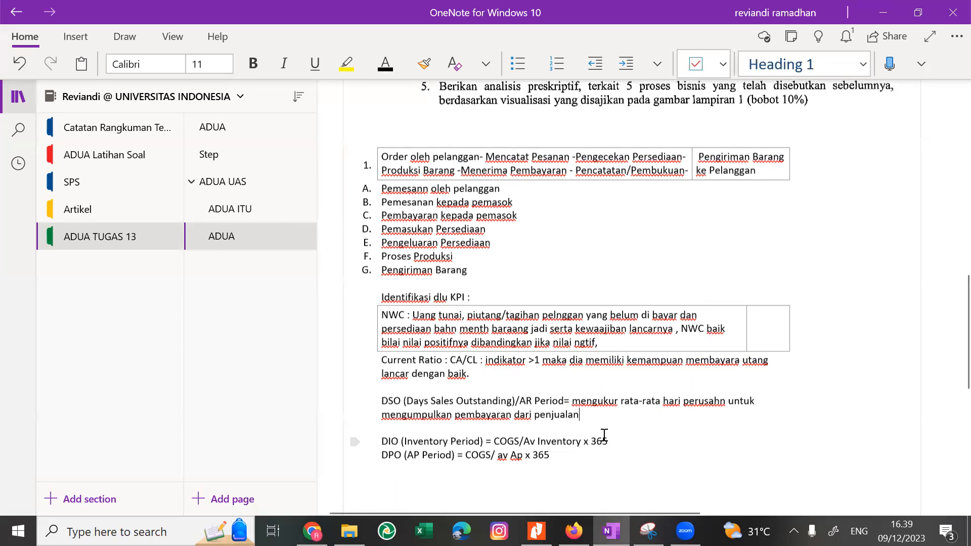
# Append "(mengumpulkan tgihan)" to the DSO definition and "(Berapa lama menjual persediaanya)" to the DIO formula.
pyautogui.write('(mengumpulkan tgihan)')
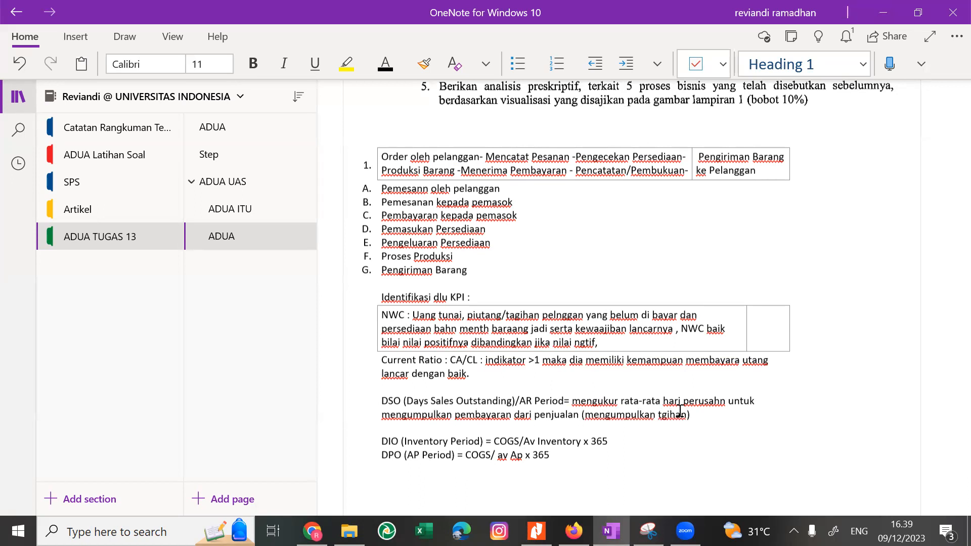
pyautogui.click(605, 442)
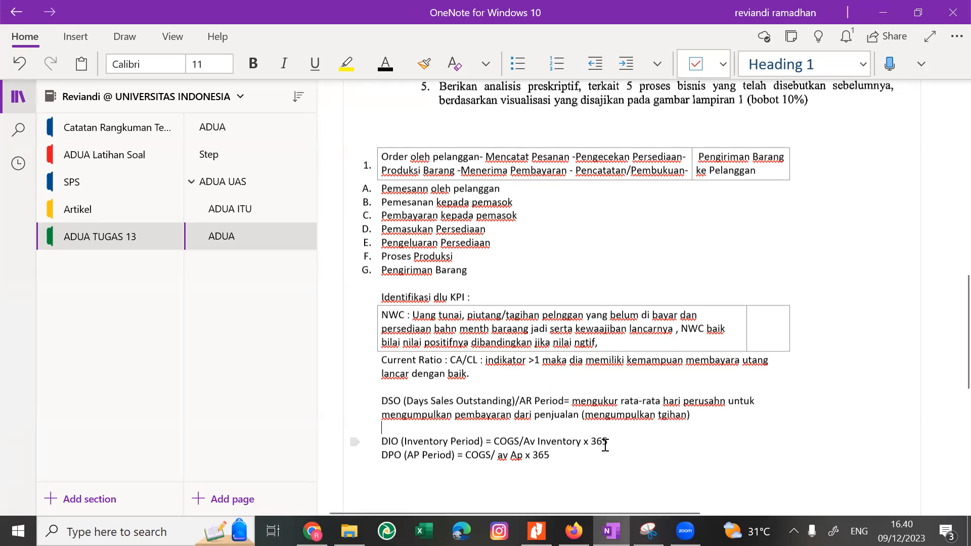
pyautogui.write('(')
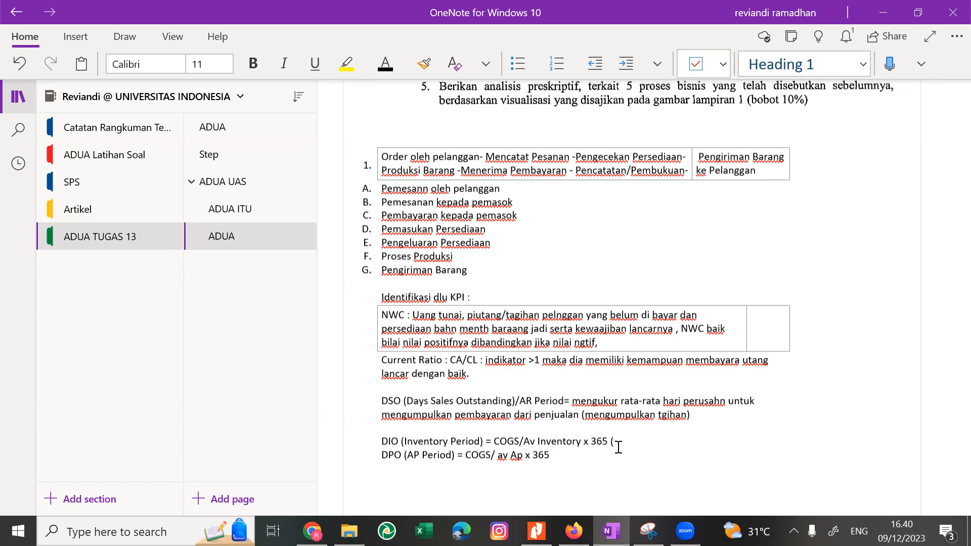
pyautogui.write('Berapa lama menjual persediaanya)')
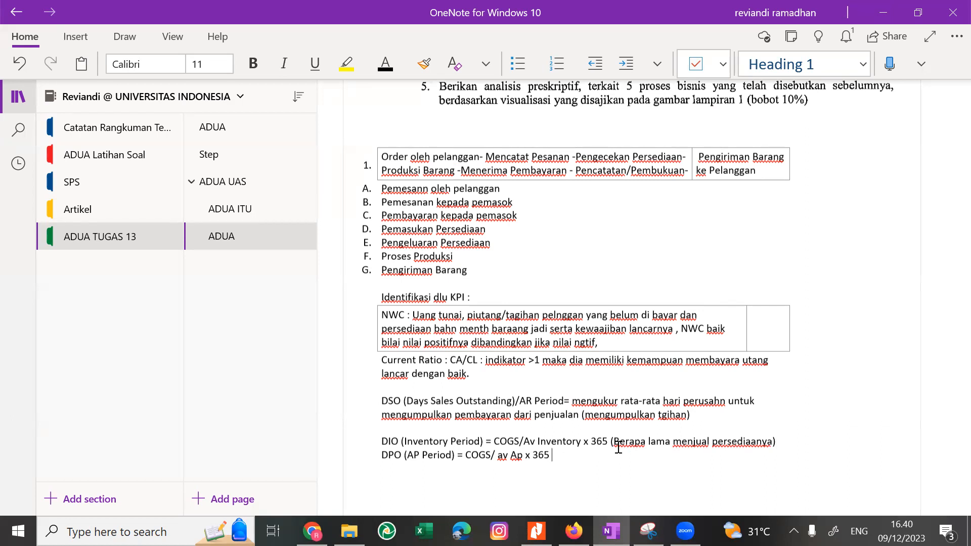
# Append the explanation "(Kemampuan membayar hutang dagng )" to the DPO formula.
pyautogui.write('(')
pyautogui.write('Kemampuan mem')
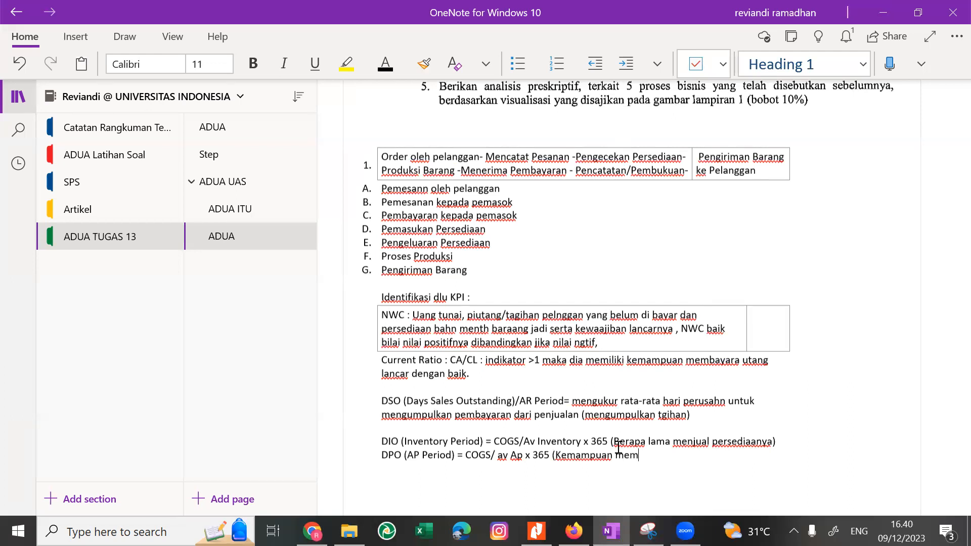
pyautogui.write('bayar hutang dagng')
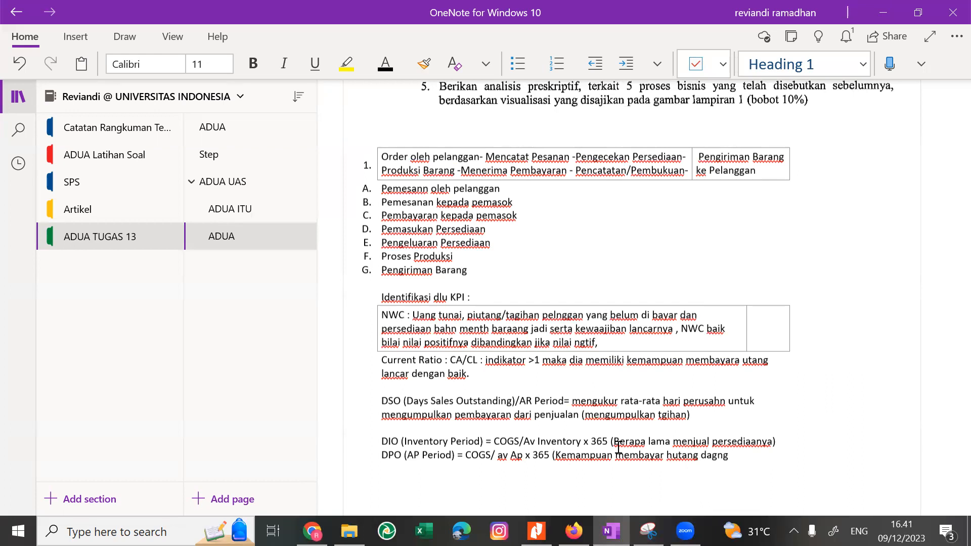
pyautogui.write(' )')
# Check the next KPI abbreviation in the exam PDF and add the line "CCS : Siklus Operasi - AP Period (DPO)" below DPO.
pyautogui.hotkey('alt', 'Tab')
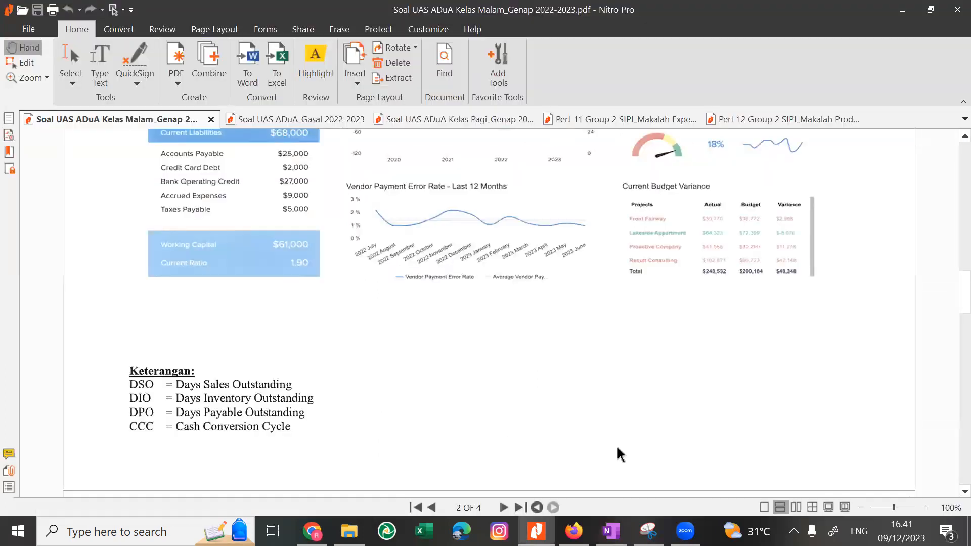
pyautogui.hotkey('alt', 'Tab')
pyautogui.press('Return')
pyautogui.write('CC')
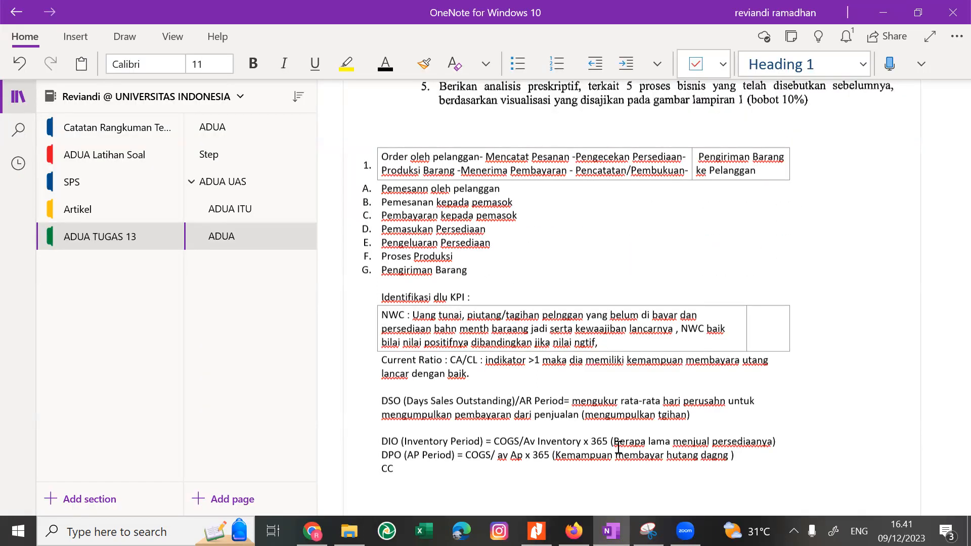
pyautogui.write('S :')
pyautogui.write('Siklus Operasi +')
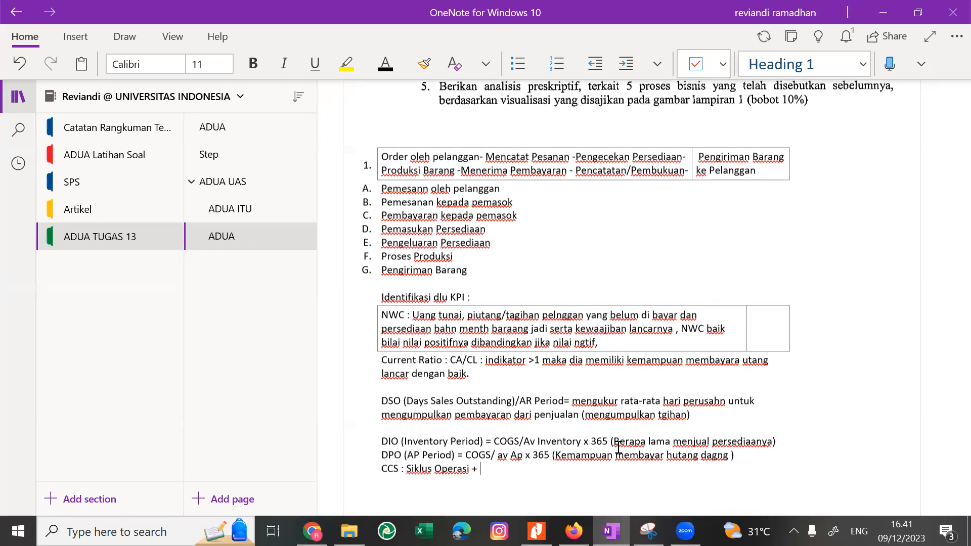
pyautogui.write('o AP')
pyautogui.press('BackSpace')
pyautogui.press('BackSpace')
pyautogui.press('BackSpace')
pyautogui.press('BackSpace')
pyautogui.write('AP Period (DPO)')
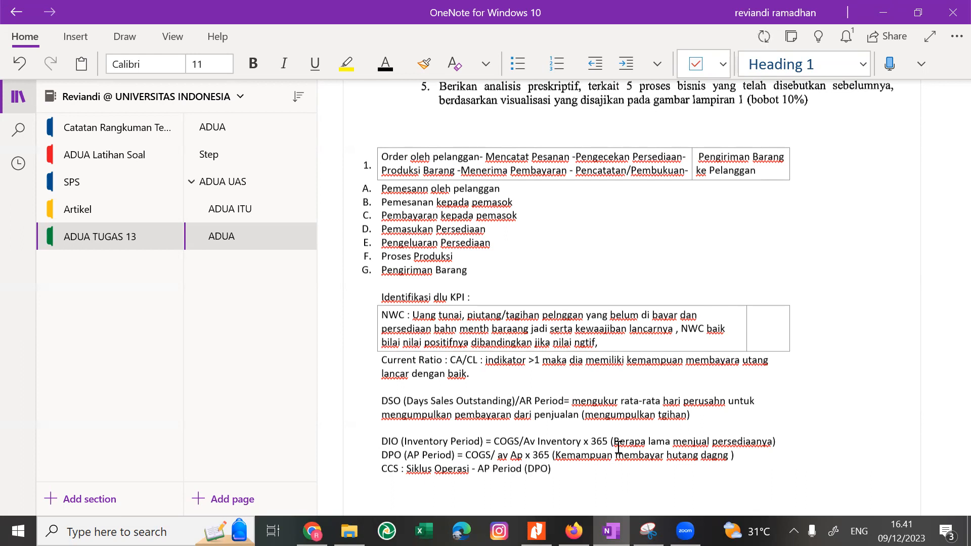
# Add the line "Siklus Operasi : DSP+DIO" below the CCS formula.
pyautogui.press('Return')
pyautogui.write('Siklus ')
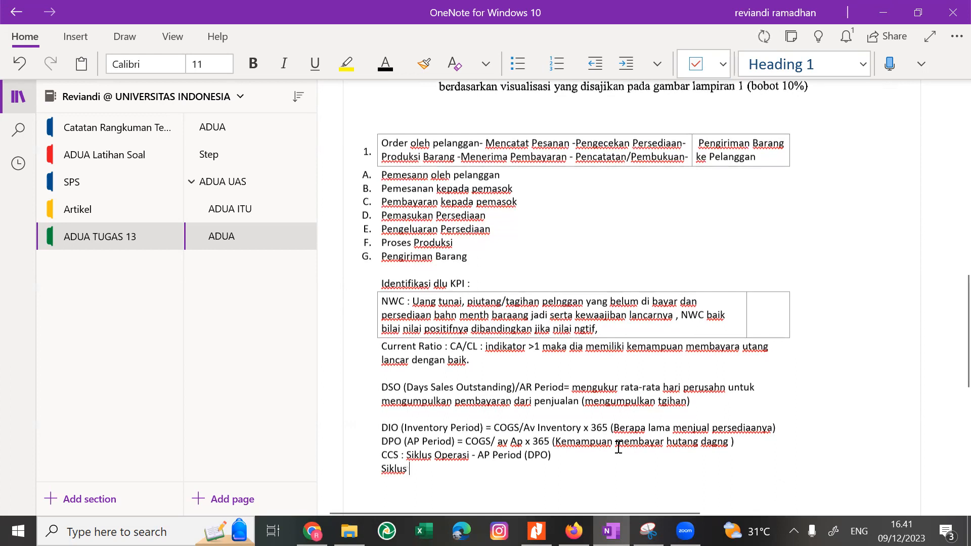
pyautogui.write('Operasi :')
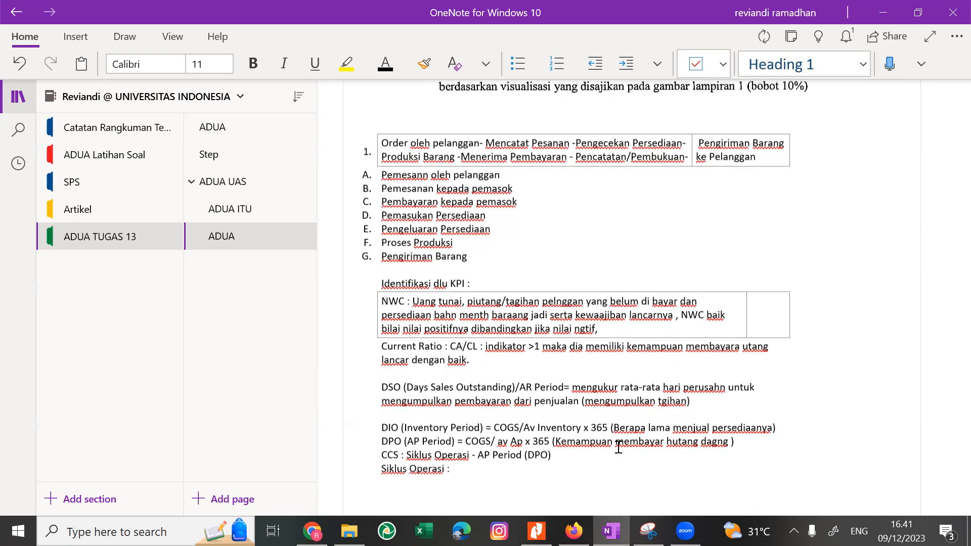
pyautogui.write(' DSP+DIO (Perusahaan membutuhkan berapa hari u')
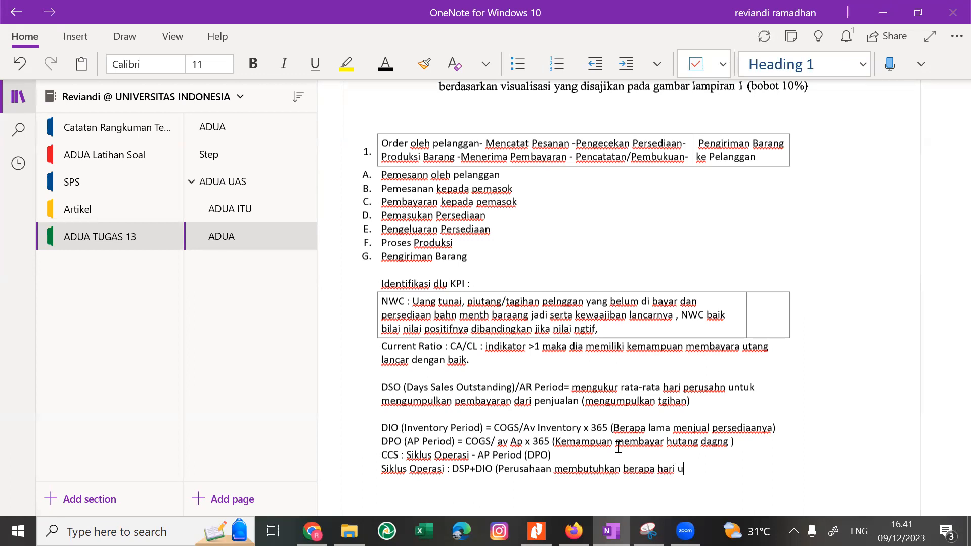
# Append the explanation "(Perusahaan membutuhkan berapa hari dari mulai memproses produk hingga produk terjual" to the Siklus Operasi line.
pyautogui.press('BackSpace')
pyautogui.write('dari mulai memproses')
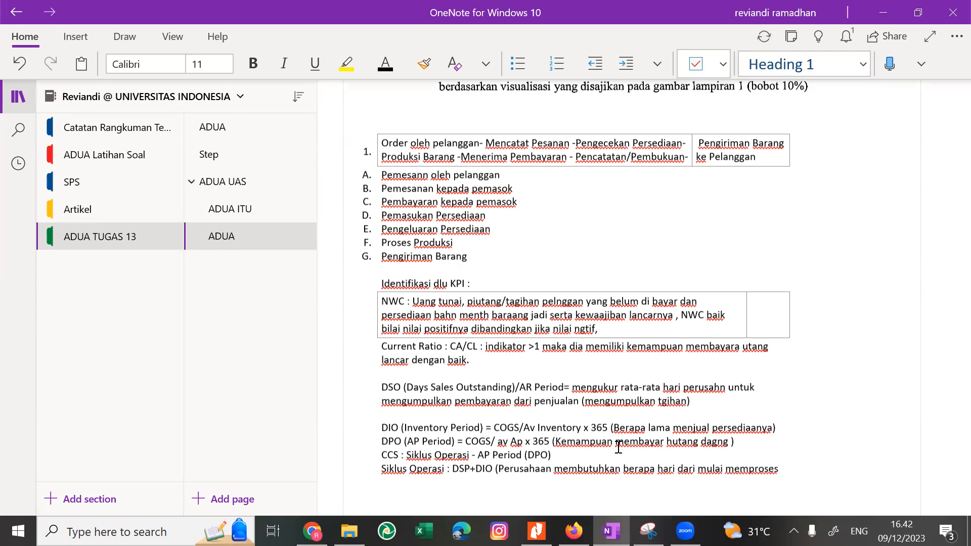
pyautogui.write(' produk hingga produk terjual')
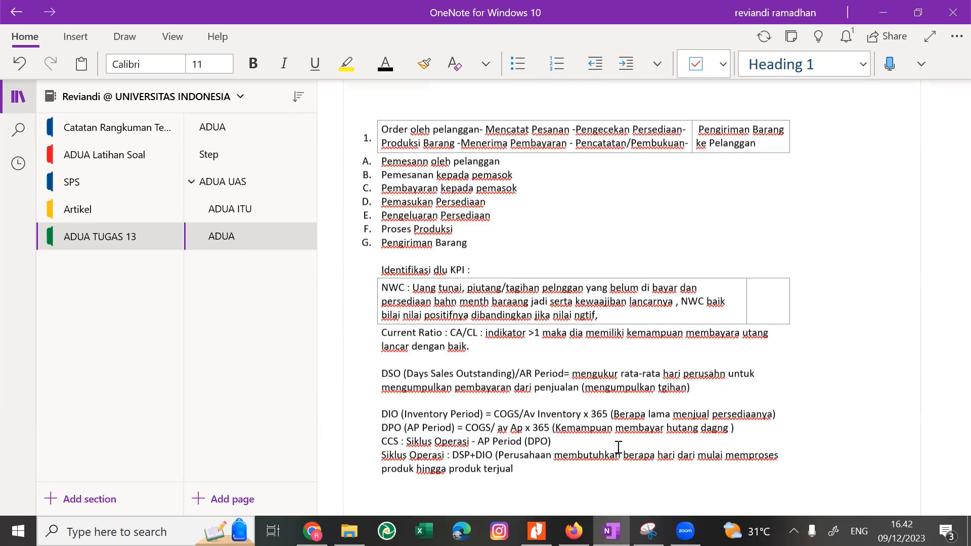
# Append "(Produk Terjual)" to the Pengiriman Barang item and add the list item "Pembayaran oleh pelanggan" below it.
pyautogui.click(474, 244)
pyautogui.write('(Produk Terjual)')
pyautogui.press('Return')
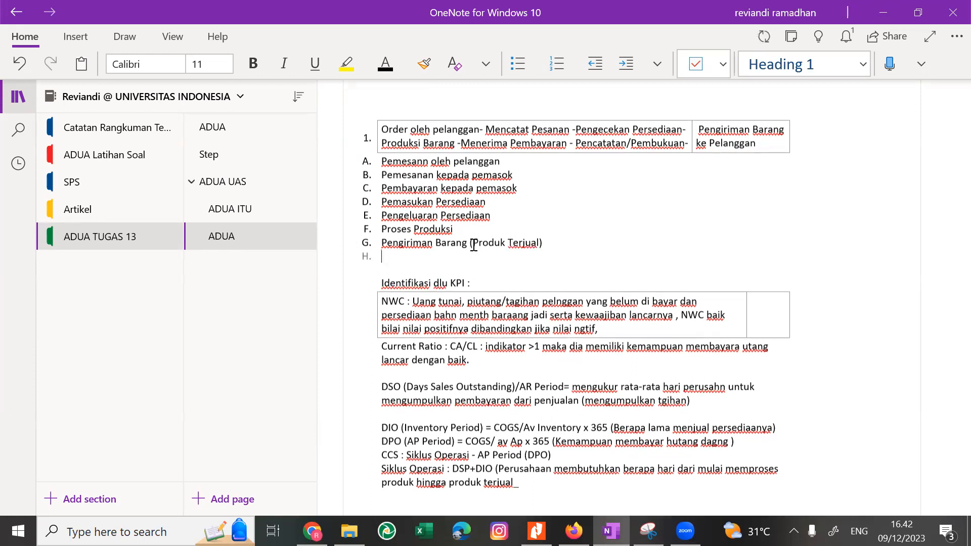
pyautogui.write('Pembayaran')
pyautogui.press('BackSpace')
pyautogui.write('an oleh ')
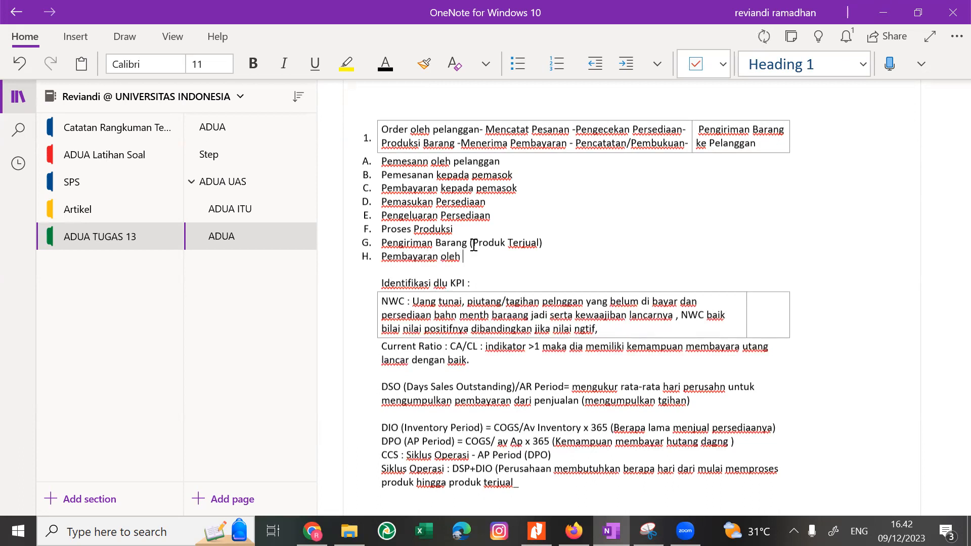
pyautogui.write('pelanggan')
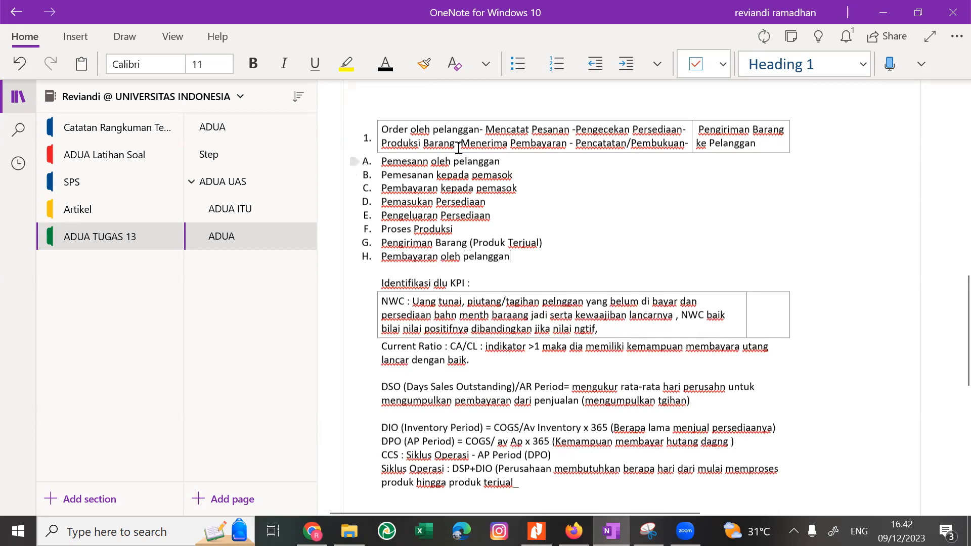
# Highlight the first business process, "Pemesann oleh pelanggan", in yellow.
pyautogui.click(357, 165)
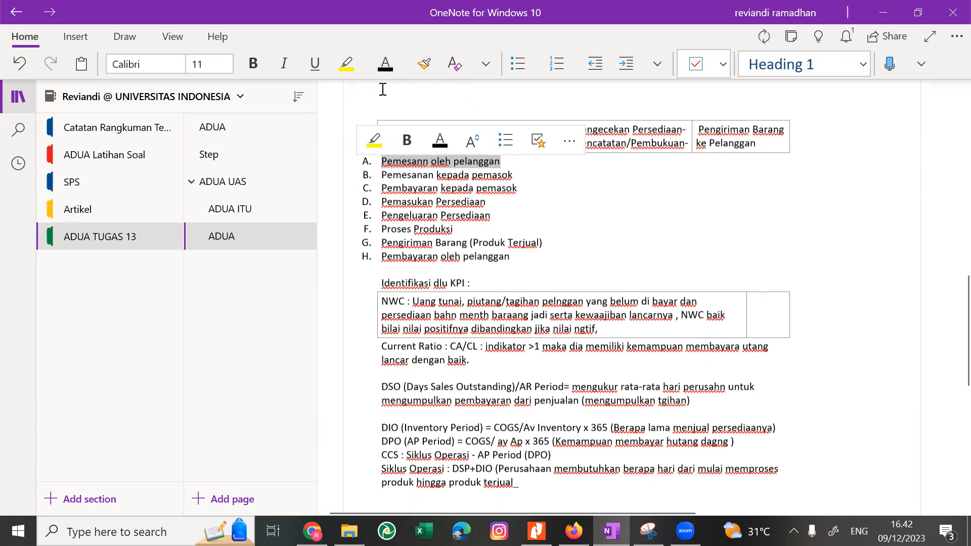
pyautogui.click(346, 63)
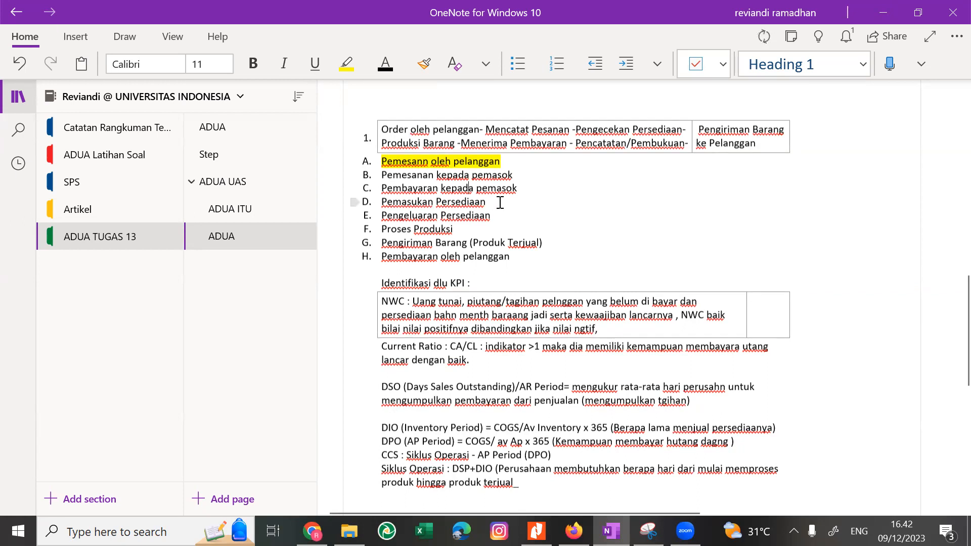
# Delete the "Pemasukan Persediaan" item and shorten "Pengeluaran Persediaan" to "Persediaan" in the business process list.
pyautogui.click(500, 202)
pyautogui.hotkey('shift', 'Home')
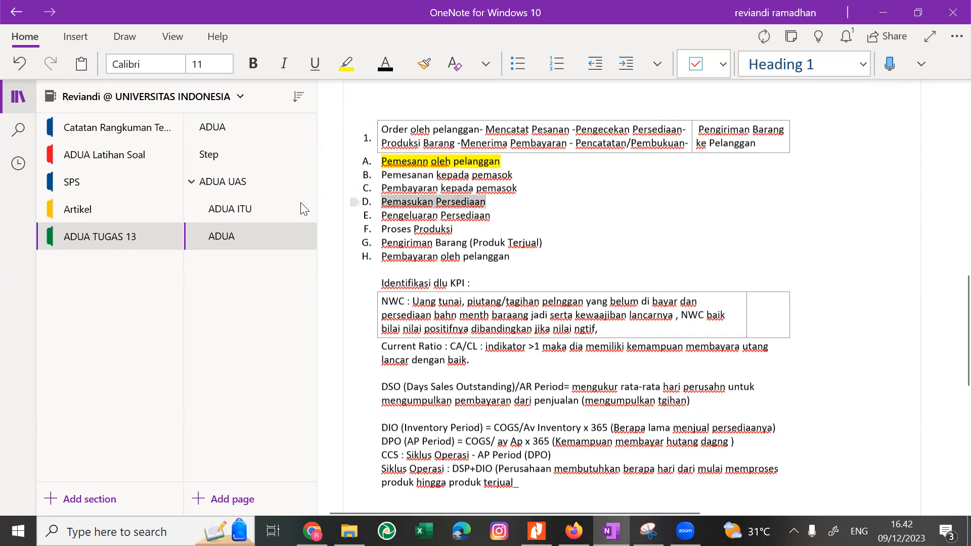
pyautogui.moveTo(361, 198)
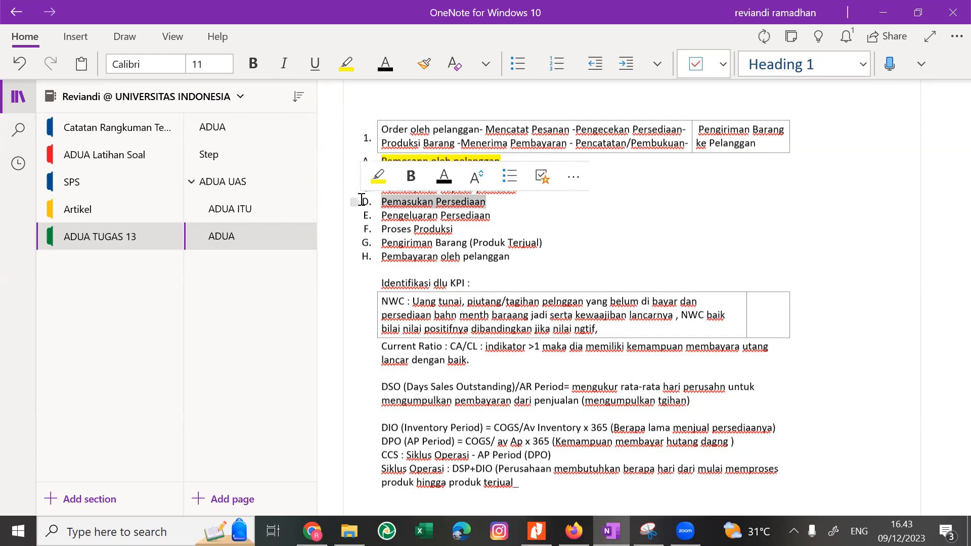
pyautogui.press('BackSpace')
pyautogui.press('BackSpace')
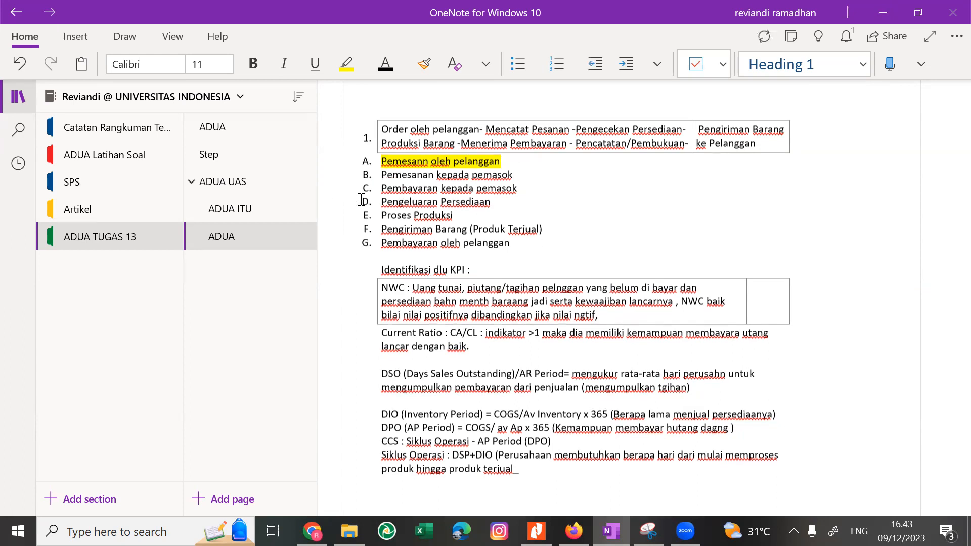
pyautogui.hotkey('ctrl', 'shift', 'Right')
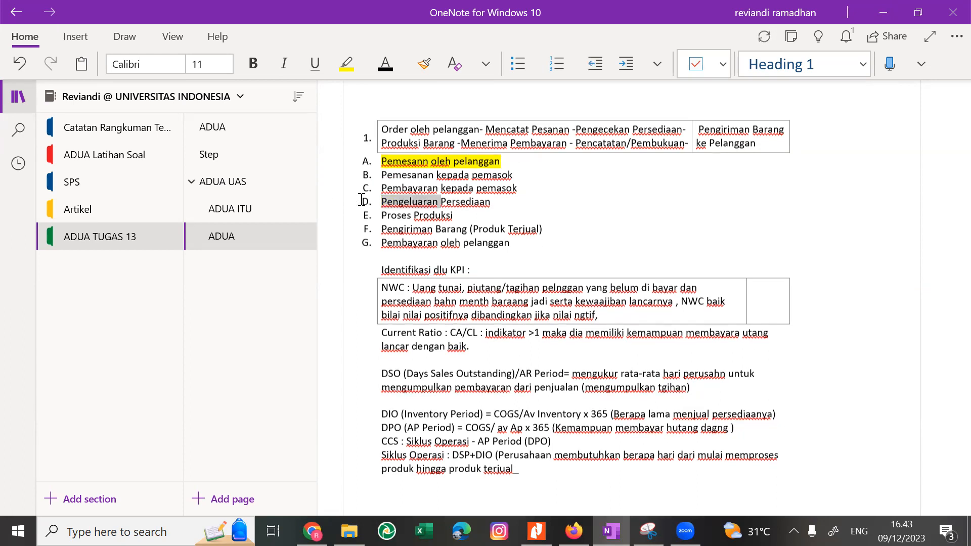
pyautogui.press('BackSpace')
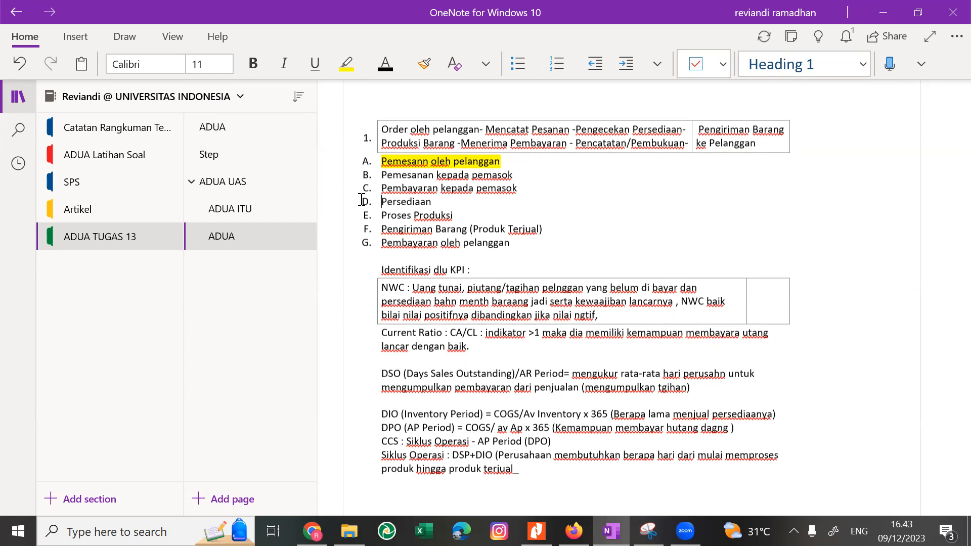
pyautogui.press('Up')
pyautogui.hotkey('shift', 'Down')
pyautogui.hotkey('shift', 'Down')
pyautogui.hotkey('shift', 'Down')
pyautogui.hotkey('shift', 'Down')
pyautogui.hotkey('shift', 'Down')
pyautogui.hotkey('shift', 'Down')
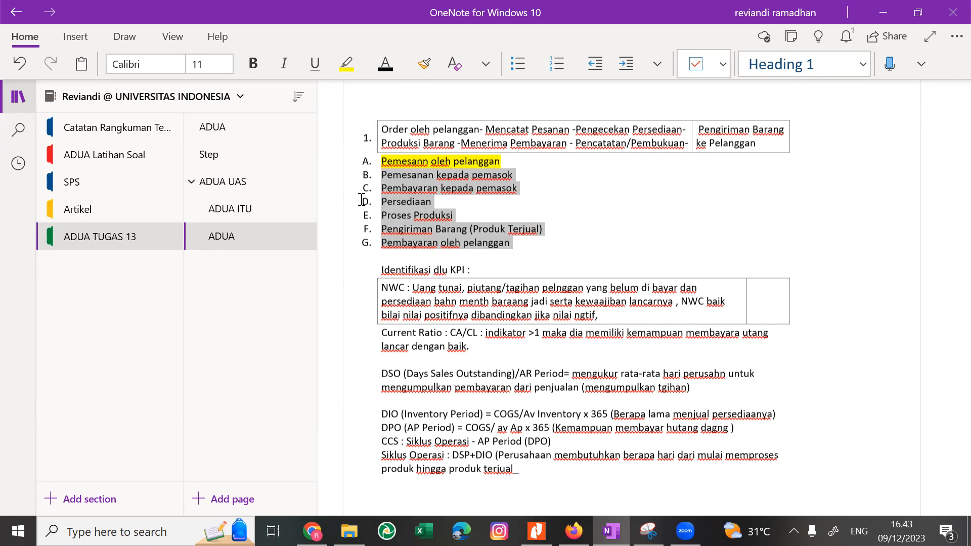
pyautogui.click(430, 196)
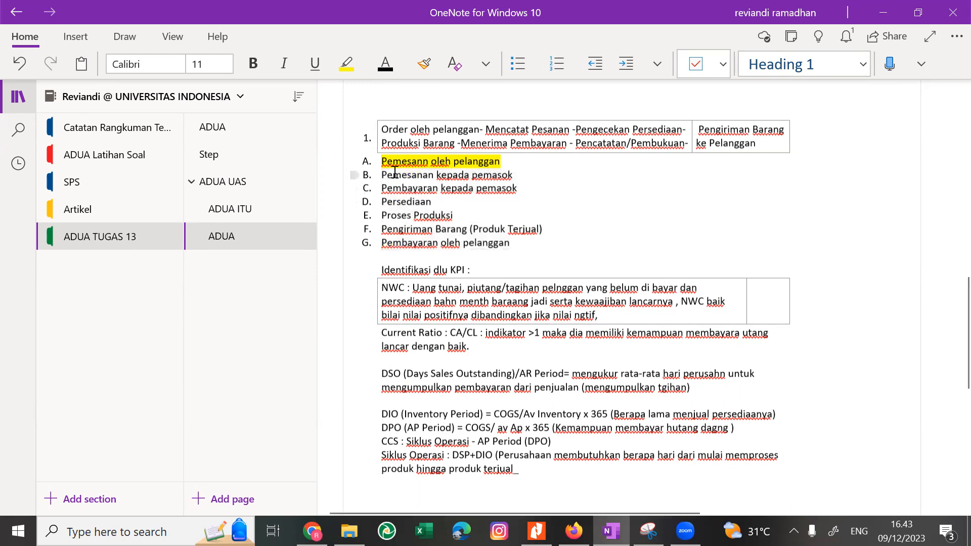
# Make the list item "Pemesanan kepada pemasok" bold and highlight it in yellow.
pyautogui.hotkey('ctrl', 'shift', 'Right')
pyautogui.hotkey('ctrl', 'shift', 'Right')
pyautogui.hotkey('ctrl', 'shift', 'Right')
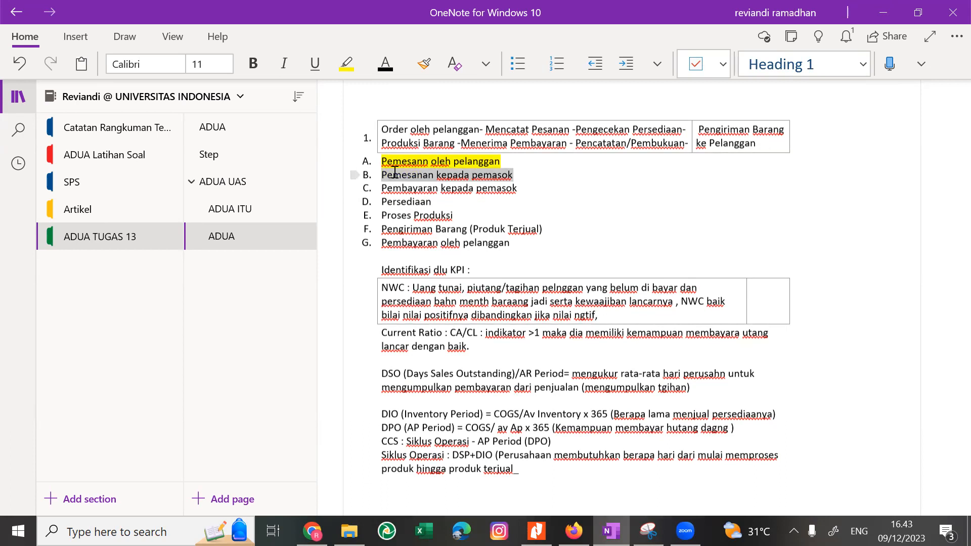
pyautogui.click(394, 172)
pyautogui.hotkey('ctrl', 'shift', 'Right')
pyautogui.hotkey('ctrl', 'shift', 'Right')
pyautogui.hotkey('ctrl', 'shift', 'Right')
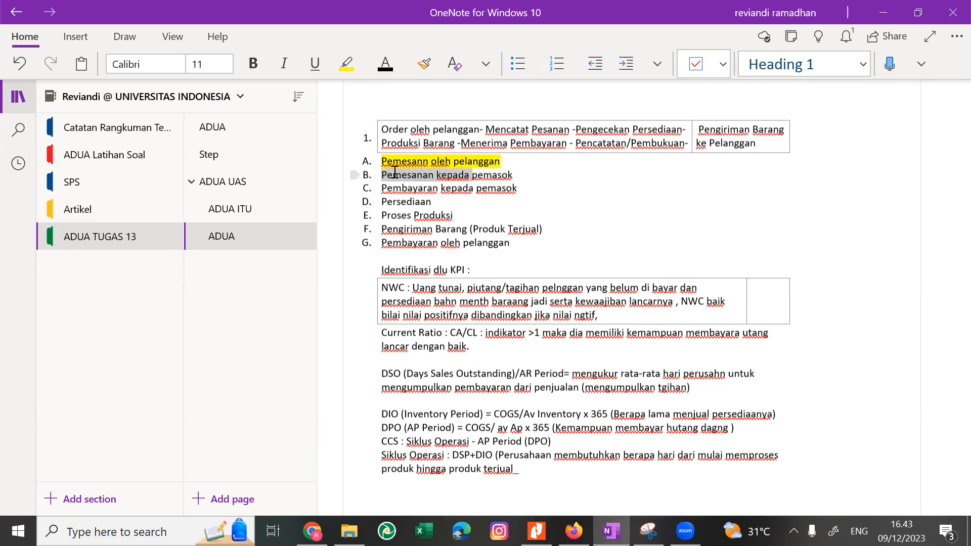
pyautogui.hotkey('ctrl', 'b')
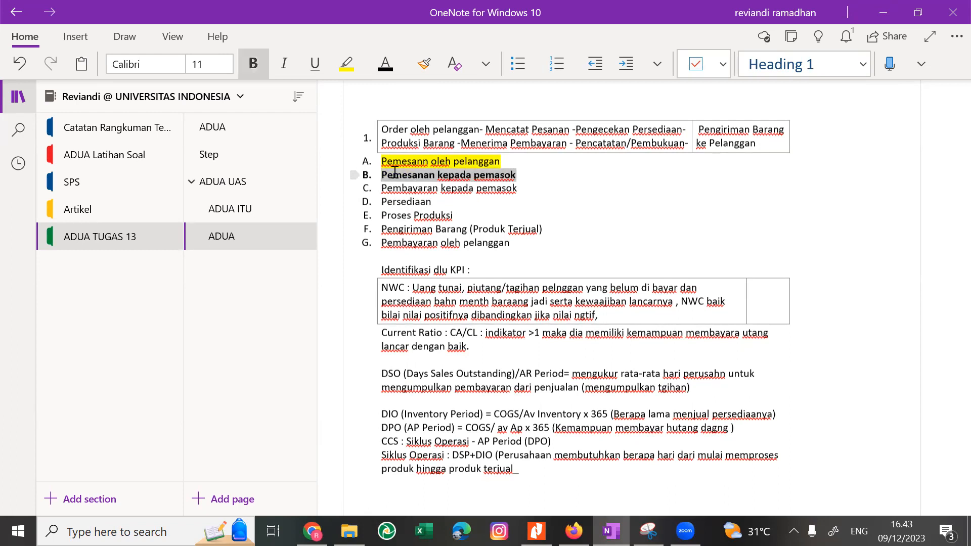
pyautogui.click(347, 63)
pyautogui.press('Down')
pyautogui.press('Down')
pyautogui.press('Down')
pyautogui.press('Down')
pyautogui.press('Down')
pyautogui.press('Down')
pyautogui.press('Down')
pyautogui.press('Down')
pyautogui.press('Down')
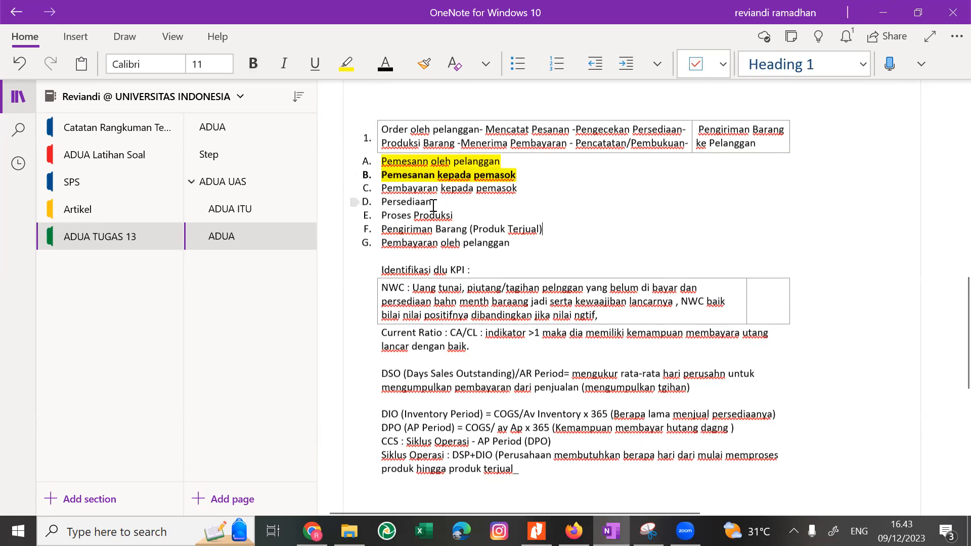
pyautogui.press('Down')
pyautogui.press('Down')
# Add blank lines below the Siklus Operasi definition at the end of the notes.
pyautogui.press('Down')
pyautogui.press('Down')
pyautogui.press('Down')
pyautogui.press('Down')
pyautogui.press('Down')
pyautogui.press('Down')
pyautogui.click(523, 243)
pyautogui.moveTo(410, 193); pyautogui.dragTo(479, 246)
pyautogui.press('Down')
pyautogui.press('Down')
pyautogui.press('Down')
pyautogui.press('Down')
pyautogui.press('Down')
pyautogui.press('Down')
pyautogui.press('Down')
pyautogui.press('Down')
pyautogui.press('Down')
pyautogui.press('Down')
pyautogui.press('Down')
pyautogui.press('Down')
pyautogui.press('Down')
pyautogui.press('Down')
pyautogui.press('Down')
pyautogui.press('Down')
pyautogui.press('Down')
pyautogui.press('Down')
pyautogui.press('Down')
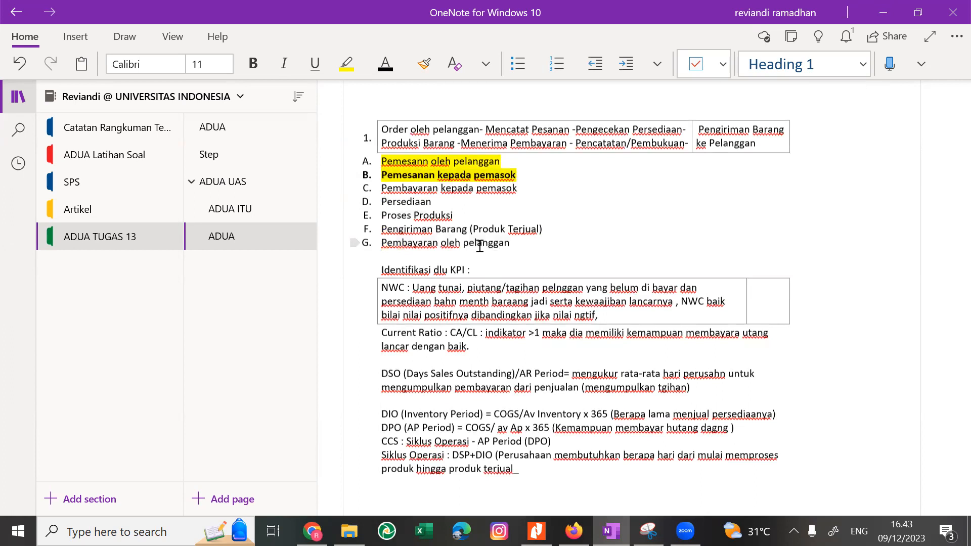
pyautogui.press('Return')
pyautogui.press('Return')
pyautogui.press('Return')
pyautogui.press('Return')
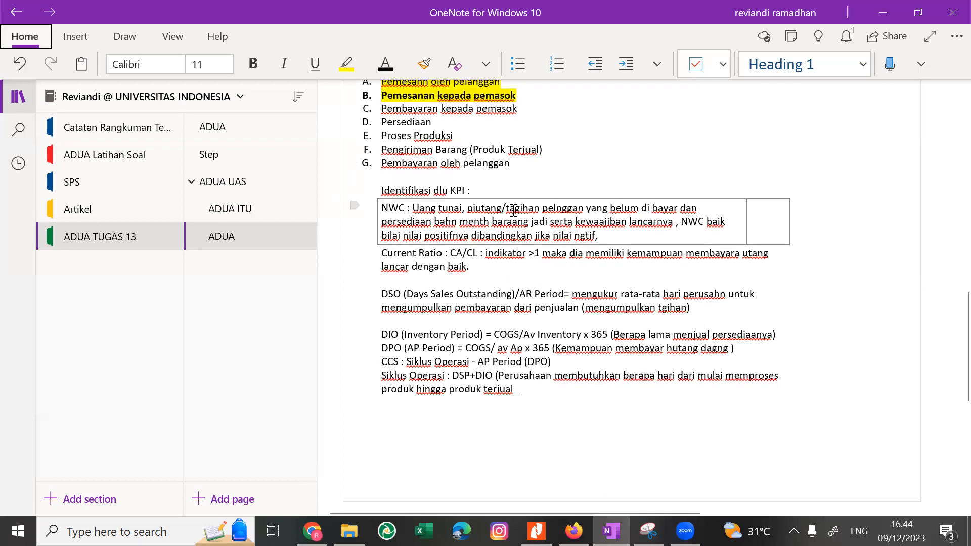
# Remove the bold and yellow highlighting from the first two business processes, "Pemesann oleh pelanggan" and "Pemesanan kepada pemasok".
pyautogui.scroll(5, 480, 126)
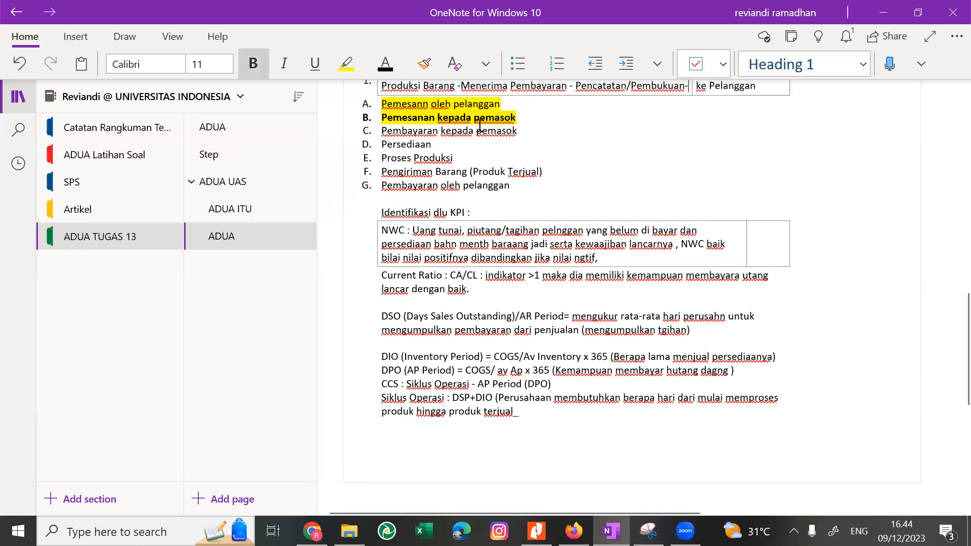
pyautogui.scroll(2, 481, 124)
pyautogui.scroll(-2, 480, 123)
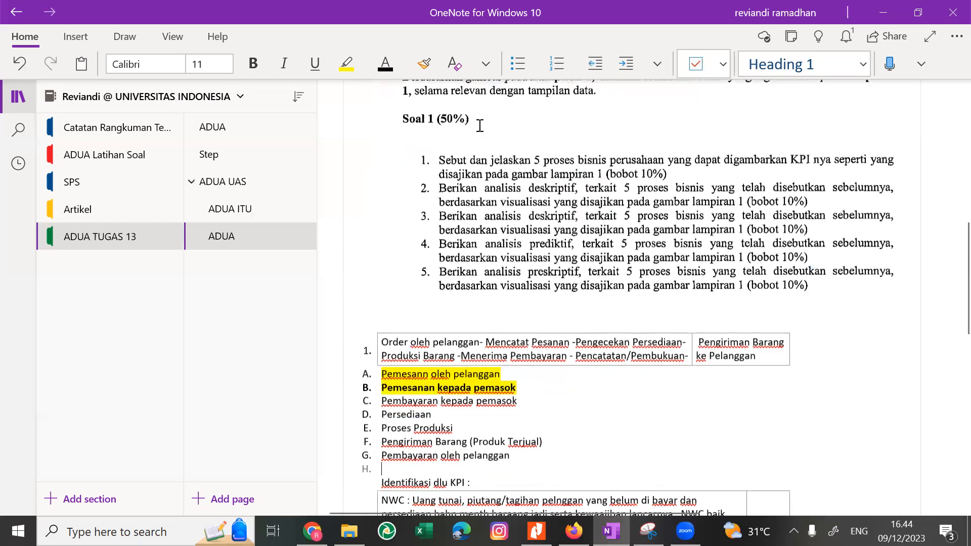
pyautogui.moveTo(528, 385); pyautogui.dragTo(381, 375)
pyautogui.hotkey('ctrl', 'b')
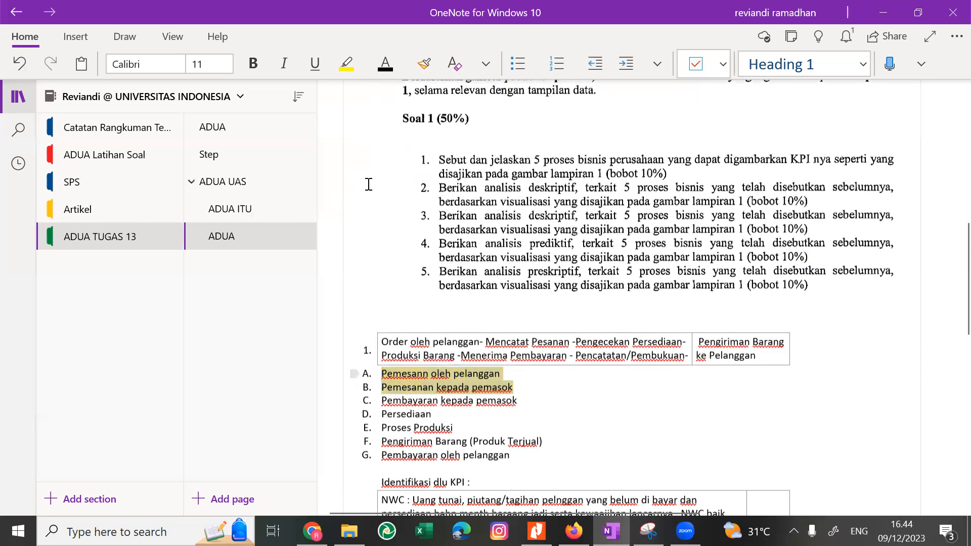
pyautogui.click(364, 63)
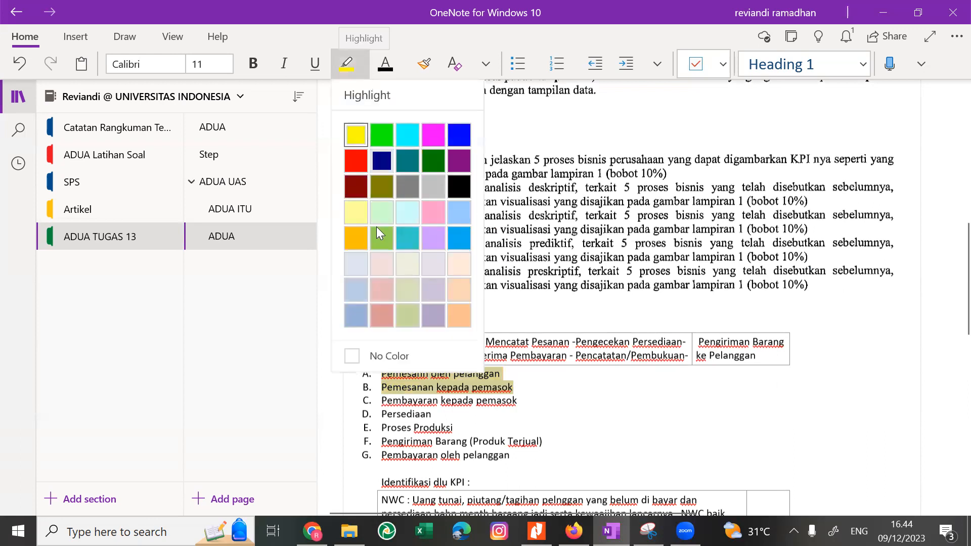
pyautogui.click(362, 411)
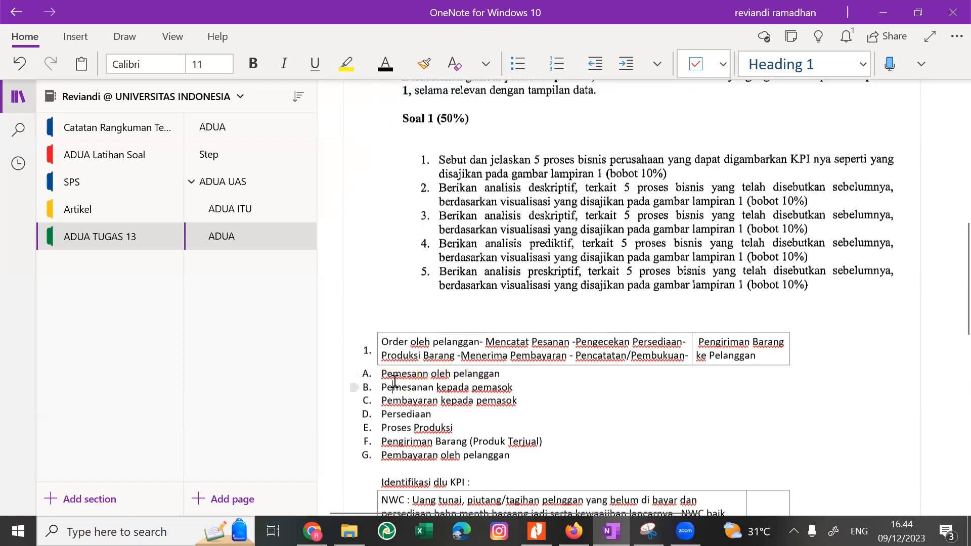
# Insert a bold, unnumbered heading "Proses Bisnis" on its own line above list item A.
pyautogui.press('Return')
pyautogui.press('Up')
pyautogui.press('BackSpace')
pyautogui.write('P')
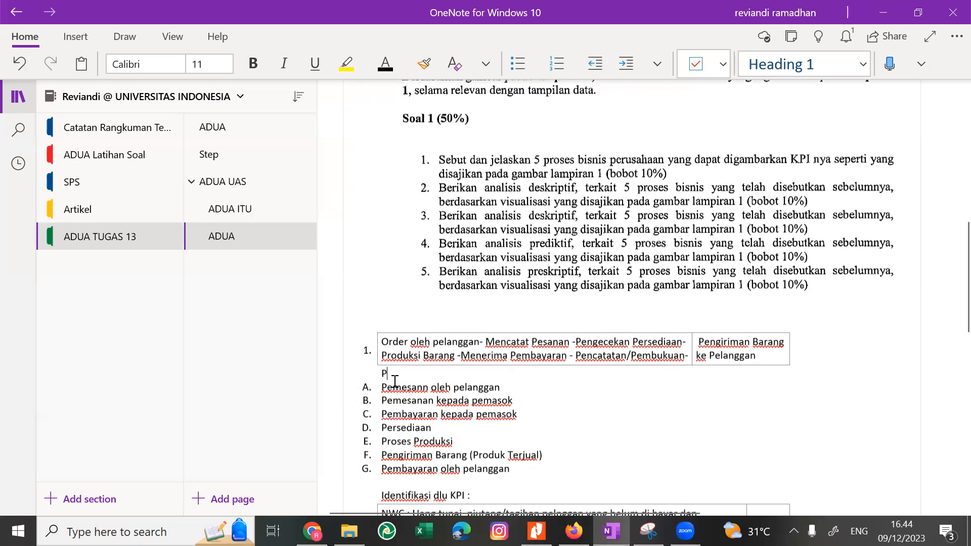
pyautogui.write('roses Bisnis')
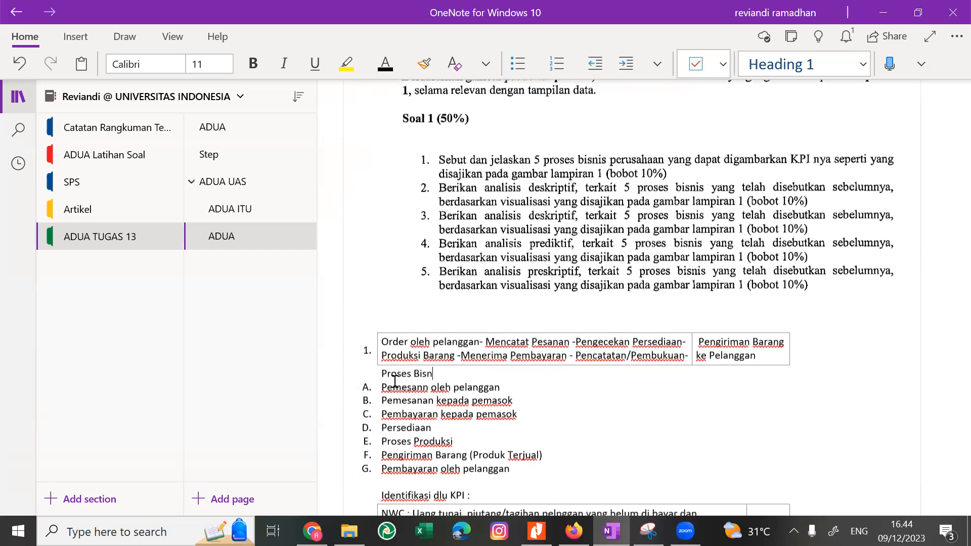
pyautogui.hotkey('ctrl', 'shift', 'Left')
pyautogui.hotkey('ctrl', 'shift', 'Left')
pyautogui.hotkey('ctrl', 'b')
pyautogui.press('Right')
# Place the cursor below the Siklus Operasi definition and consult the Financial KPI Dashboard in the Nitro Pro PDF before returning to OneNote.
pyautogui.press('Down')
pyautogui.press('Down')
pyautogui.press('Down')
pyautogui.press('Down')
pyautogui.press('Down')
pyautogui.press('Down')
pyautogui.press('Down')
pyautogui.press('Down')
pyautogui.press('Down')
pyautogui.press('Down')
pyautogui.press('Down')
pyautogui.press('Down')
pyautogui.press('Down')
pyautogui.press('Down')
pyautogui.press('Down')
pyautogui.press('Down')
pyautogui.press('Down')
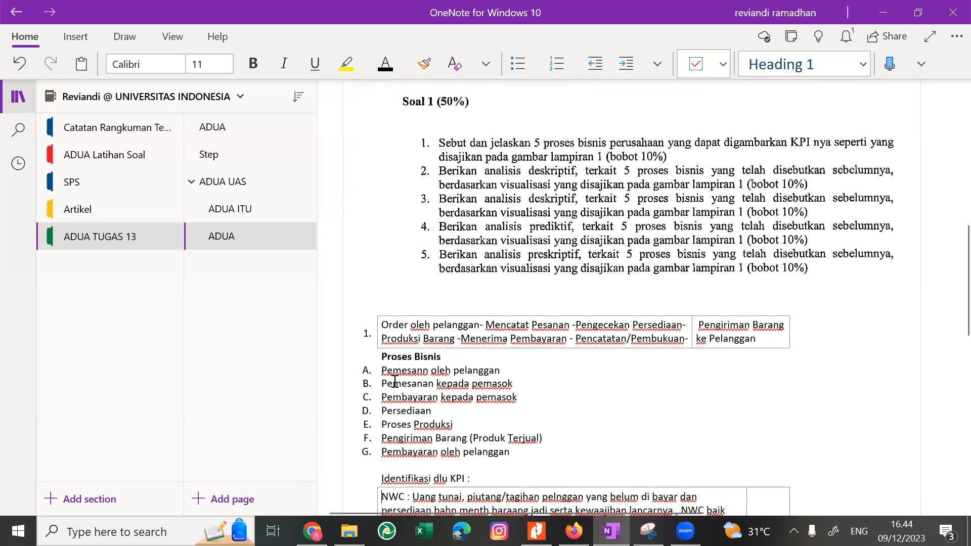
pyautogui.press('Down')
pyautogui.press('Down')
pyautogui.press('Down')
pyautogui.press('Down')
pyautogui.press('Down')
pyautogui.press('Down')
pyautogui.press('Down')
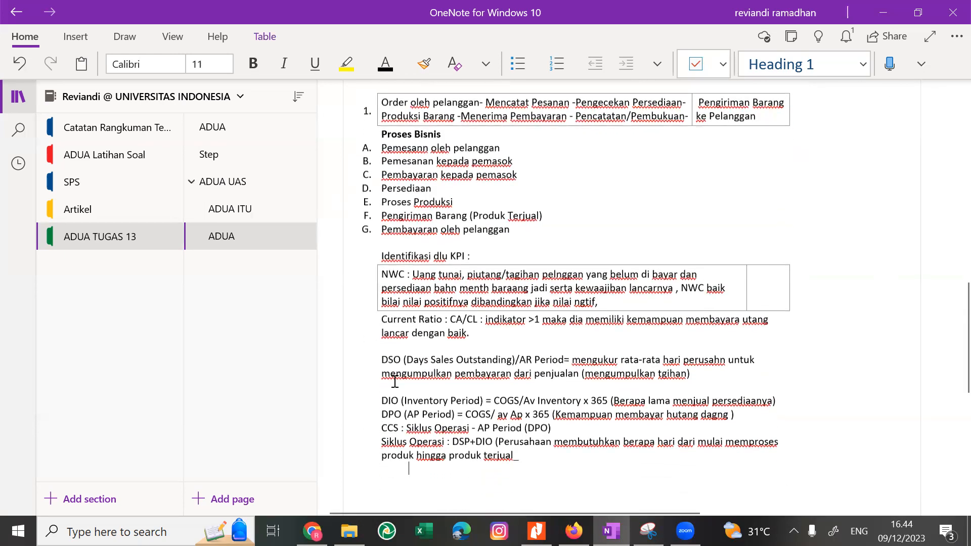
pyautogui.hotkey('alt', 'Tab')
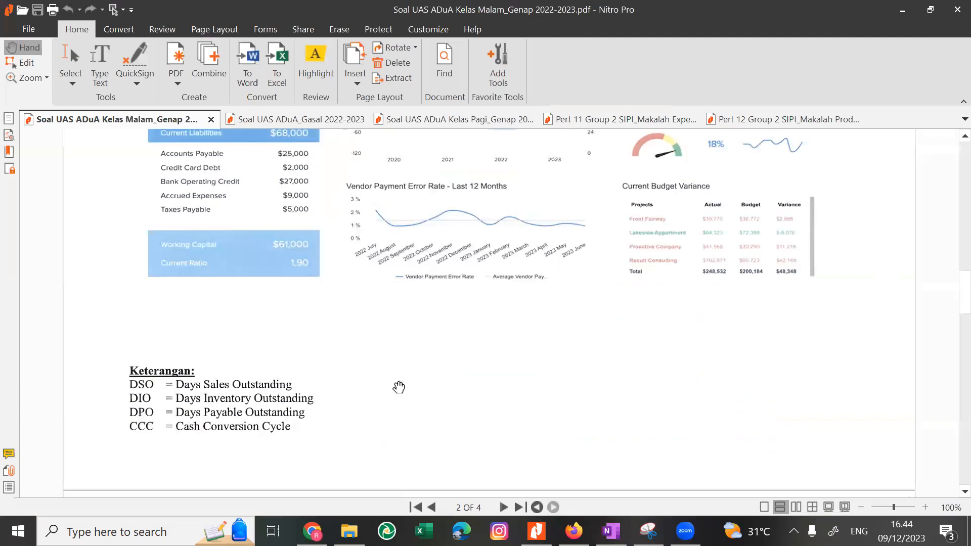
pyautogui.scroll(5, 399, 387)
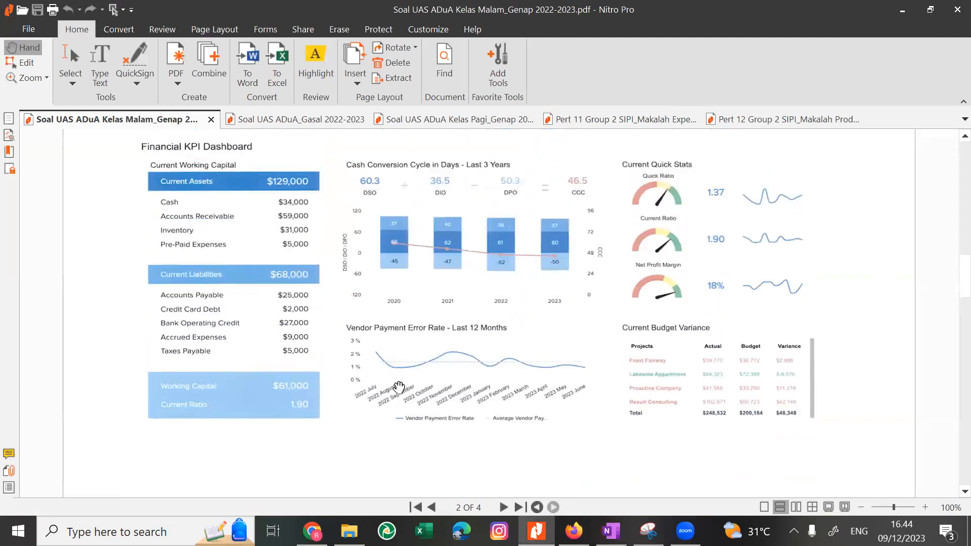
pyautogui.scroll(3, 399, 387)
pyautogui.scroll(-3, 399, 387)
pyautogui.hotkey('alt', 'Tab')
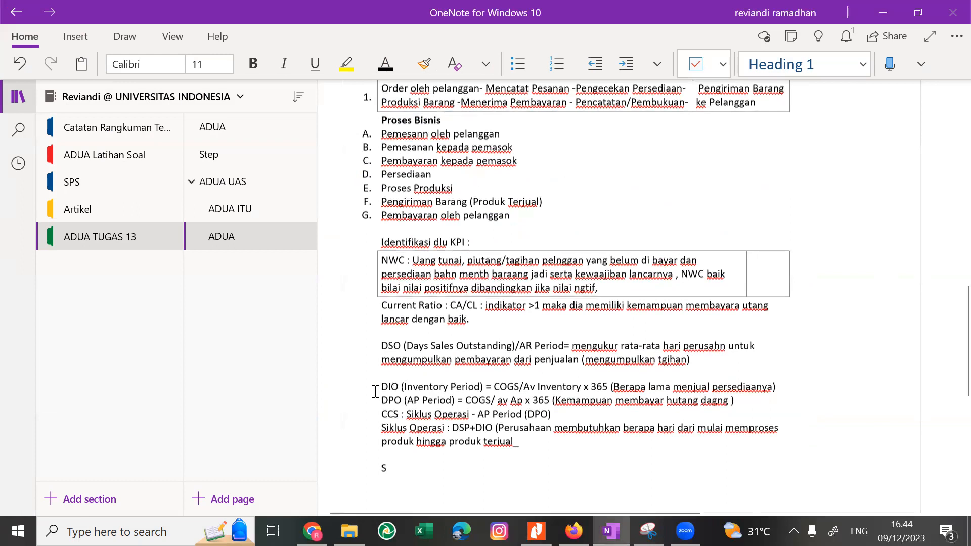
# Write the formula "CCS = Siklus Operasi- AP Period" on the line below the Siklus Operasi definition.
pyautogui.write('CCS ')
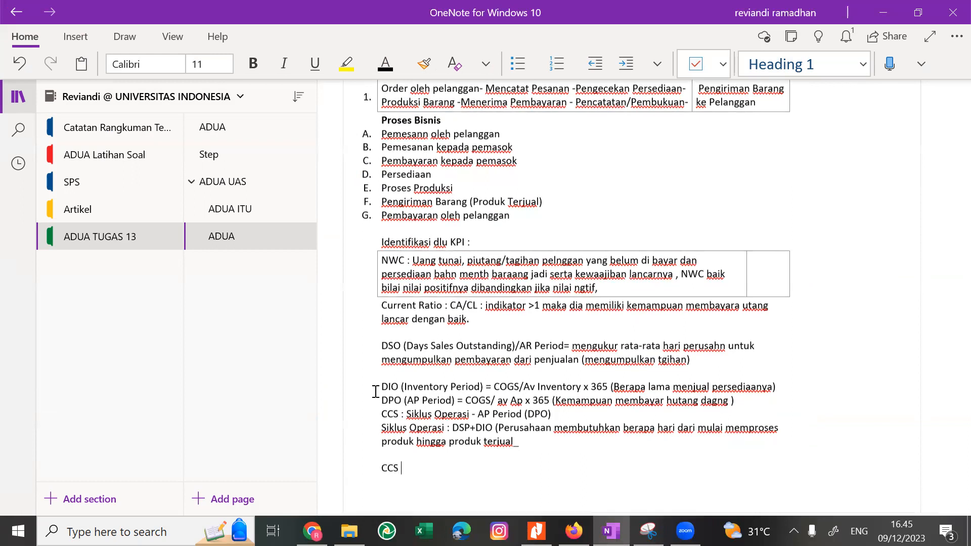
pyautogui.write('= Siklus Operasi- AP ')
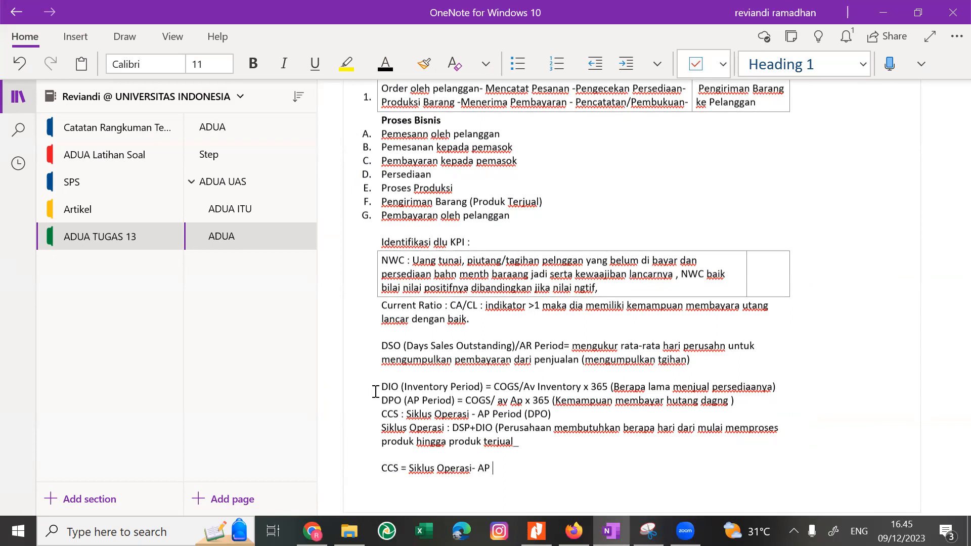
pyautogui.write('Period (Perusahaaan mem')
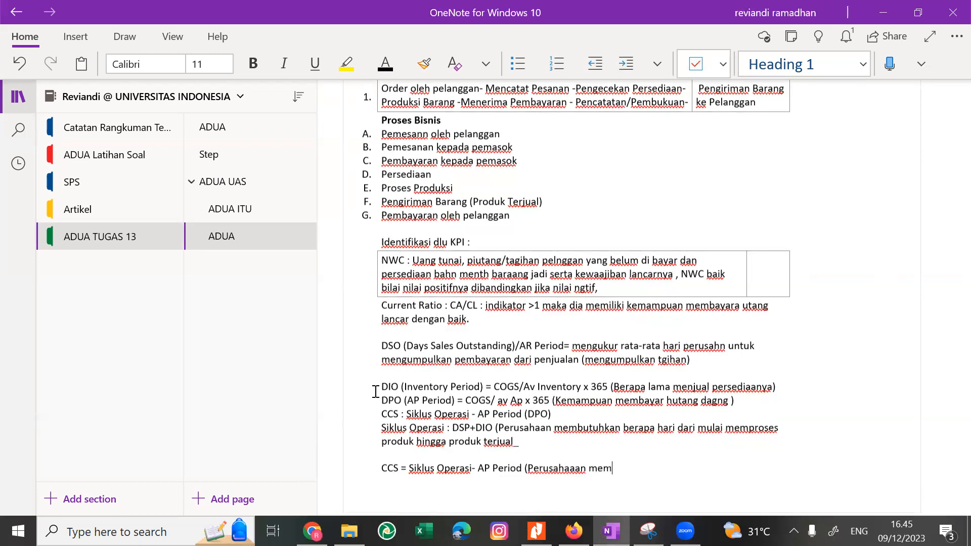
# Add the explanation "(Perusahaaan membutuhakn berapa hari untuk memakai inventorinya kembali" after the new CCS formula.
pyautogui.write('butuhakn berapa hari')
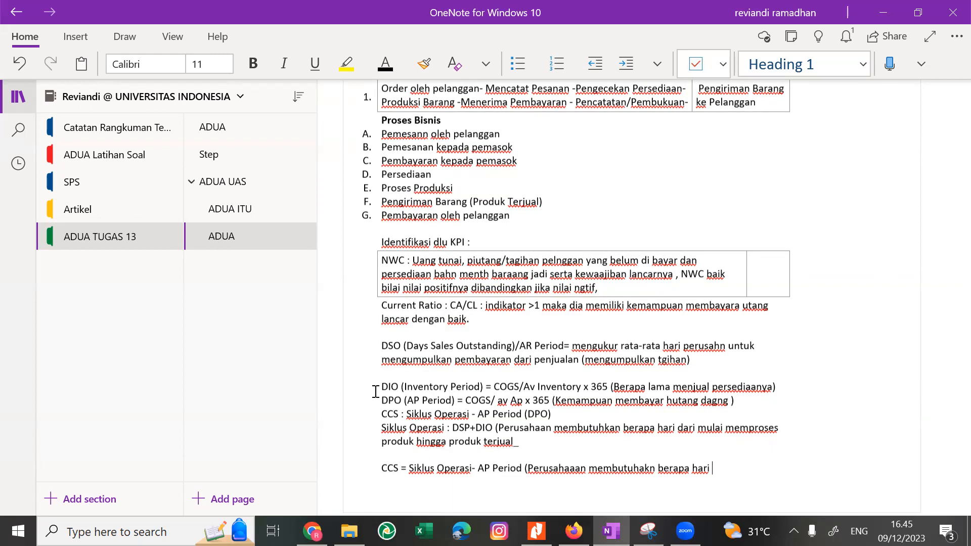
pyautogui.write('untuk memakai i')
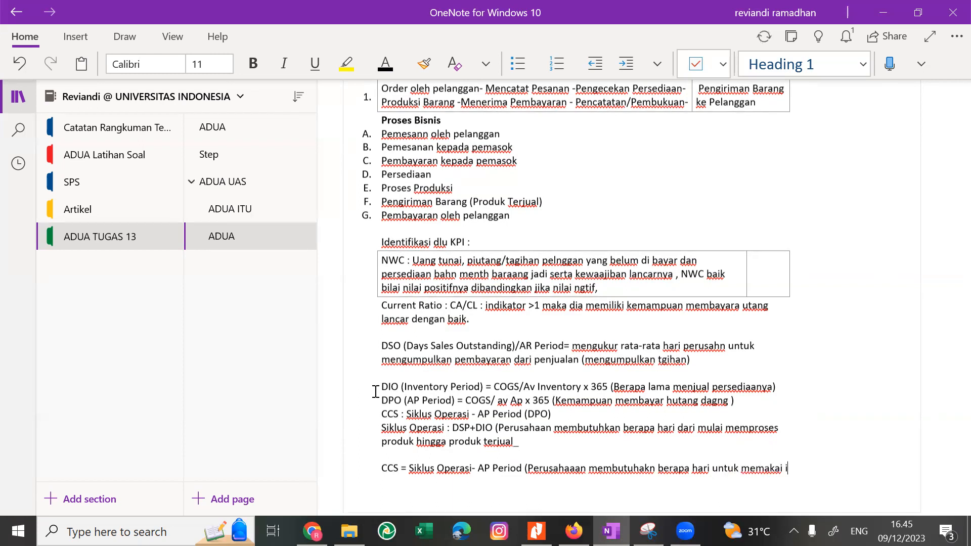
pyautogui.write('nventorinya')
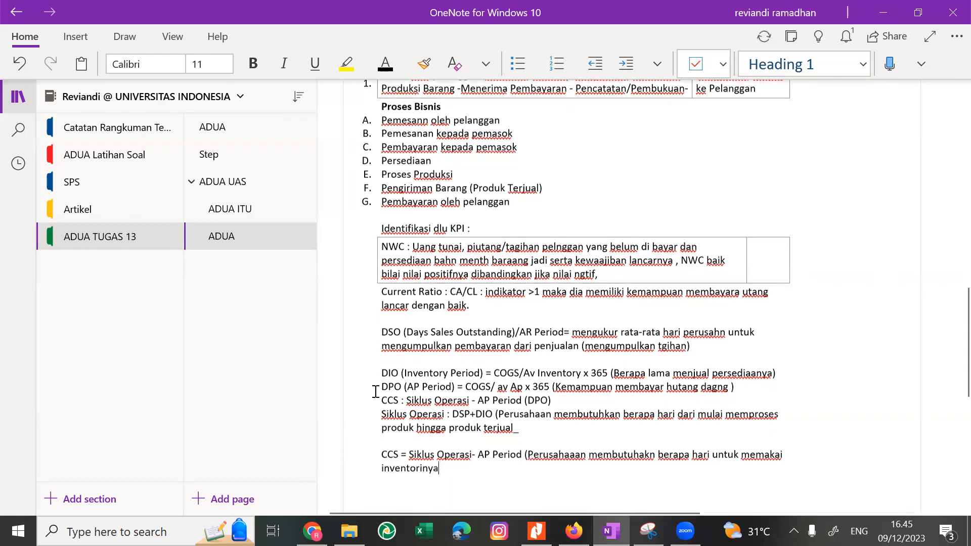
pyautogui.write(' kembali')
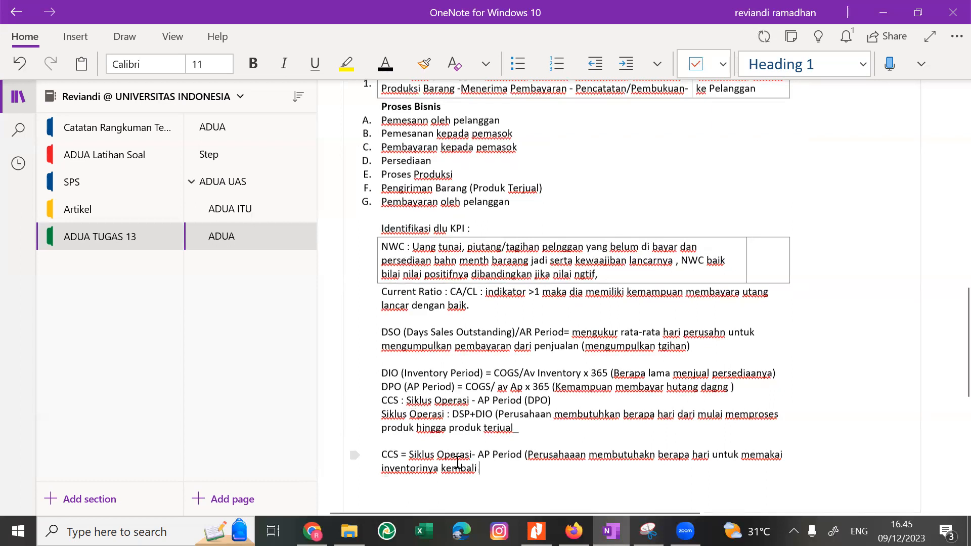
# Replace the word "inventorinya" with "investasinya" in the CCS explanation.
pyautogui.doubleClick(438, 466)
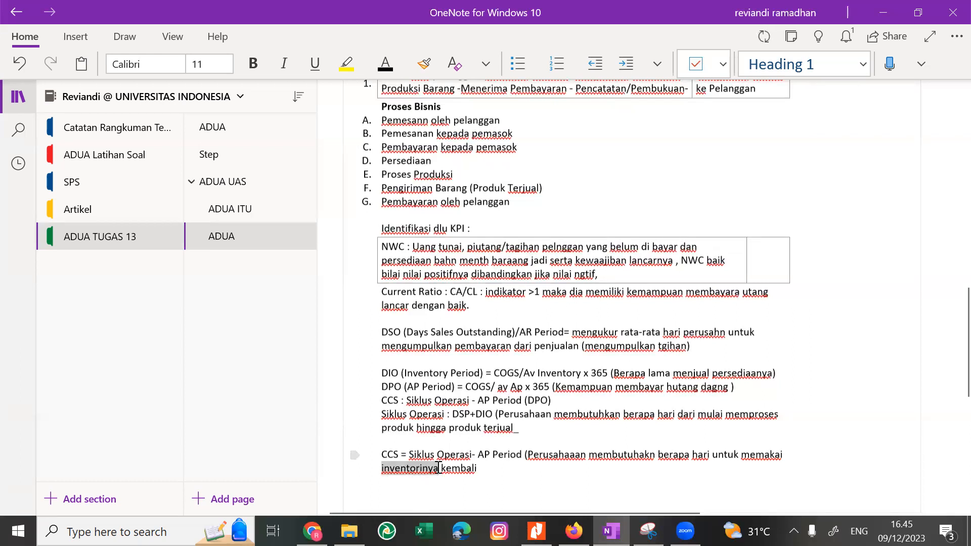
pyautogui.write('investa')
pyautogui.write('sinya')
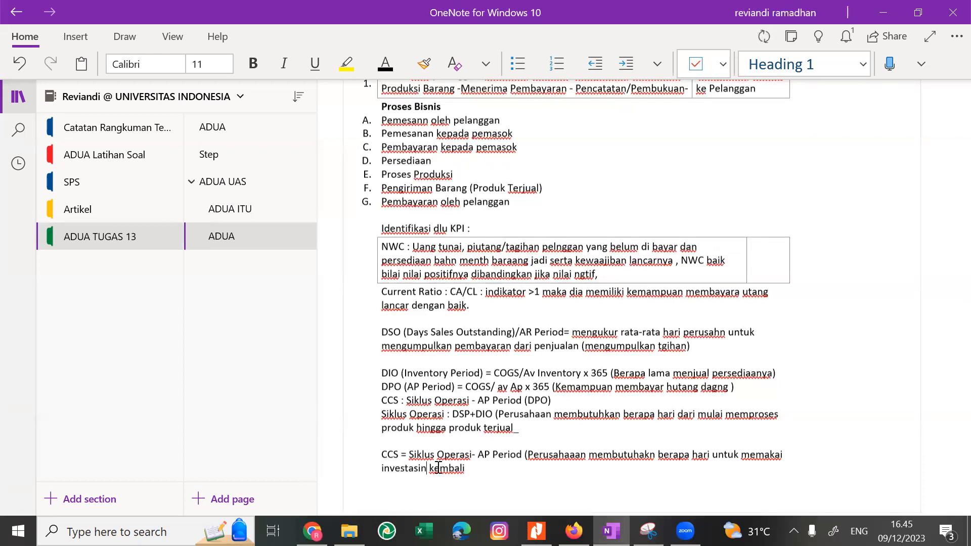
# Finish the CCS explanation with "atau perusahaaan tertahan pada investasi sblmny)".
pyautogui.press('End')
pyautogui.write('atau')
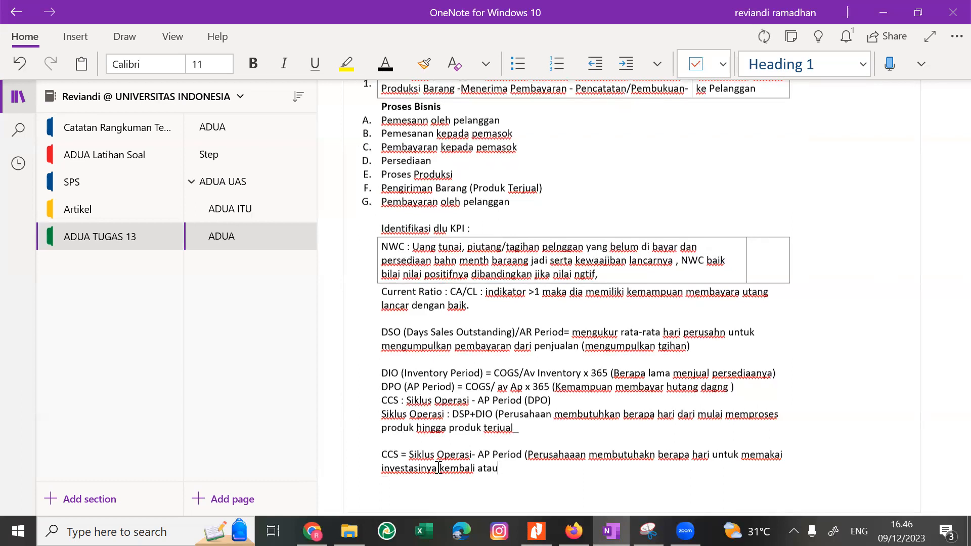
pyautogui.write(' perusahaaan t')
pyautogui.write('an pada investasi')
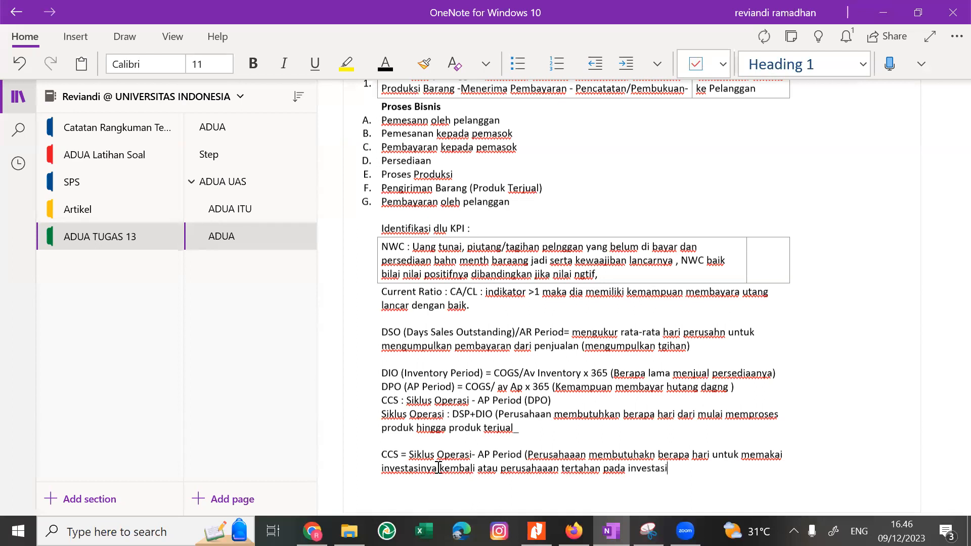
pyautogui.press('BackSpace')
pyautogui.write('ny)')
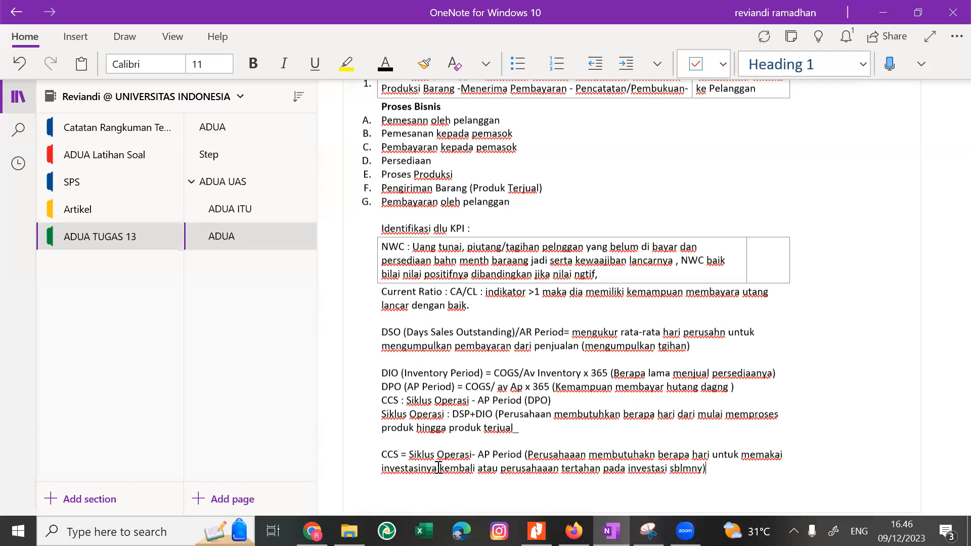
# Switch to Chrome, search Google for "cash conversion cycle adalah" and open the lp2m.uma.ac.id article on it.
pyautogui.hotkey('alt', 'Tab')
pyautogui.hotkey('alt', 'Tab')
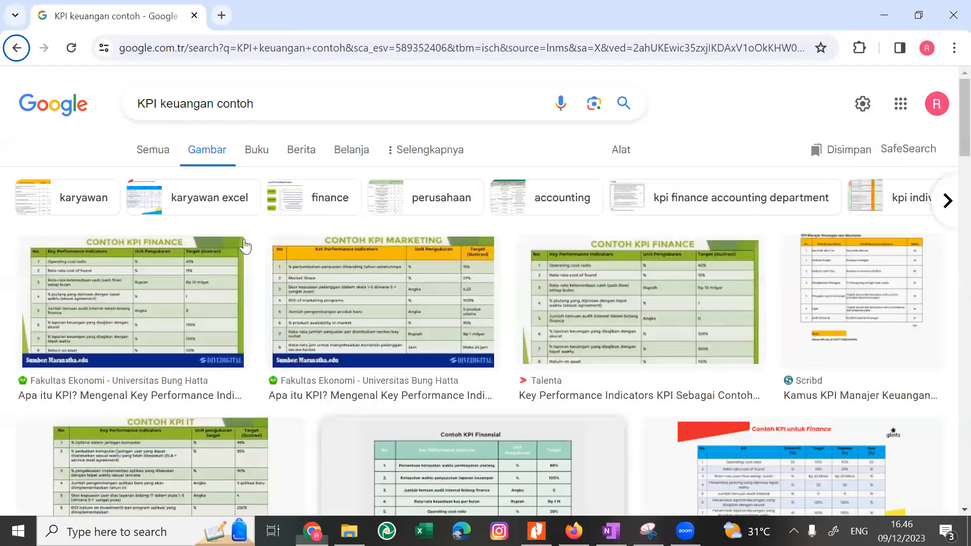
pyautogui.click(153, 152)
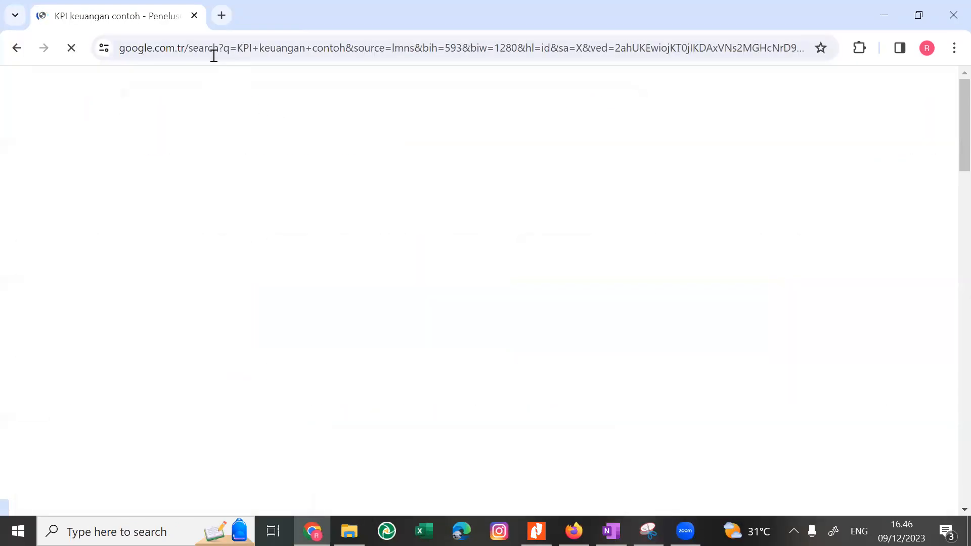
pyautogui.click(213, 56)
pyautogui.write('google.com.tr')
pyautogui.press('Return')
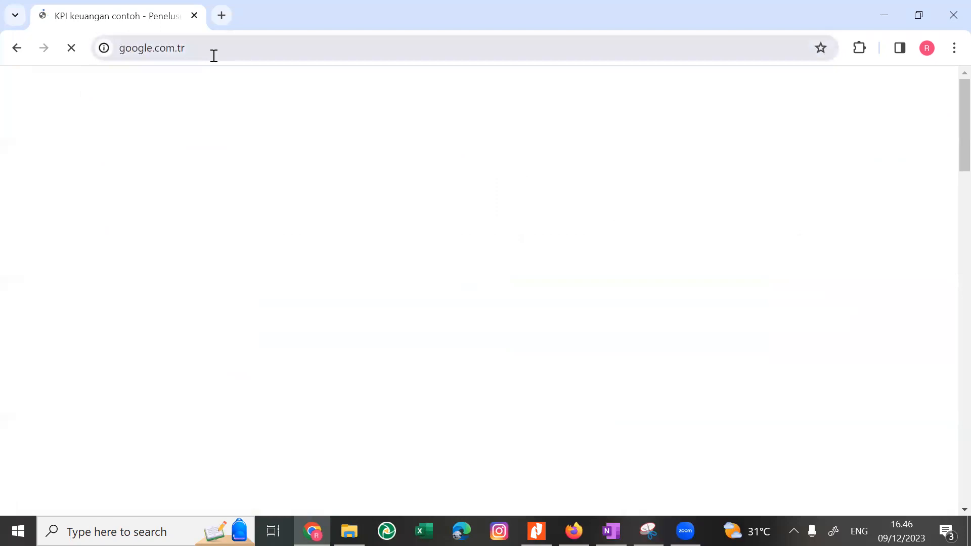
pyautogui.write('cash con')
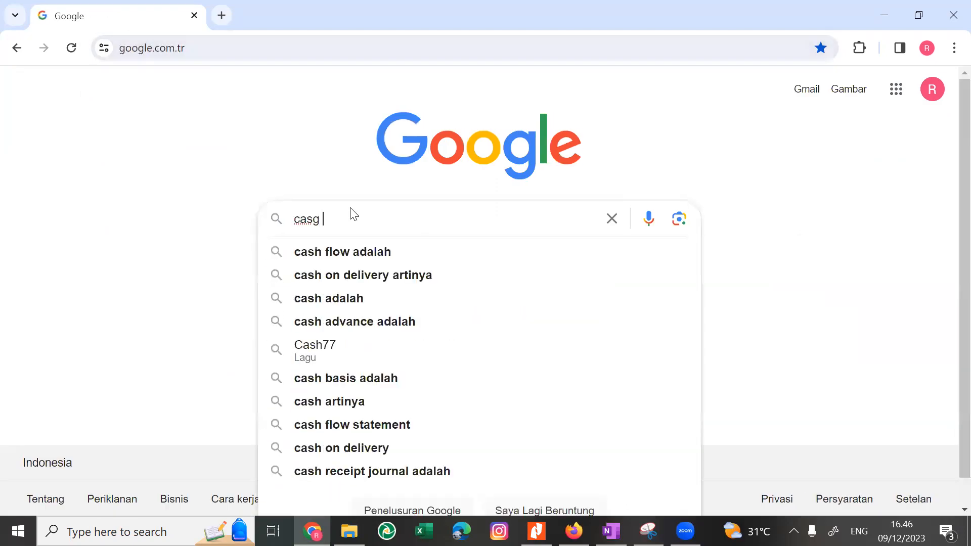
pyautogui.press('Down')
pyautogui.press('Down')
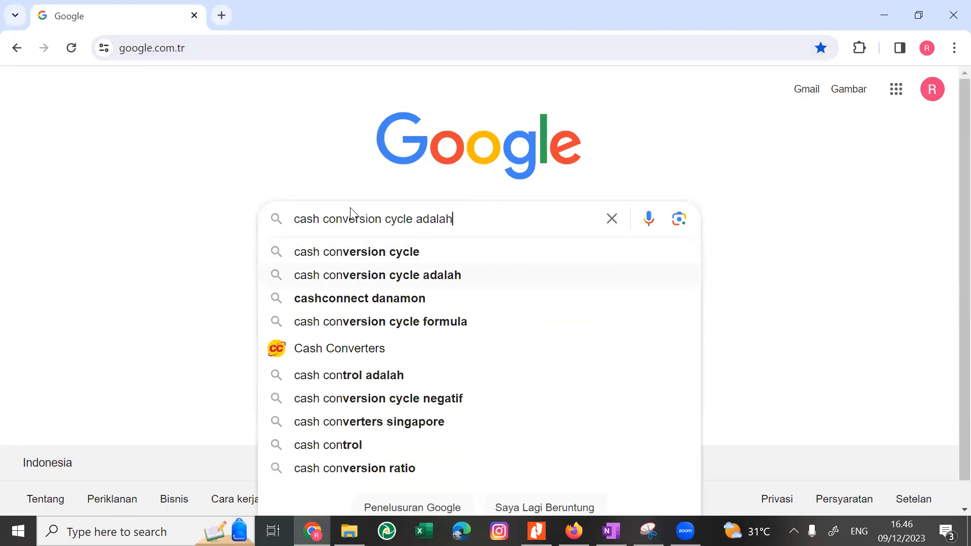
pyautogui.press('Return')
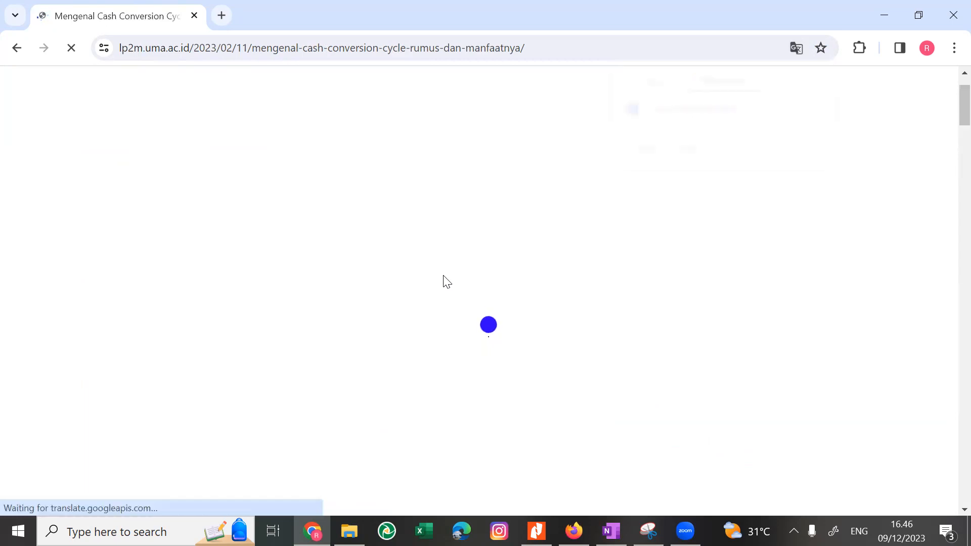
# Read the article's opening definition of Siklus Konversi Kas and select its first two paragraphs, down to "likuiditas".
pyautogui.scroll(-3, 363, 387)
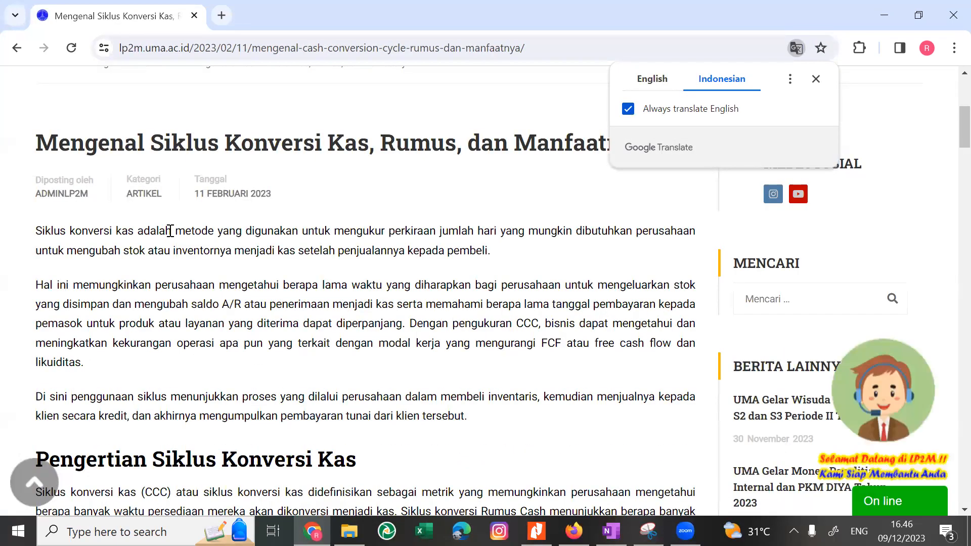
pyautogui.moveTo(183, 233); pyautogui.dragTo(506, 261)
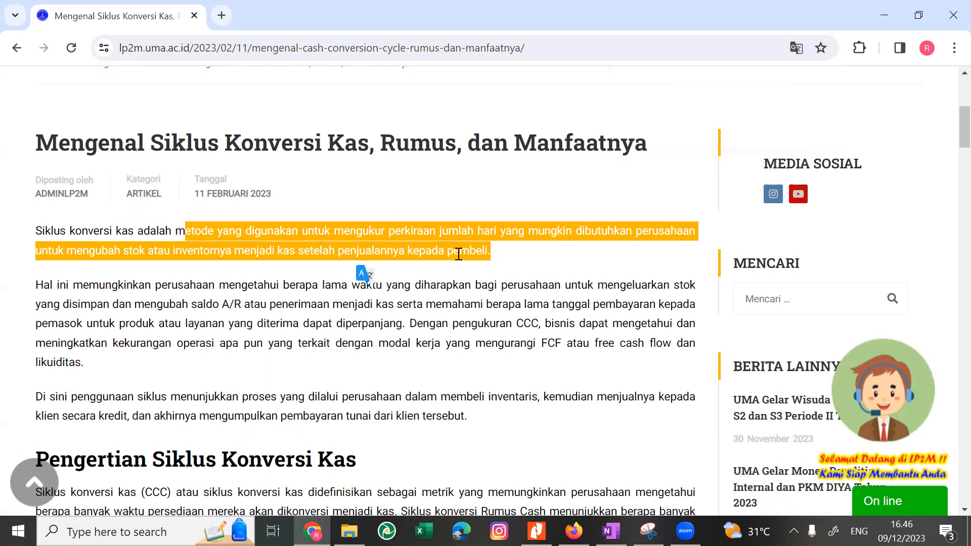
pyautogui.scroll(-1, 458, 254)
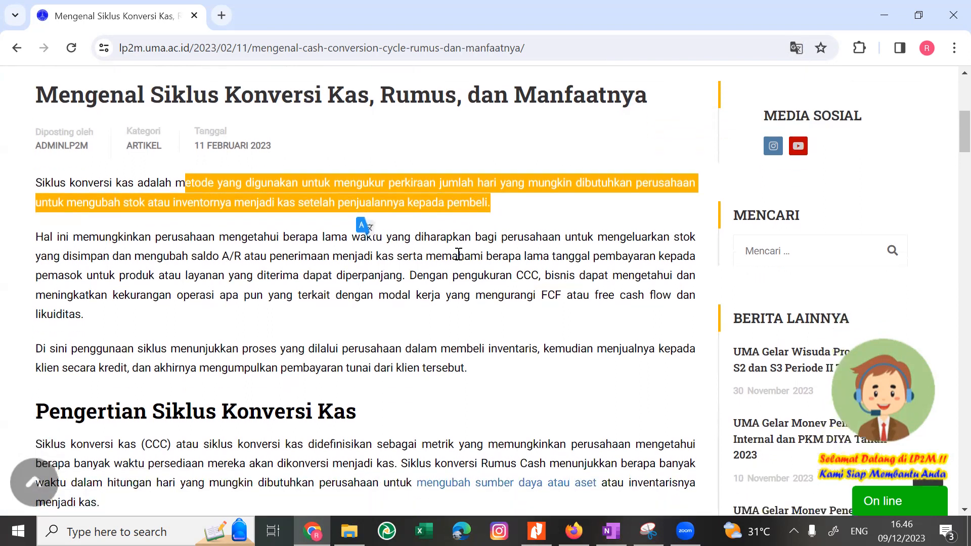
pyautogui.click(180, 196)
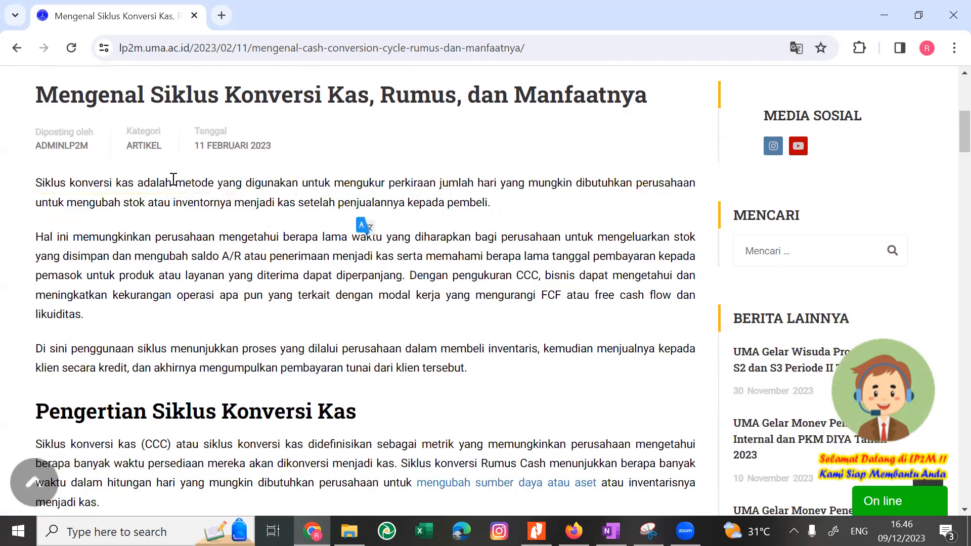
pyautogui.moveTo(40, 179); pyautogui.dragTo(111, 311)
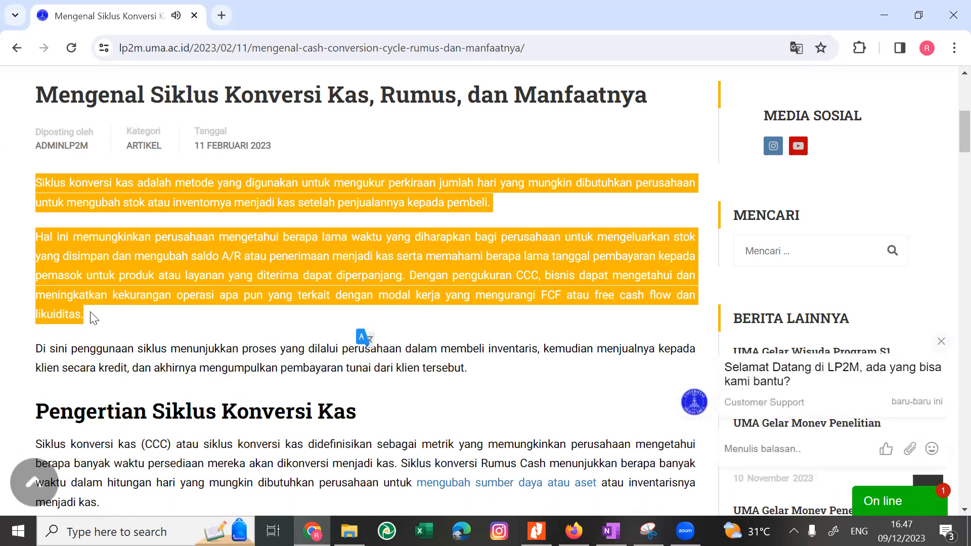
# Copy the first sentence under "Pengertian Siklus Konversi Kas" into the OneNote page below the CCS explanation, and remove the pasted source link.
pyautogui.scroll(-4, 89, 316)
pyautogui.click(15, 286)
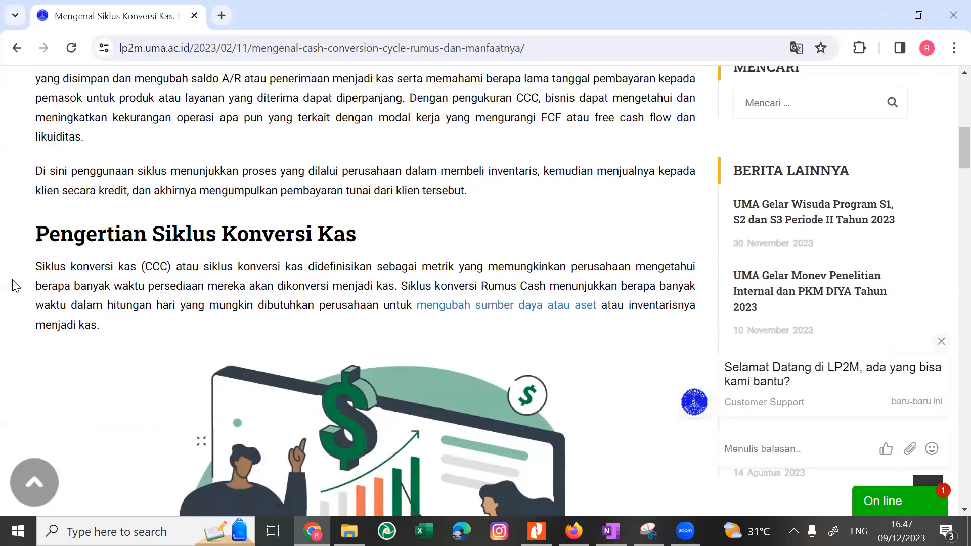
pyautogui.moveTo(36, 268); pyautogui.dragTo(400, 288)
pyautogui.hotkey('ctrl', 'c')
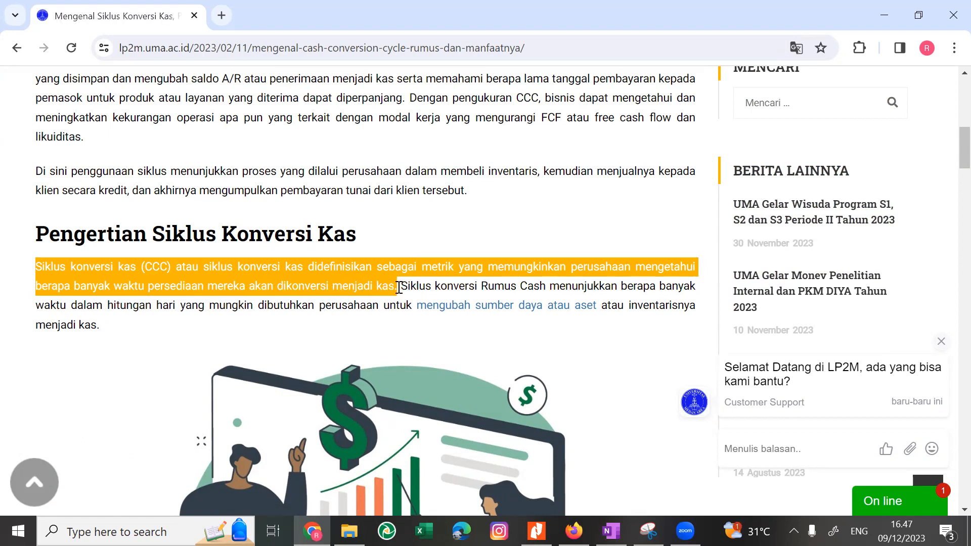
pyautogui.hotkey('alt', 'Tab')
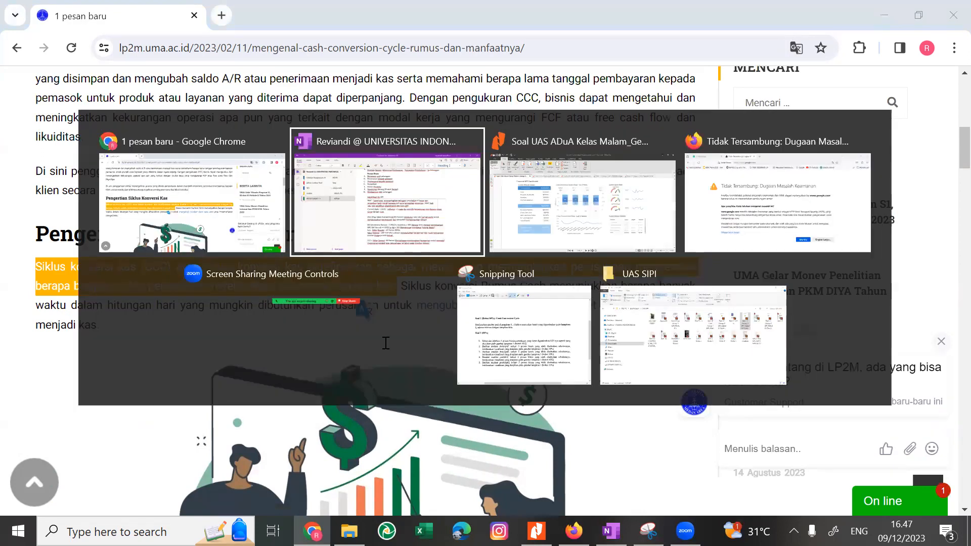
pyautogui.hotkey('ctrl', 'v')
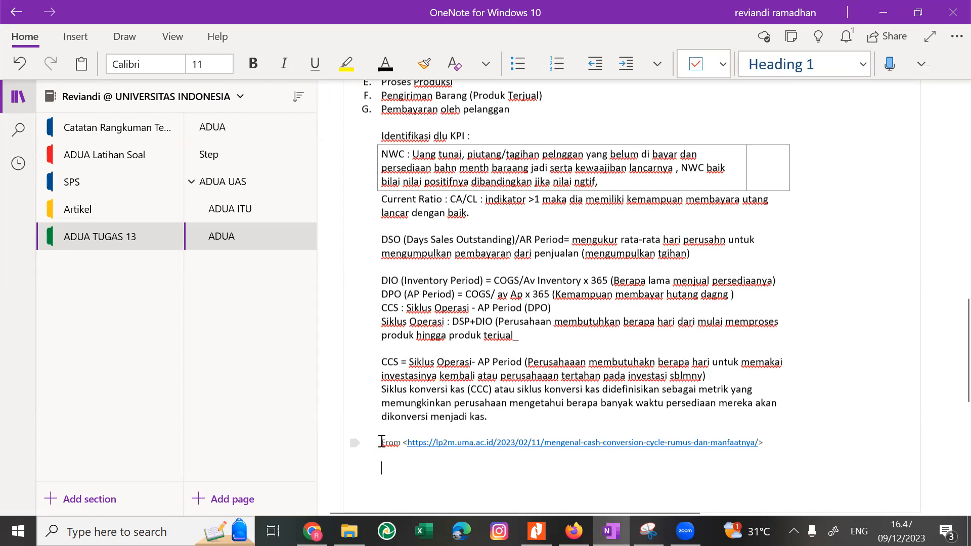
pyautogui.moveTo(382, 442); pyautogui.dragTo(561, 490)
pyautogui.press('Delete')
# Copy the article sentence from "Secara keseluruhan" to "pendapatan dari penjualan." in Chrome into the OneNote page below the CCC definition, without its source link.
pyautogui.hotkey('alt', 'Tab')
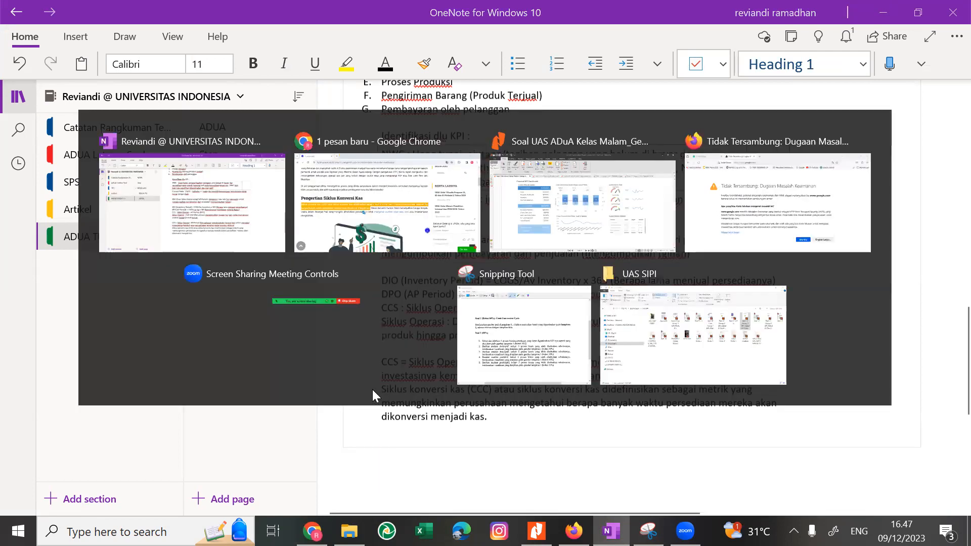
pyautogui.scroll(-10, 372, 389)
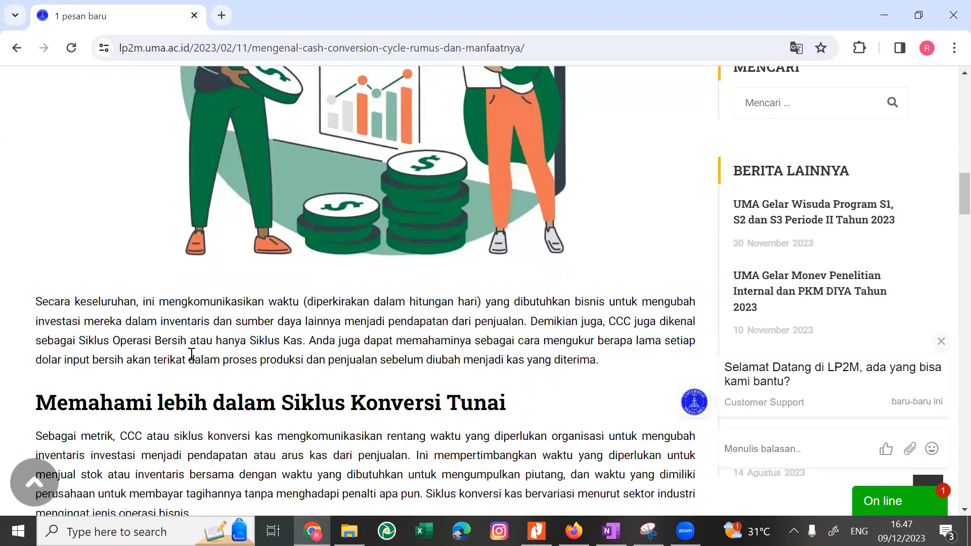
pyautogui.moveTo(231, 302); pyautogui.dragTo(159, 337)
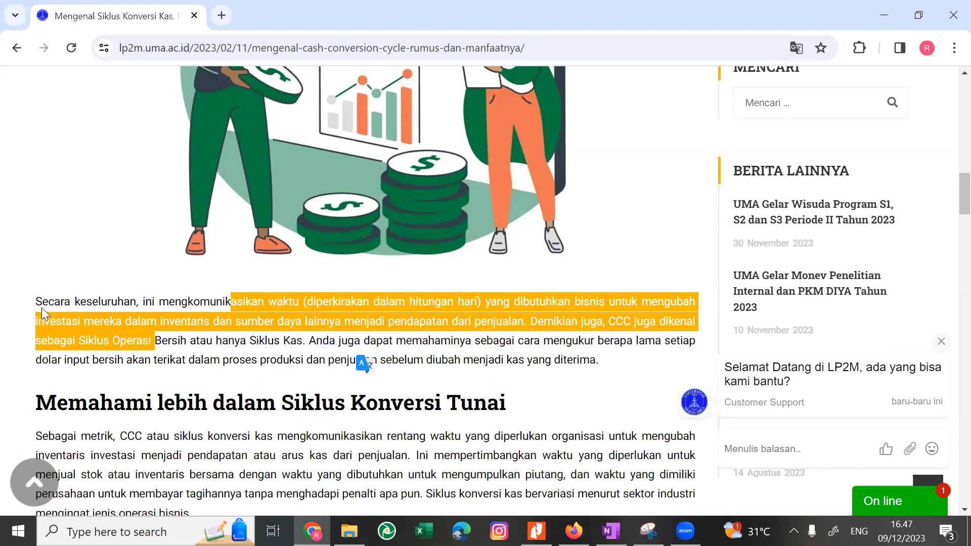
pyautogui.moveTo(38, 305); pyautogui.dragTo(546, 324)
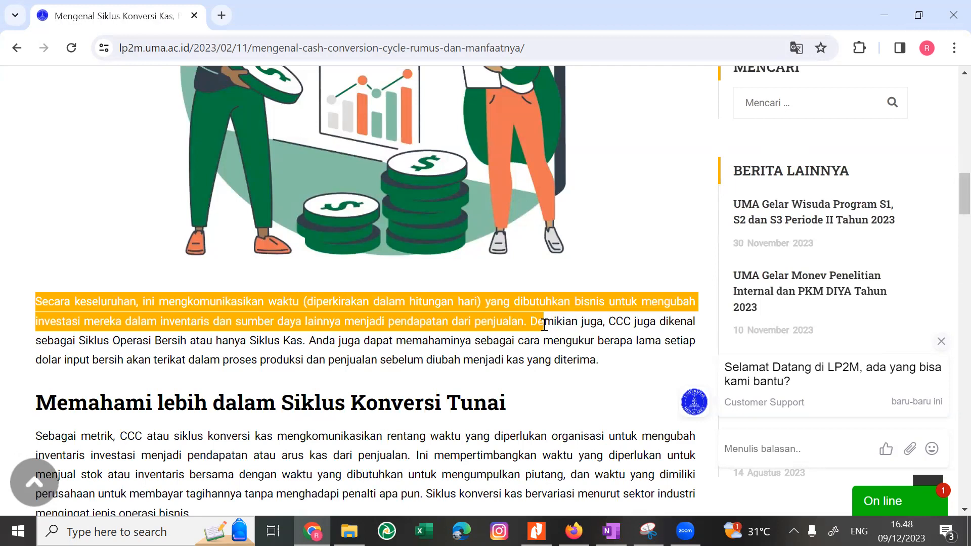
pyautogui.moveTo(545, 324); pyautogui.dragTo(527, 320)
pyautogui.hotkey('ctrl', 'c')
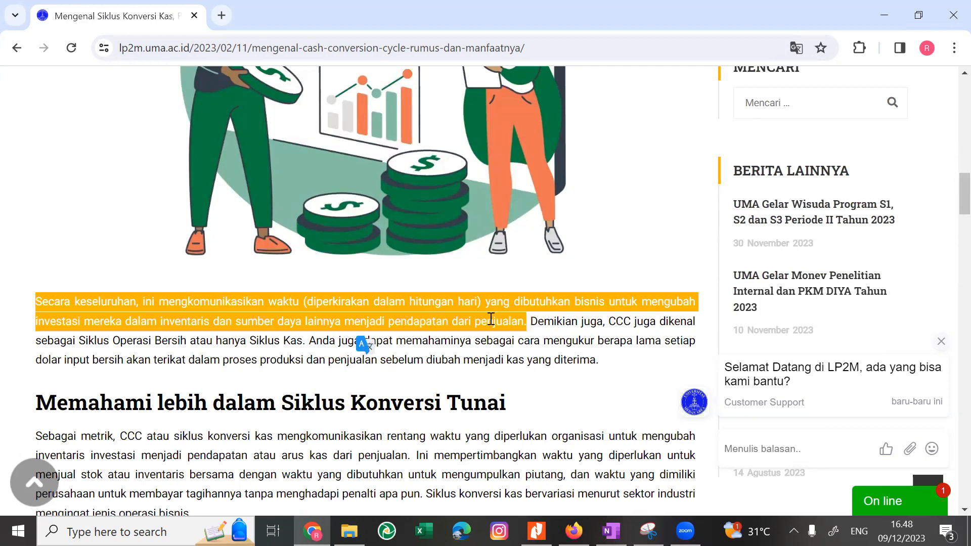
pyautogui.hotkey('alt', 'Tab')
pyautogui.hotkey('ctrl', 'v')
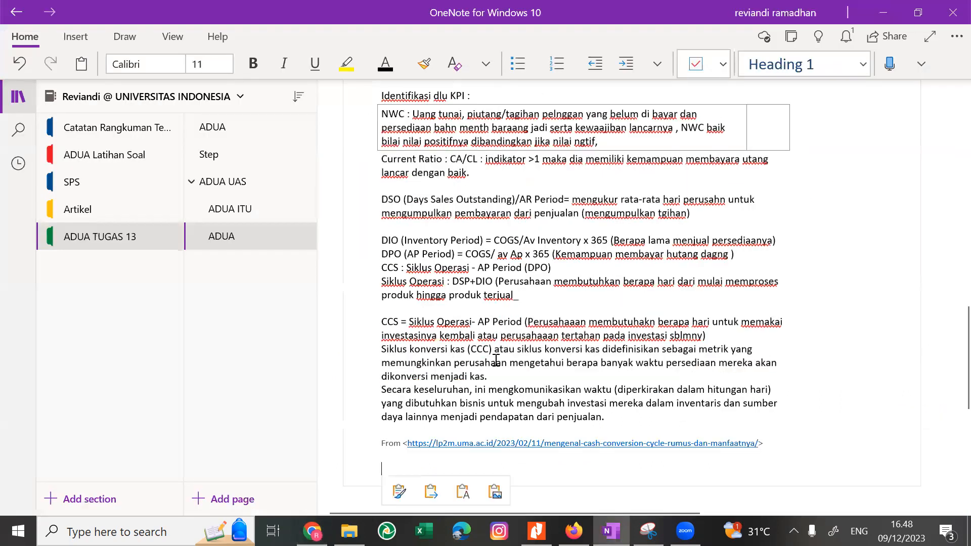
pyautogui.click(332, 455)
pyautogui.press('Delete')
# Return to the article in Chrome and read its sections on understanding the CCC, the CCC formula, DIO and DSO.
pyautogui.hotkey('alt', 'Tab')
pyautogui.scroll(-5, 241, 420)
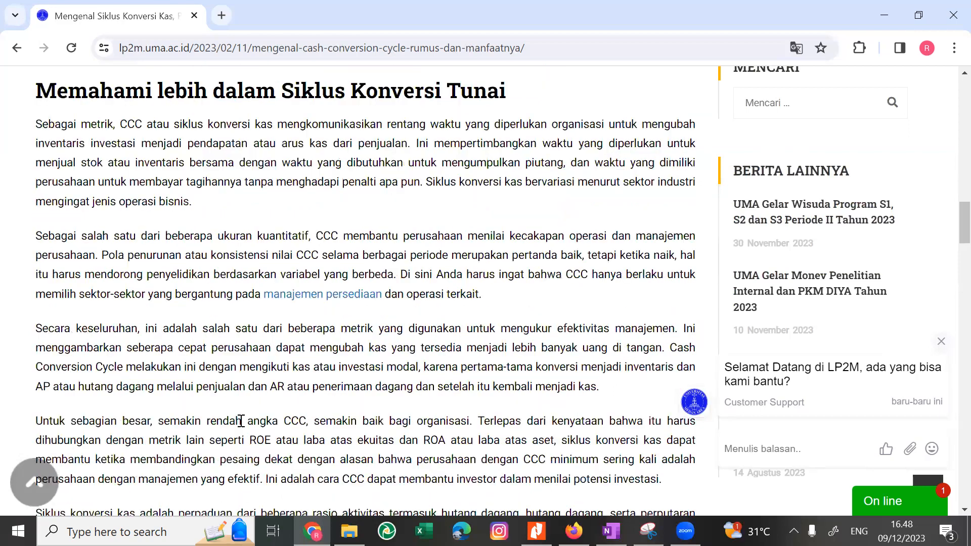
pyautogui.scroll(-6, 242, 421)
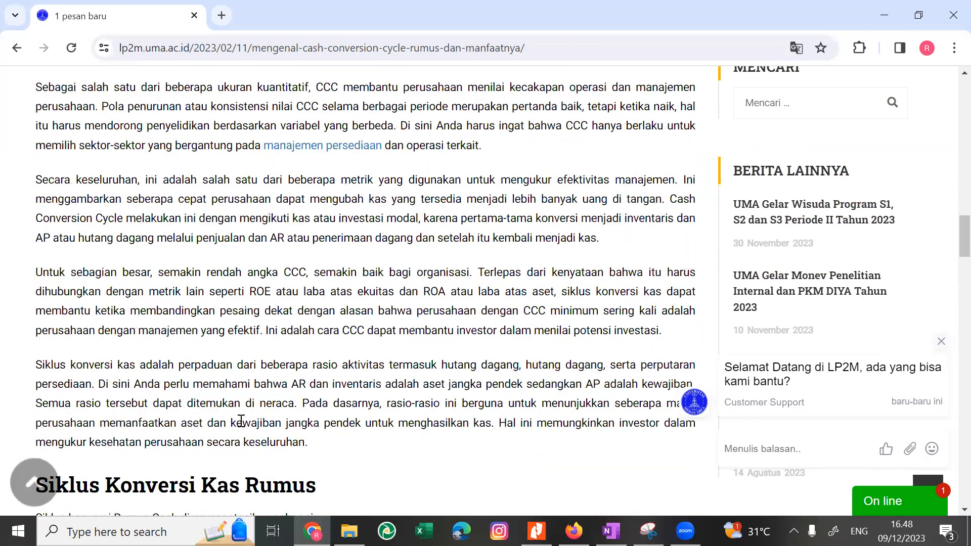
pyautogui.scroll(-2, 241, 421)
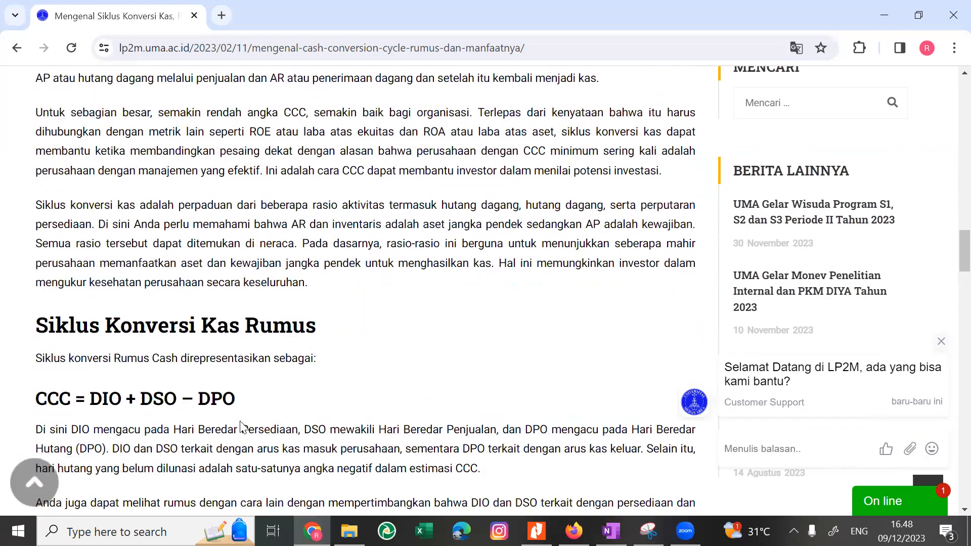
pyautogui.moveTo(197, 347); pyautogui.dragTo(199, 419)
pyautogui.scroll(-3, 199, 419)
pyautogui.scroll(-6, 167, 444)
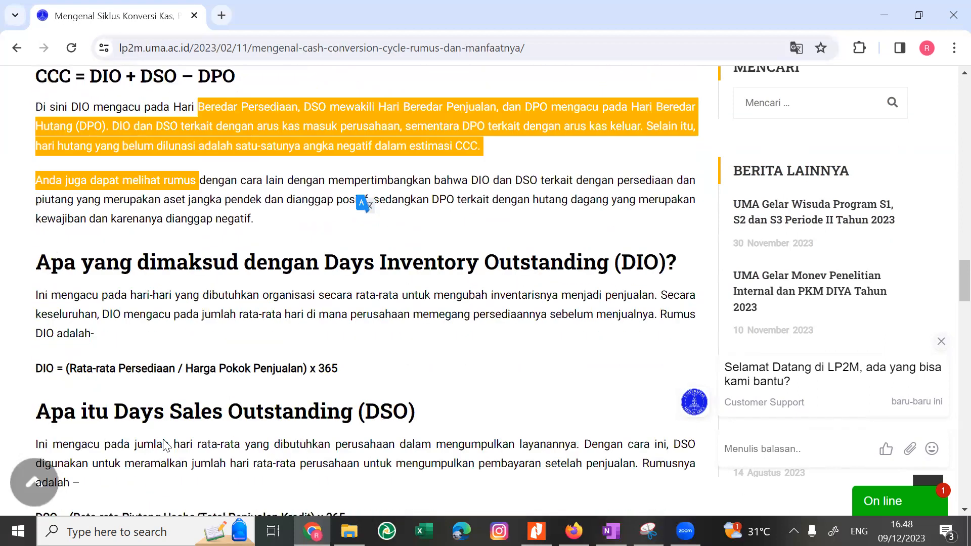
pyautogui.moveTo(256, 260); pyautogui.dragTo(302, 257)
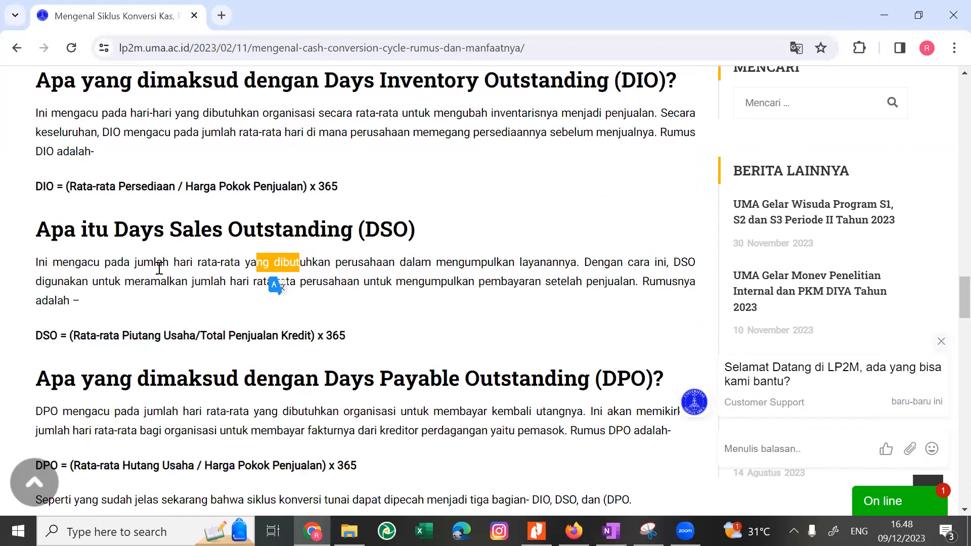
pyautogui.click(67, 264)
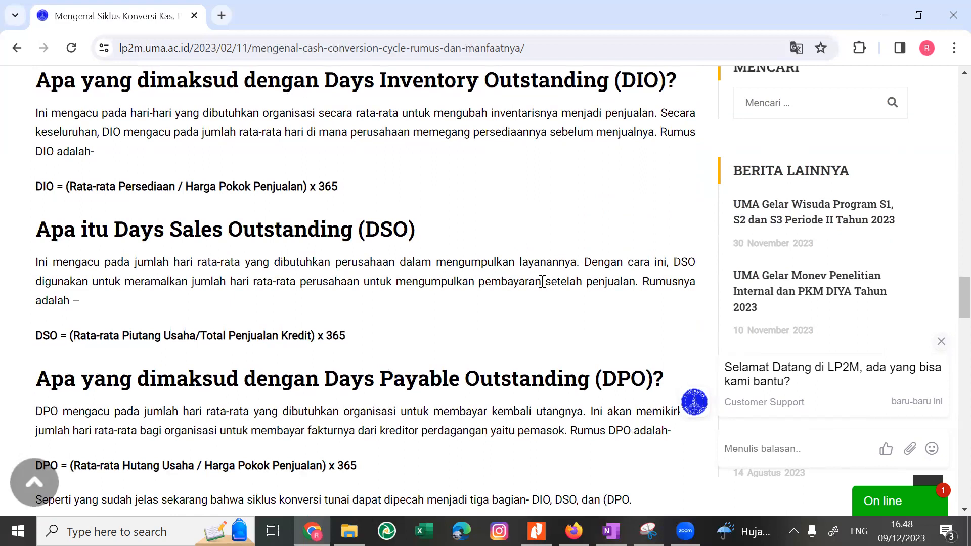
# Read the article's Days Payable Outstanding (DPO) section and its formula, comparing it with the DSO section above.
pyautogui.scroll(-1, 489, 281)
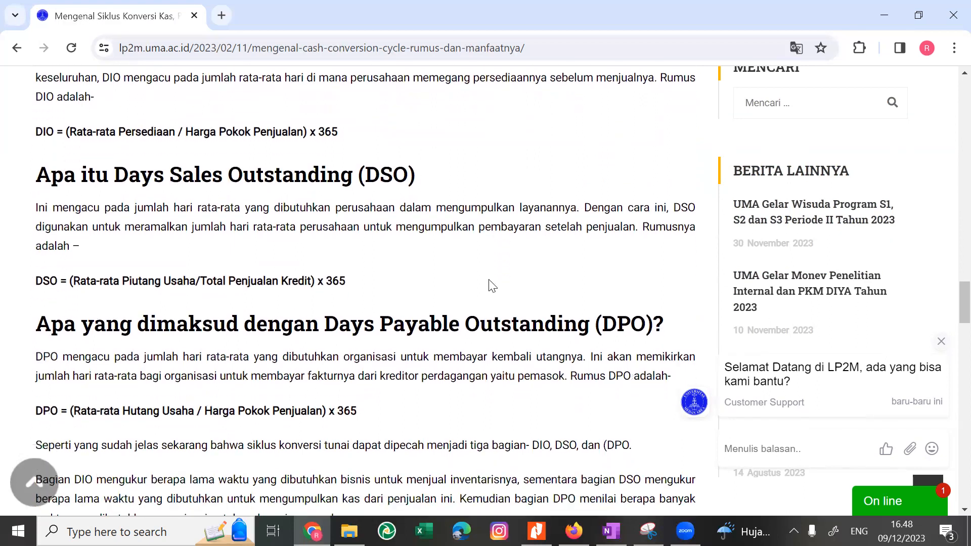
pyautogui.scroll(-1, 489, 286)
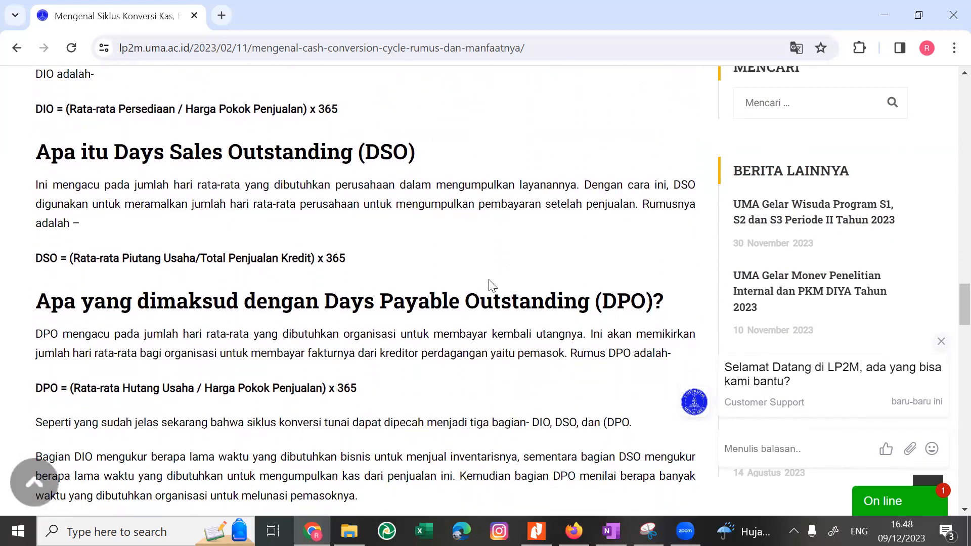
pyautogui.scroll(-1, 489, 283)
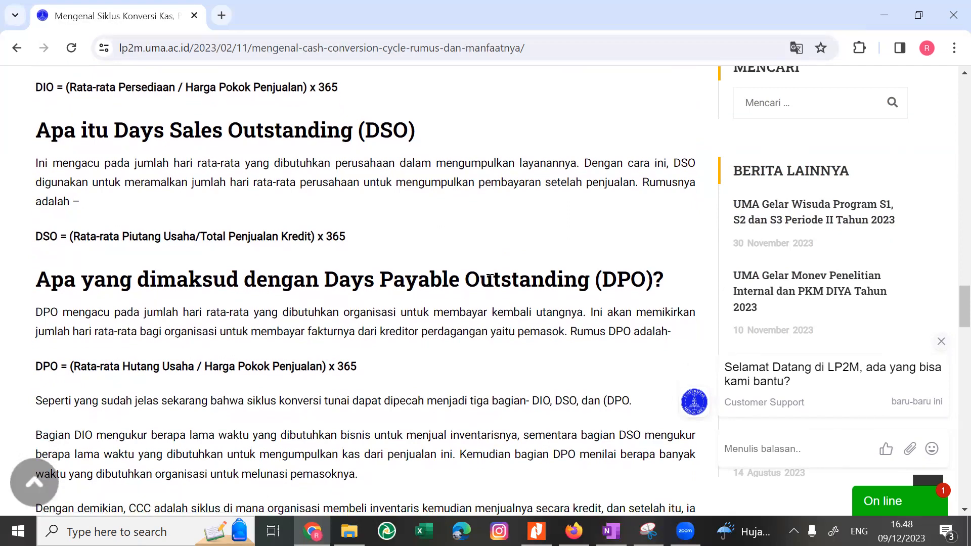
pyautogui.scroll(-1, 489, 278)
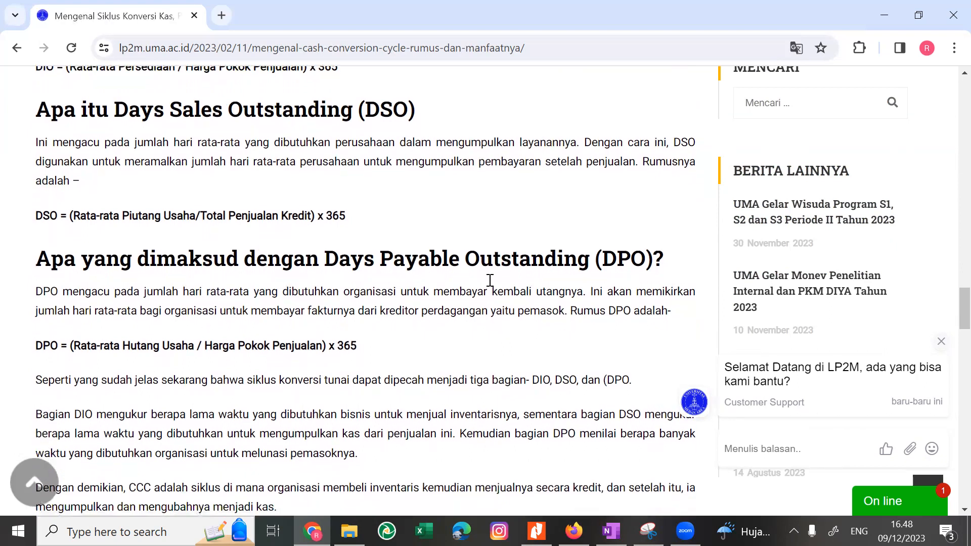
pyautogui.scroll(1, 489, 280)
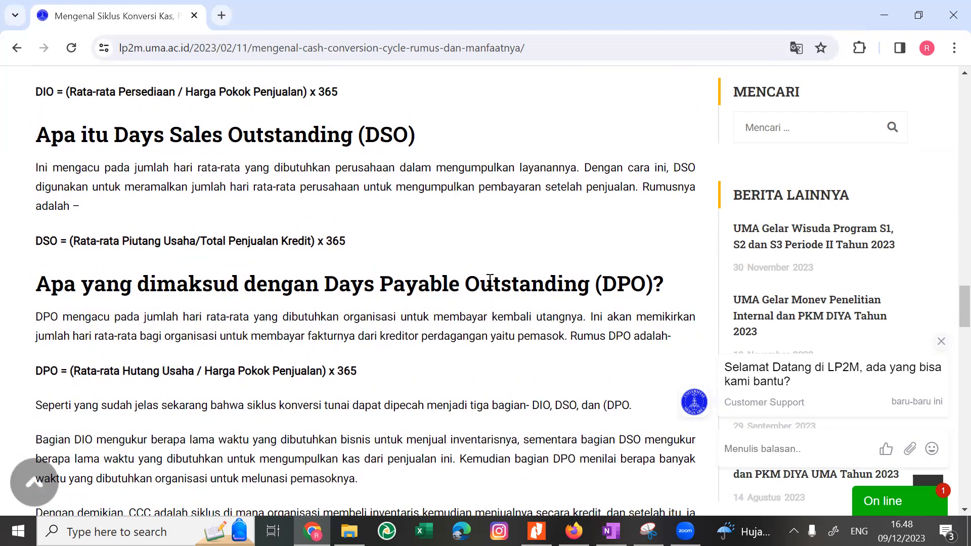
pyautogui.scroll(-1, 490, 279)
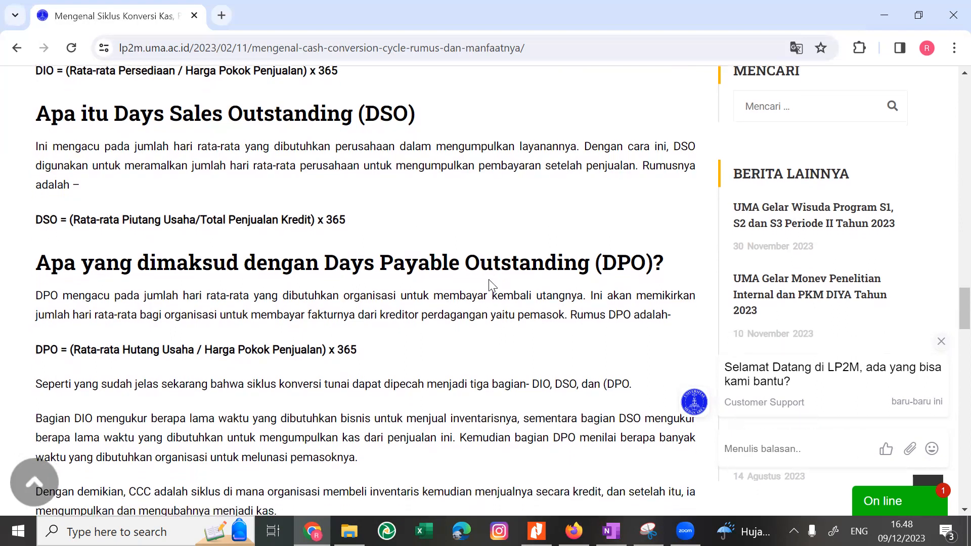
pyautogui.scroll(-2, 490, 282)
pyautogui.scroll(-1, 490, 279)
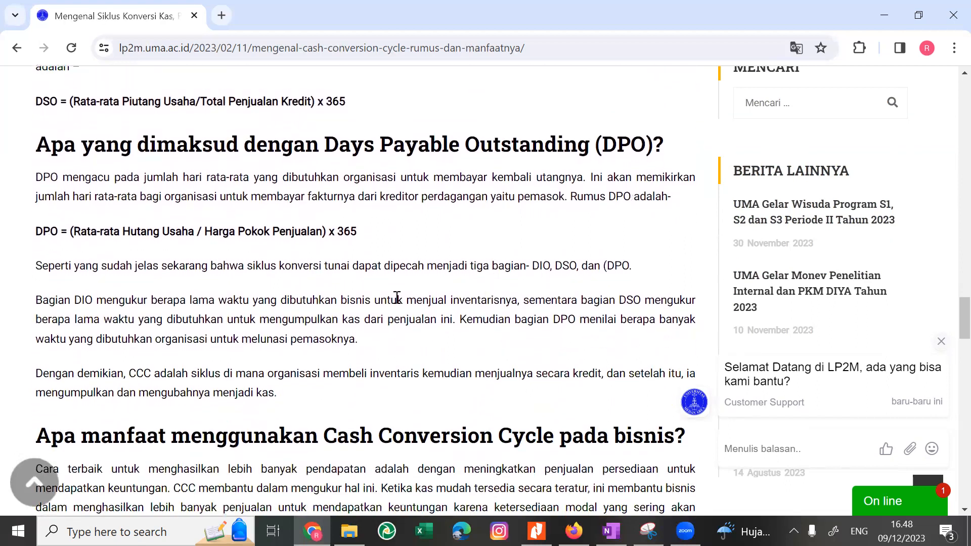
pyautogui.scroll(1, 397, 302)
pyautogui.scroll(1, 397, 303)
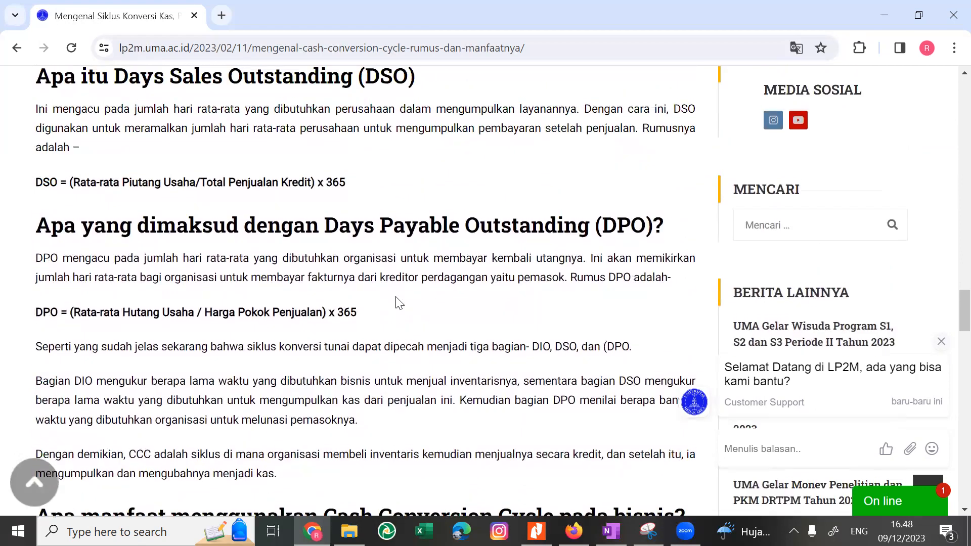
pyautogui.scroll(-1, 398, 303)
pyautogui.scroll(-1, 398, 301)
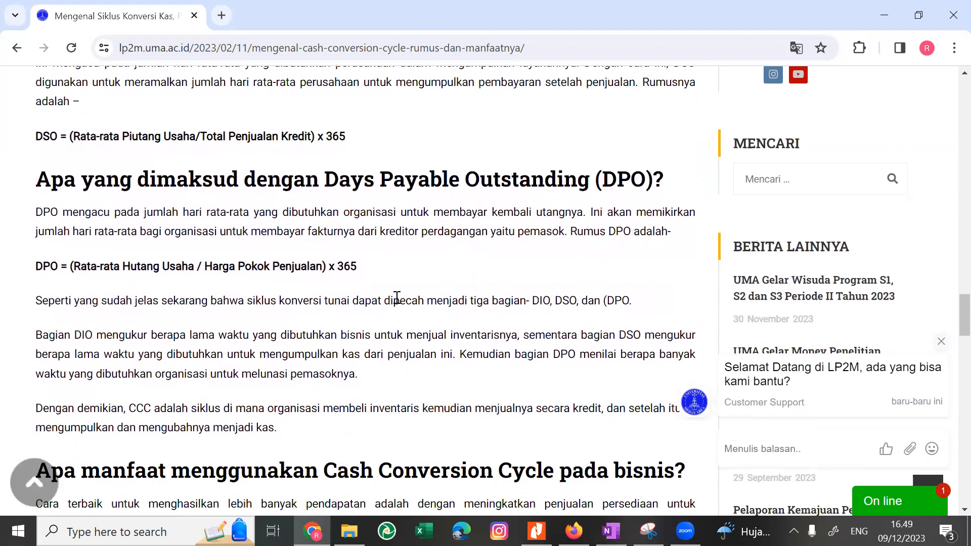
pyautogui.scroll(-1, 397, 298)
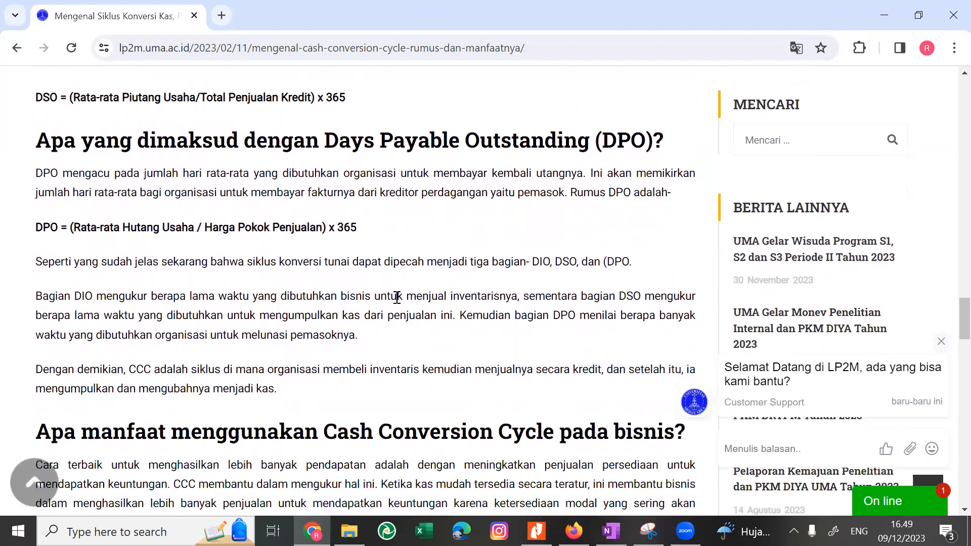
# Reread the Days Sales Outstanding (DSO) definition, highlighting its text from "rata-rata" to "pembayaran".
pyautogui.scroll(2, 396, 299)
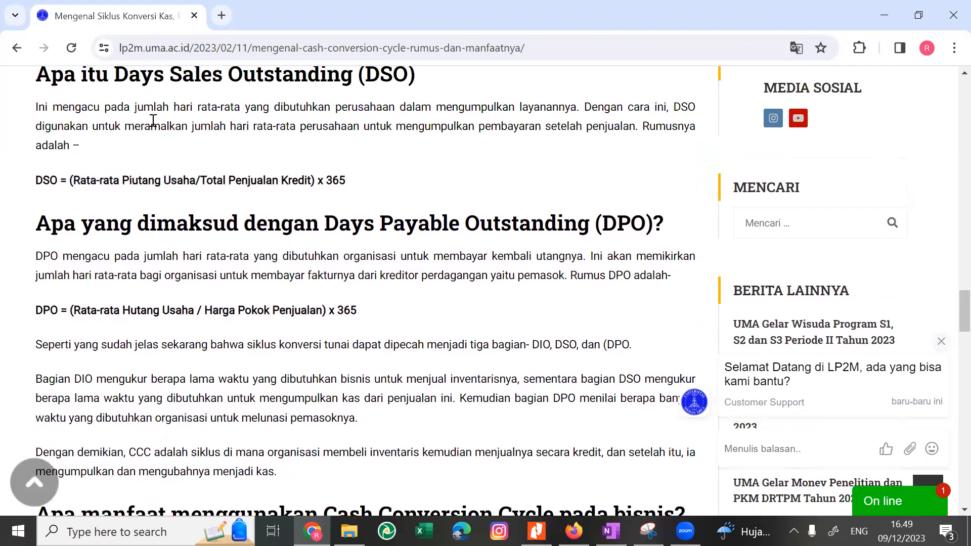
pyautogui.scroll(1, 153, 123)
pyautogui.moveTo(140, 156); pyautogui.dragTo(140, 205)
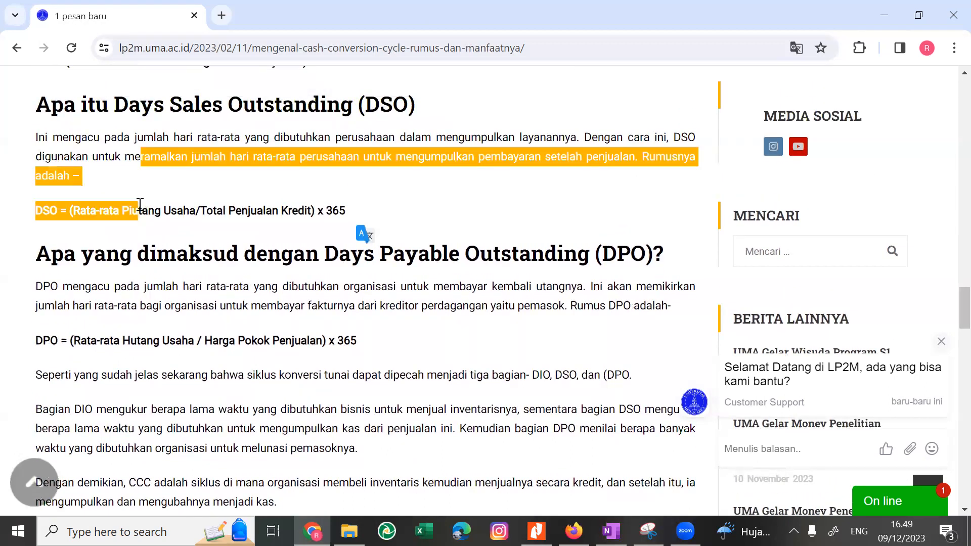
pyautogui.click(155, 152)
pyautogui.moveTo(190, 142); pyautogui.dragTo(519, 161)
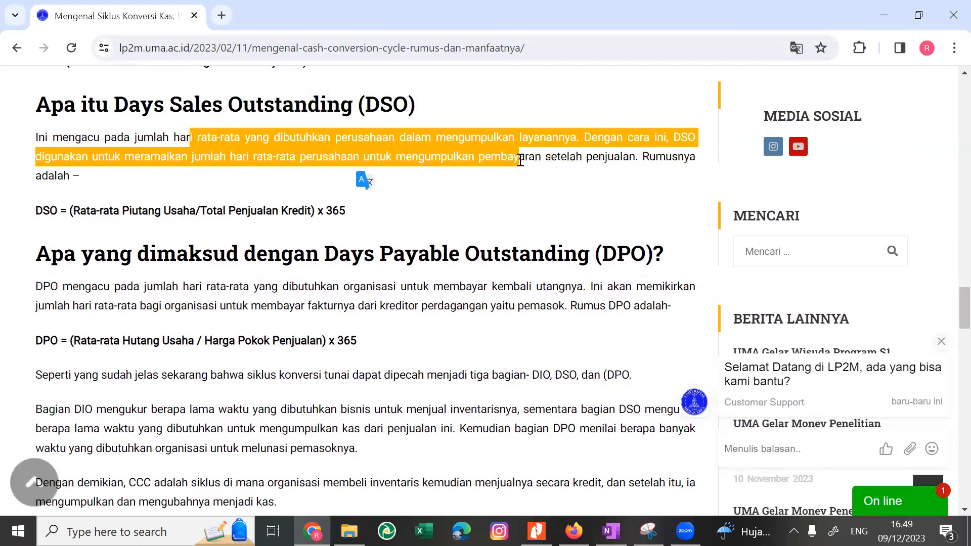
# Read the paragraph below the DPO formula on what DIO, DSO and DPO each measure, highlighting its DIO/DSO and DPO passages.
pyautogui.scroll(-2, 384, 242)
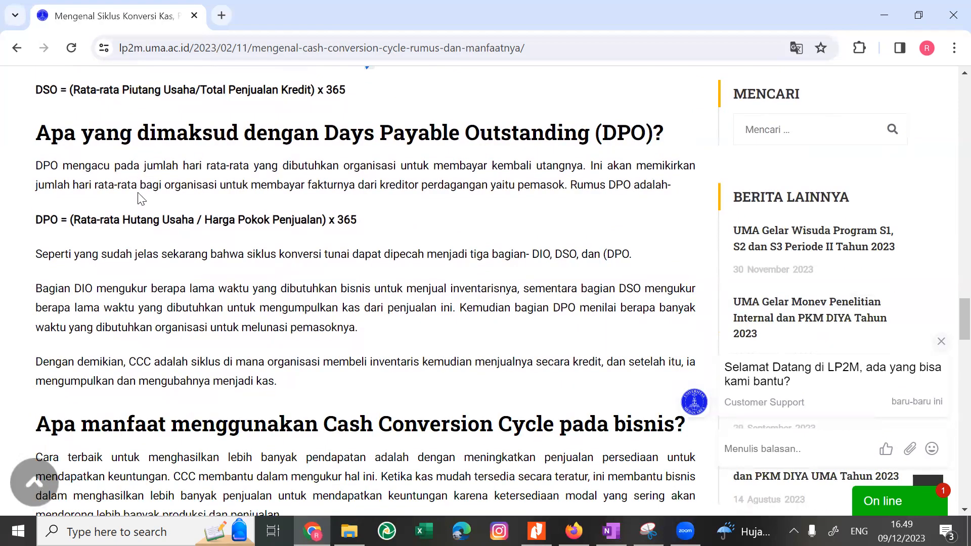
pyautogui.scroll(-1, 129, 266)
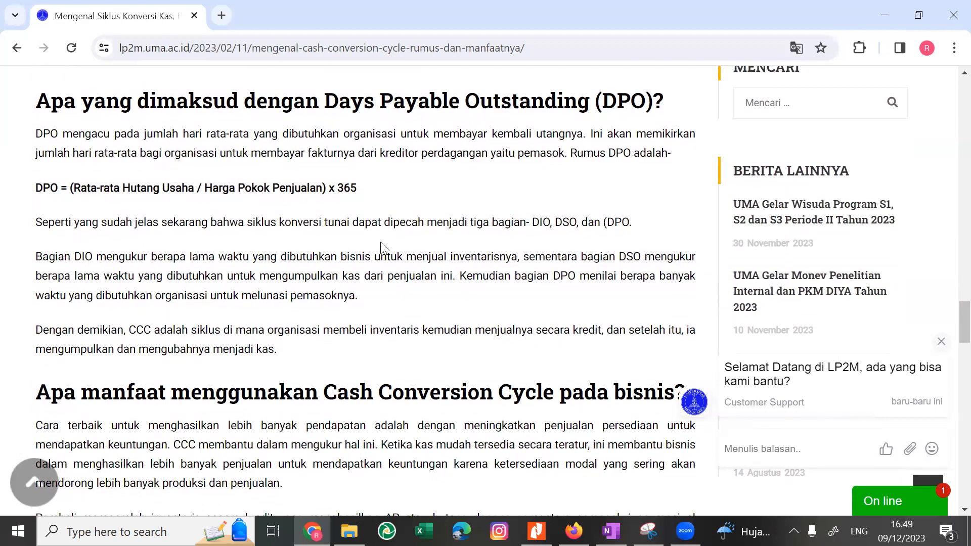
pyautogui.moveTo(402, 257); pyautogui.dragTo(534, 263)
pyautogui.moveTo(473, 271); pyautogui.dragTo(338, 290)
pyautogui.moveTo(256, 289); pyautogui.dragTo(297, 288)
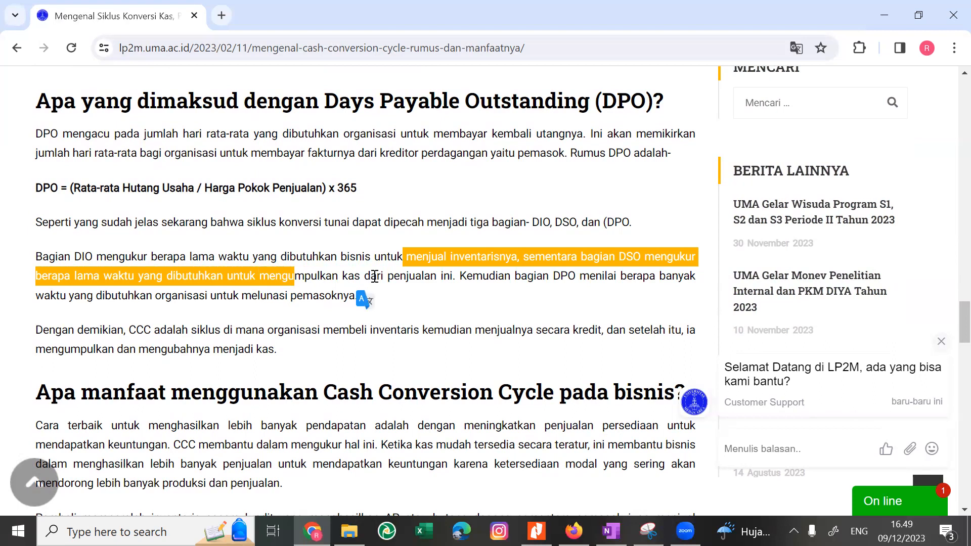
pyautogui.click(473, 278)
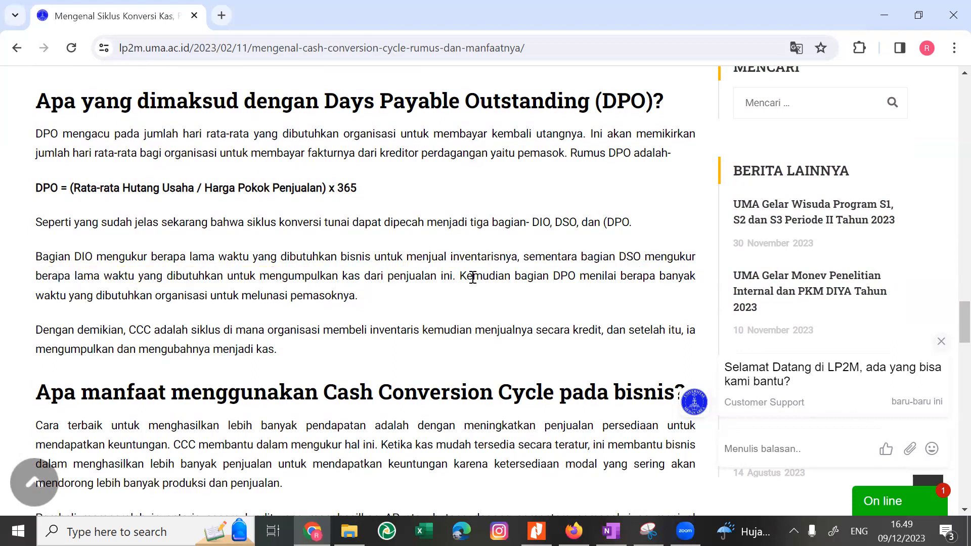
pyautogui.moveTo(472, 279); pyautogui.dragTo(408, 309)
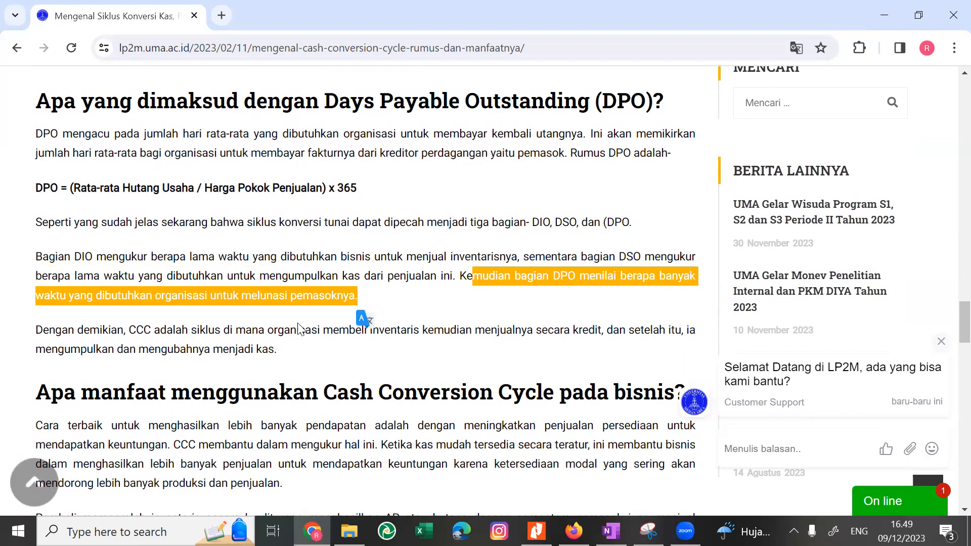
pyautogui.scroll(-1, 230, 344)
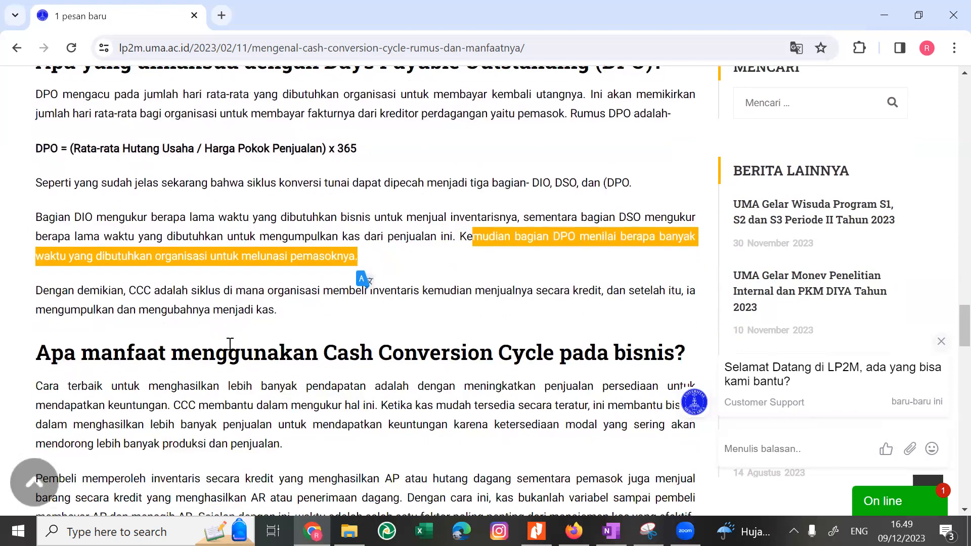
# Switch between OneNote and the article in Chrome, comparing the Proses Bisnis list and KPI notes with the article's CCC text.
pyautogui.hotkey('alt', 'Tab')
pyautogui.scroll(2, 362, 313)
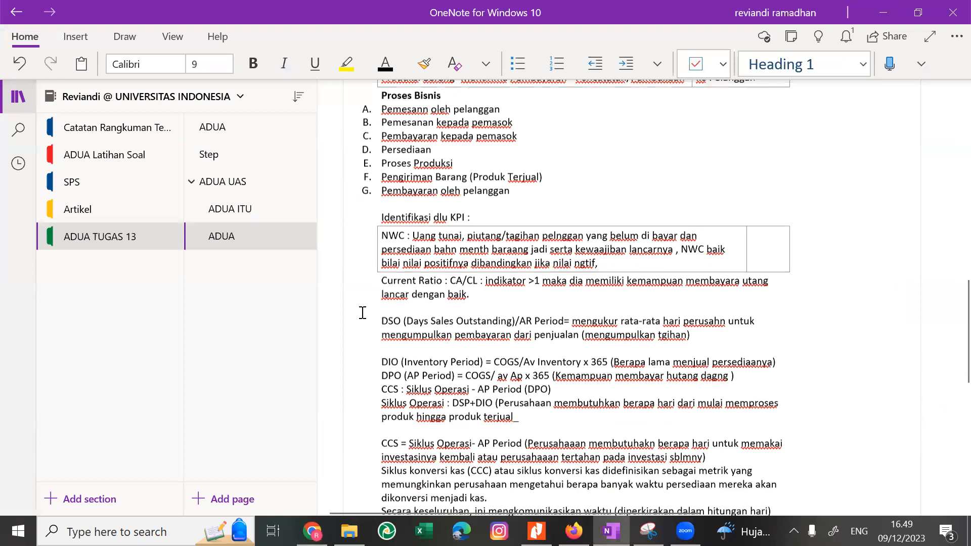
pyautogui.scroll(3, 362, 312)
pyautogui.scroll(-1, 484, 382)
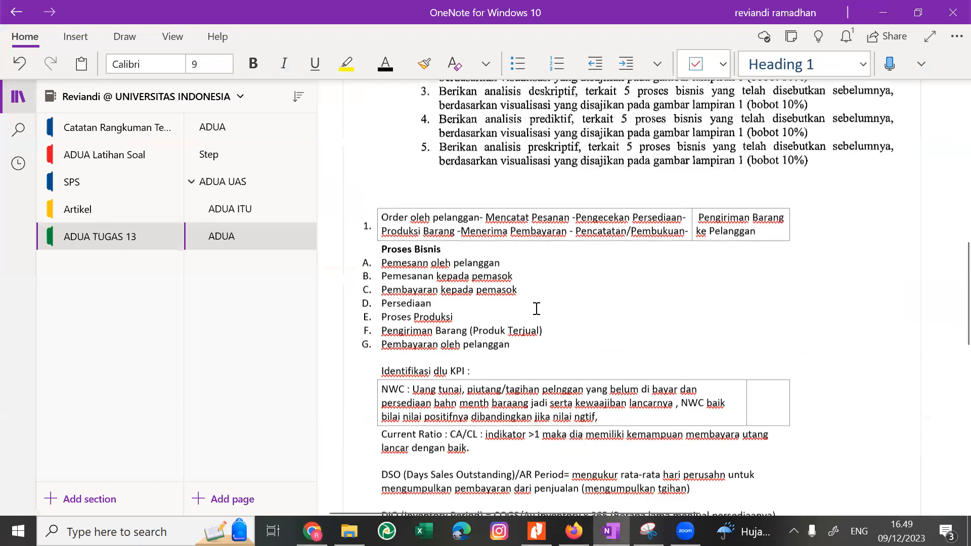
pyautogui.scroll(-2, 506, 344)
pyautogui.hotkey('alt', 'Tab')
pyautogui.scroll(-2, 489, 366)
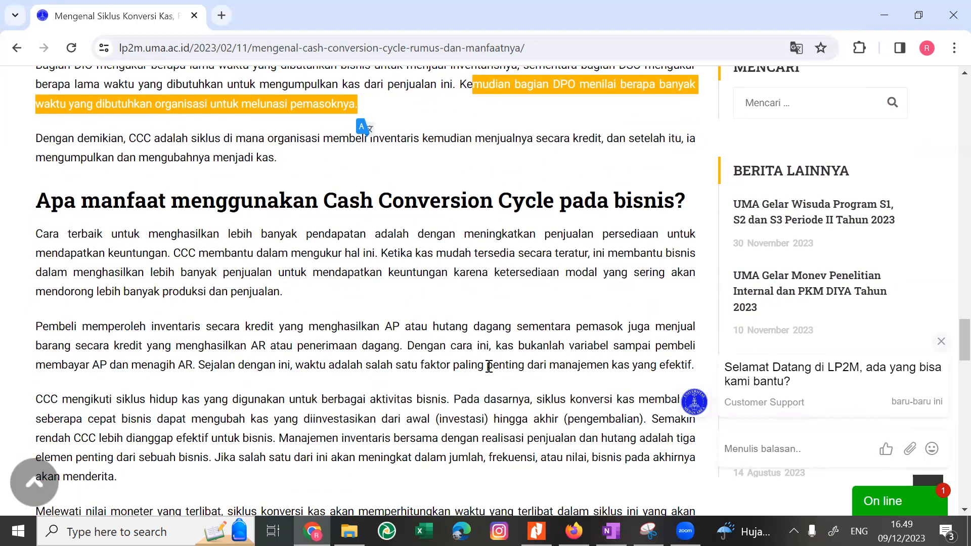
pyautogui.hotkey('alt', 'Tab')
pyautogui.click(393, 226)
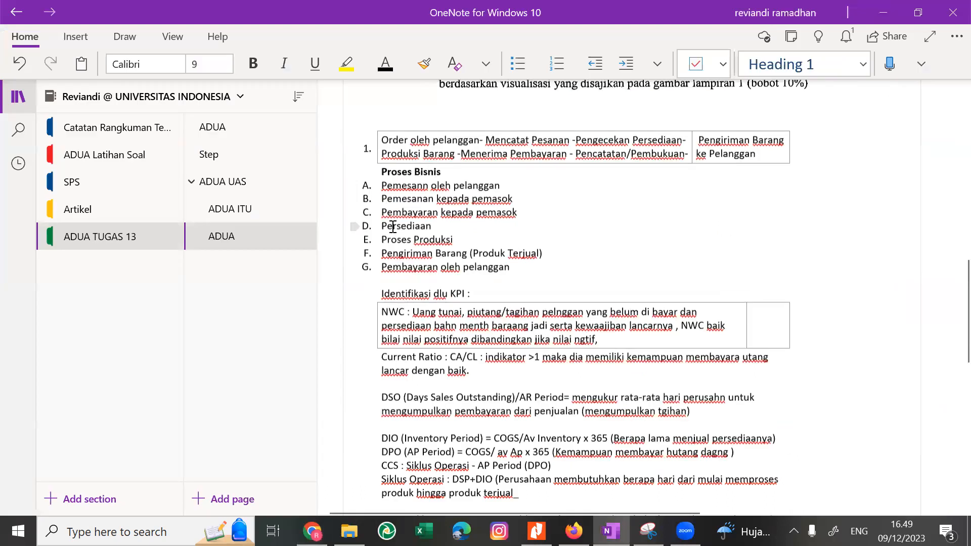
pyautogui.hotkey('alt', 'Tab')
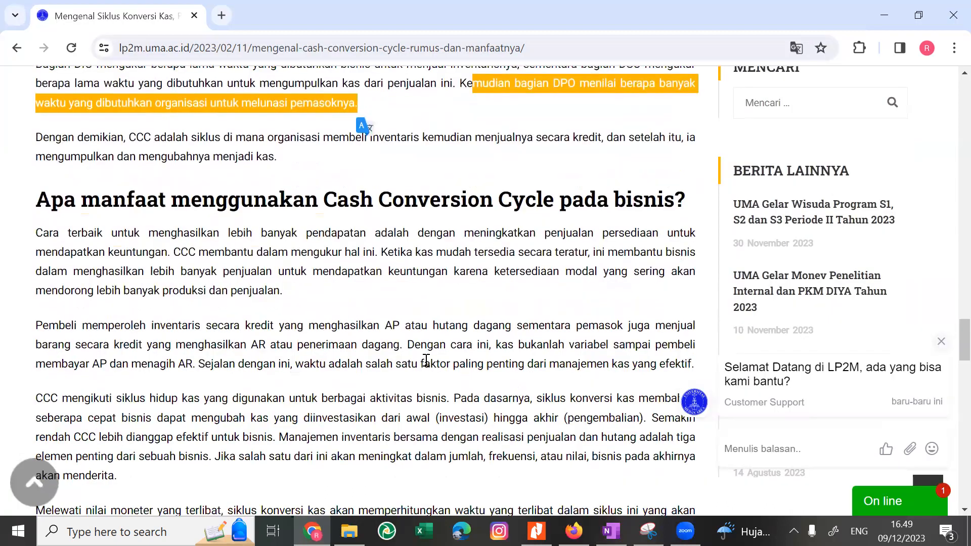
# Close the customer support chat message and the greeting banner covering the article page.
pyautogui.scroll(-3, 427, 360)
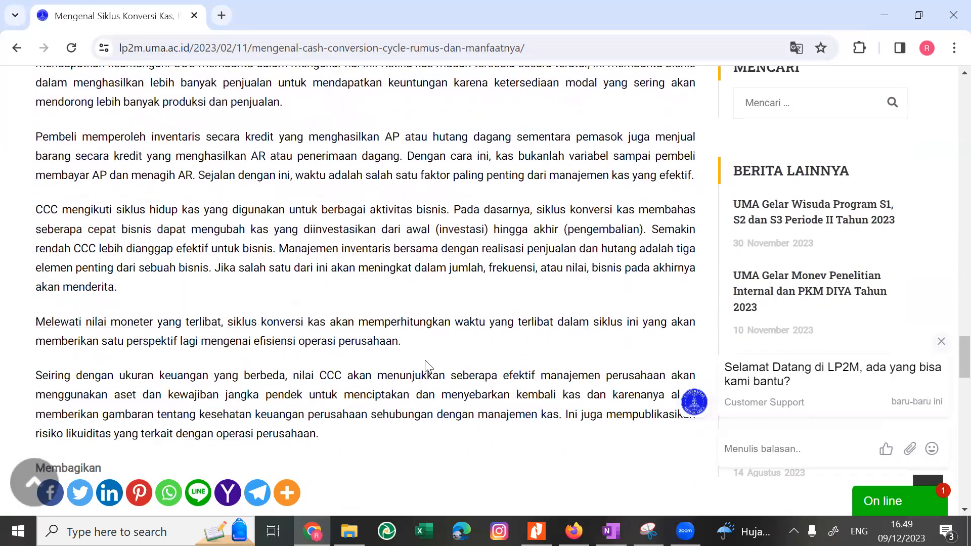
pyautogui.scroll(2, 428, 364)
pyautogui.scroll(-1, 428, 364)
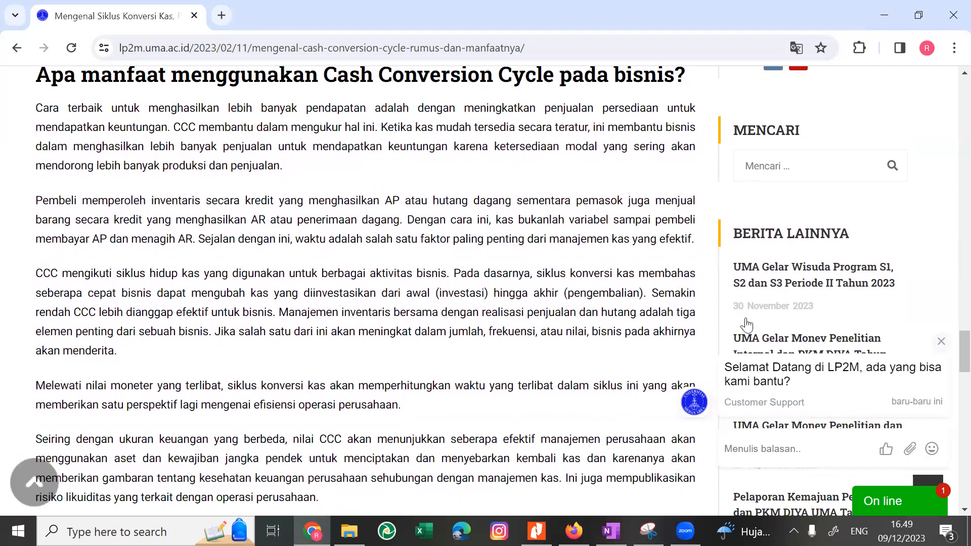
pyautogui.click(941, 341)
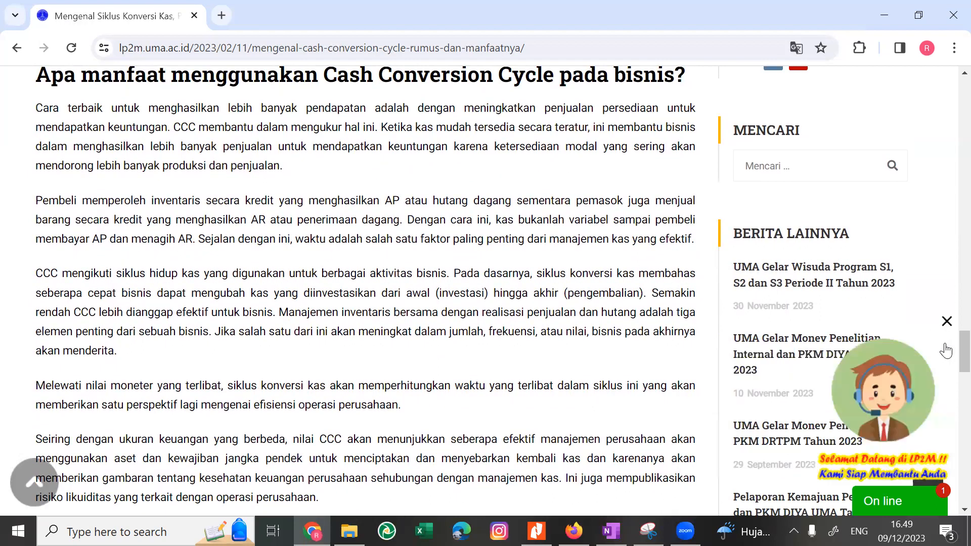
pyautogui.click(946, 322)
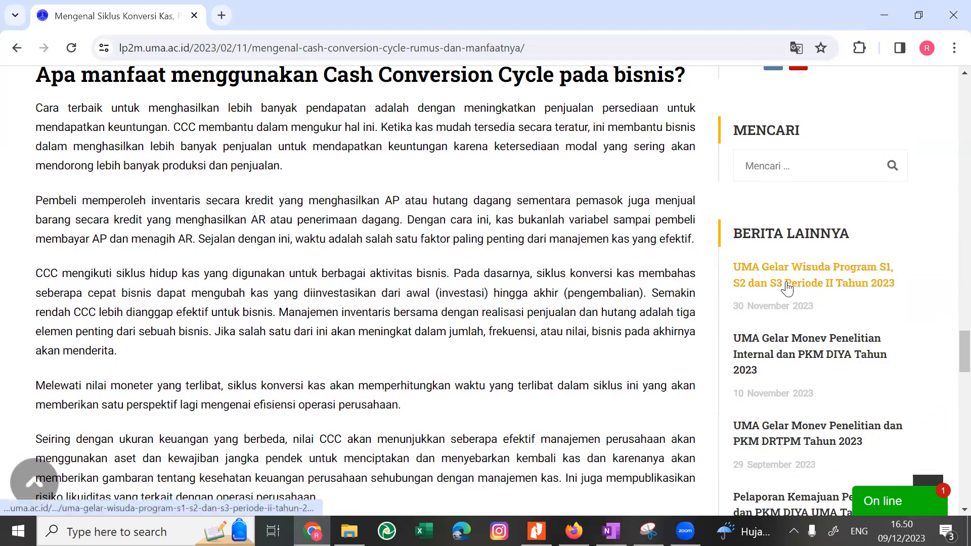
pyautogui.scroll(1, 373, 273)
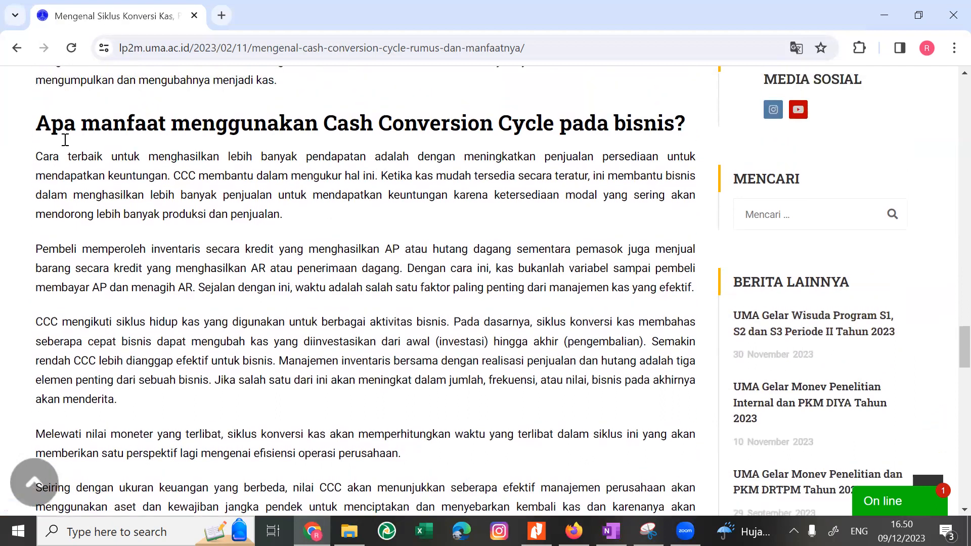
# Read the article's section on the benefits of the Cash Conversion Cycle, highlighting its paragraphs through the one starting "Seiring dengan ukuran keuangan".
pyautogui.moveTo(44, 121); pyautogui.dragTo(57, 324)
pyautogui.scroll(-2, 61, 324)
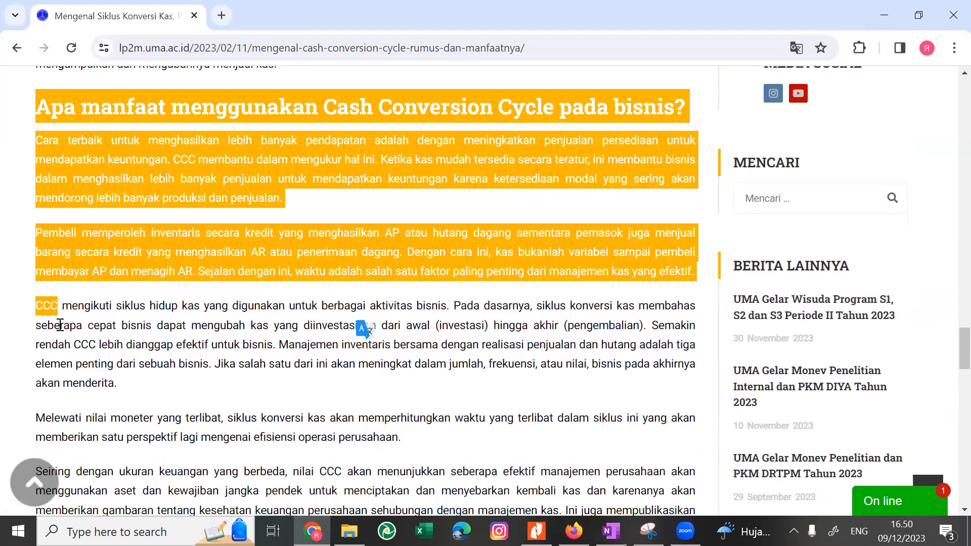
pyautogui.scroll(-2, 60, 324)
pyautogui.click(73, 247)
pyautogui.scroll(2, 73, 247)
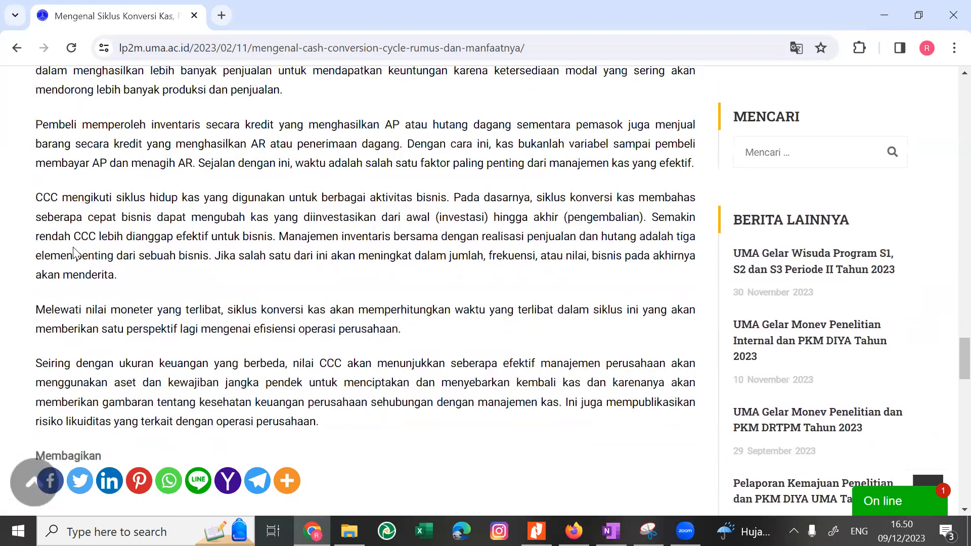
pyautogui.moveTo(36, 178); pyautogui.dragTo(114, 314)
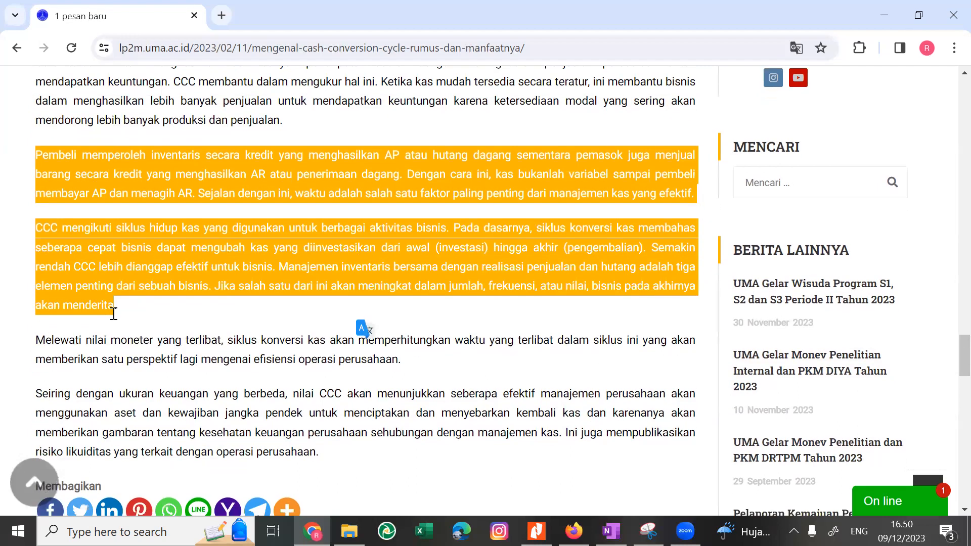
pyautogui.scroll(-1, 114, 314)
pyautogui.moveTo(315, 409); pyautogui.dragTo(10, 348)
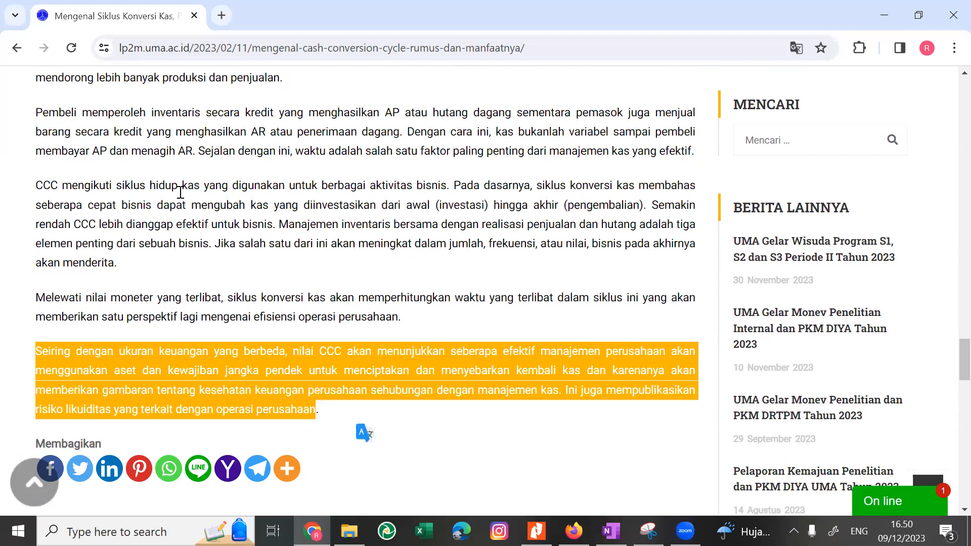
# Skim the end of the article from the benefits section down to the tags and related posts, rechecking the closing paragraphs.
pyautogui.scroll(3, 179, 191)
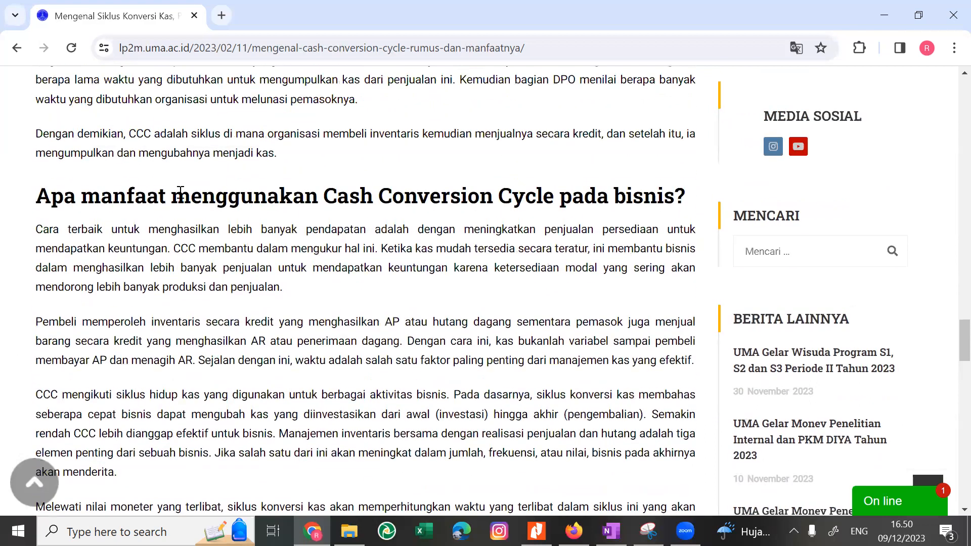
pyautogui.scroll(-2, 181, 194)
pyautogui.scroll(-5, 183, 198)
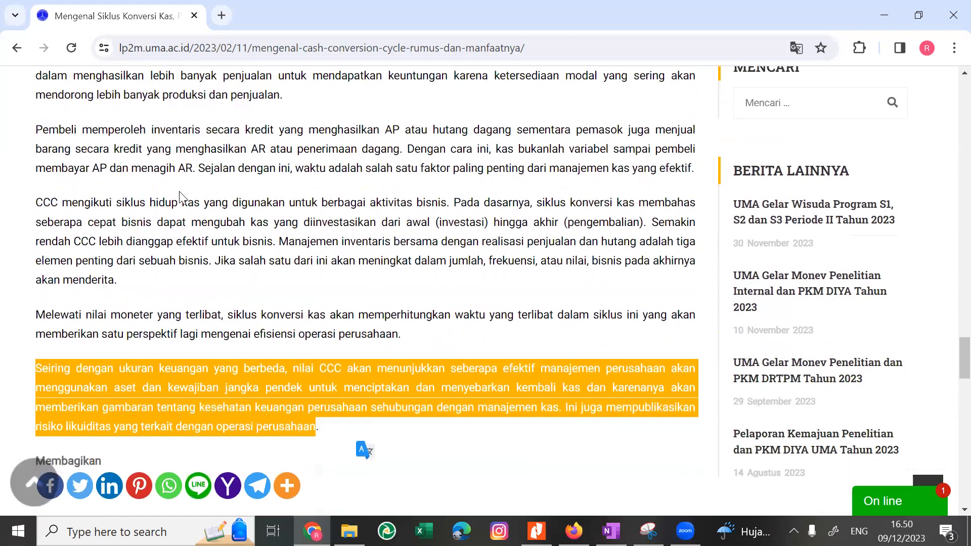
pyautogui.scroll(-7, 182, 194)
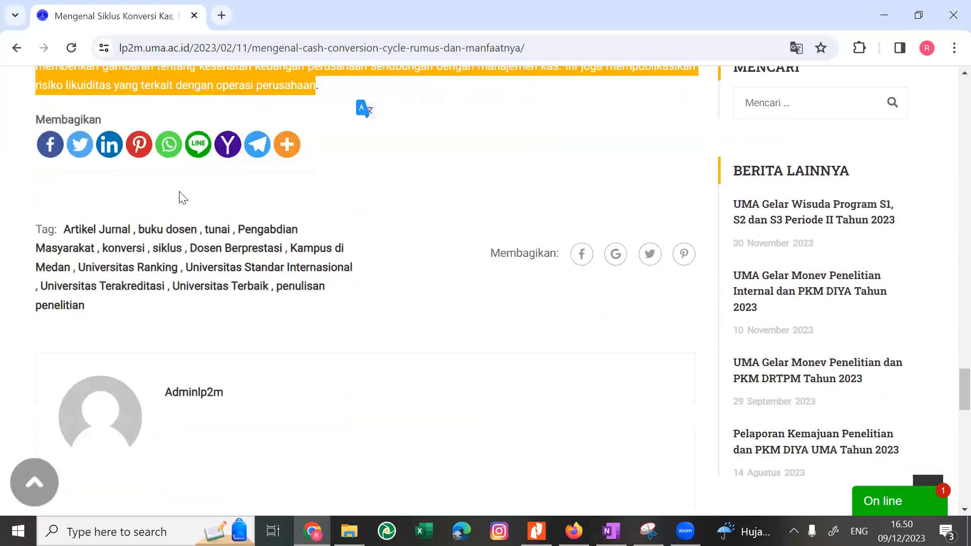
pyautogui.scroll(-5, 182, 197)
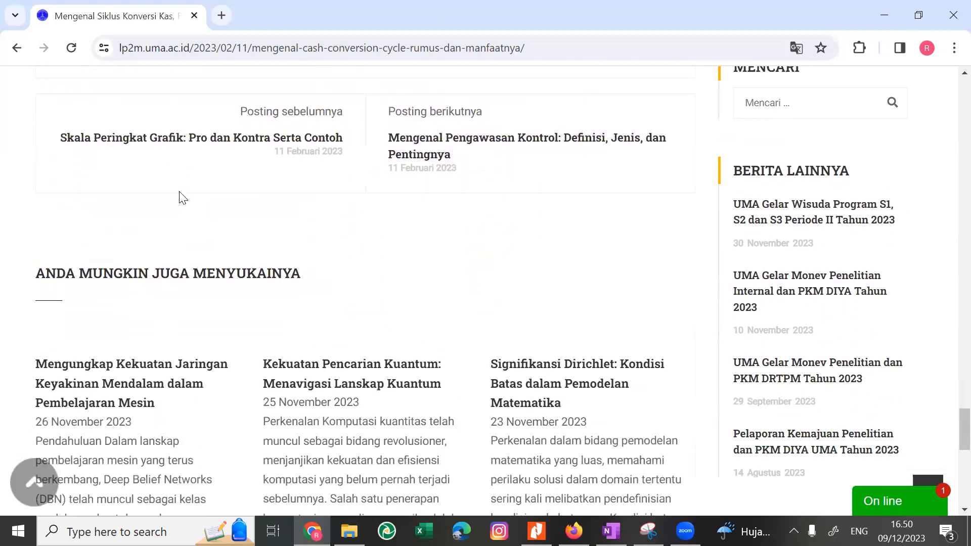
pyautogui.scroll(16, 192, 124)
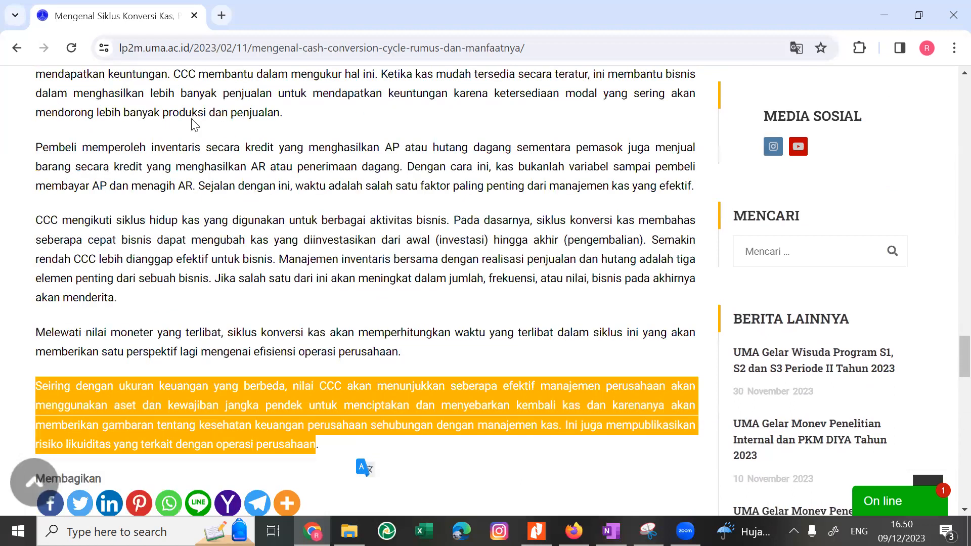
pyautogui.scroll(-1, 192, 124)
pyautogui.scroll(-1, 192, 124)
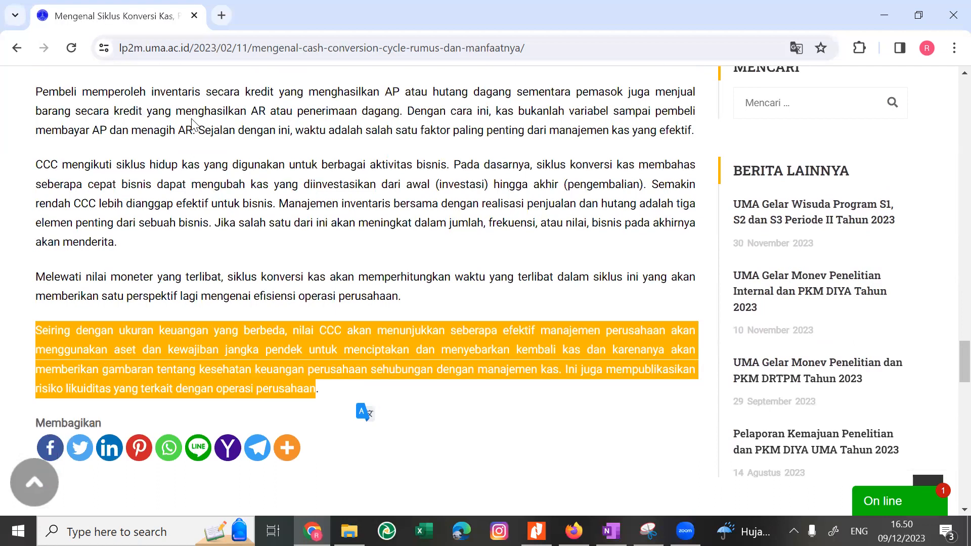
pyautogui.scroll(-5, 192, 124)
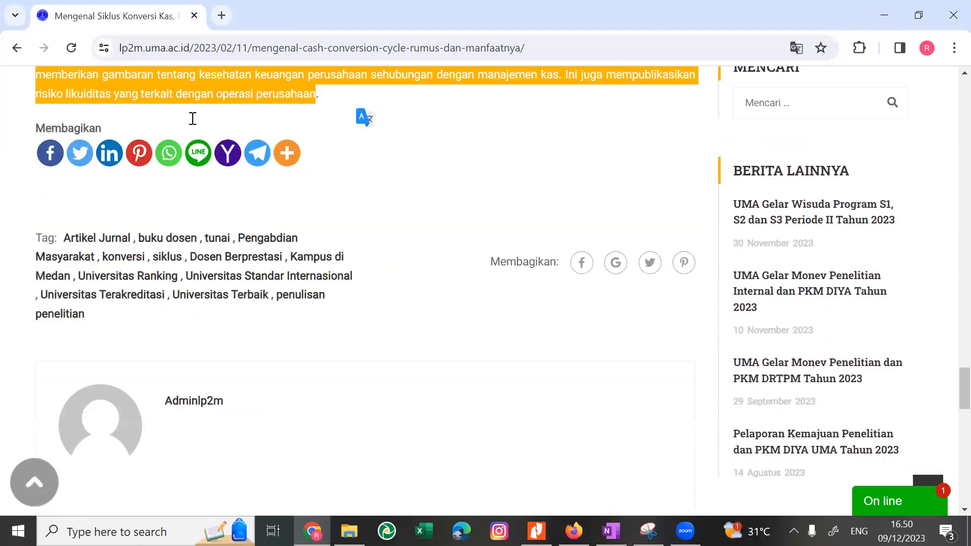
# Switch to OneNote and reread the Soal 1 questions, the Proses Bisnis list and the KPI definitions.
pyautogui.hotkey('alt', 'Tab')
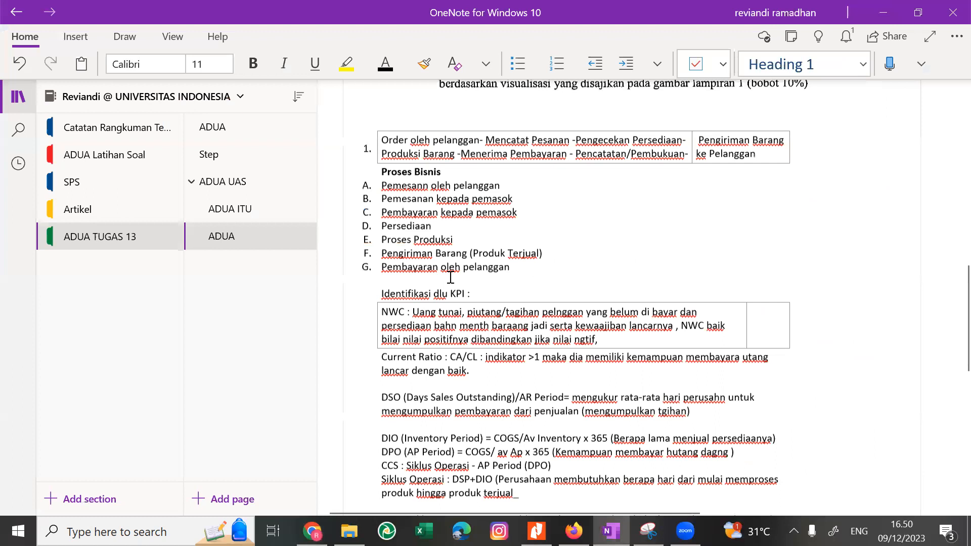
pyautogui.scroll(2, 450, 277)
pyautogui.scroll(4, 450, 277)
pyautogui.scroll(-6, 450, 277)
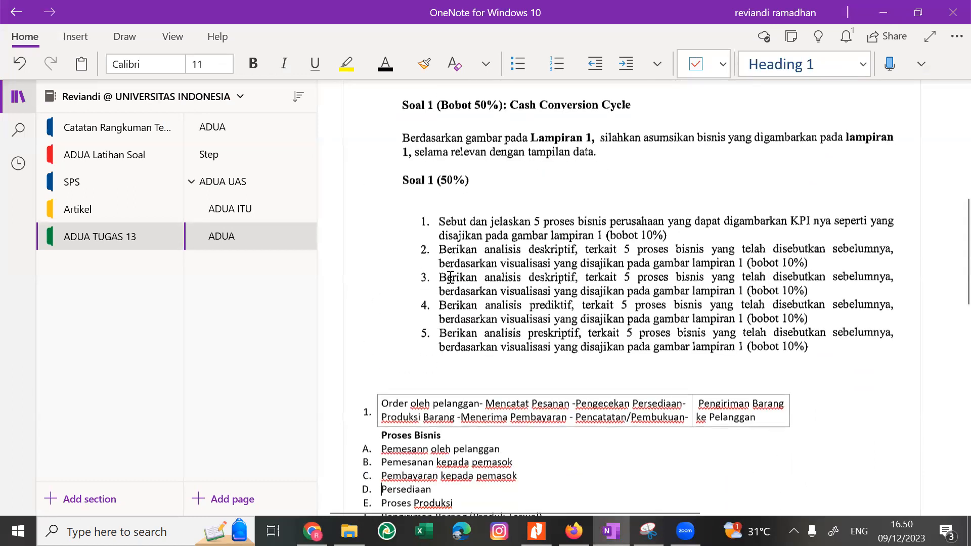
pyautogui.scroll(-1, 450, 277)
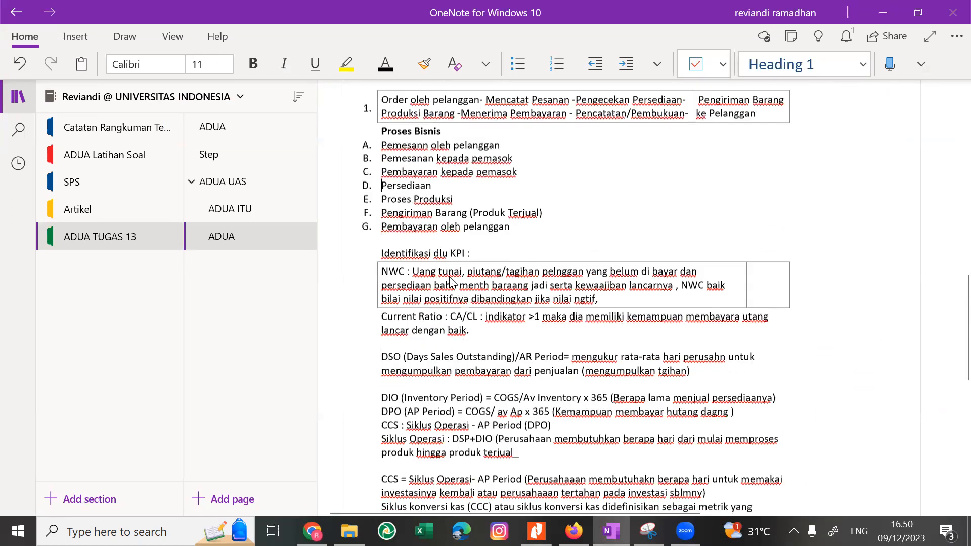
pyautogui.scroll(-1, 450, 277)
# Switch to the Soal UAS PDF in Nitro Pro and examine the Lampiran 1 Financial KPI Dashboard, including its quick stats.
pyautogui.hotkey('alt', 'Tab')
pyautogui.hotkey('alt', 'Tab')
pyautogui.press('Tab')
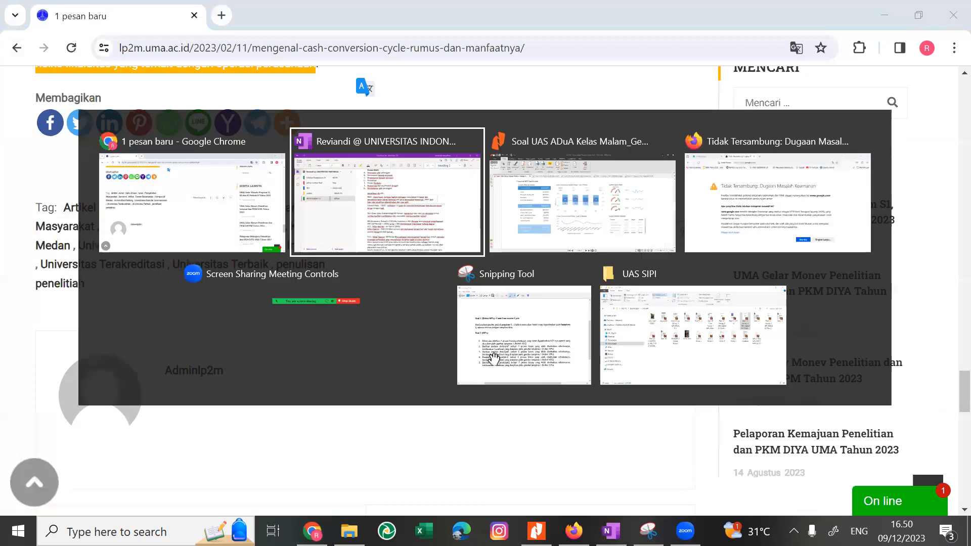
pyautogui.scroll(-15, 493, 359)
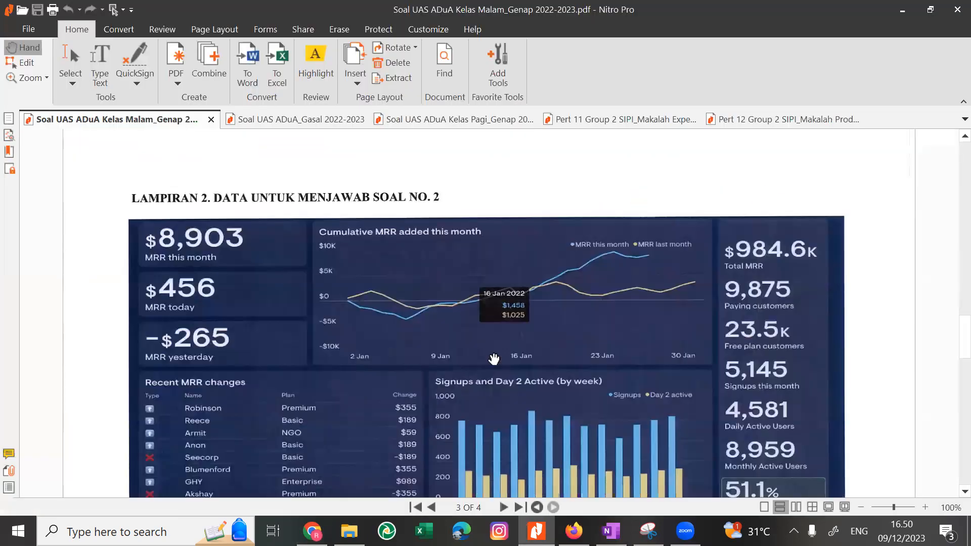
pyautogui.scroll(10, 493, 358)
pyautogui.scroll(-5, 494, 359)
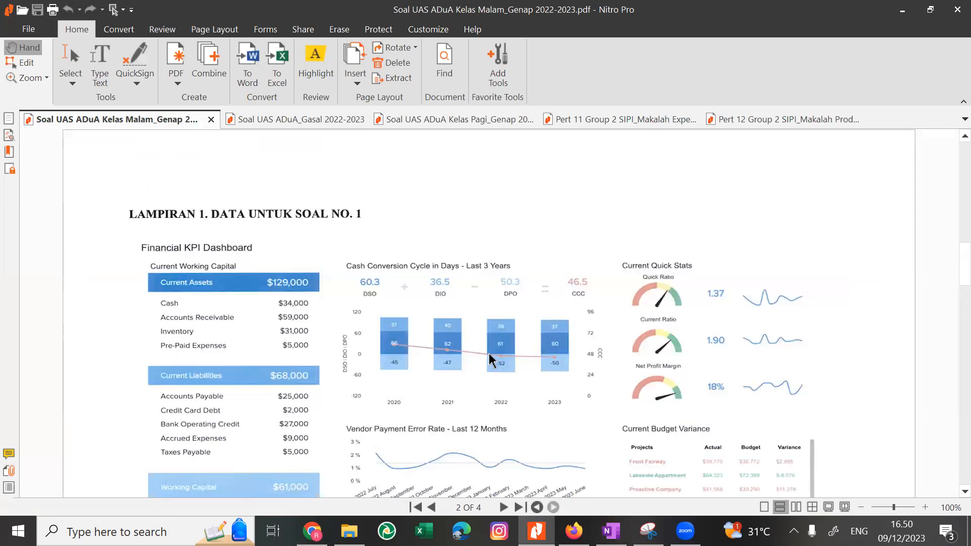
pyautogui.hotkey('alt', 'Tab')
pyautogui.hotkey('alt', 'Tab')
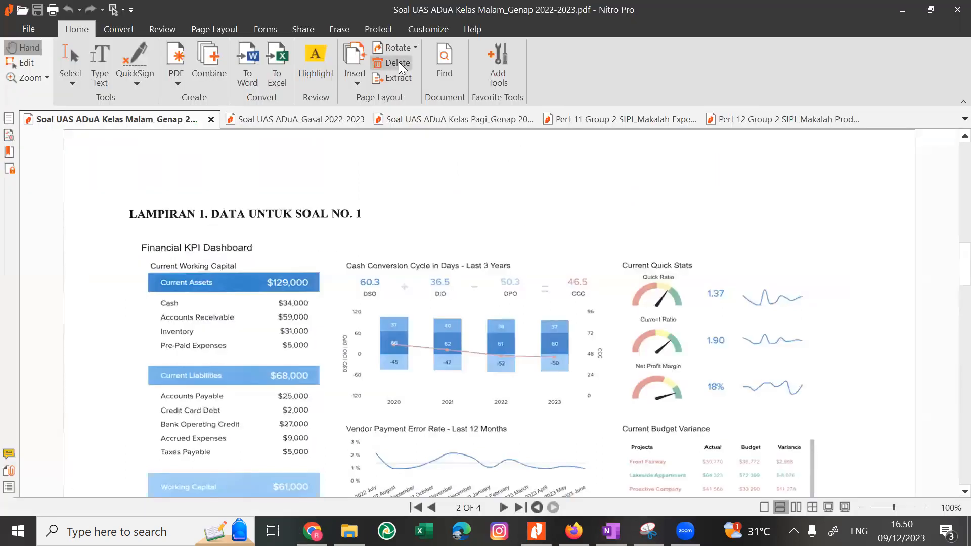
pyautogui.press('Down')
pyautogui.press('Down')
pyautogui.press('Up')
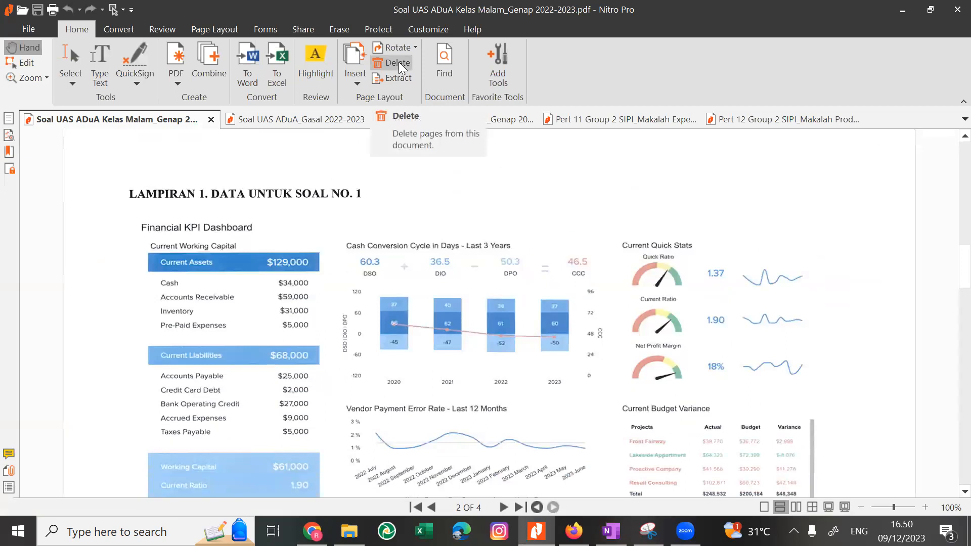
# Search Google in Chrome for "quick ratio adalah" and look through the image results for the quick ratio formula.
pyautogui.hotkey('alt', 'Tab')
pyautogui.click(221, 50)
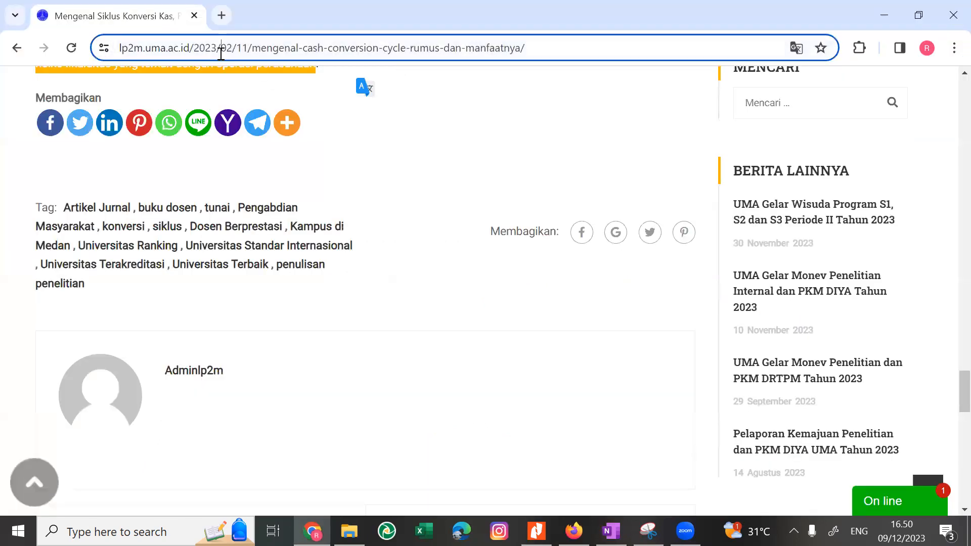
pyautogui.write('g')
pyautogui.press('Return')
pyautogui.write('quick ratio')
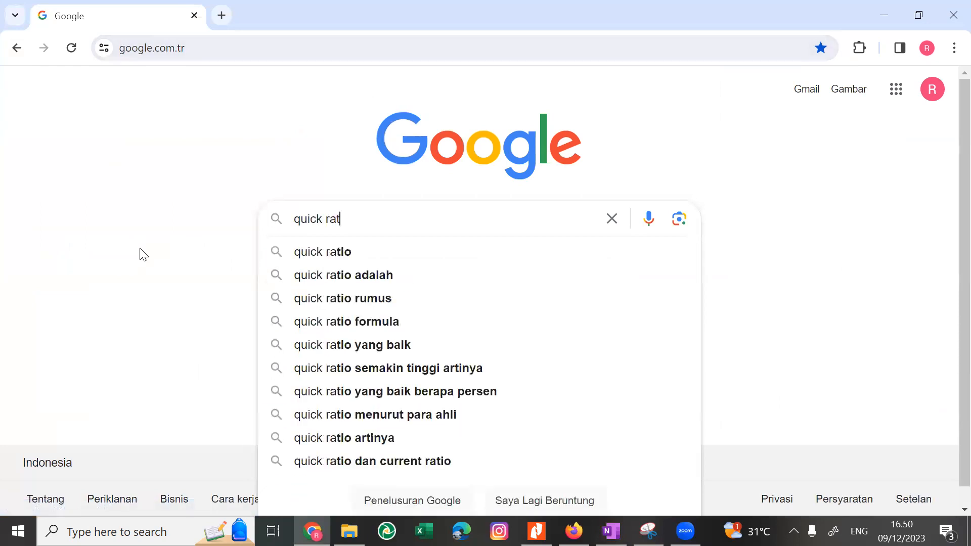
pyautogui.press('Return')
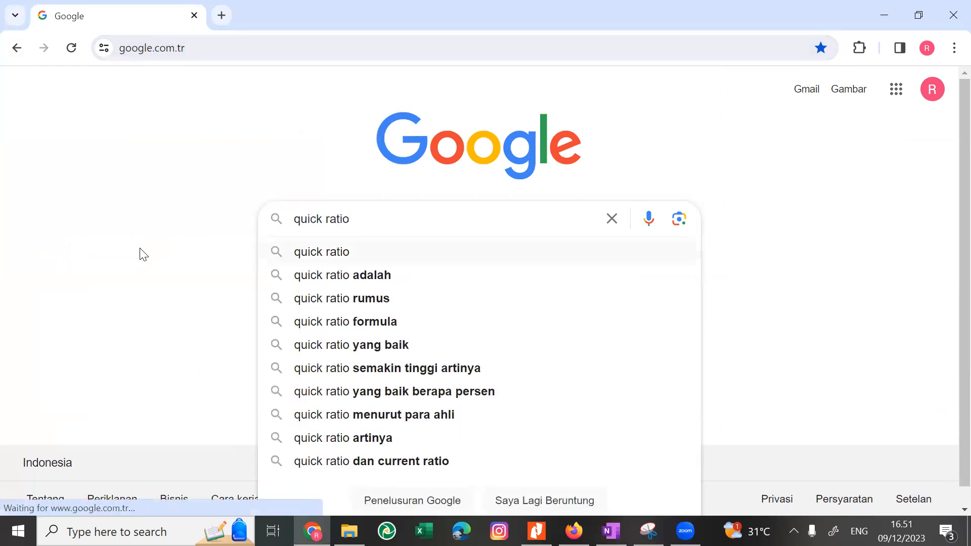
pyautogui.press('Down')
pyautogui.press('Return')
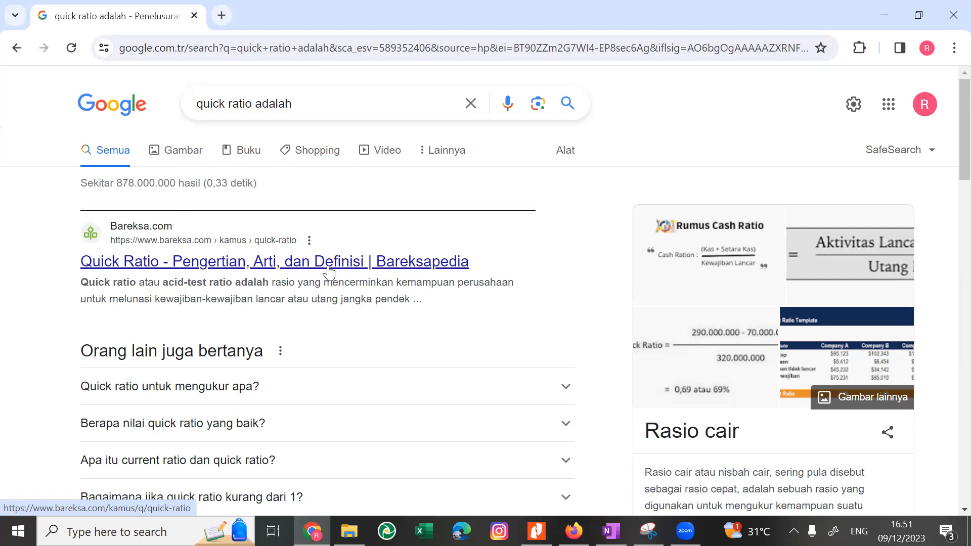
pyautogui.click(180, 153)
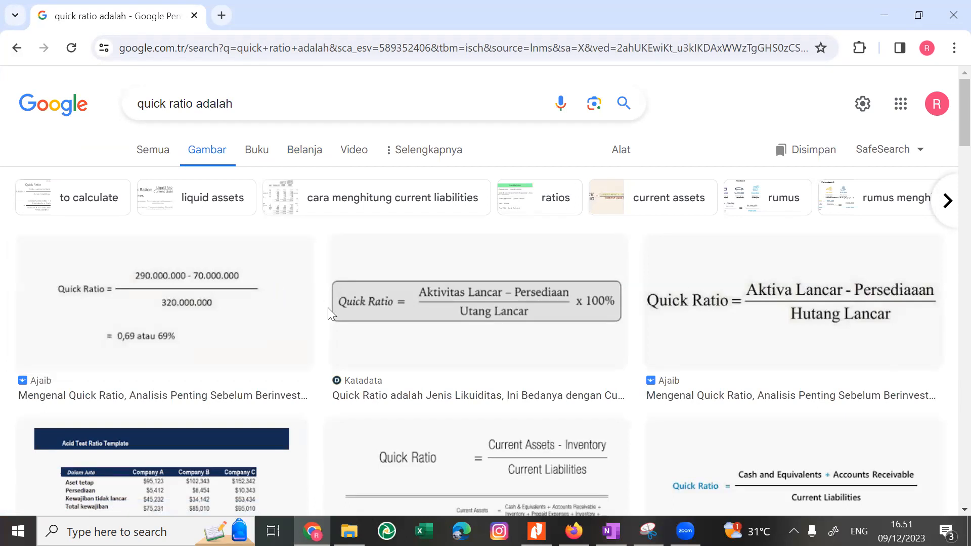
pyautogui.scroll(-3, 327, 307)
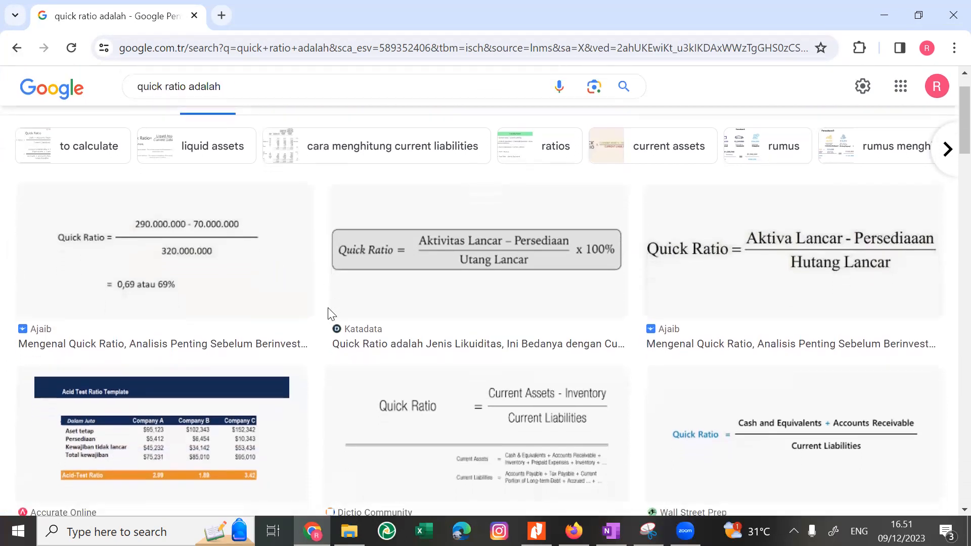
# Preview the Katadata quick ratio formula image and look through the neighbouring image results.
pyautogui.scroll(3, 328, 309)
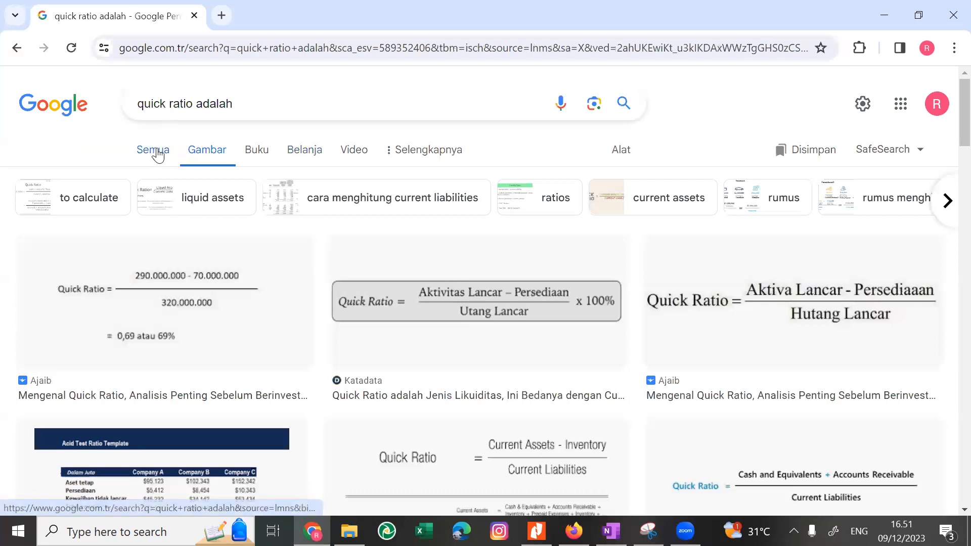
pyautogui.click(426, 290)
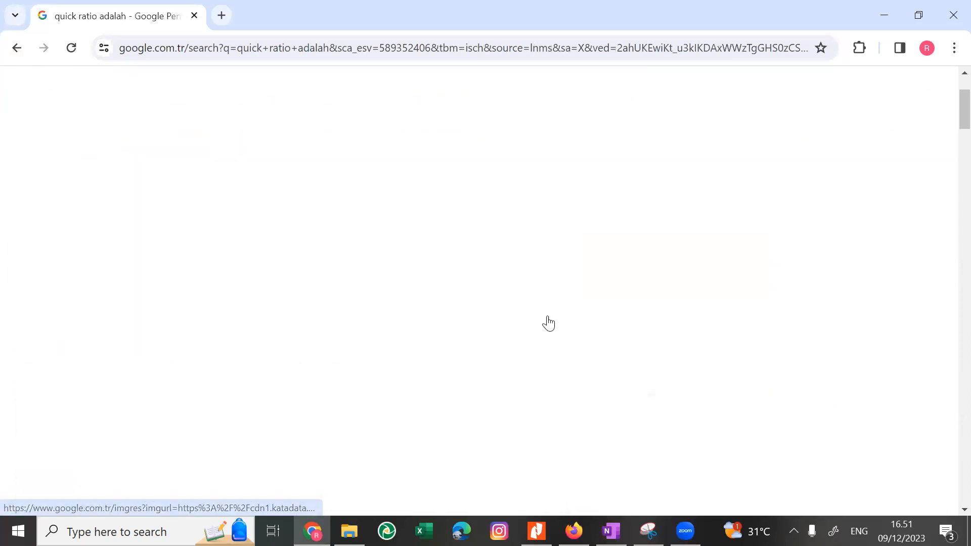
pyautogui.click(175, 55)
pyautogui.press('Return')
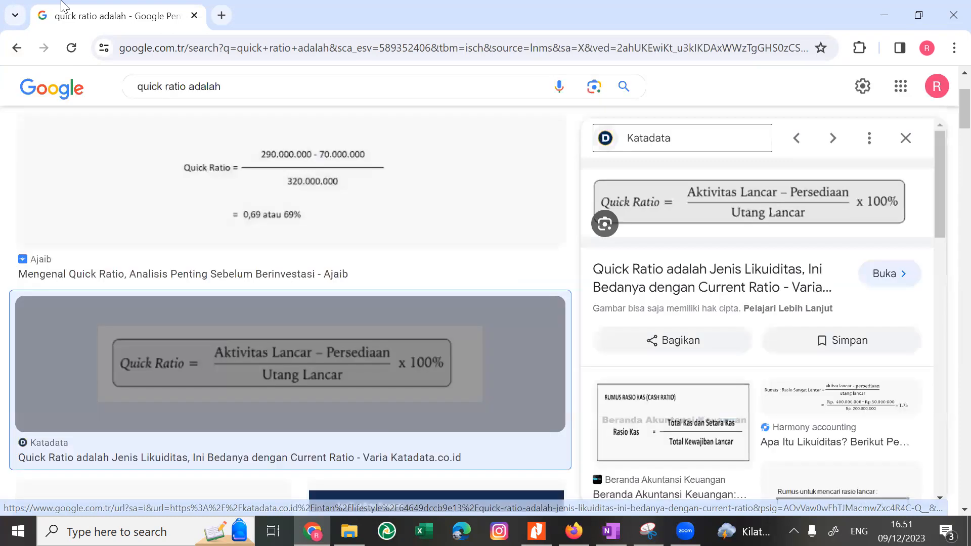
pyautogui.scroll(-4, 353, 358)
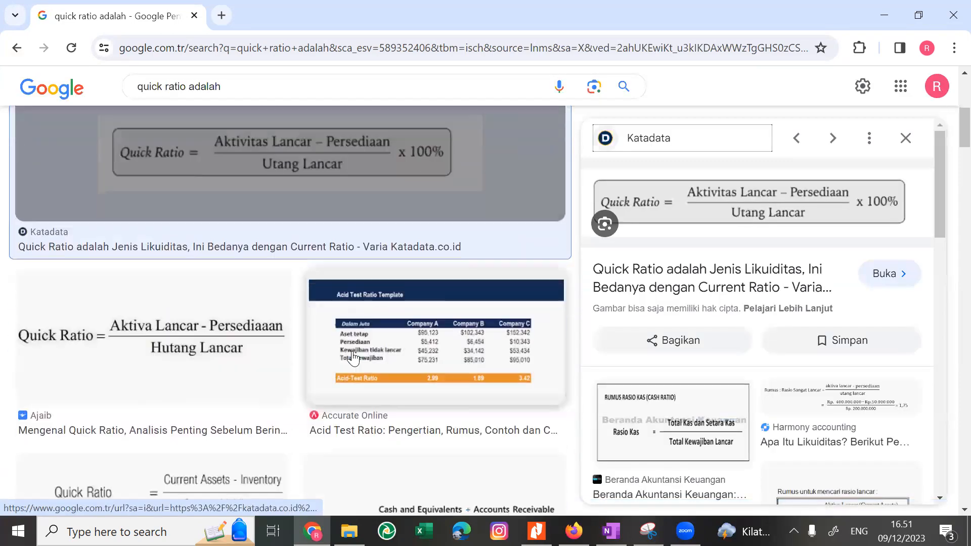
pyautogui.scroll(5, 352, 358)
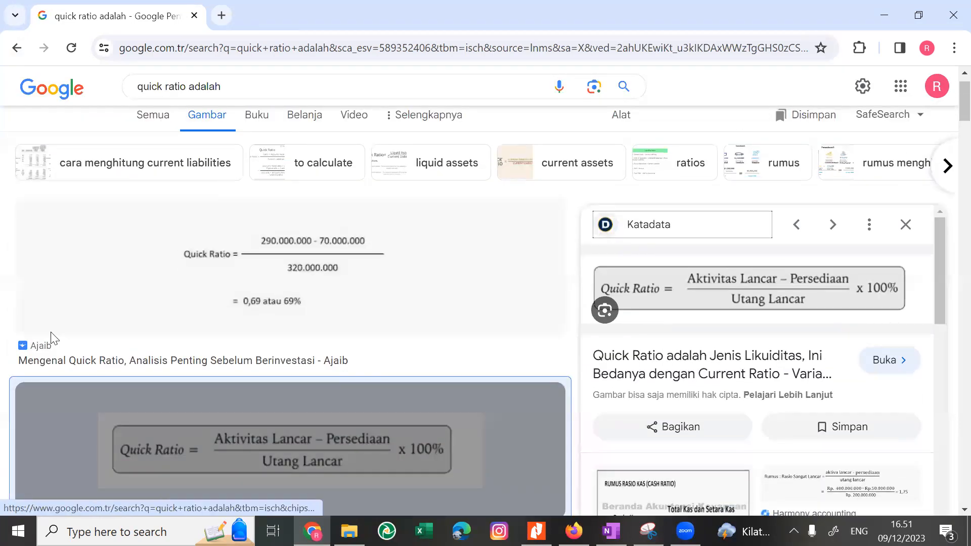
# Open the Ajaib article on quick ratio from the image results and go to its Pengertian Quick Ratio section.
pyautogui.click(38, 344)
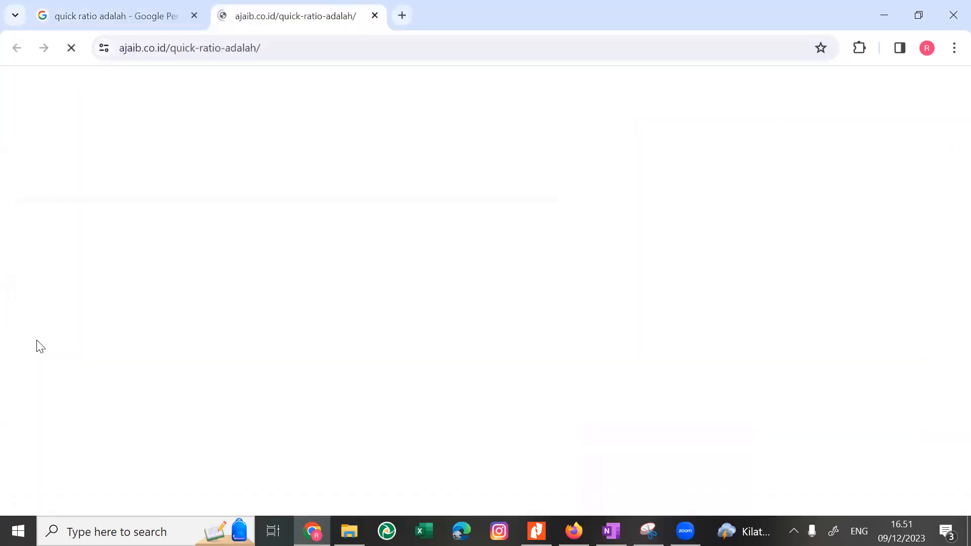
pyautogui.scroll(-6, 172, 372)
pyautogui.scroll(-4, 171, 373)
pyautogui.scroll(2, 173, 373)
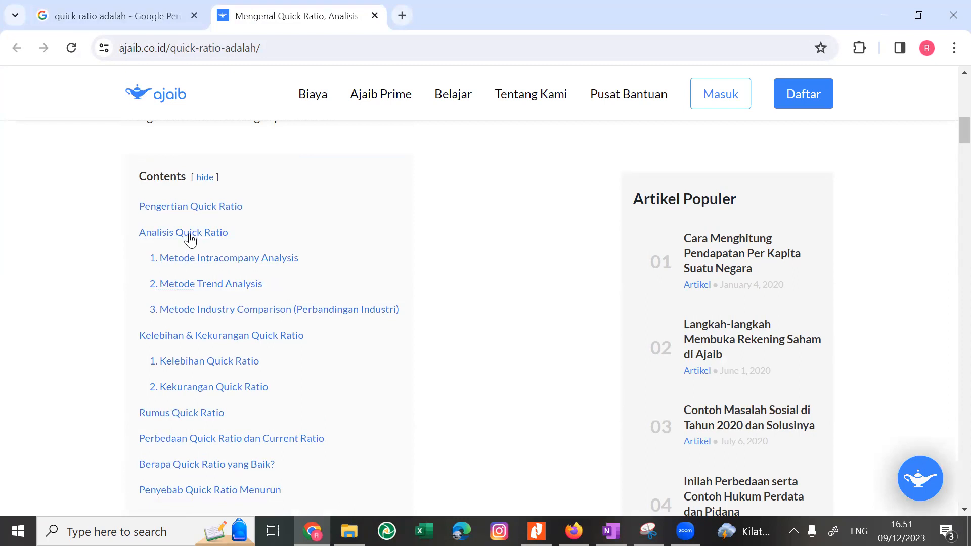
pyautogui.click(208, 209)
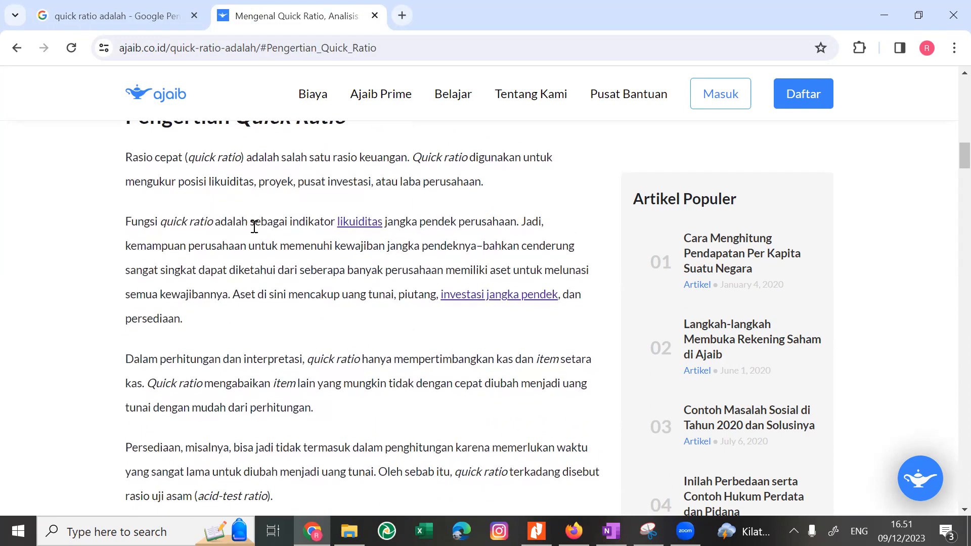
# Copy the first three paragraphs of the Pengertian Quick Ratio section and skim the paragraphs below them.
pyautogui.moveTo(249, 231); pyautogui.dragTo(295, 238)
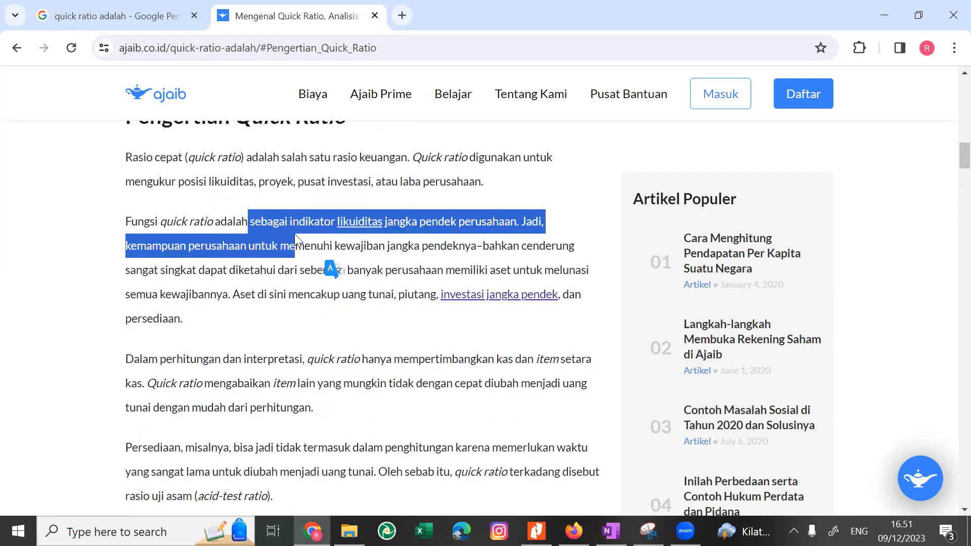
pyautogui.click(162, 228)
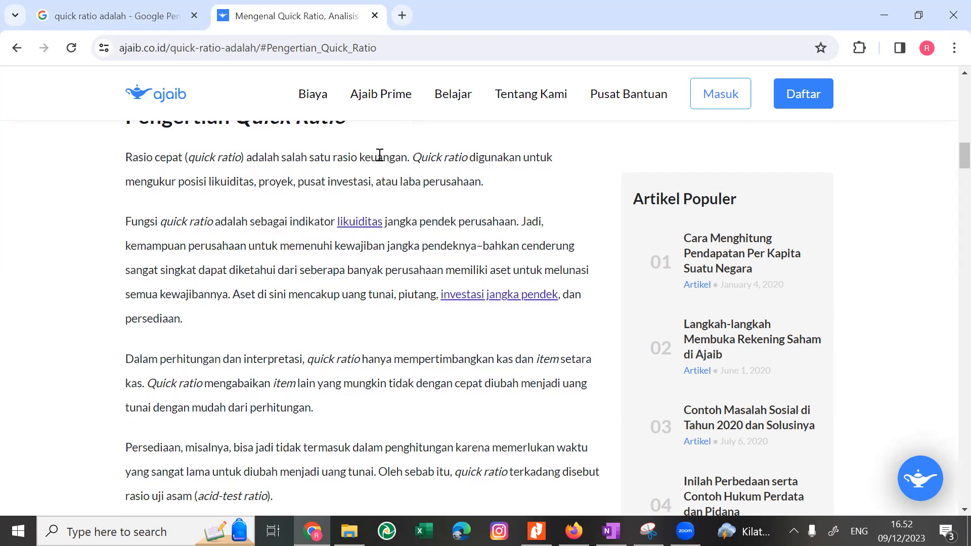
pyautogui.moveTo(131, 160); pyautogui.dragTo(495, 273)
pyautogui.moveTo(554, 274); pyautogui.dragTo(191, 315)
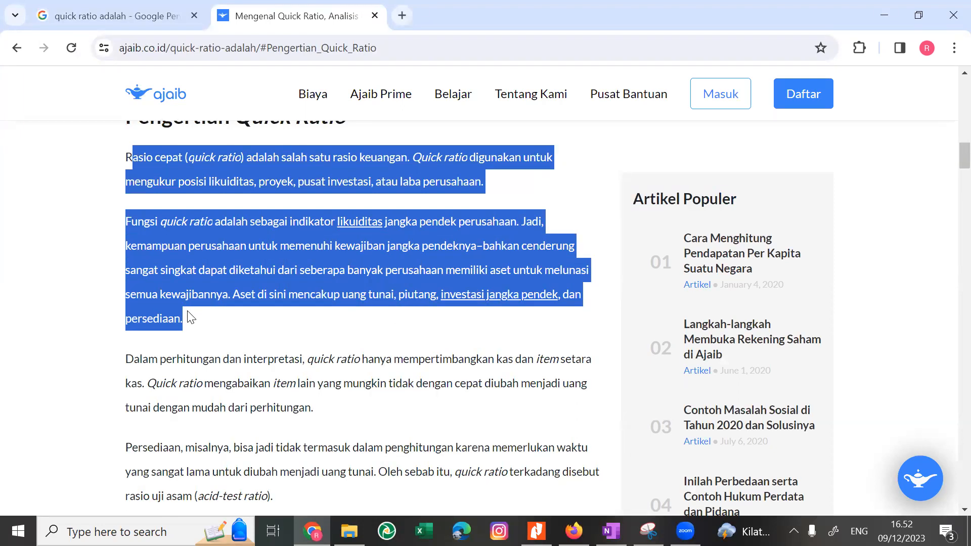
pyautogui.moveTo(277, 327); pyautogui.dragTo(324, 407)
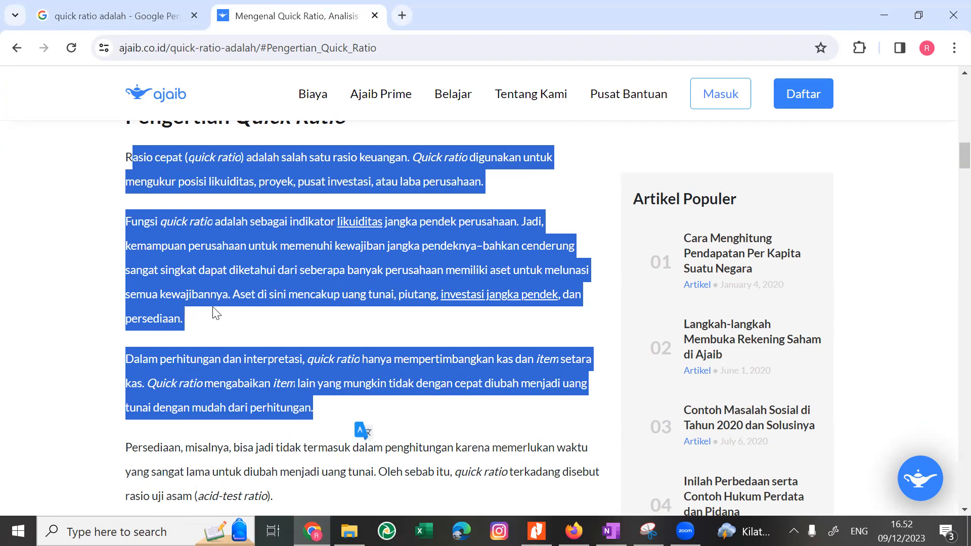
pyautogui.scroll(-1, 216, 312)
pyautogui.scroll(-1, 214, 307)
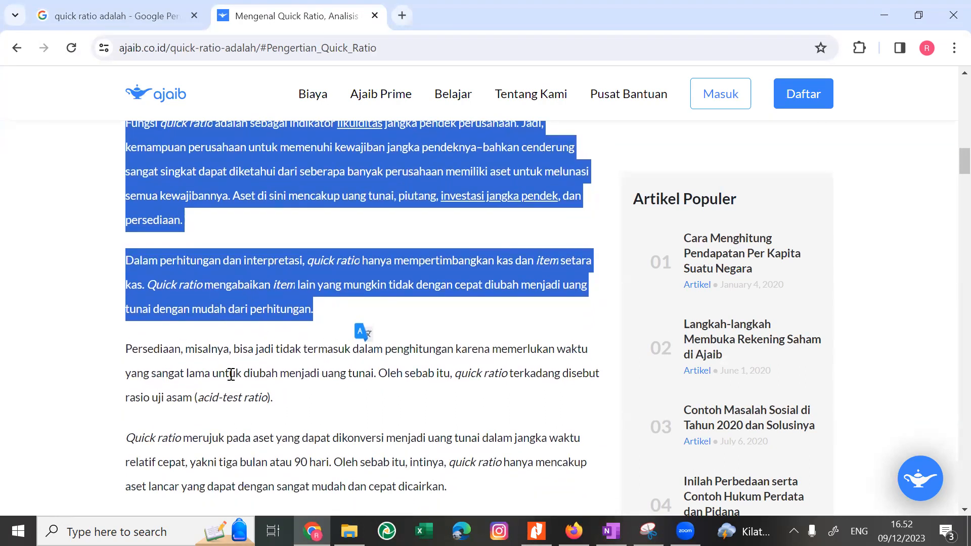
pyautogui.scroll(-3, 230, 374)
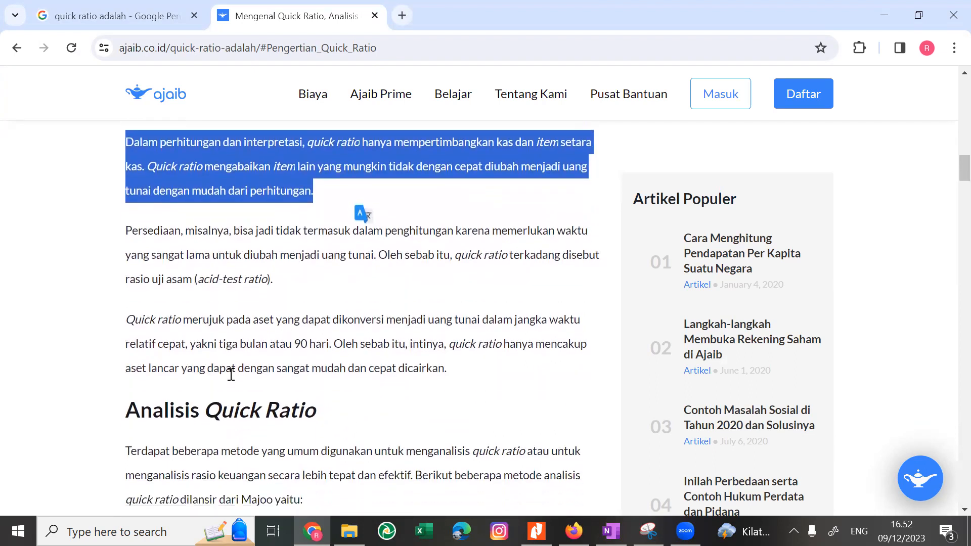
pyautogui.press('alt')
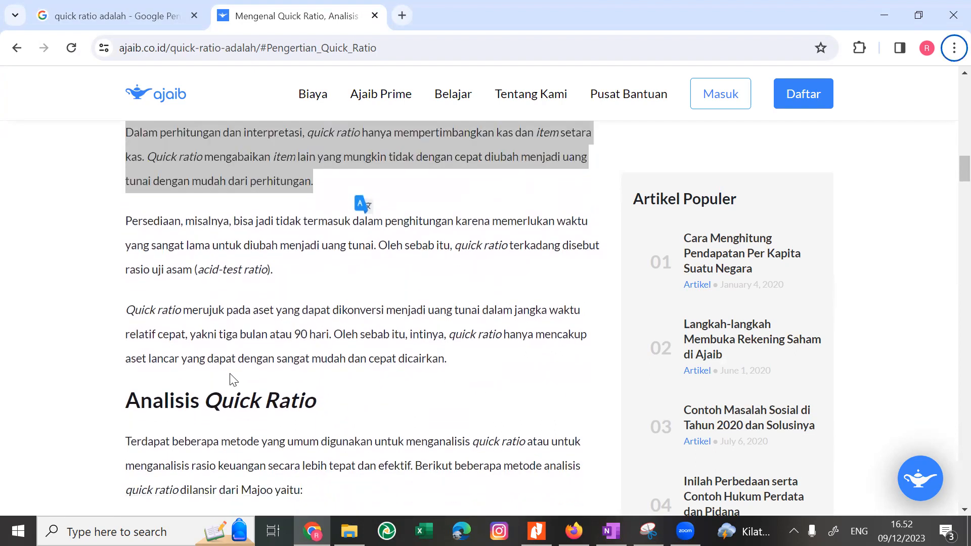
pyautogui.hotkey('alt', 'Tab')
pyautogui.hotkey('alt', 'Tab')
pyautogui.hotkey('alt', 'f')
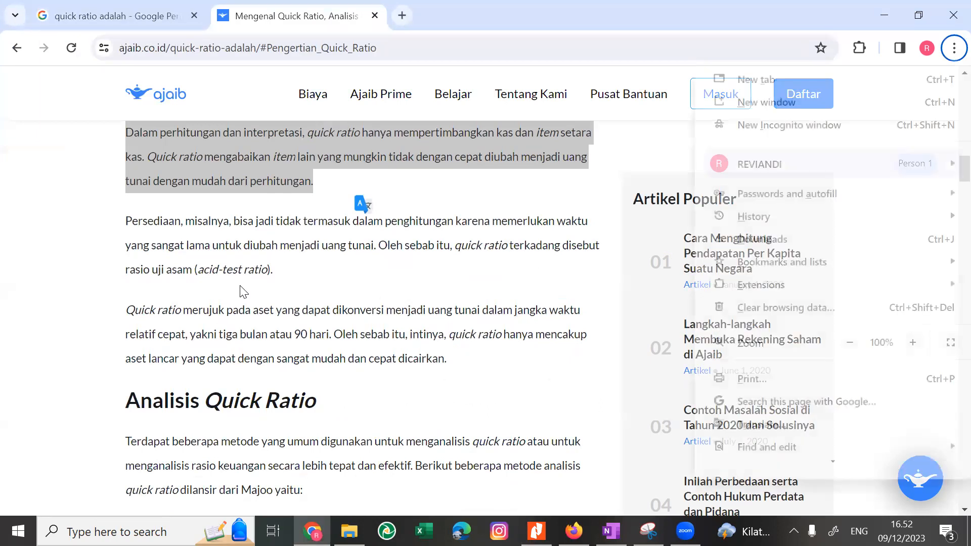
pyautogui.click(239, 292)
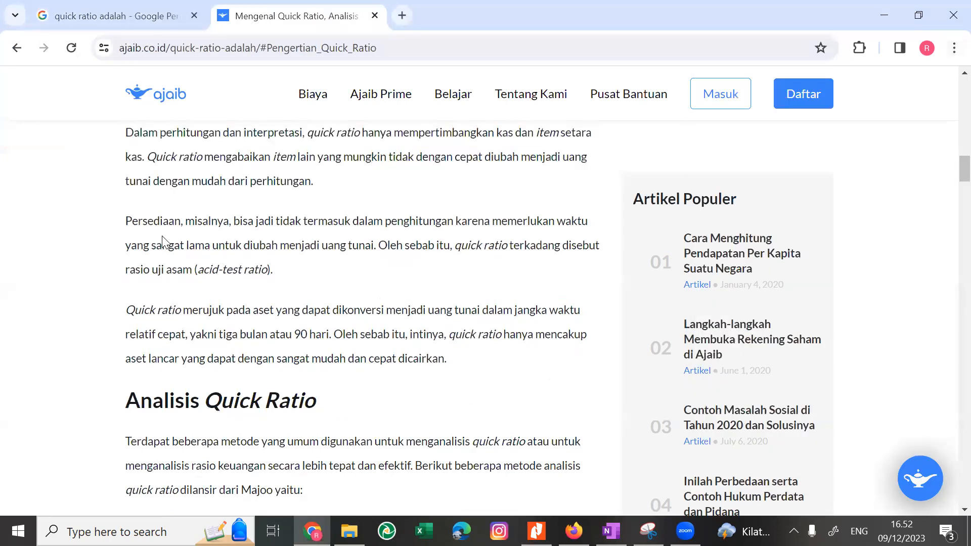
# Switch to OneNote and paste the copied quick ratio definition below the cash conversion cycle notes at the page's end.
pyautogui.scroll(1, 162, 239)
pyautogui.hotkey('alt', 'Tab')
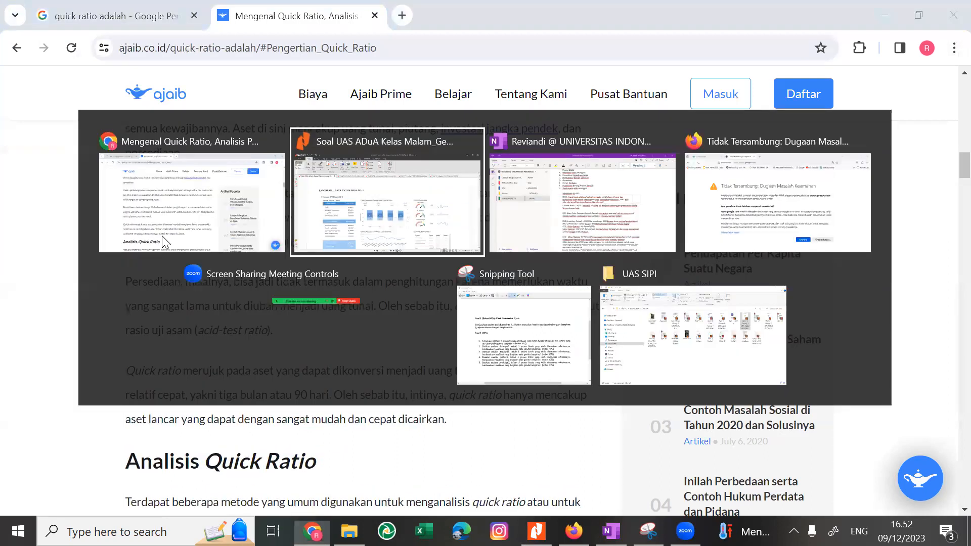
pyautogui.hotkey('alt', 'Tab')
pyautogui.hotkey('alt', 'Tab')
pyautogui.press('Right')
pyautogui.press('Down')
pyautogui.press('Up')
pyautogui.press('Left')
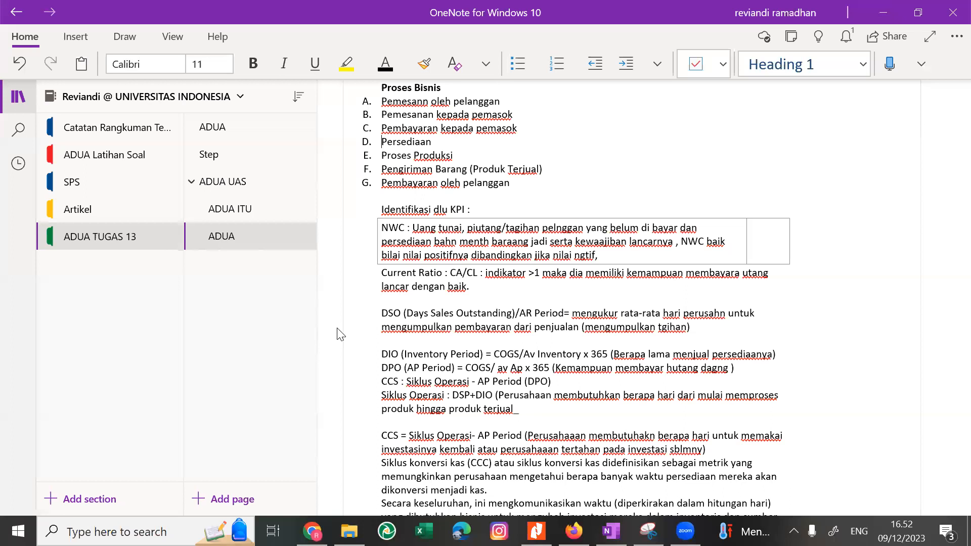
pyautogui.scroll(-4, 350, 343)
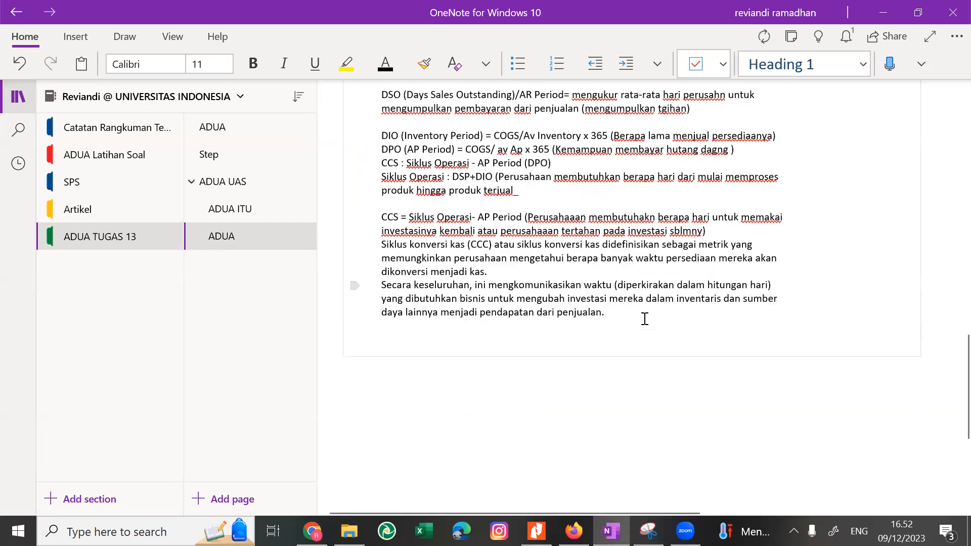
pyautogui.write('asio cepat (quick ratio) adalah salah satu rasio keuangan. Quick ratio digunakan untuk mengukur posisi likuiditas, proyek, pusat investasi, atau laba perusahaan. Fungsi quick ratio adalah sebagai indikator likuiditas jangka pendek perusahaan. Jadi, kemampuan perusahaan untuk memenuhi kewajiban jangka pendeknya–bahkan cenderung sangat singkat dapat diketahui dari seberapa banyak perusahaan memiliki aset untuk melunasi semua kewajibannya. Aset di sini mencakup uang tunai, piutang, investasi jangka pendek, dan persediaan. Dalam perhitungan dan interpretasi, quick ratio hanya mempertimbangkan kas dan item setara kas. Quick ratio mengabaikan item lain yang mungkin tidak dengan cepat diubah menjadi uang tunai dengan mudah dari perhitungan.  From <https://ajaib.co.id/quick-ratio-adalah/#Pengertian_Quick_Ratio>')
# Insert the letter E in front of the first word of the pasted quick ratio definition and reread the text.
pyautogui.click(375, 295)
pyautogui.write('R')
pyautogui.press('BackSpace')
pyautogui.write('E')
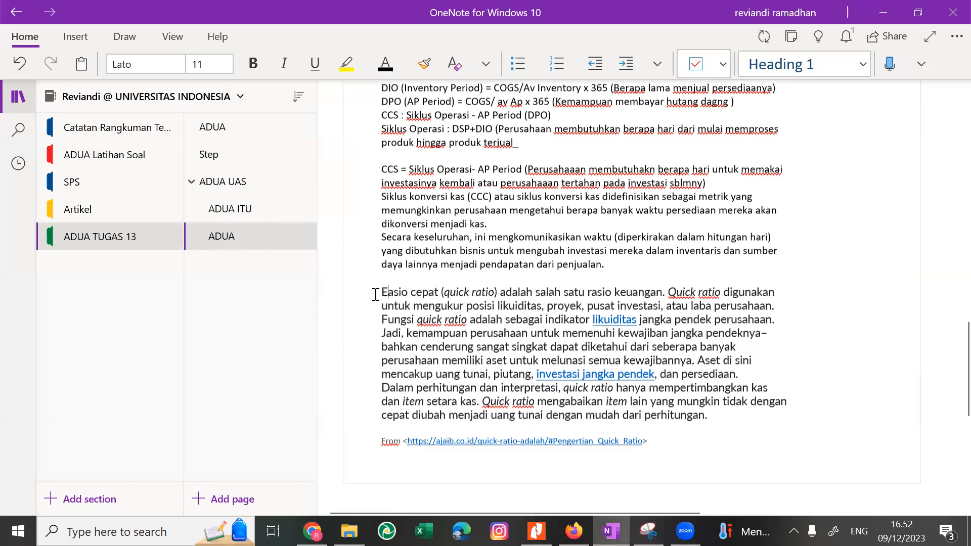
pyautogui.moveTo(510, 304); pyautogui.dragTo(524, 362)
# Return to the Ajaib article in Chrome and read the end of the definition plus the Intracompany and Trend Analysis methods.
pyautogui.hotkey('alt', 'Tab')
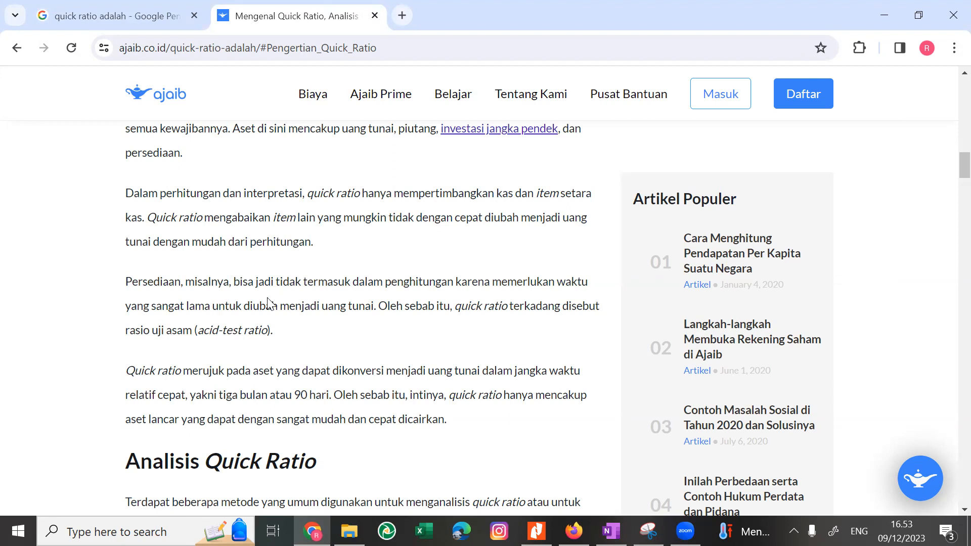
pyautogui.scroll(-1, 263, 324)
pyautogui.moveTo(335, 338); pyautogui.dragTo(310, 365)
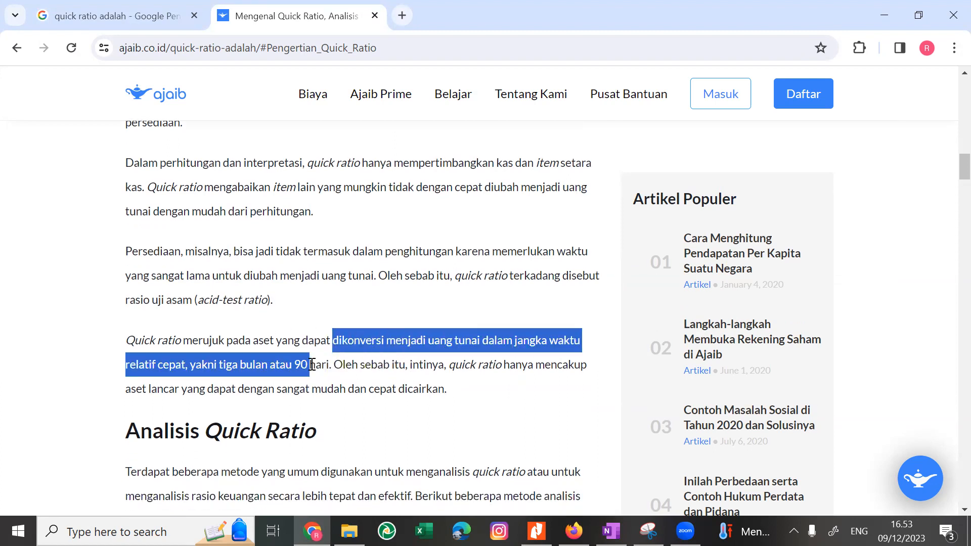
pyautogui.click(244, 368)
pyautogui.moveTo(245, 368); pyautogui.dragTo(430, 384)
pyautogui.click(350, 368)
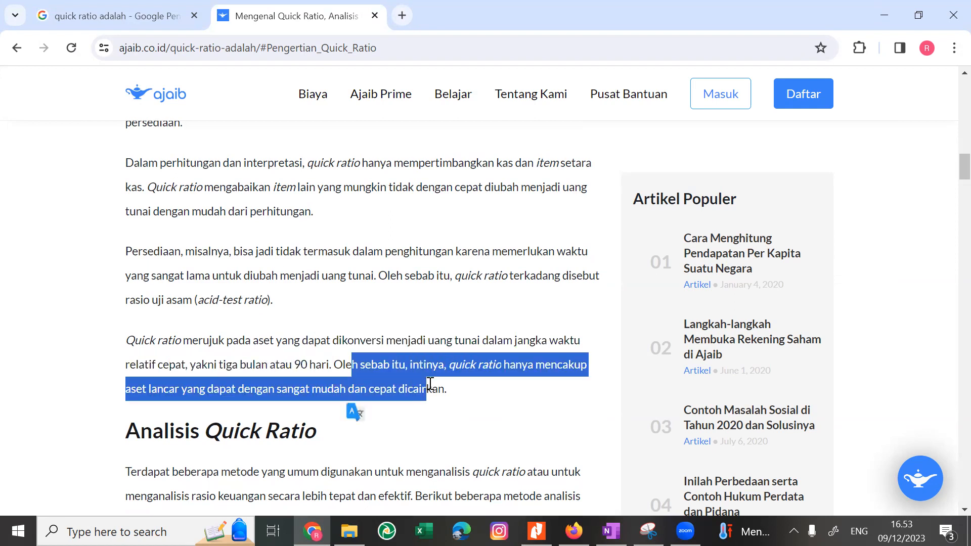
pyautogui.scroll(-1, 429, 385)
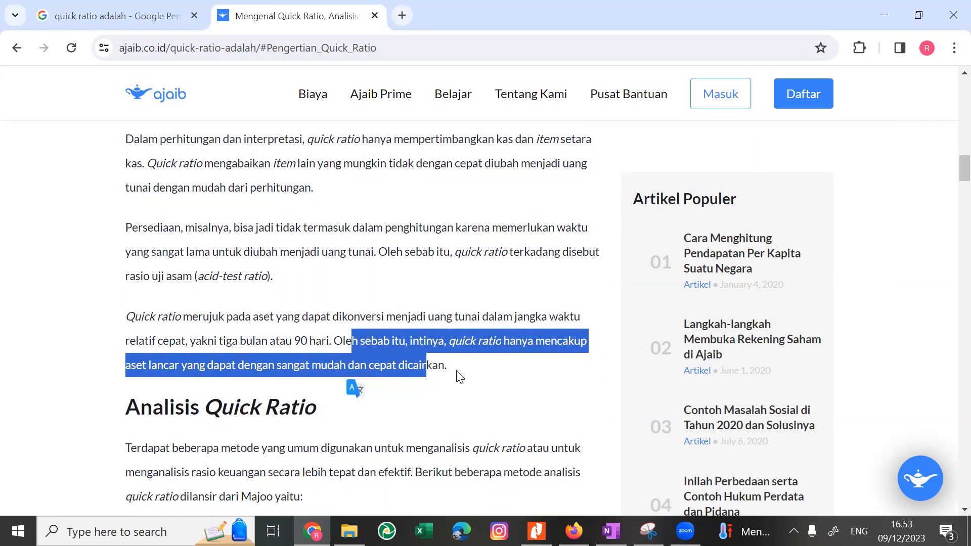
pyautogui.scroll(-5, 457, 375)
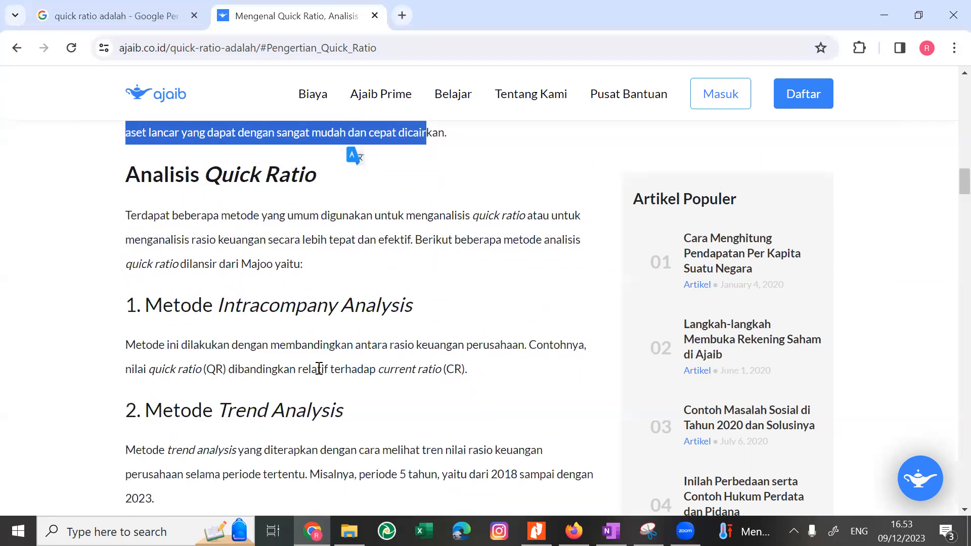
pyautogui.moveTo(270, 346); pyautogui.dragTo(370, 376)
pyautogui.scroll(-2, 354, 353)
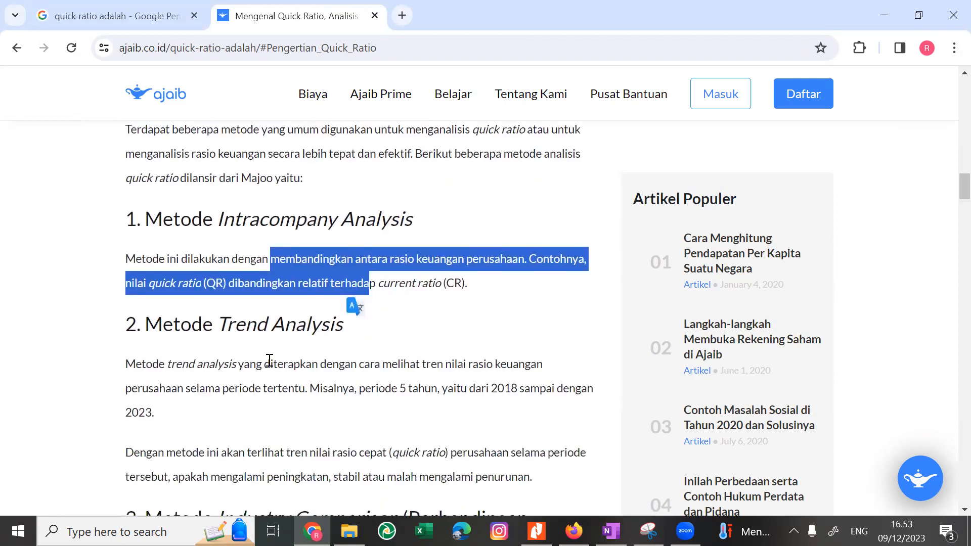
pyautogui.moveTo(269, 376); pyautogui.dragTo(226, 433)
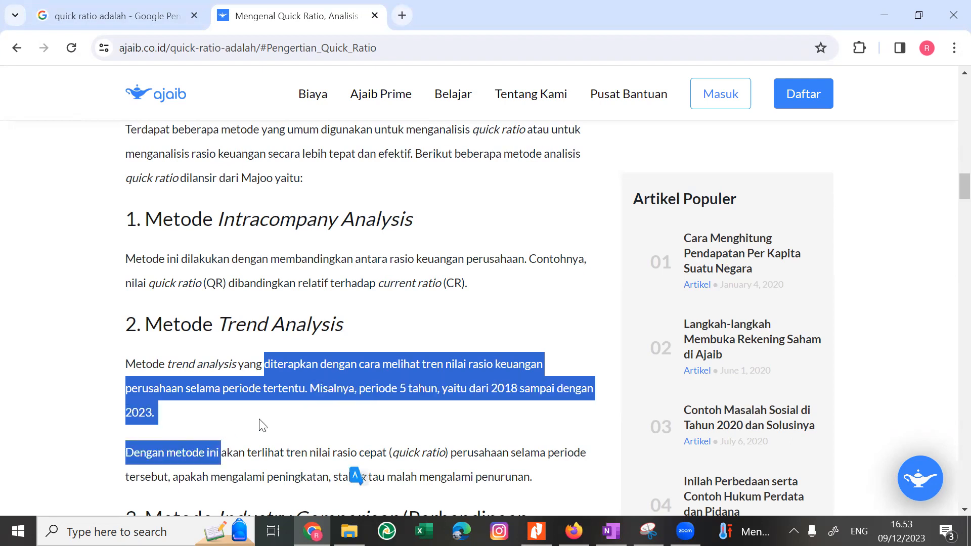
pyautogui.scroll(-1, 263, 425)
pyautogui.click(270, 408)
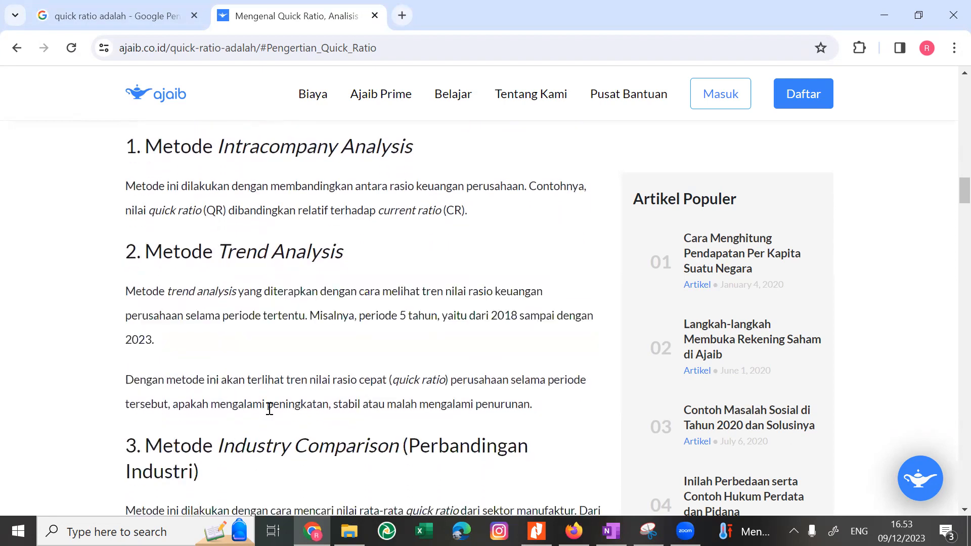
# Read on through the Industry Comparison method and the quick ratio's advantages and drawbacks to the Rumus Quick Ratio formula.
pyautogui.scroll(-2, 269, 409)
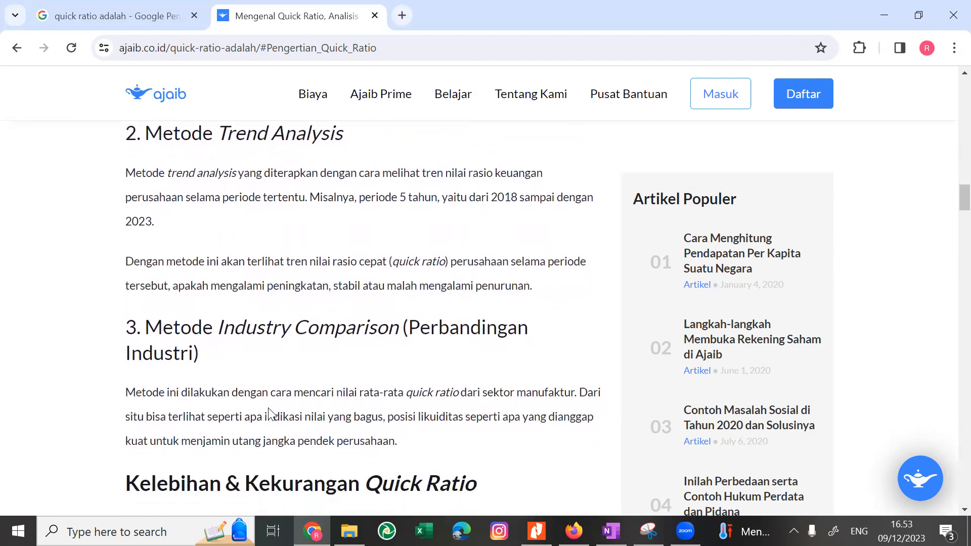
pyautogui.scroll(-4, 269, 408)
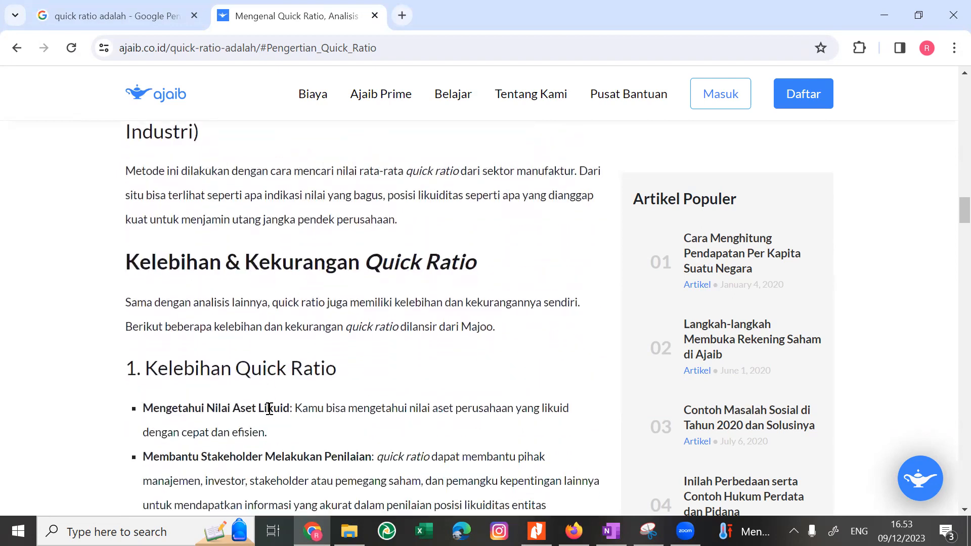
pyautogui.scroll(-7, 268, 408)
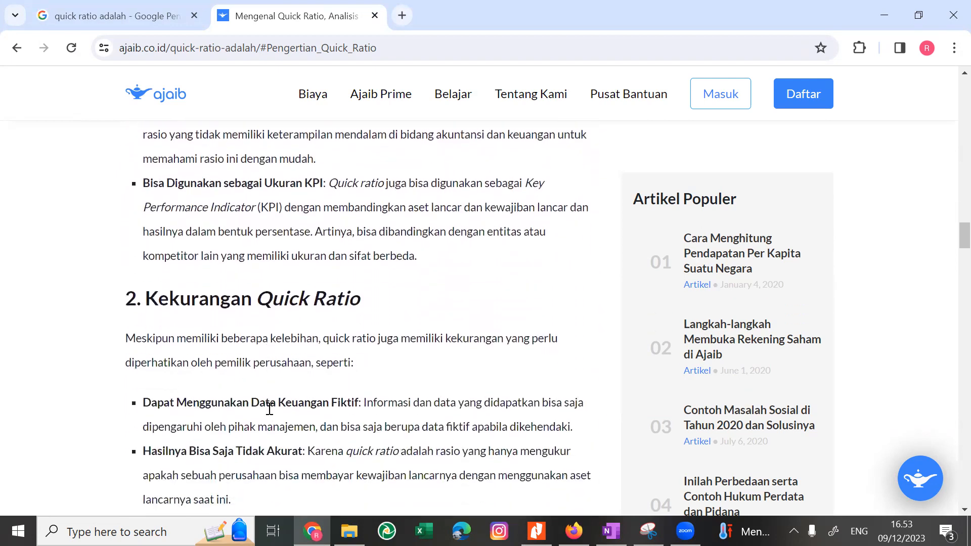
pyautogui.scroll(-2, 269, 409)
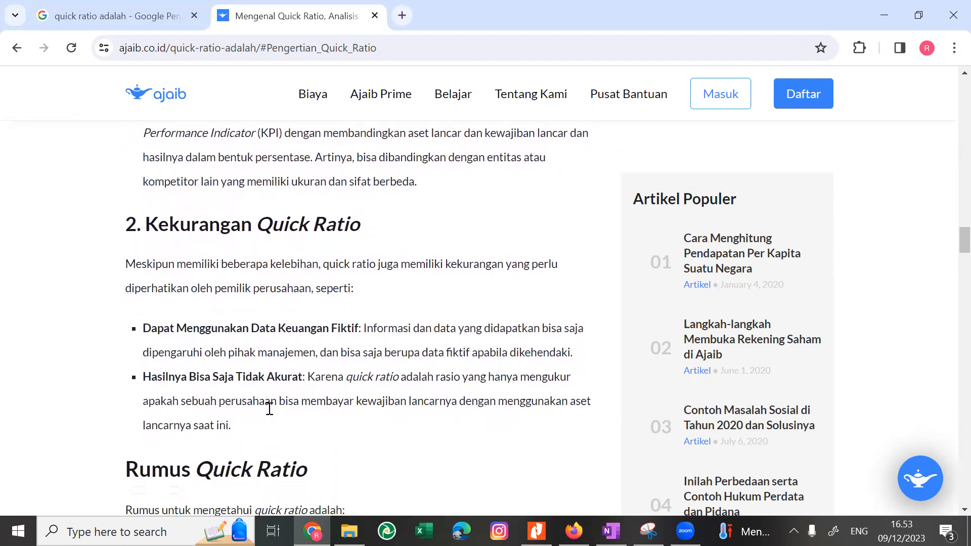
pyautogui.scroll(-6, 268, 409)
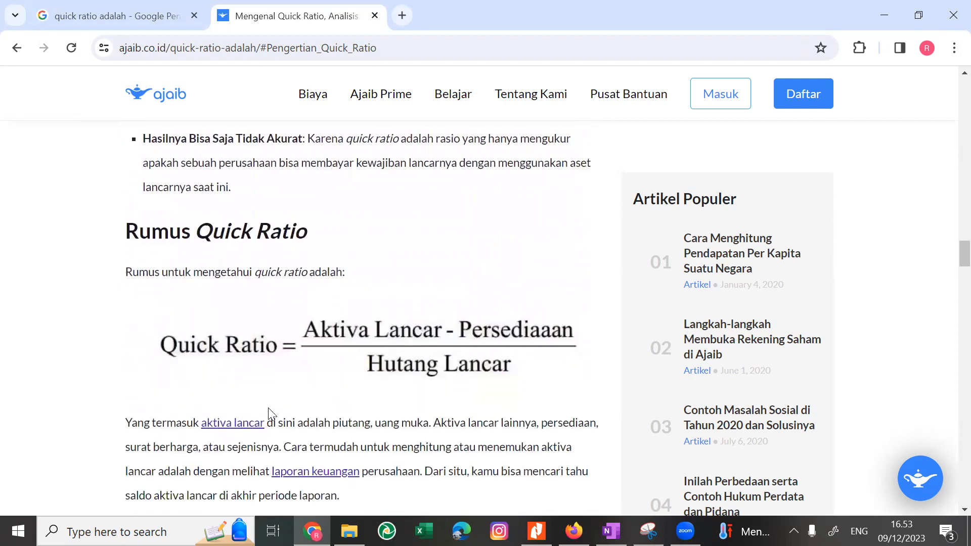
pyautogui.scroll(-1, 268, 414)
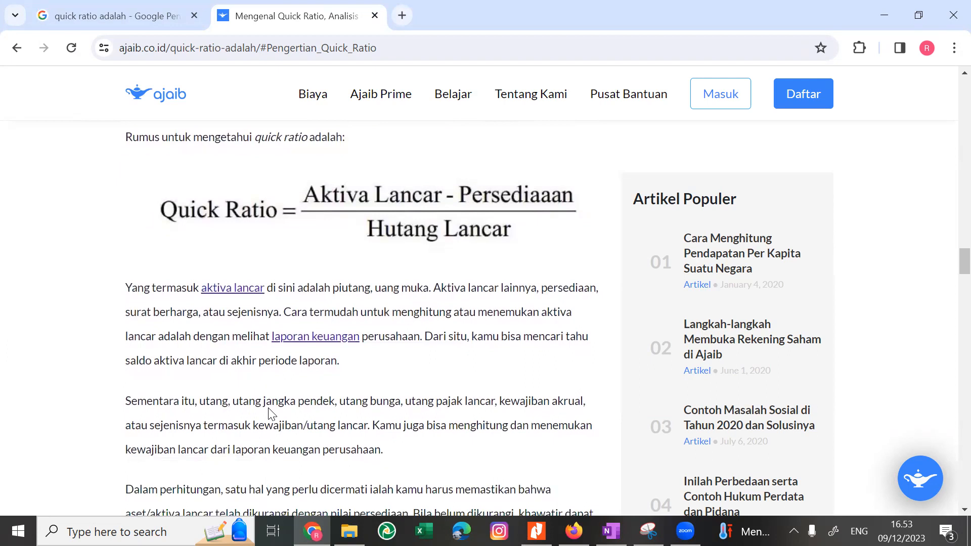
# Read the article's illustration for perusahaan x, covering its current assets, current liabilities and the resulting quick ratio calculation.
pyautogui.scroll(-10, 272, 413)
pyautogui.scroll(-2, 271, 414)
pyautogui.scroll(-3, 269, 413)
pyautogui.scroll(4, 270, 410)
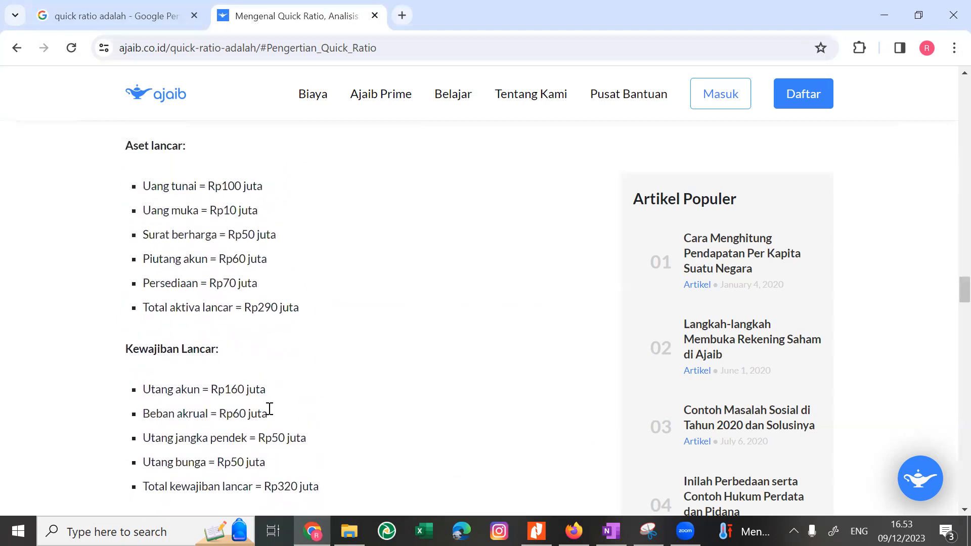
pyautogui.scroll(-2, 269, 409)
pyautogui.scroll(3, 270, 409)
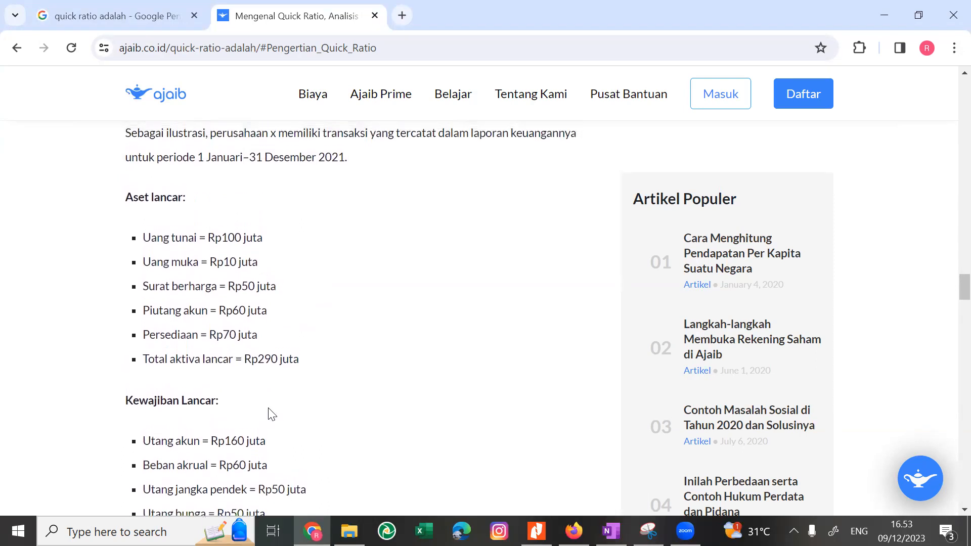
pyautogui.scroll(-4, 271, 411)
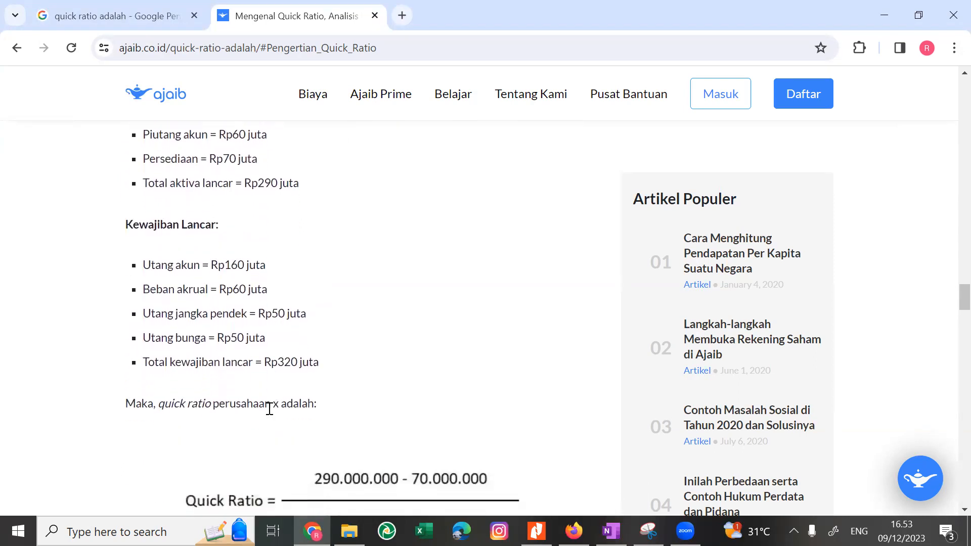
pyautogui.scroll(-1, 271, 410)
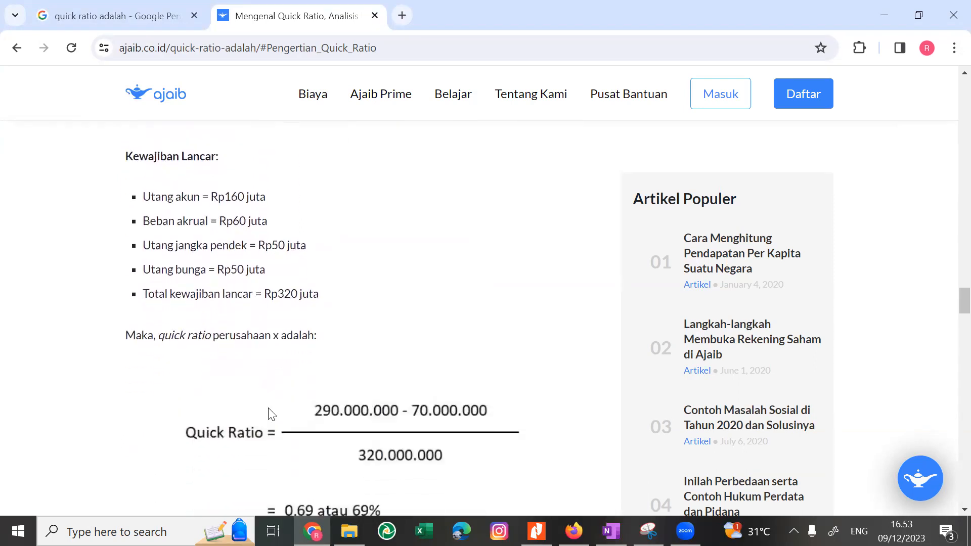
pyautogui.scroll(-6, 268, 411)
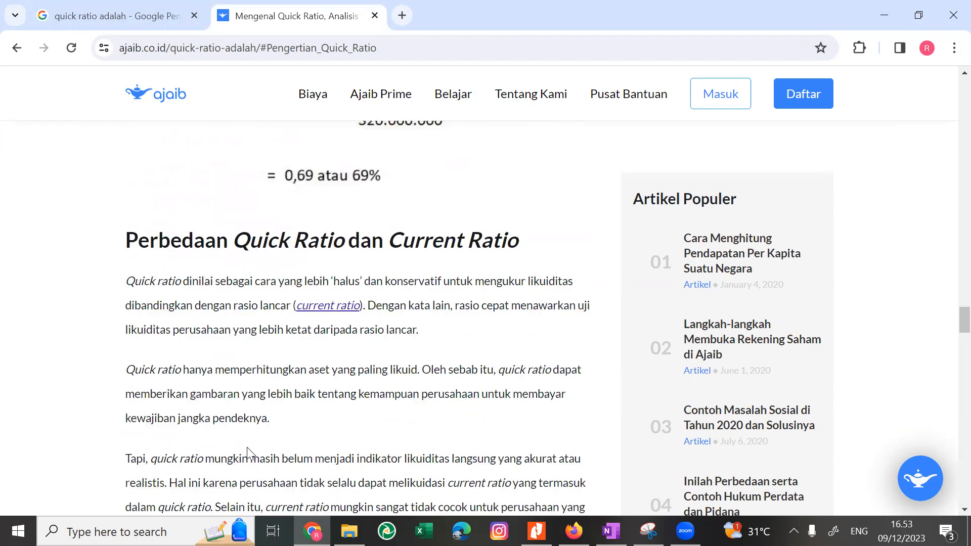
# Read the section Perbedaan Quick Ratio dan Current Ratio, highlighting its key phrases and bullet points while following the text.
pyautogui.scroll(-1, 246, 447)
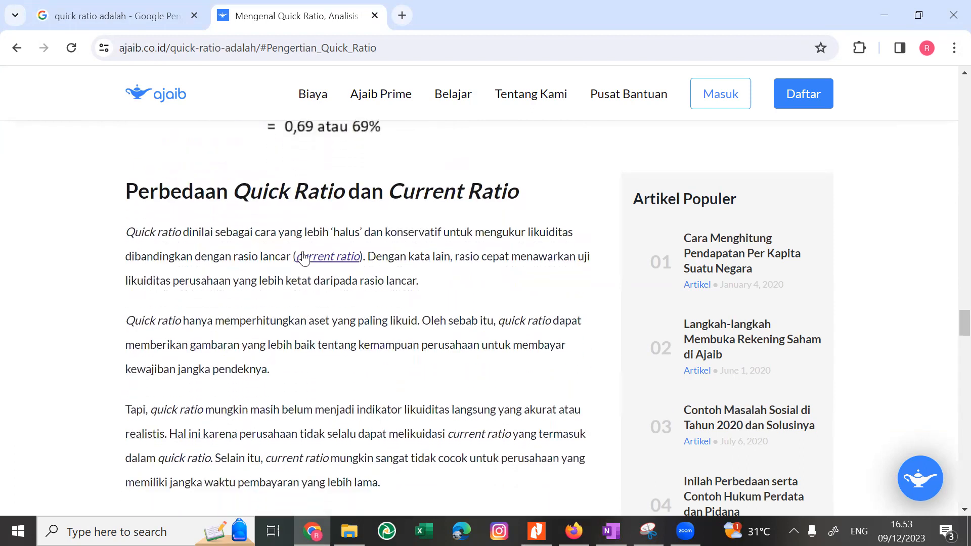
pyautogui.moveTo(333, 232); pyautogui.dragTo(233, 260)
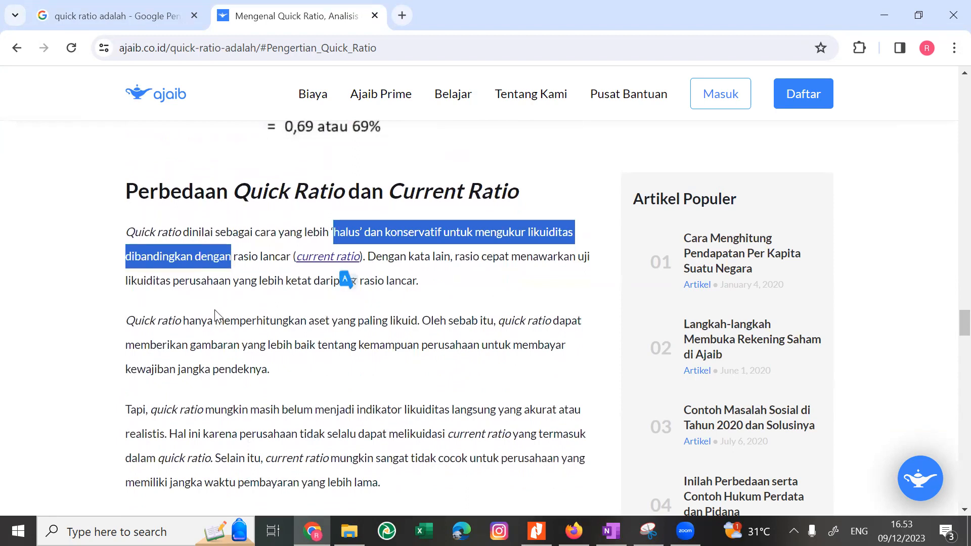
pyautogui.moveTo(214, 320); pyautogui.dragTo(226, 367)
pyautogui.scroll(-2, 226, 369)
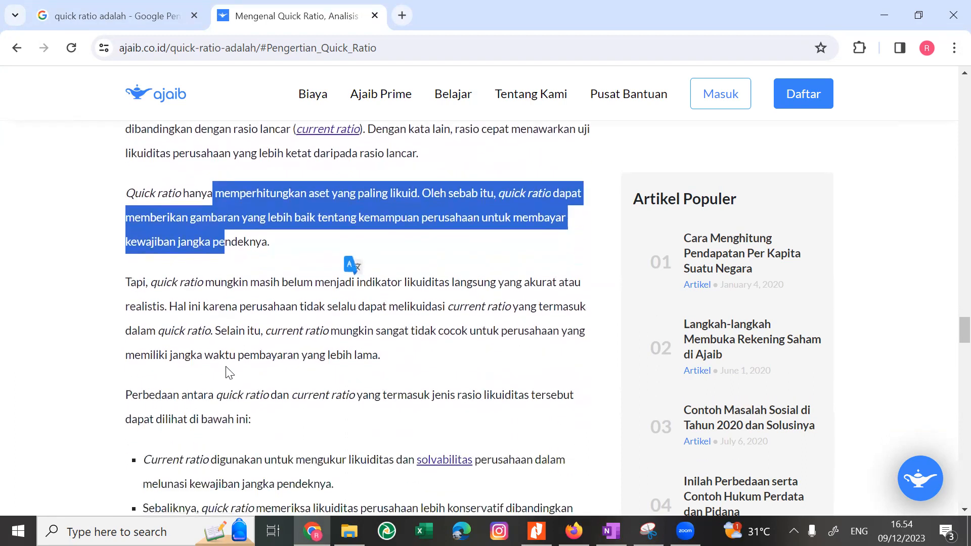
pyautogui.scroll(-2, 226, 368)
pyautogui.click(225, 367)
pyautogui.moveTo(225, 380); pyautogui.dragTo(307, 407)
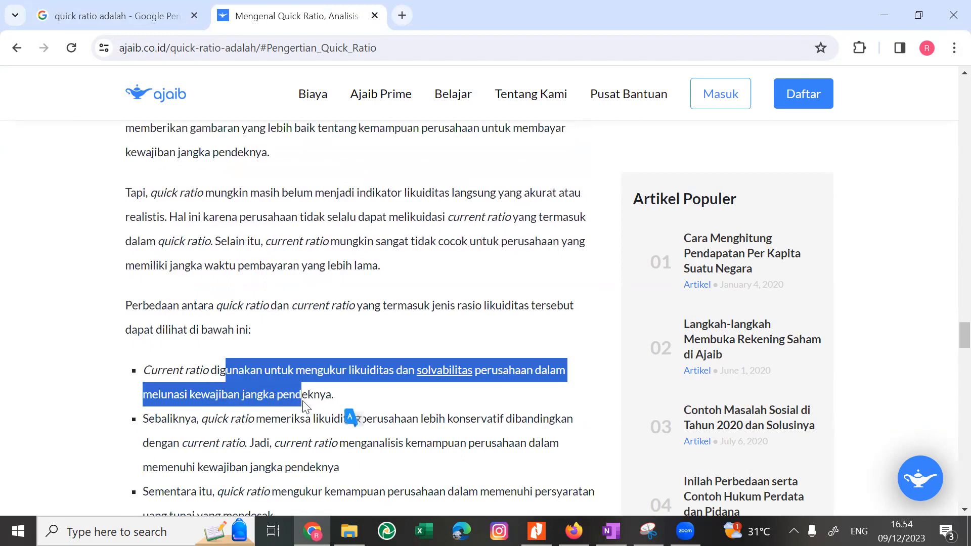
pyautogui.click(306, 435)
pyautogui.scroll(-1, 303, 437)
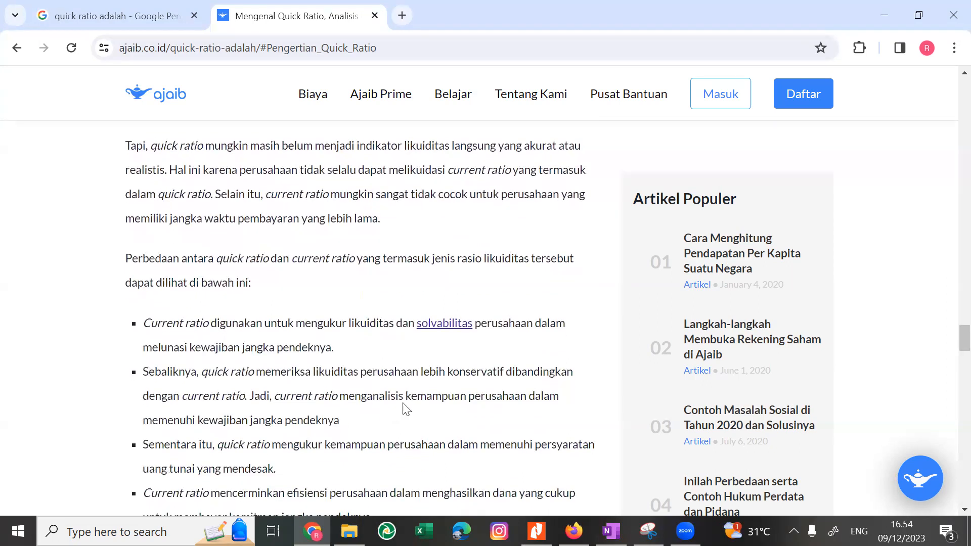
pyautogui.moveTo(404, 375); pyautogui.dragTo(329, 445)
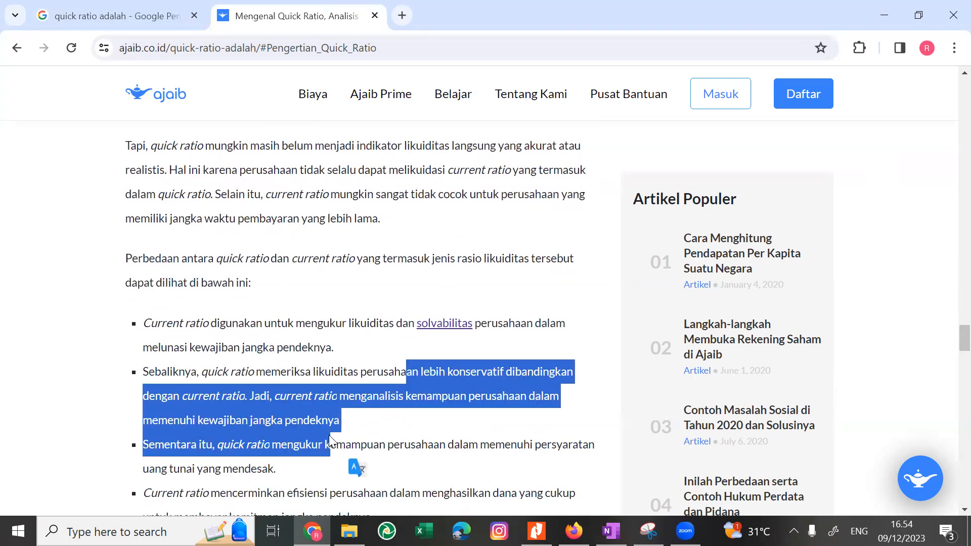
pyautogui.scroll(-4, 329, 435)
pyautogui.scroll(-2, 328, 435)
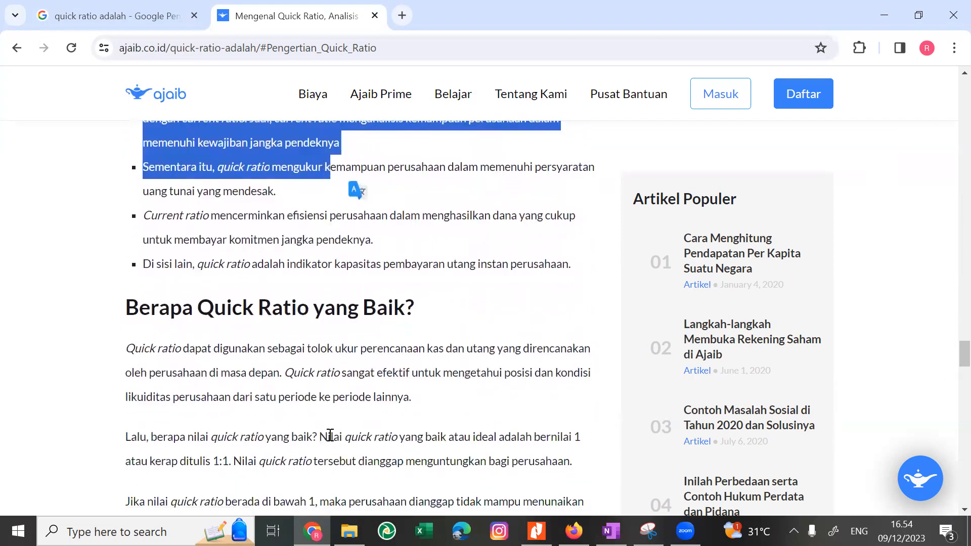
# Read the section Berapa Quick Ratio yang Baik, highlighting the ideal value and the meaning of values below or above 1.
pyautogui.moveTo(269, 412); pyautogui.dragTo(241, 426)
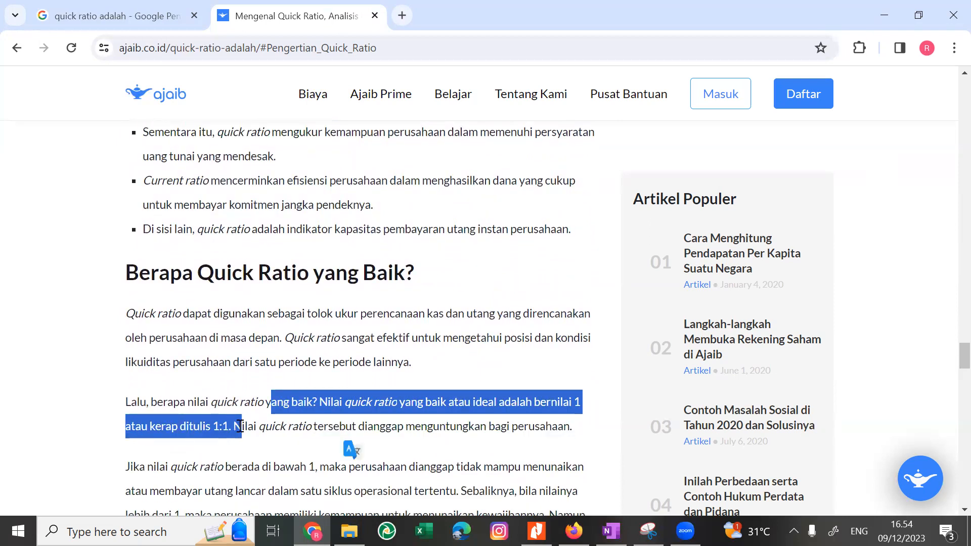
pyautogui.scroll(-1, 347, 404)
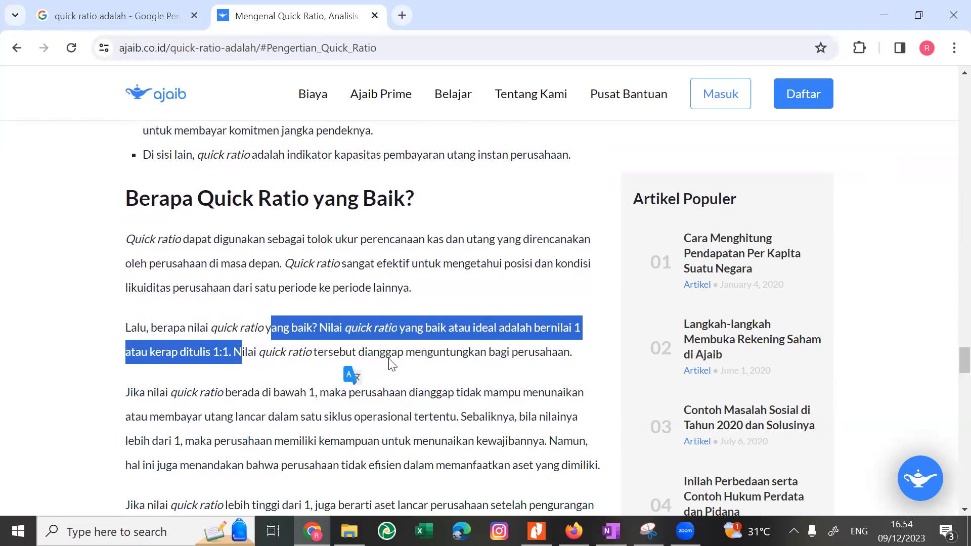
pyautogui.scroll(-1, 398, 367)
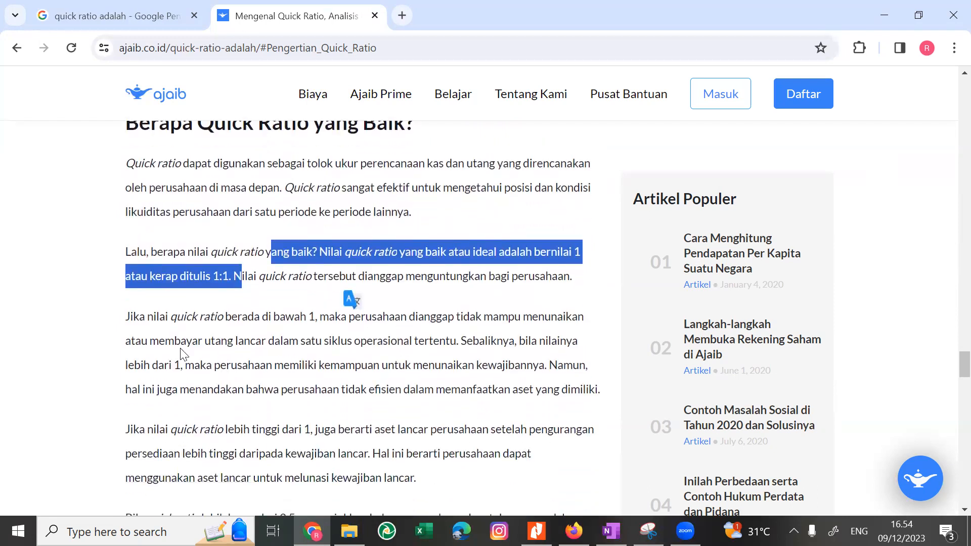
pyautogui.moveTo(182, 318); pyautogui.dragTo(262, 386)
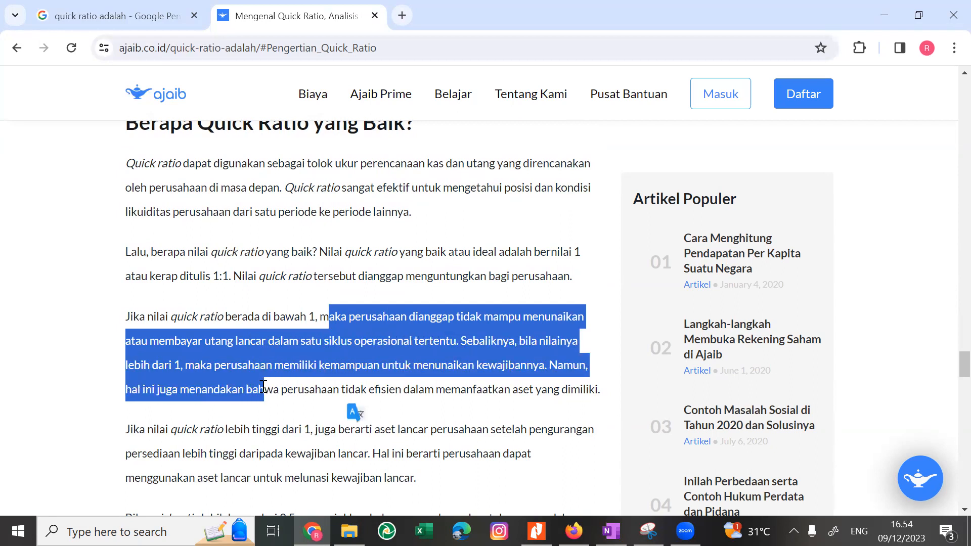
pyautogui.scroll(-3, 250, 413)
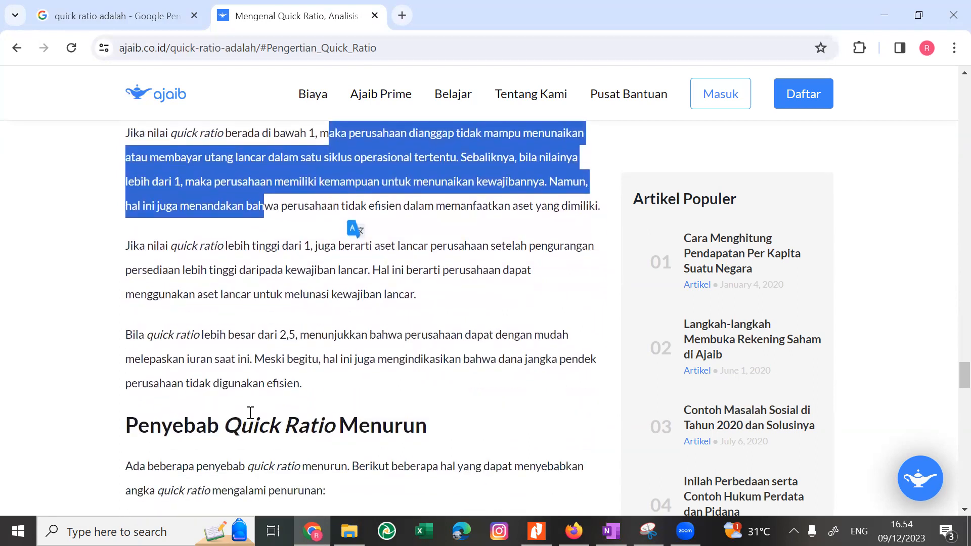
# Switch to the exam PDF in Nitro Pro and examine the Lampiran 1 Financial KPI Dashboard, including the Current Quick Stats.
pyautogui.hotkey('alt', 'Tab')
pyautogui.hotkey('alt', 'Tab')
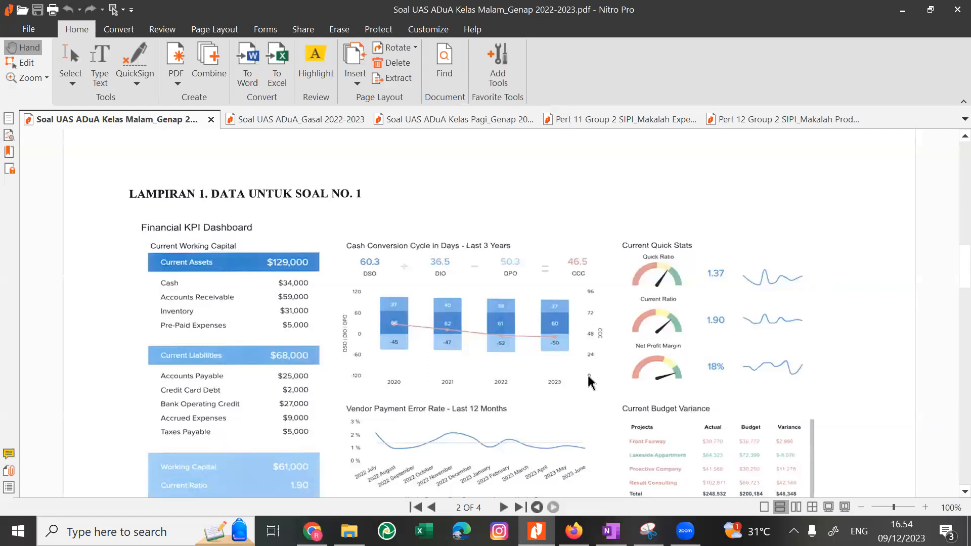
pyautogui.scroll(-2, 483, 431)
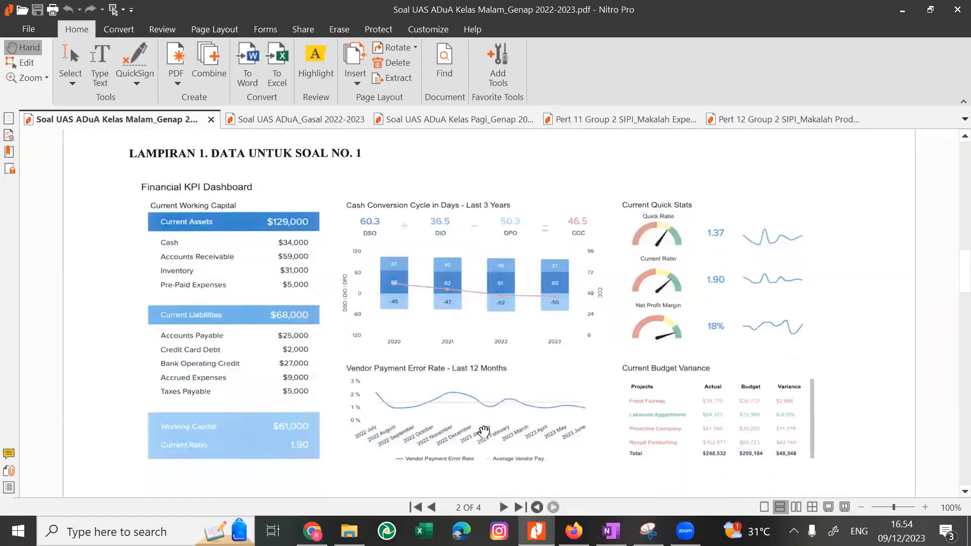
pyautogui.scroll(-1, 480, 432)
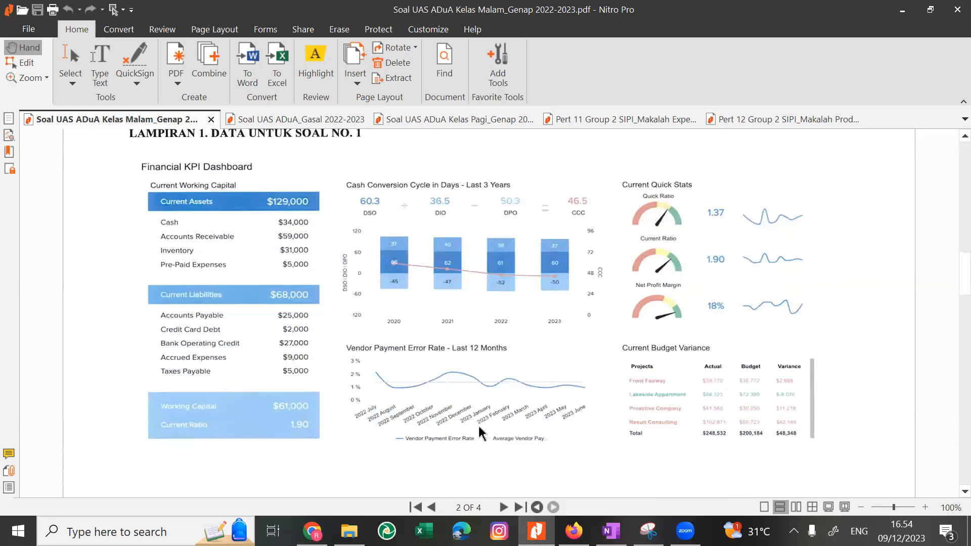
pyautogui.scroll(-1, 481, 432)
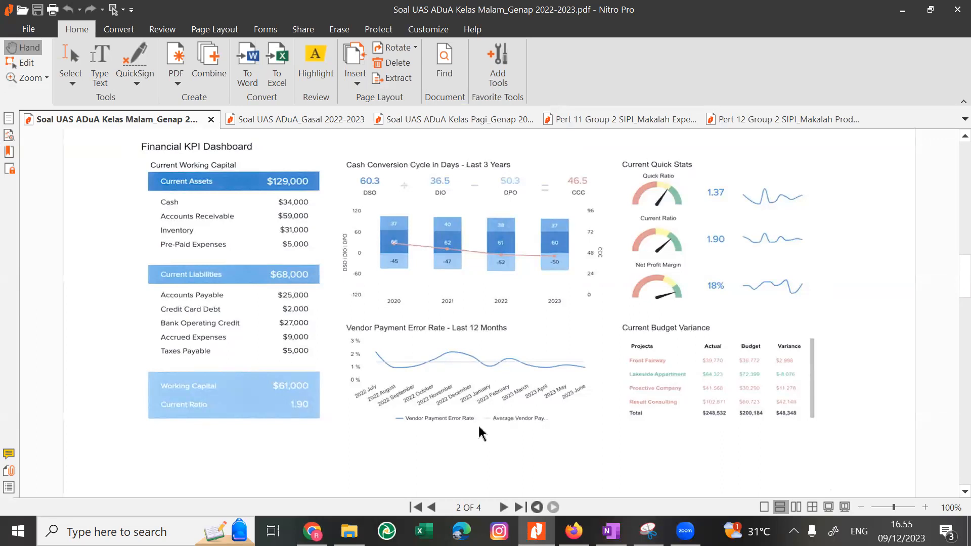
pyautogui.scroll(1, 481, 434)
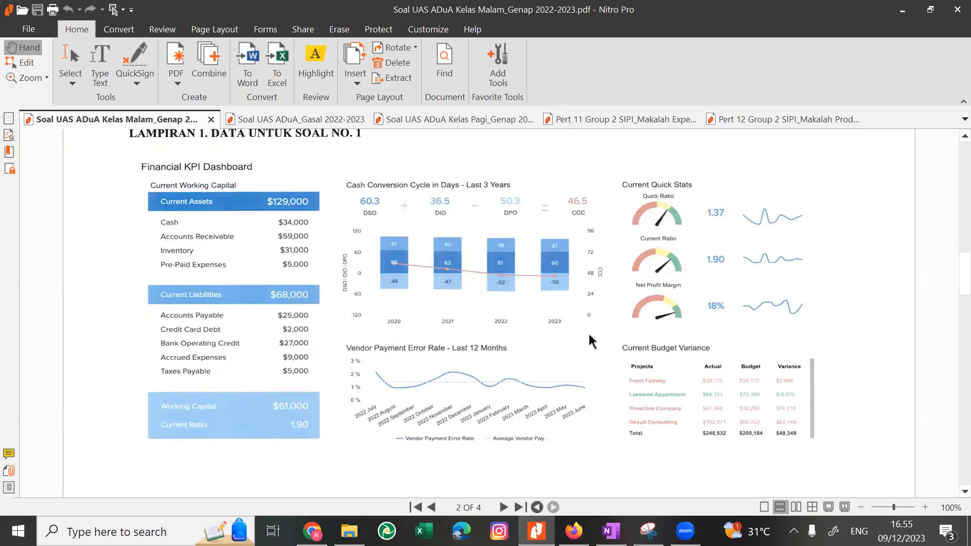
pyautogui.moveTo(589, 336); pyautogui.dragTo(537, 341)
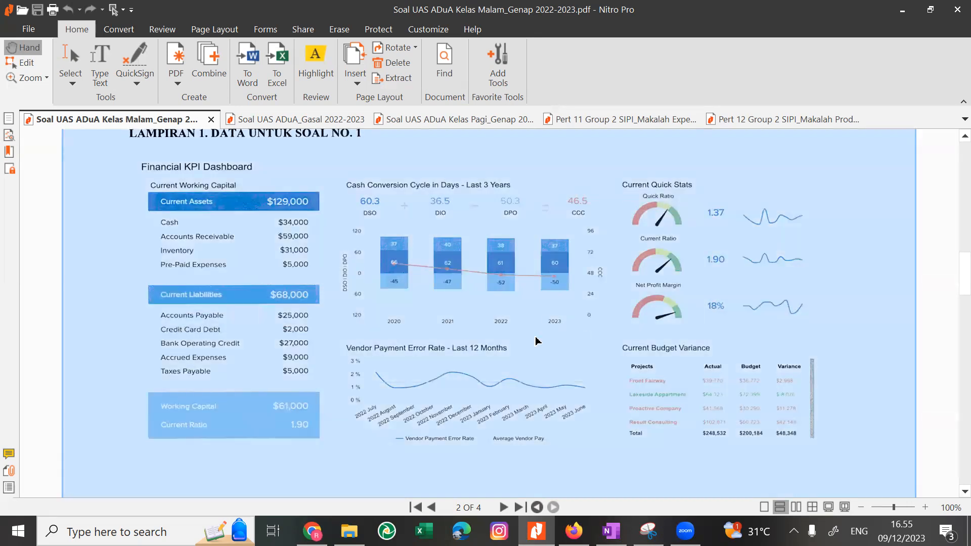
pyautogui.scroll(-1, 533, 343)
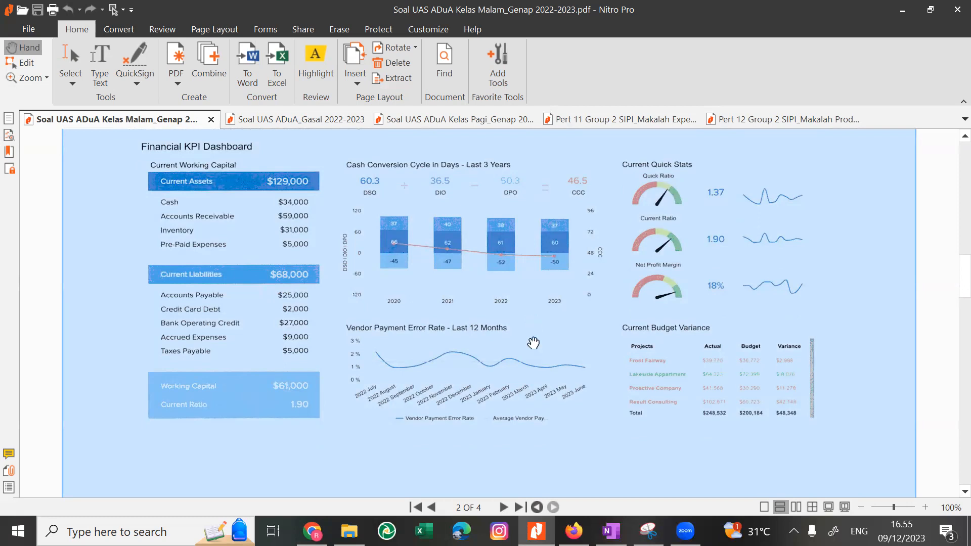
pyautogui.scroll(1, 533, 343)
pyautogui.scroll(-1, 532, 341)
pyautogui.scroll(-1, 530, 342)
pyautogui.scroll(2, 531, 342)
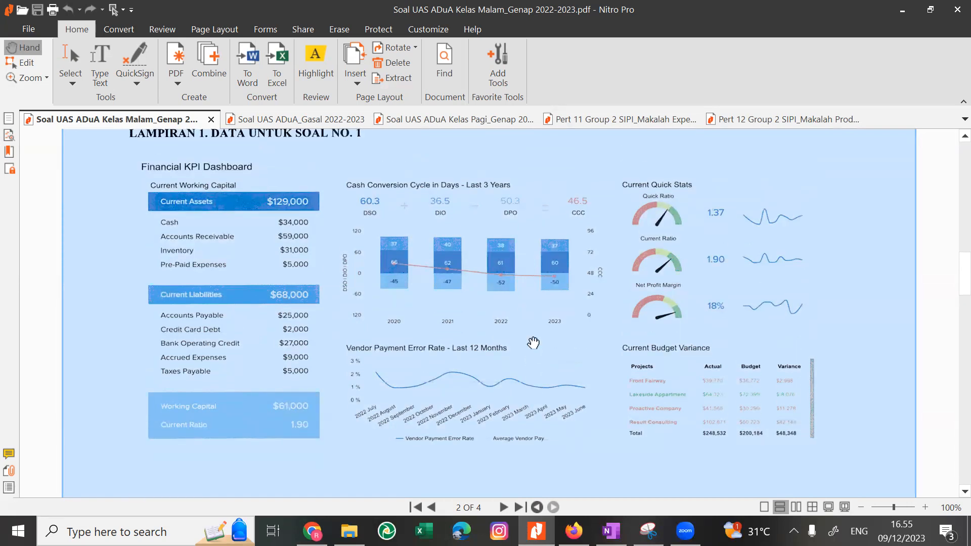
# Switch back to Chrome, open Google in place of the Ajaib article and search for "net profit margin adalah".
pyautogui.hotkey('alt', 'Tab')
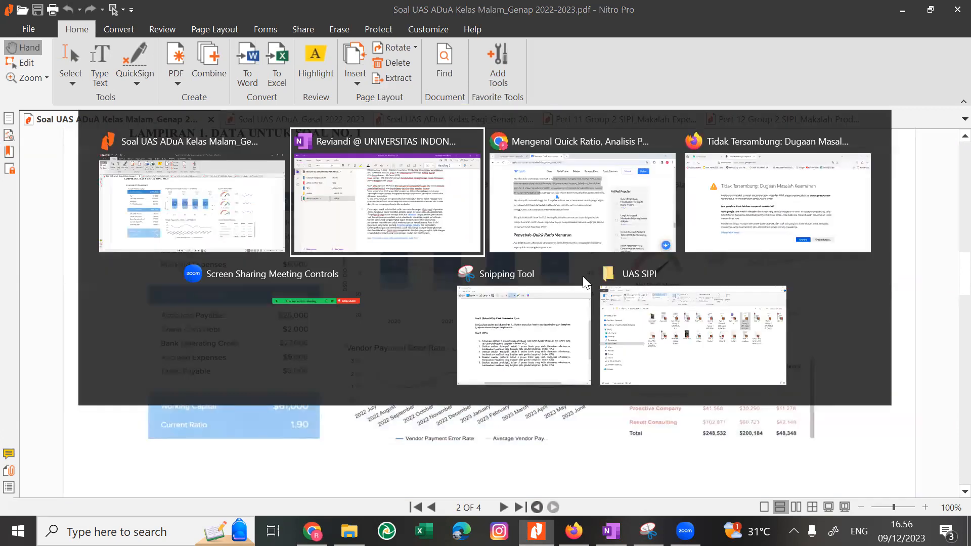
pyautogui.hotkey('alt', 'Tab')
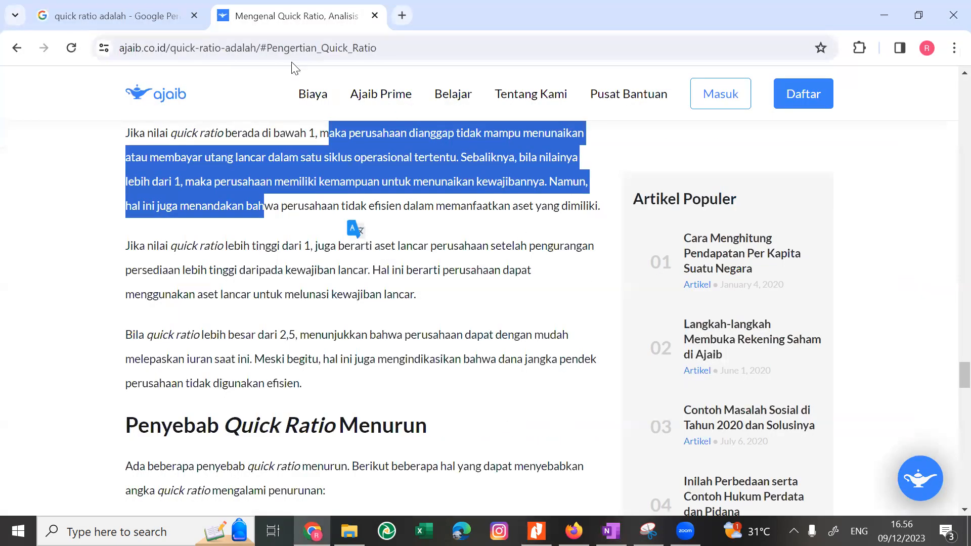
pyautogui.click(319, 46)
pyautogui.write('g')
pyautogui.press('Return')
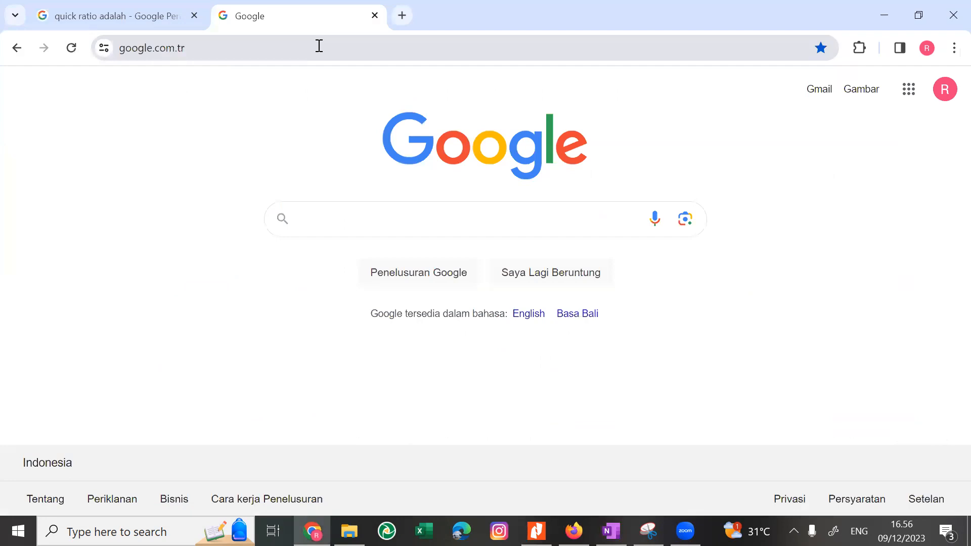
pyautogui.write('net profi')
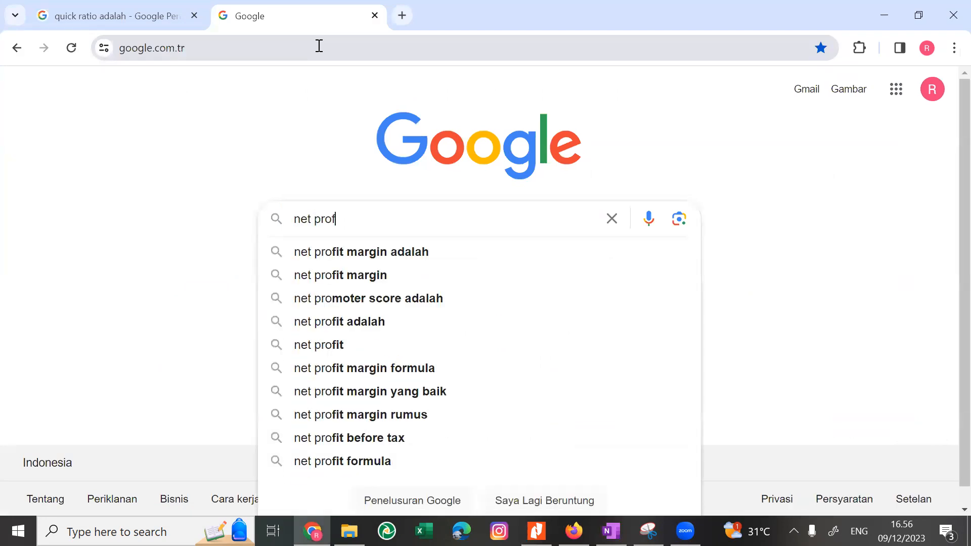
pyautogui.press('Down')
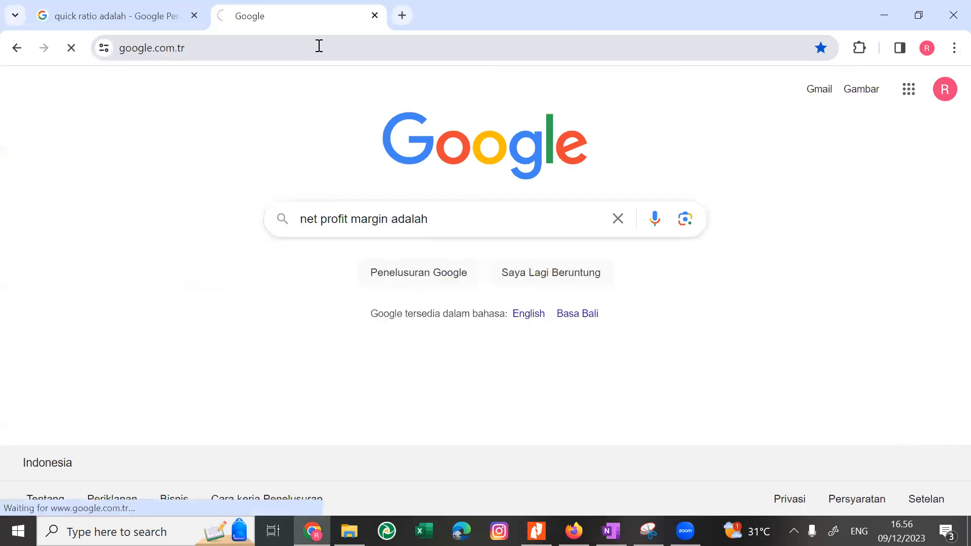
# Open the translated Corporate Finance Institute article on Net Profit Margin and read its definition, ratio formula and first calculation example.
pyautogui.hotkey('alt', 'Tab')
pyautogui.hotkey('alt', 'Tab')
pyautogui.click(469, 172)
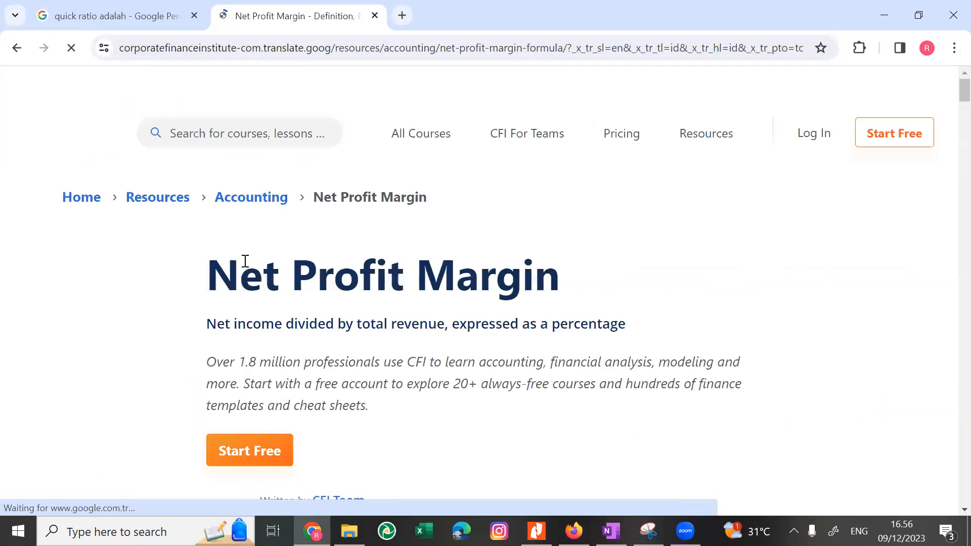
pyautogui.scroll(-5, 313, 326)
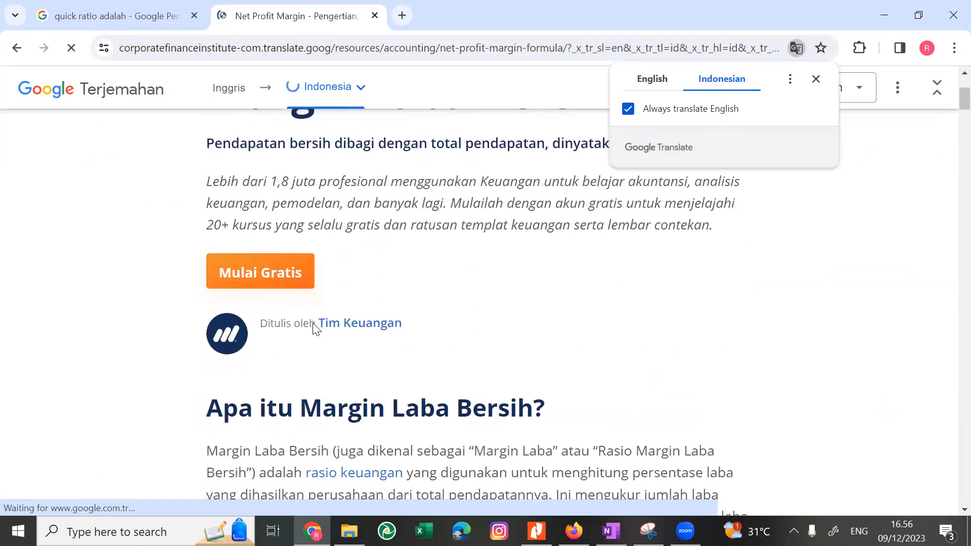
pyautogui.scroll(-4, 314, 323)
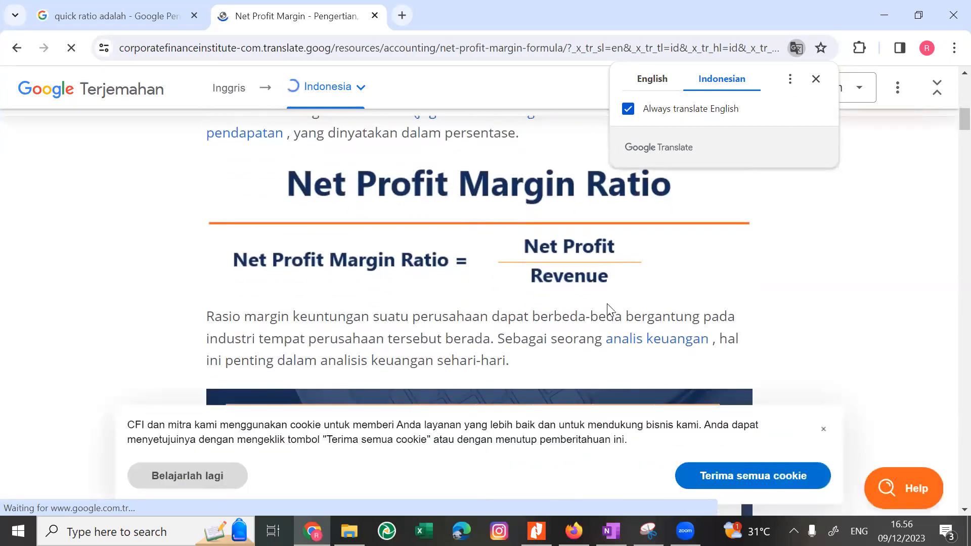
pyautogui.scroll(-3, 609, 308)
pyautogui.scroll(-3, 608, 309)
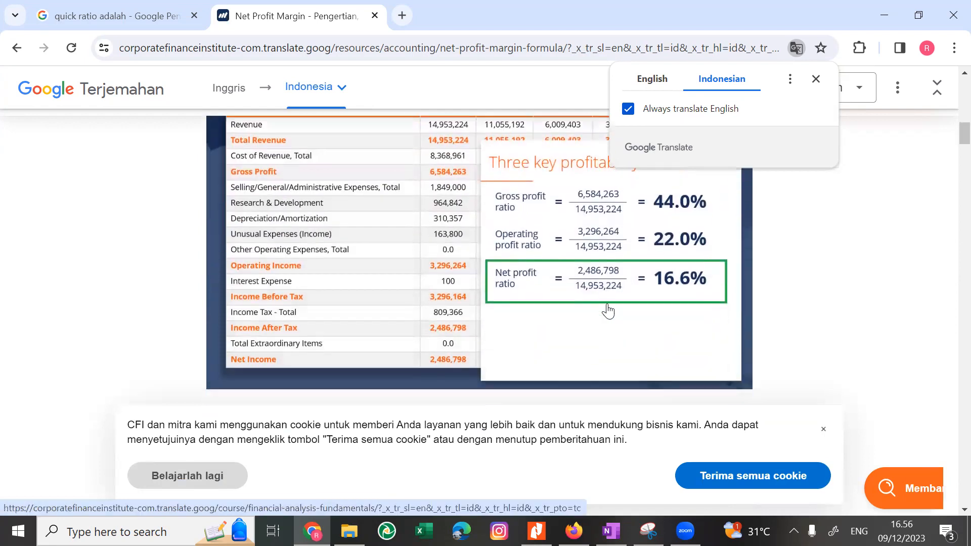
pyautogui.scroll(-9, 608, 309)
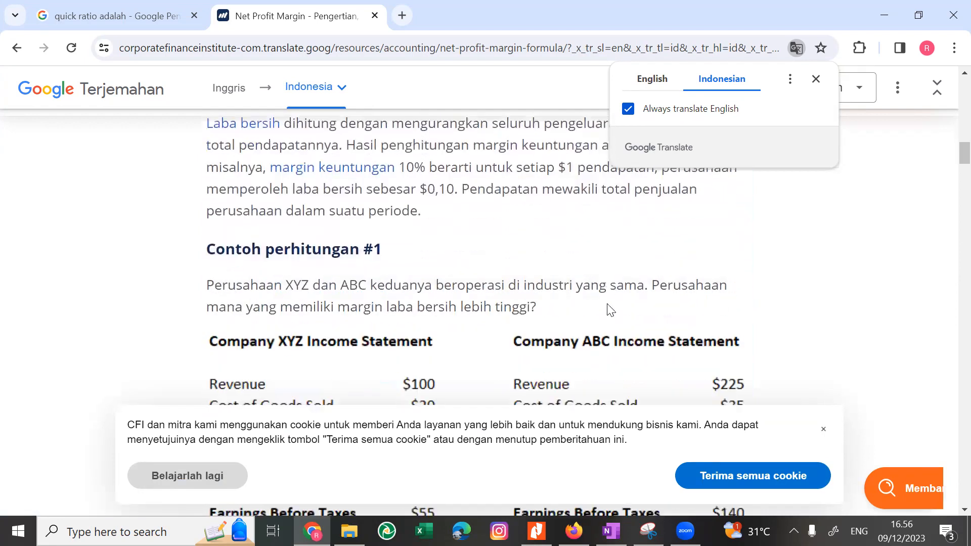
# Turn off the browser's own Indonesian translation and copy the Rumus Margin Laba Bersih section with its formula and explanatory paragraph.
pyautogui.scroll(4, 610, 309)
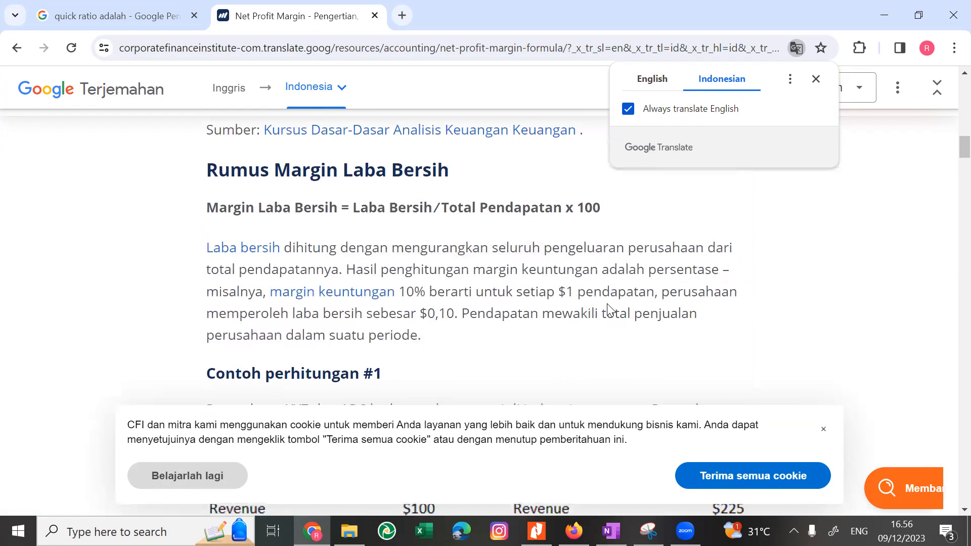
pyautogui.hotkey('alt', 'Tab')
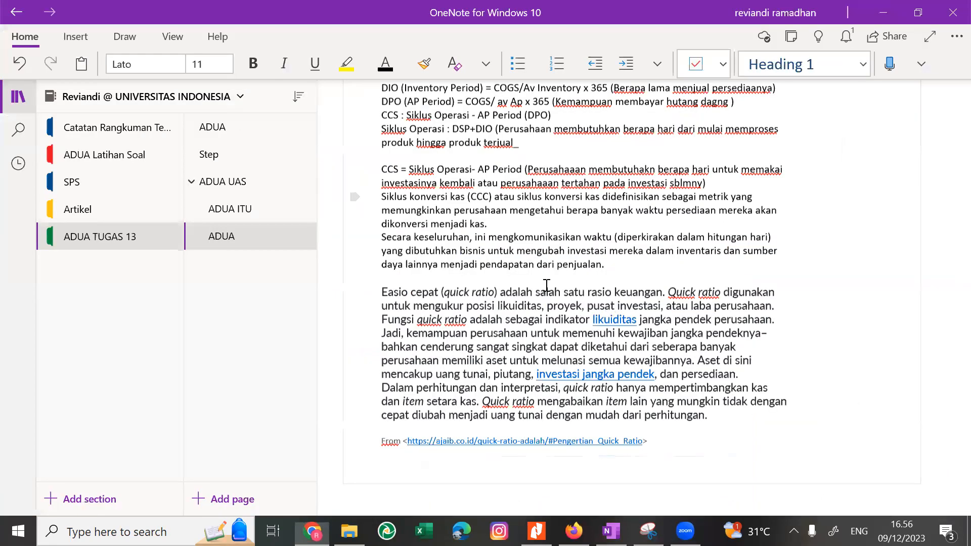
pyautogui.hotkey('alt', 'Tab')
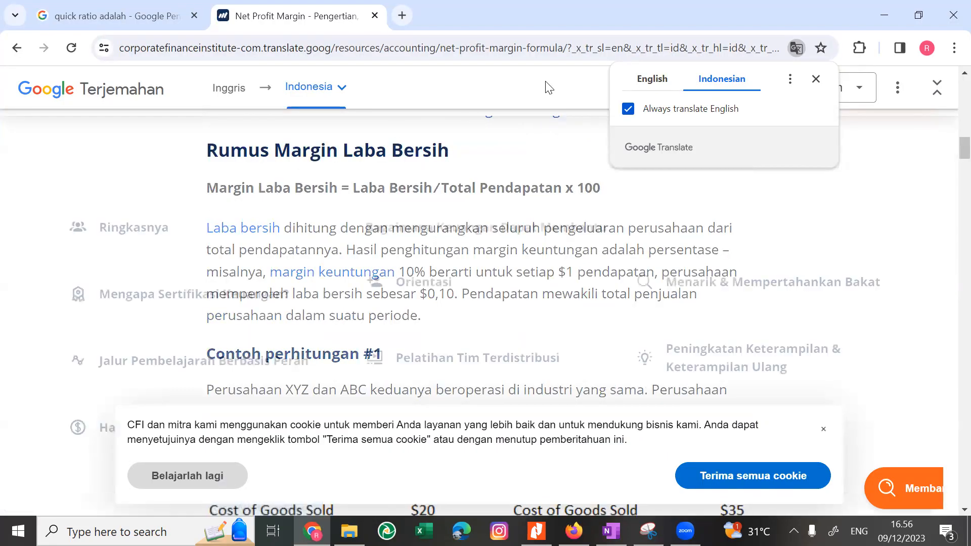
pyautogui.click(651, 79)
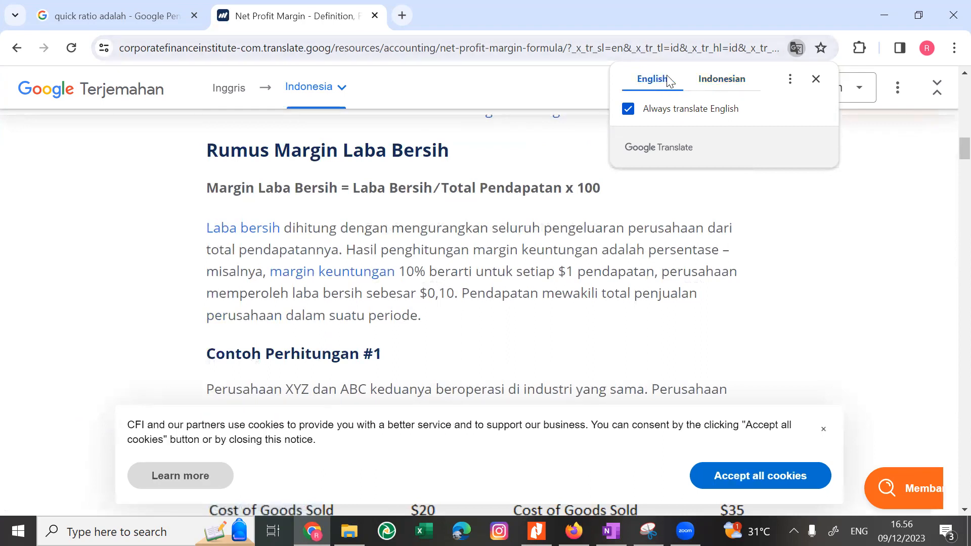
pyautogui.moveTo(215, 148); pyautogui.dragTo(461, 328)
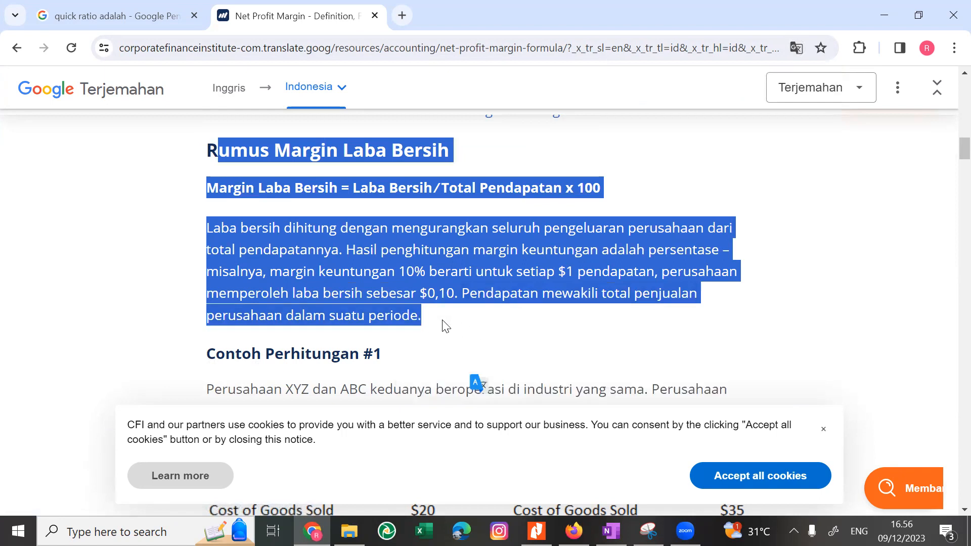
pyautogui.moveTo(357, 308)
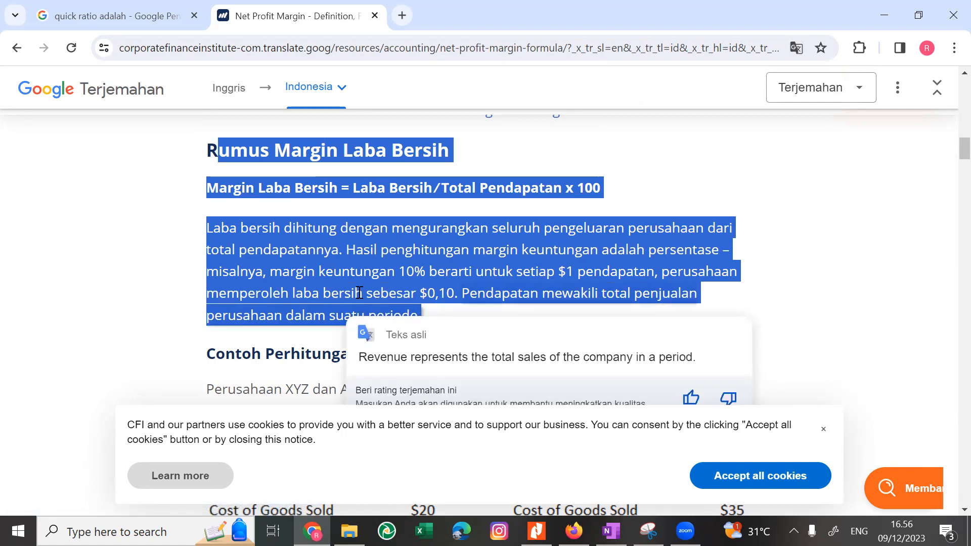
pyautogui.press('alt')
# Read the net profit margin formula explanation, including the original English sentence on what a 10% profit margin means.
pyautogui.scroll(-1, 320, 284)
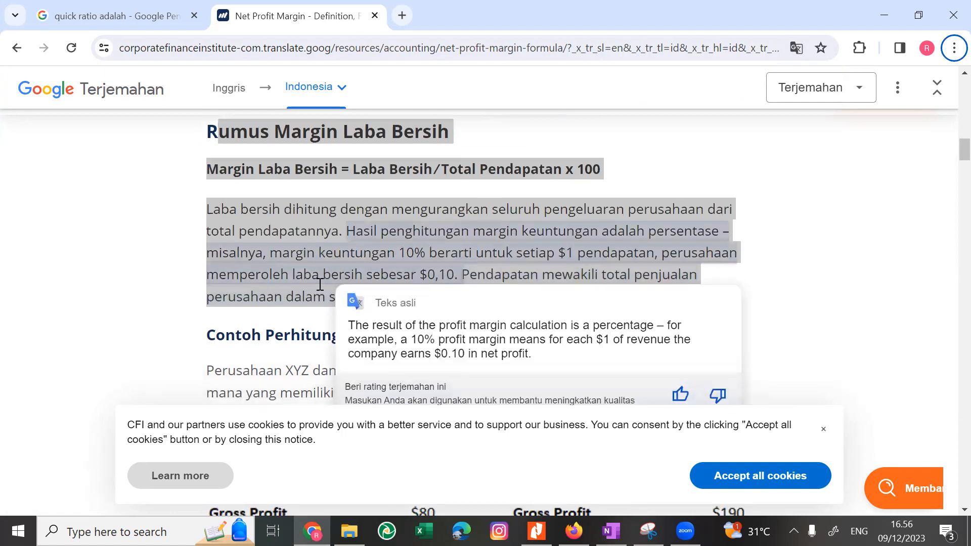
pyautogui.scroll(1, 291, 255)
pyautogui.scroll(-1, 291, 254)
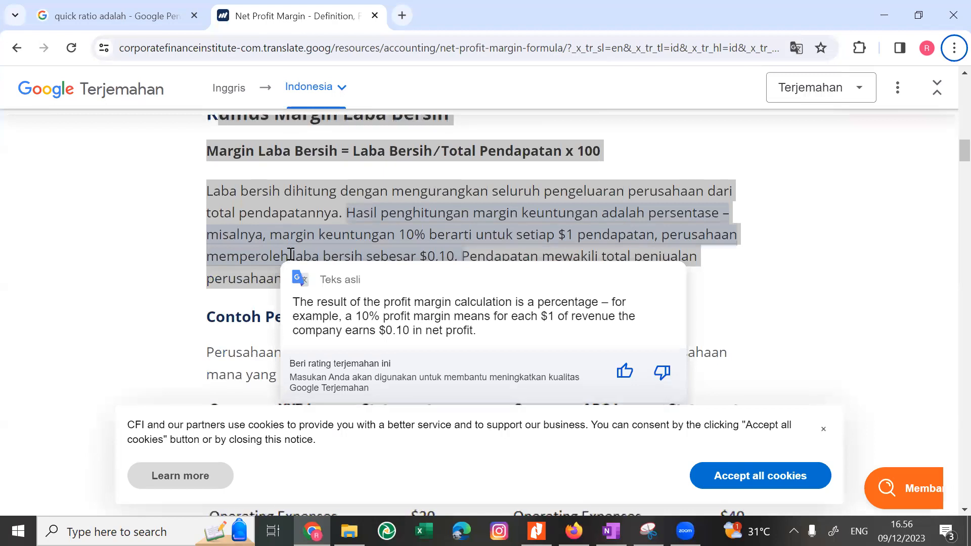
pyautogui.scroll(-1, 291, 255)
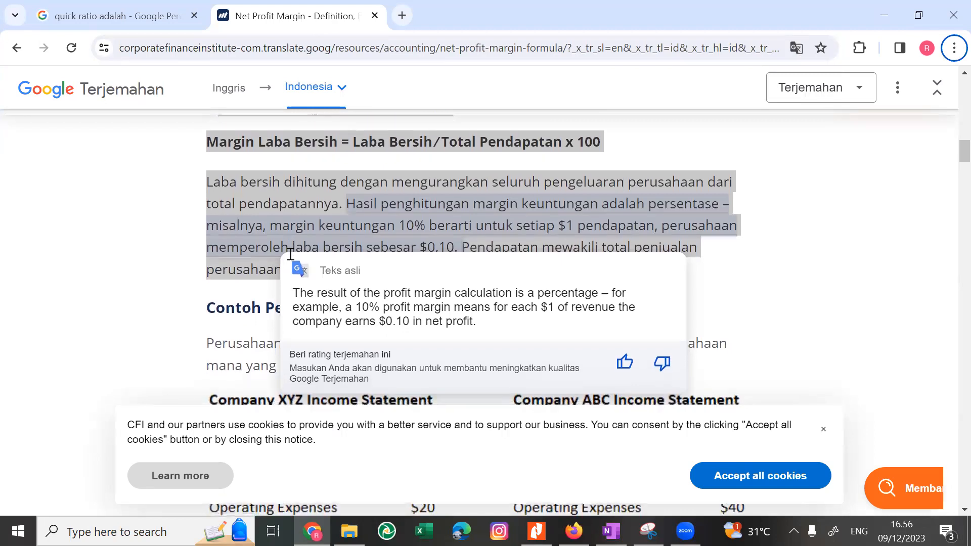
pyautogui.scroll(-2, 290, 254)
pyautogui.scroll(1, 291, 254)
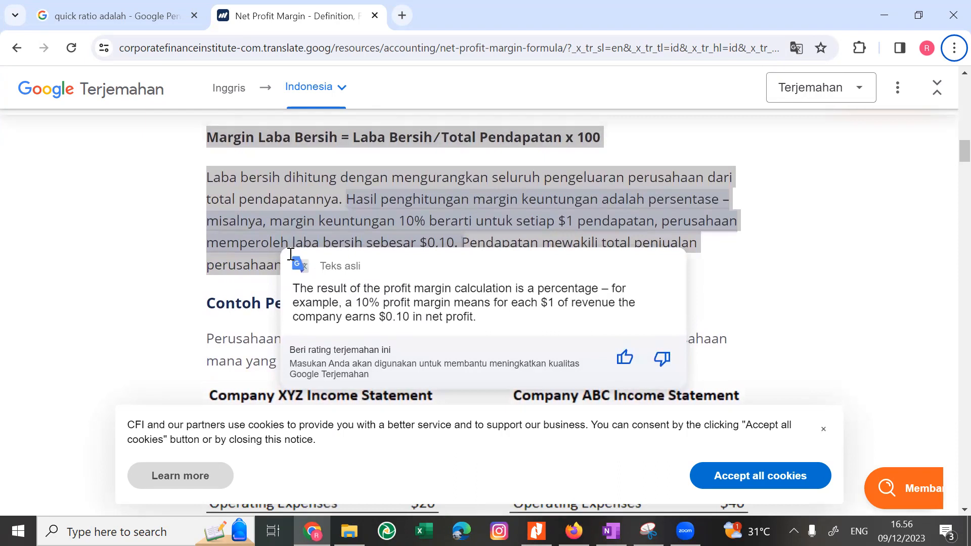
pyautogui.scroll(-2, 291, 255)
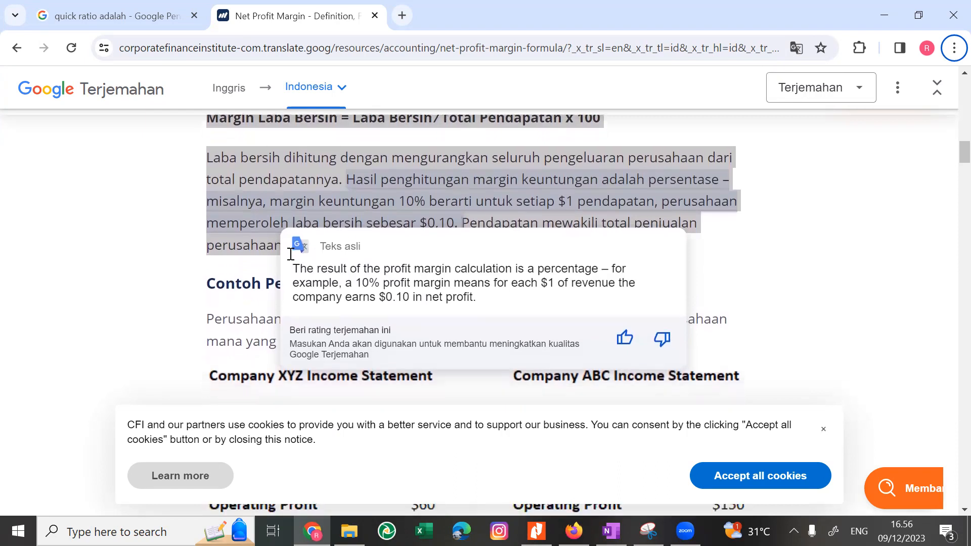
pyautogui.scroll(4, 291, 255)
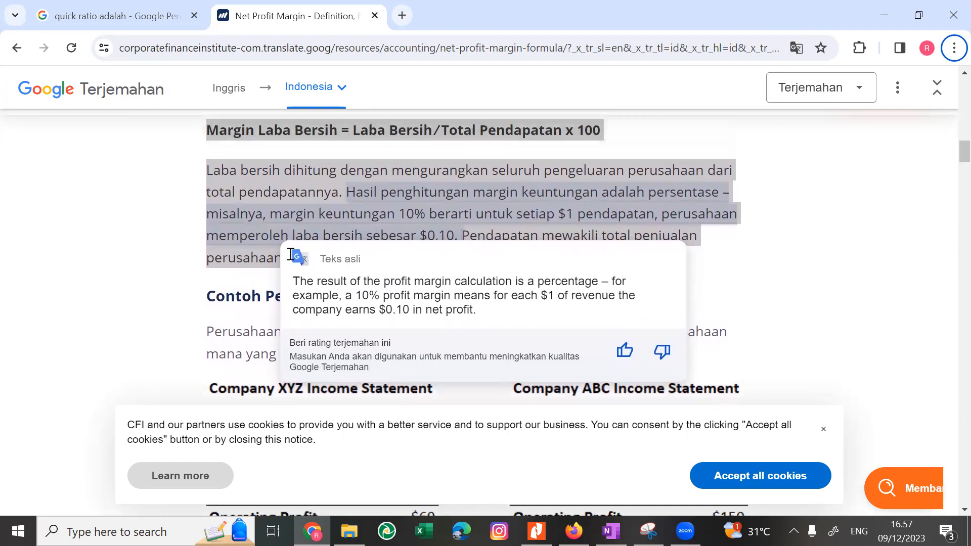
pyautogui.scroll(1, 291, 254)
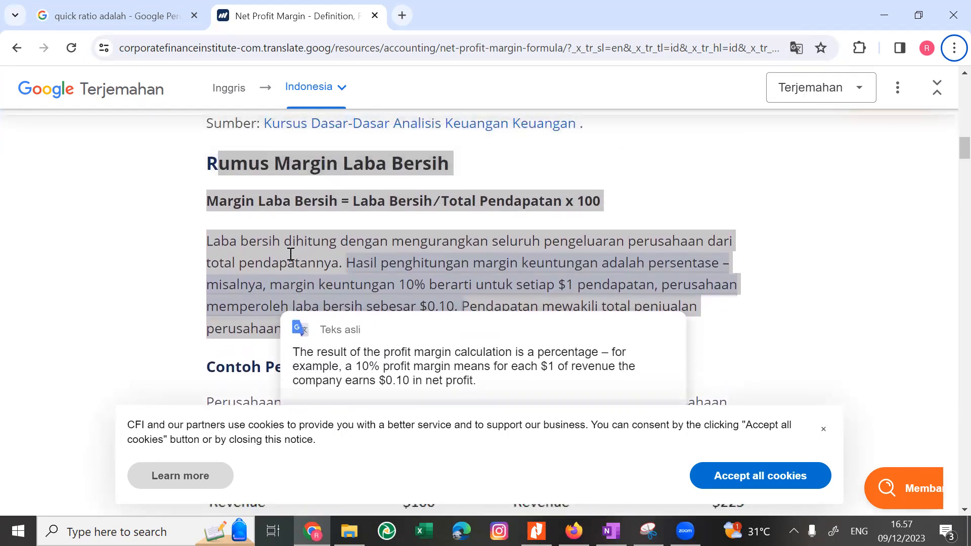
pyautogui.scroll(-3, 290, 254)
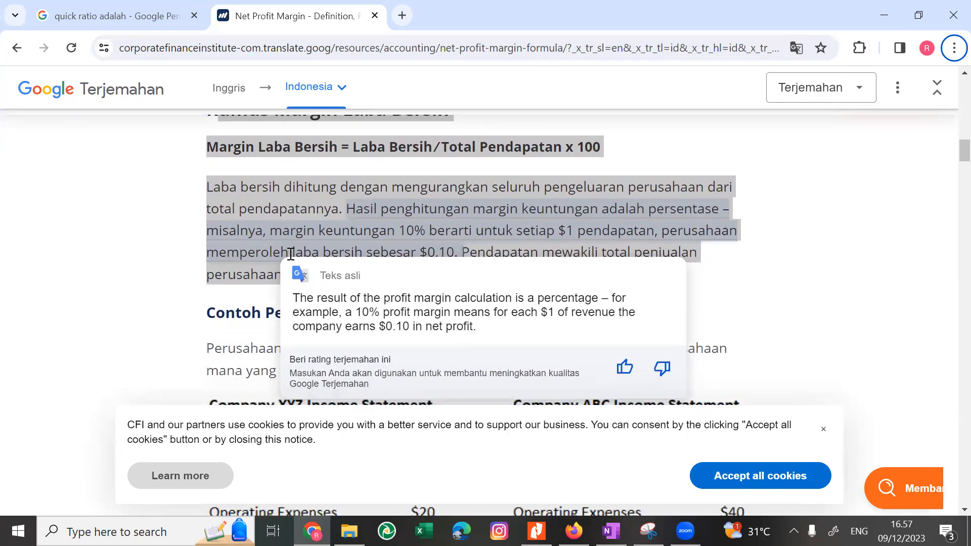
pyautogui.scroll(-5, 291, 254)
pyautogui.scroll(5, 291, 254)
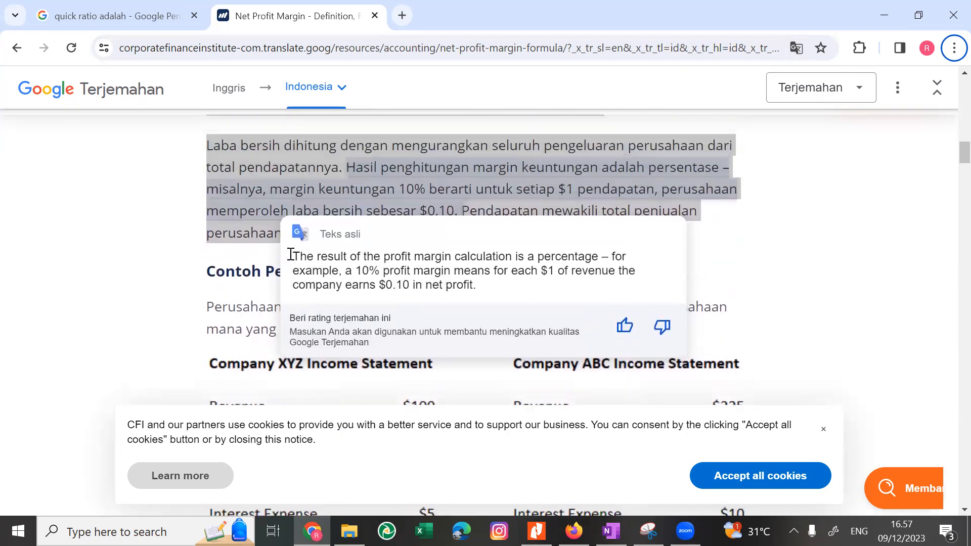
# In OneNote, replace the Ajaib source line below the quick ratio notes with the copied Margin Laba Bersih section, removing its source link.
pyautogui.hotkey('alt', 'Tab')
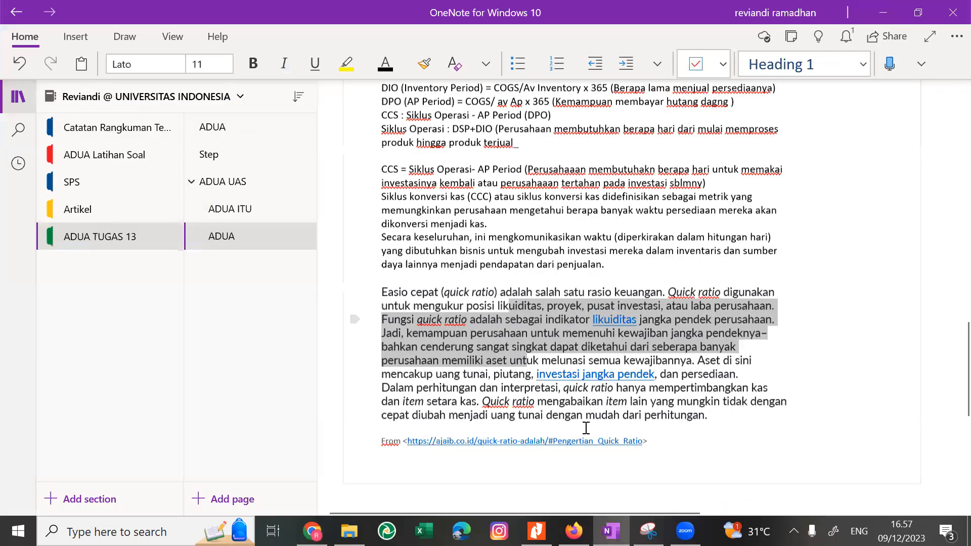
pyautogui.moveTo(389, 452); pyautogui.dragTo(290, 443)
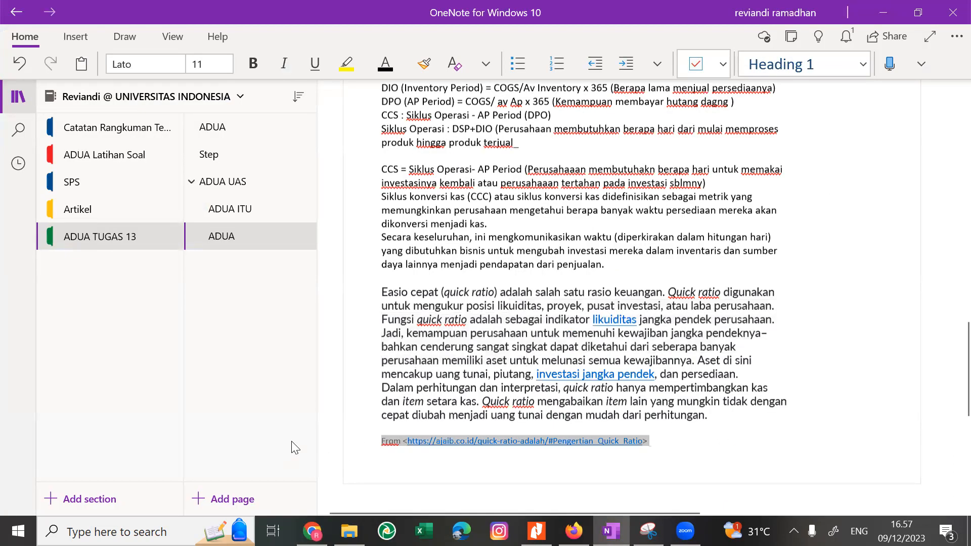
pyautogui.write('umus Margin Laba Bersih Margin Laba Bersih = Laba Bersih/Total Pendapatan x 100 Laba bersih dihitung dengan mengurangkan seluruh pengeluaran perusahaan dari total pendapatannya. Hasil penghitungan margin keuntungan adalah persentase – misalnya, margin keuntungan 10% berarti untuk setiap $1 pendapatan, perusahaan memperoleh laba bersih sebesar $0,10. Pendapatan mewakili total penjualan perusahaan dalam suatu periode.  From <https://corporatefinanceinstitute-com.translate.goog/resources/accounting/net-profit-margin-formula/?_x_tr_sl=en&_x_tr_tl=id&_x_tr_hl=id&_x_tr_pto=tc>')
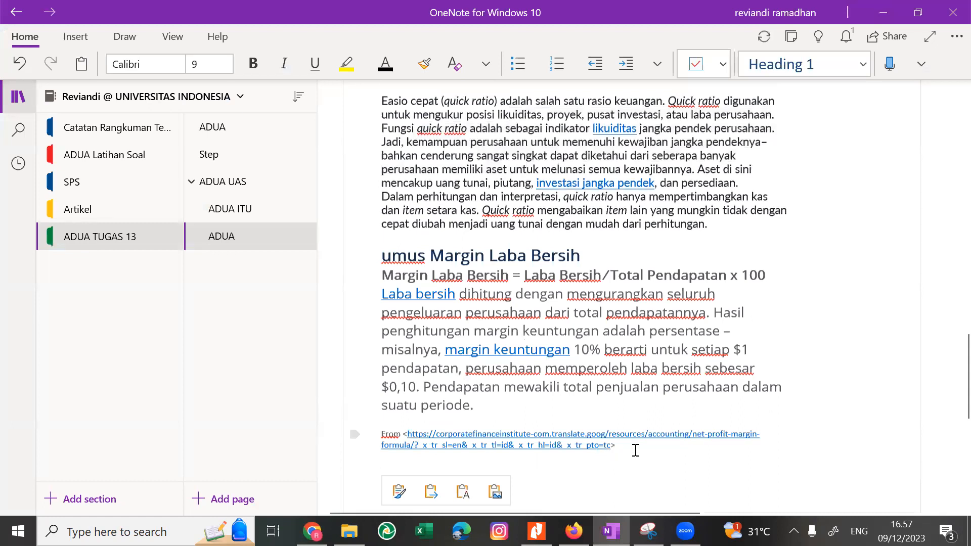
pyautogui.moveTo(635, 449); pyautogui.dragTo(358, 434)
pyautogui.press('Delete')
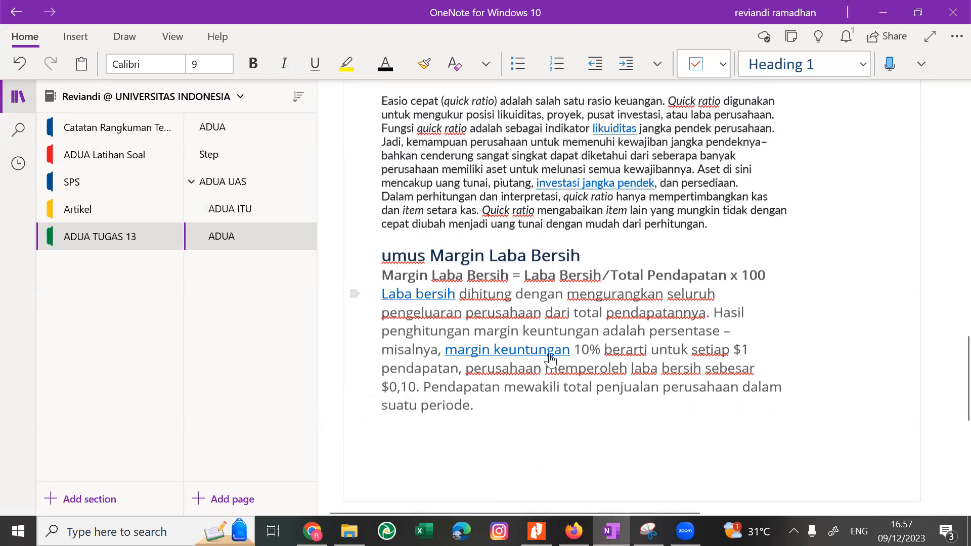
# Review the Soal 1 questions together with the Proses Bisnis list and KPI notes on the ADUA page.
pyautogui.scroll(10, 556, 359)
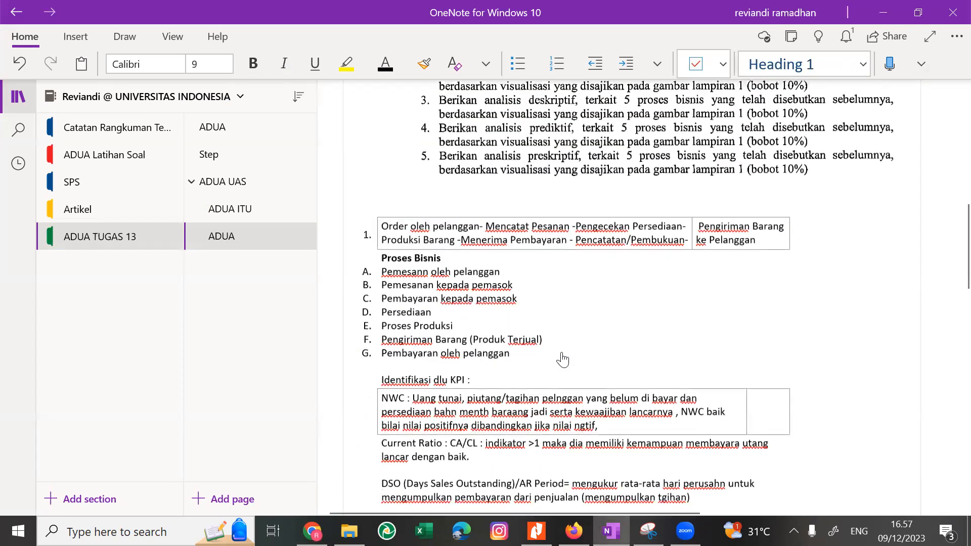
pyautogui.scroll(-6, 562, 359)
pyautogui.scroll(8, 563, 359)
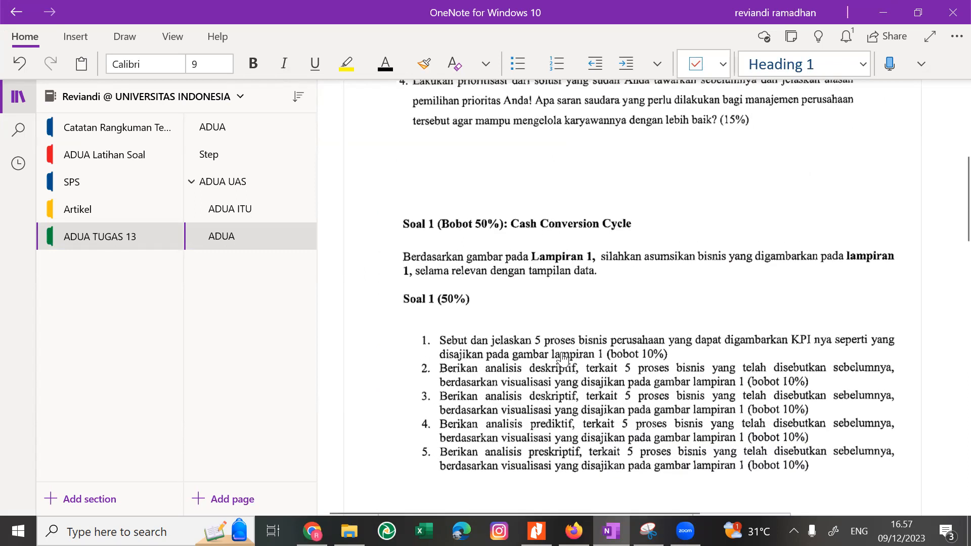
pyautogui.scroll(-3, 562, 358)
pyautogui.scroll(-6, 562, 359)
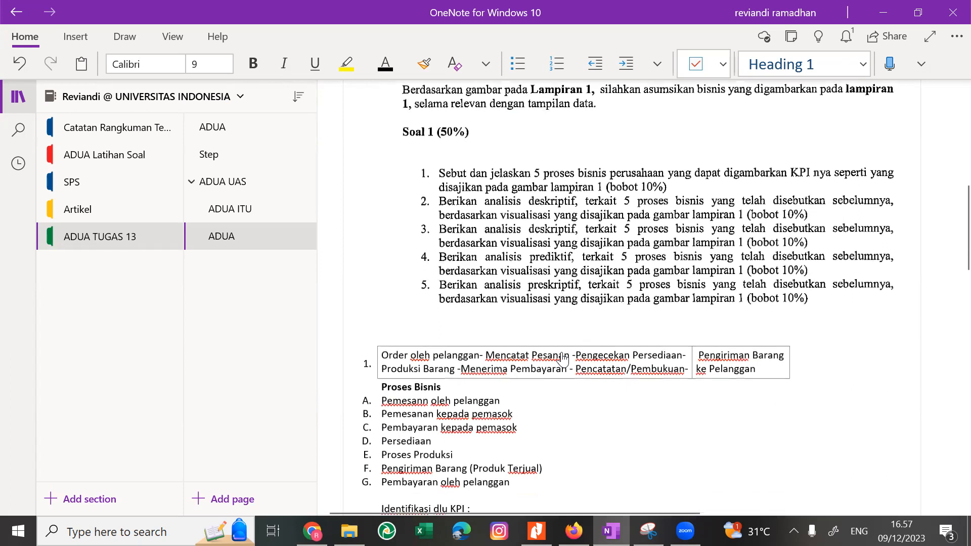
pyautogui.scroll(8, 563, 359)
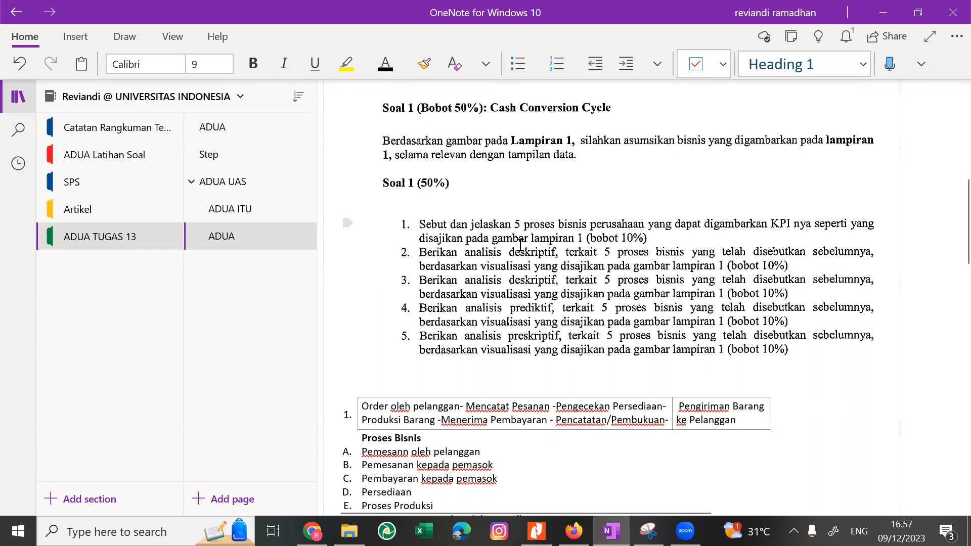
# Switch to the Kelas Malam exam PDF in Nitro Pro and examine the Lampiran 1 Financial KPI Dashboard.
pyautogui.hotkey('alt', 'Tab')
pyautogui.hotkey('alt', 'Tab')
pyautogui.hotkey('alt', 'Tab')
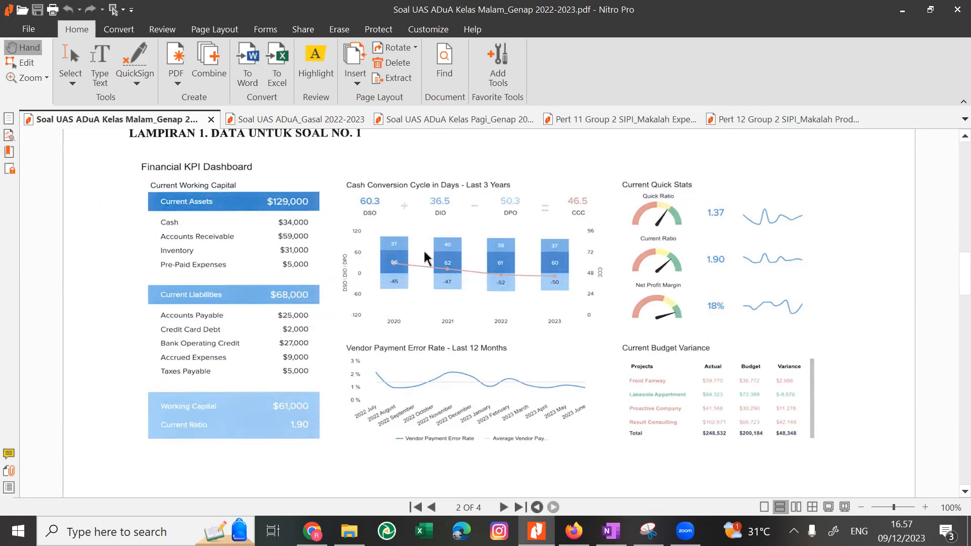
pyautogui.hotkey('alt', 'Tab')
pyautogui.hotkey('alt', 'Tab')
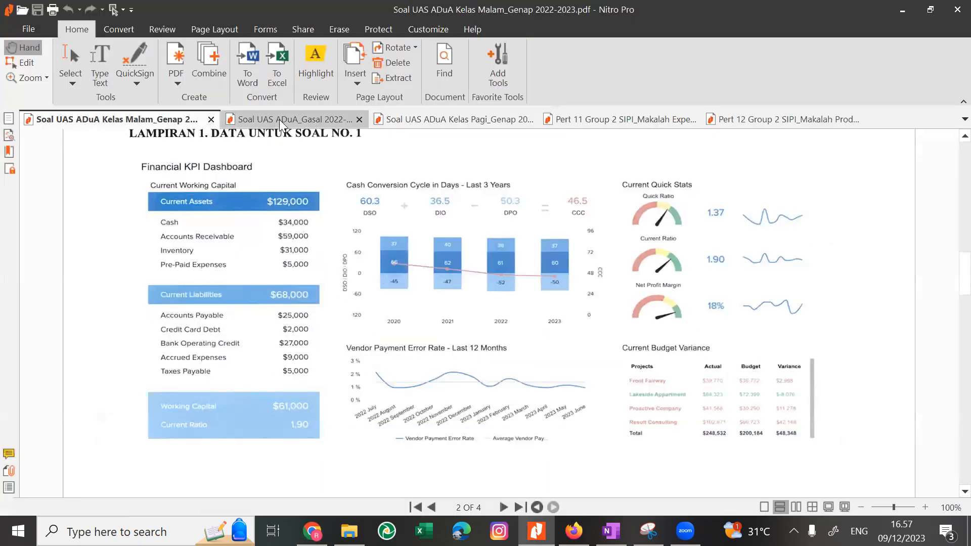
pyautogui.click(279, 119)
pyautogui.click(111, 125)
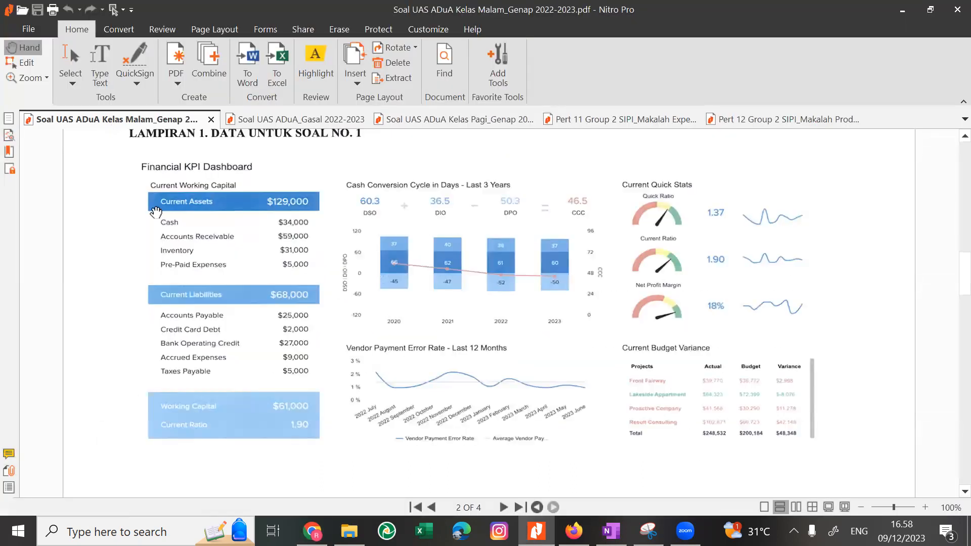
# Switch back to OneNote and reread the five Soal 1 questions on business processes and the required analyses.
pyautogui.hotkey('alt', 'Tab')
pyautogui.hotkey('alt', 'Tab')
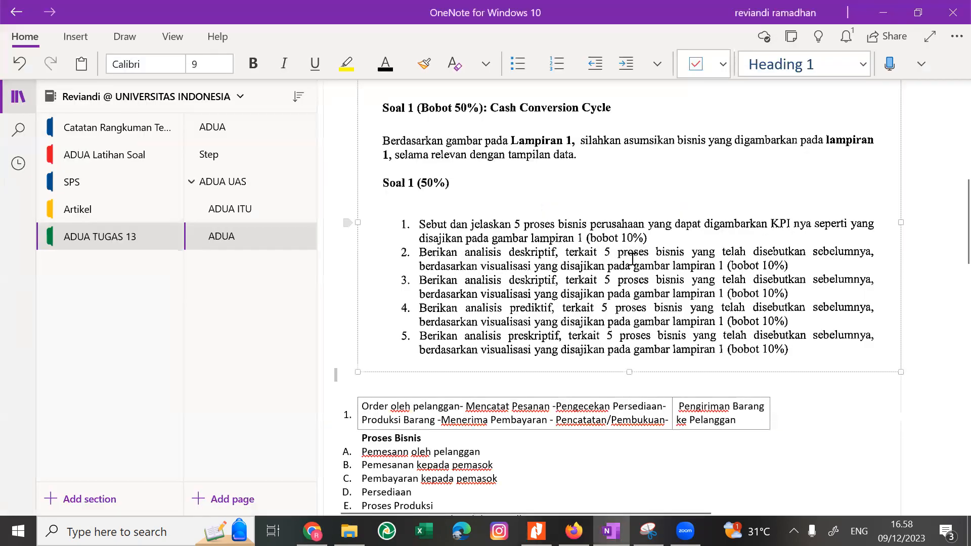
pyautogui.click(634, 259)
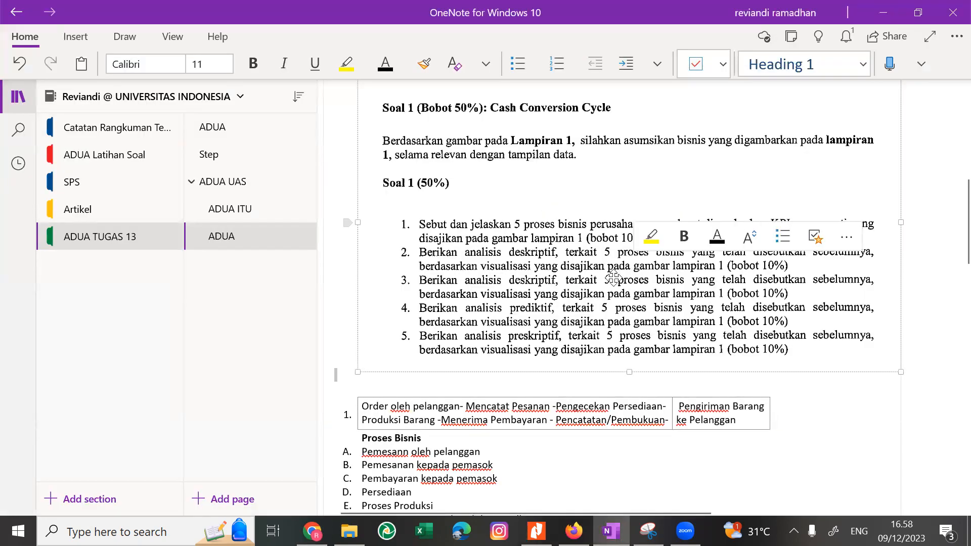
pyautogui.click(575, 280)
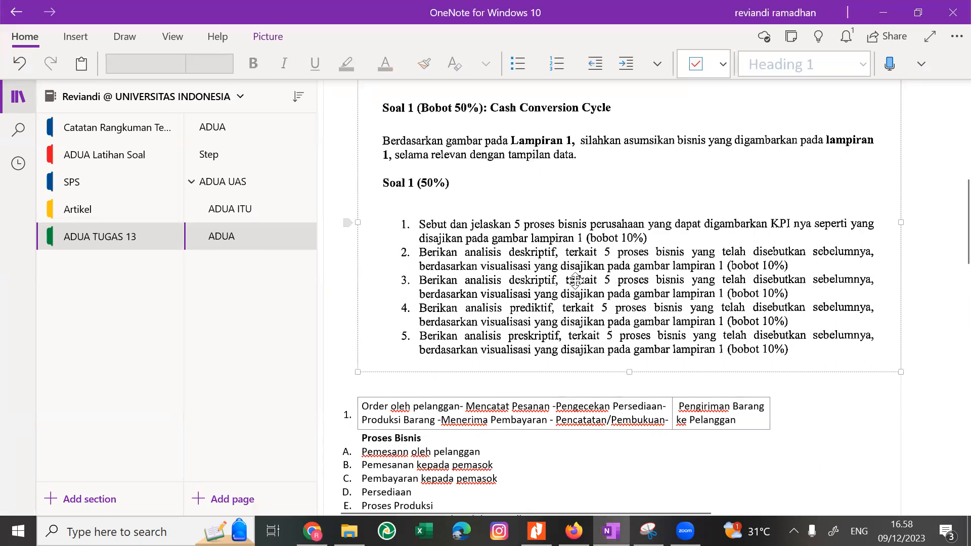
pyautogui.hotkey('alt', 'Tab')
# Return to the exam PDF in Nitro Pro and examine the Lampiran 1 dashboard along with the Keterangan list of abbreviations.
pyautogui.hotkey('alt', 'Tab')
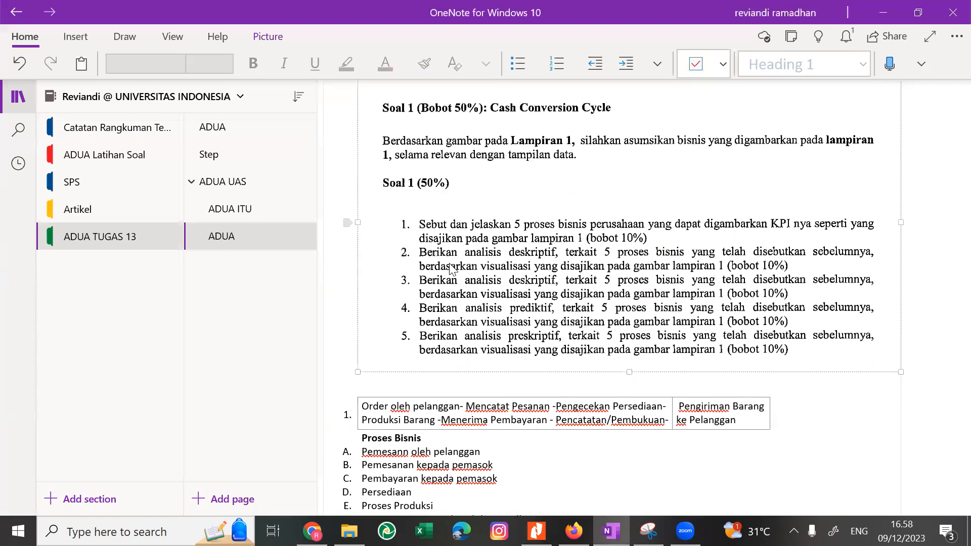
pyautogui.hotkey('alt', 'Tab')
pyautogui.hotkey('alt', 'Tab')
pyautogui.hotkey('alt', 'Tab')
pyautogui.hotkey('alt', 'Tab')
pyautogui.hotkey('alt', 'Tab')
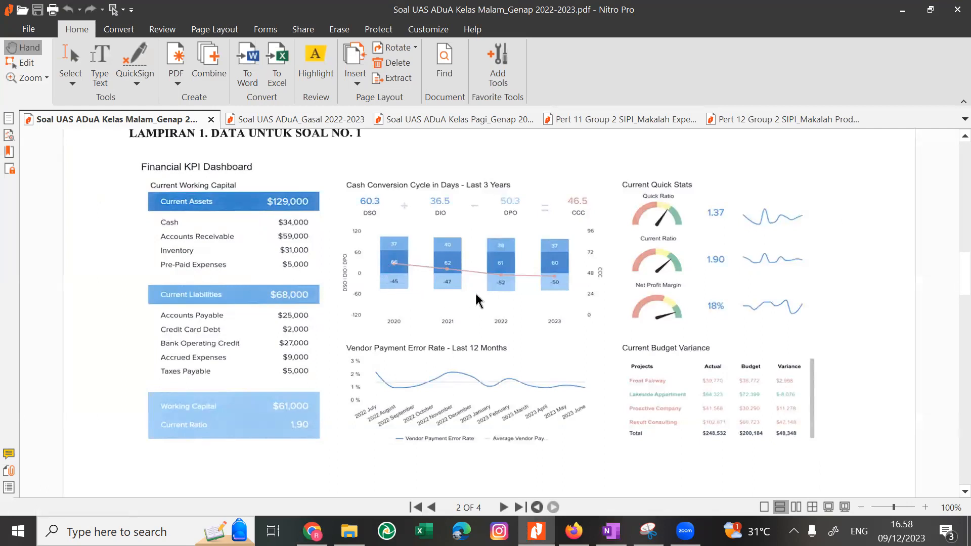
pyautogui.hotkey('ctrl', 'a')
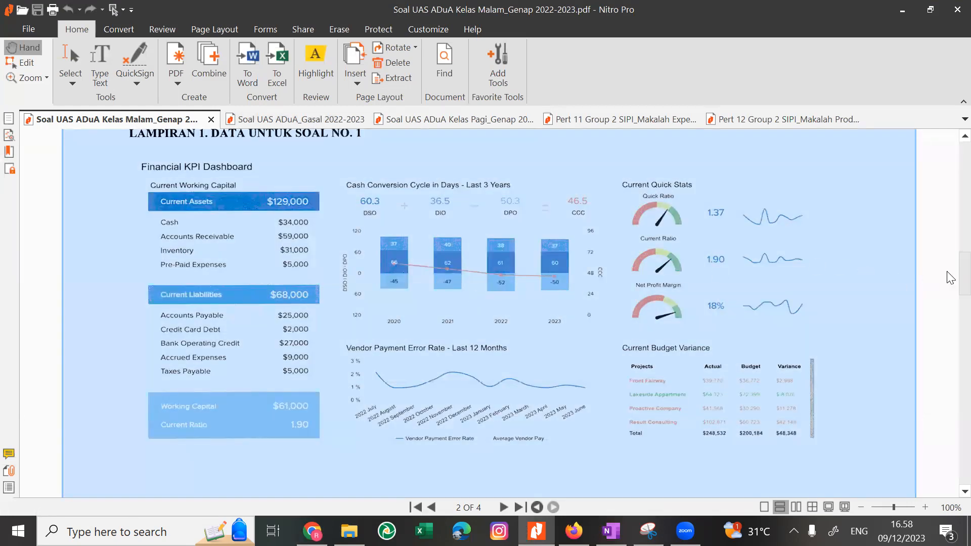
pyautogui.scroll(-8, 947, 273)
pyautogui.scroll(5, 948, 308)
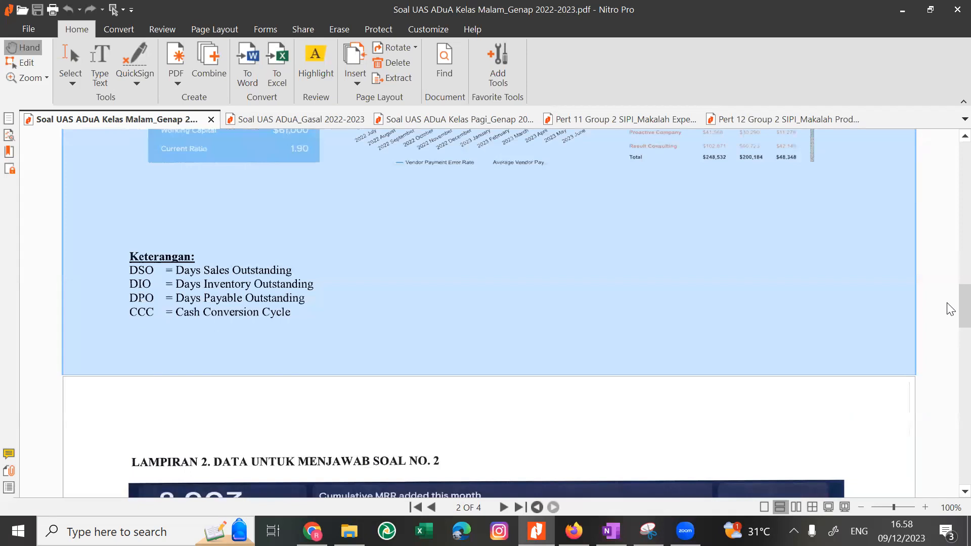
pyautogui.scroll(3, 949, 296)
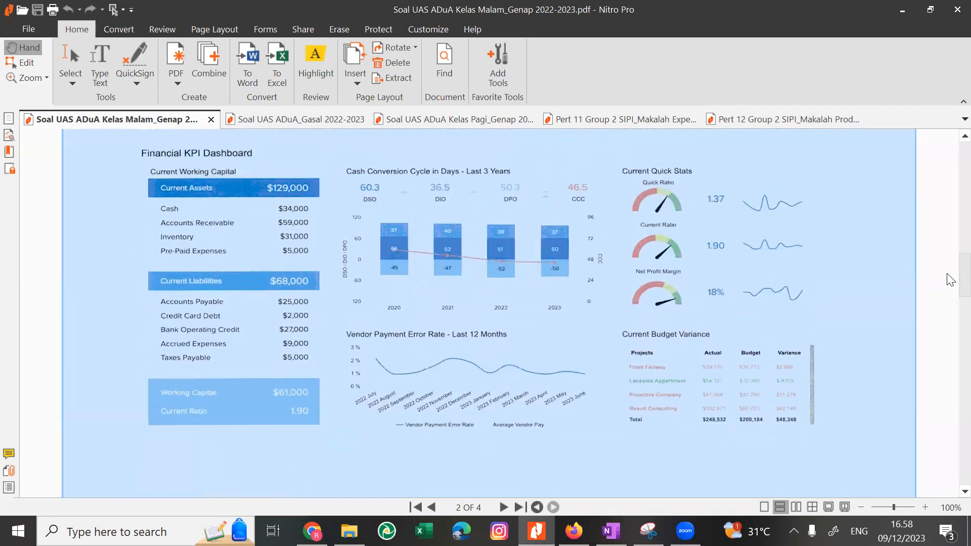
pyautogui.scroll(-3, 305, 392)
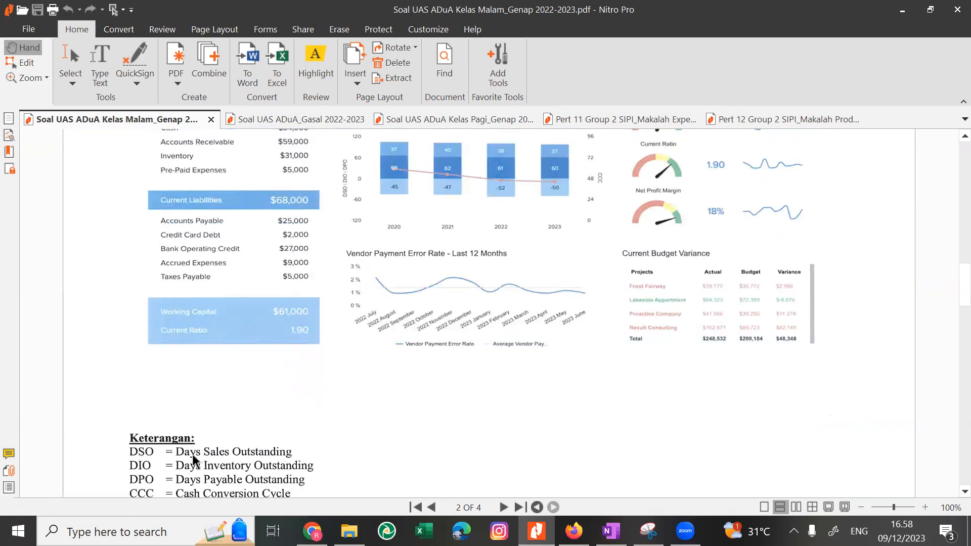
# Switch to the ADUA page in OneNote and review the Proses Bisnis list and the KPI definitions below it.
pyautogui.scroll(-1, 193, 458)
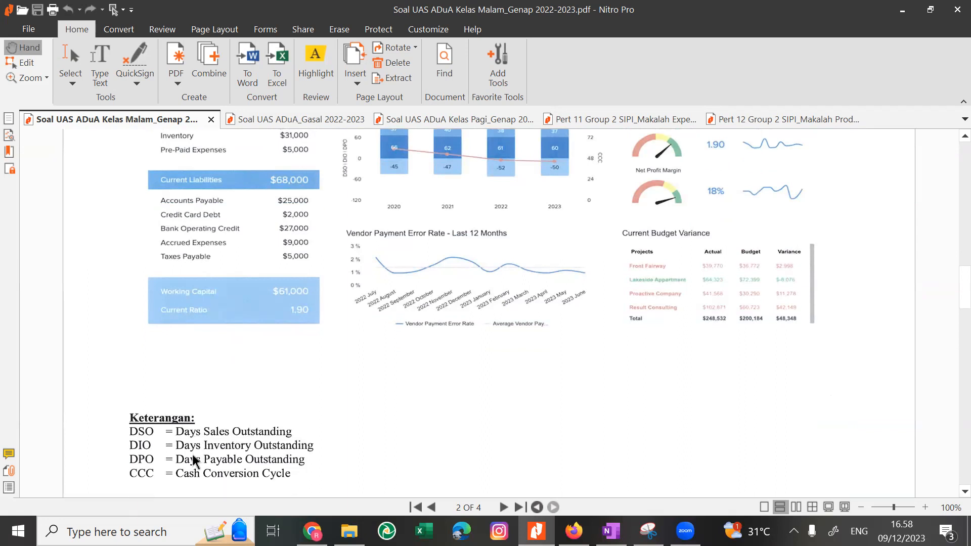
pyautogui.hotkey('alt', 'Tab')
pyautogui.click(581, 364)
pyautogui.scroll(-5, 582, 365)
pyautogui.scroll(-1, 584, 365)
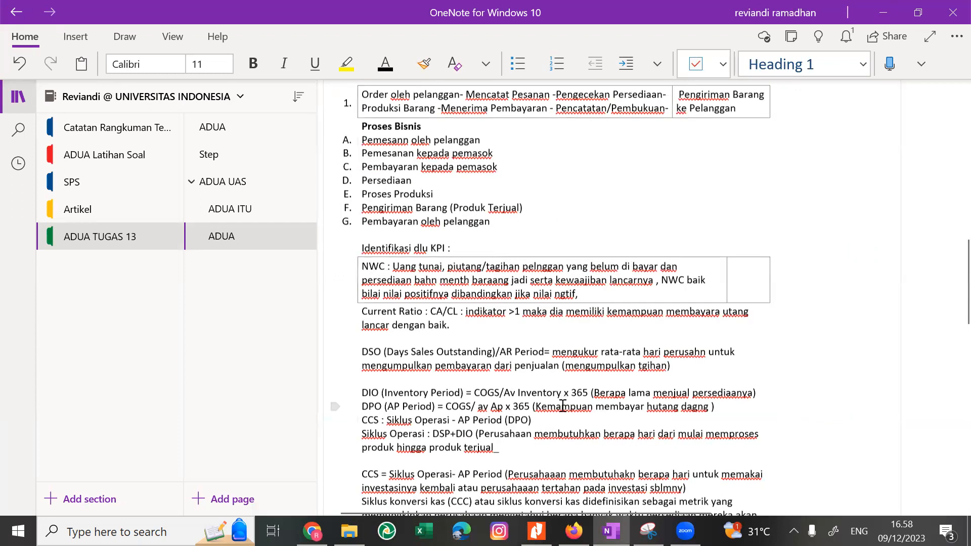
# Return to the exam PDF in Nitro Pro and compare the Lampiran 1 dashboard with the Keterangan abbreviations DSO, DIO, DPO and CCC.
pyautogui.hotkey('alt', 'Tab')
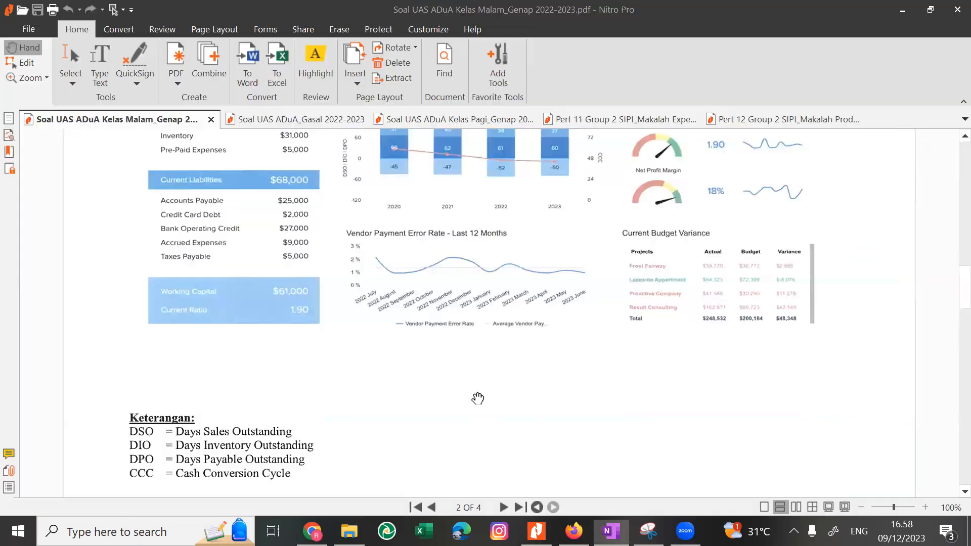
pyautogui.scroll(1, 236, 444)
pyautogui.scroll(2, 236, 444)
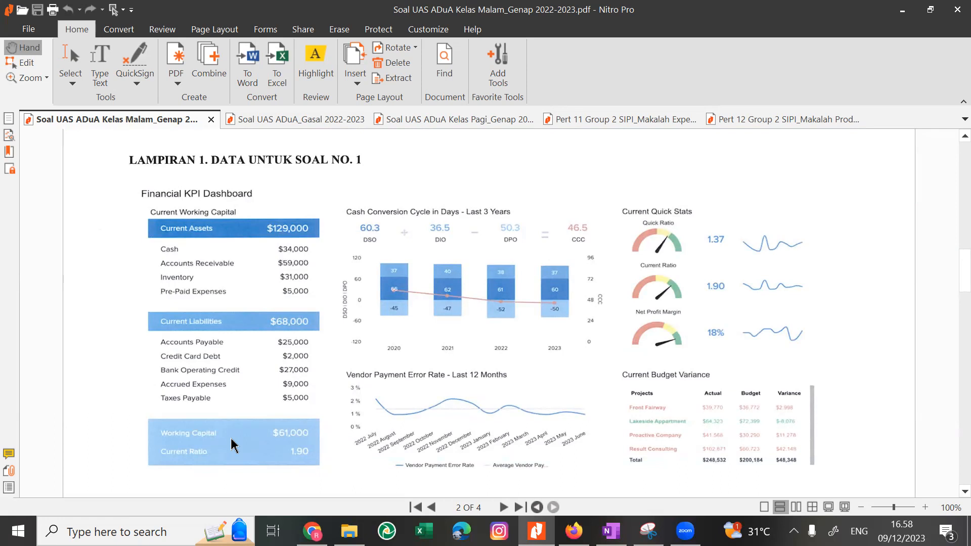
pyautogui.scroll(-3, 231, 445)
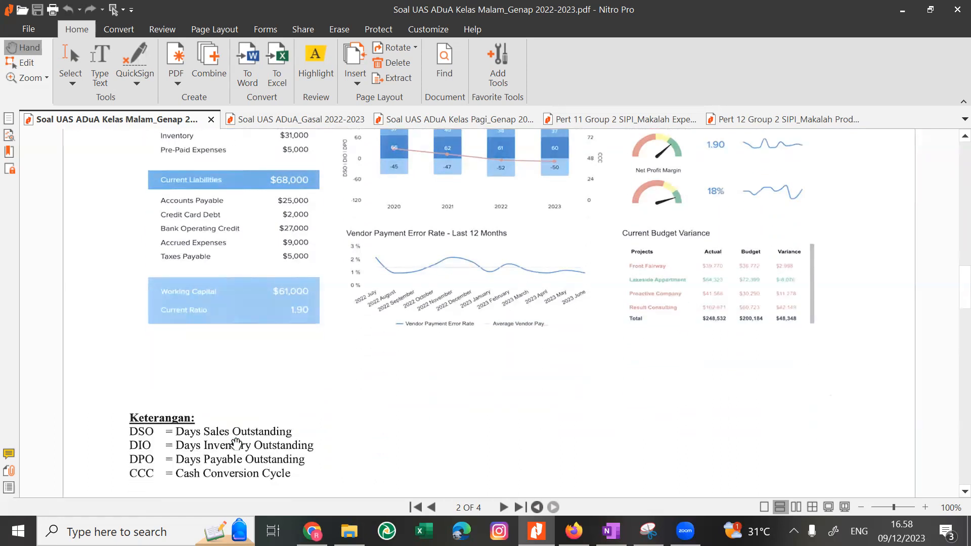
pyautogui.scroll(1, 236, 444)
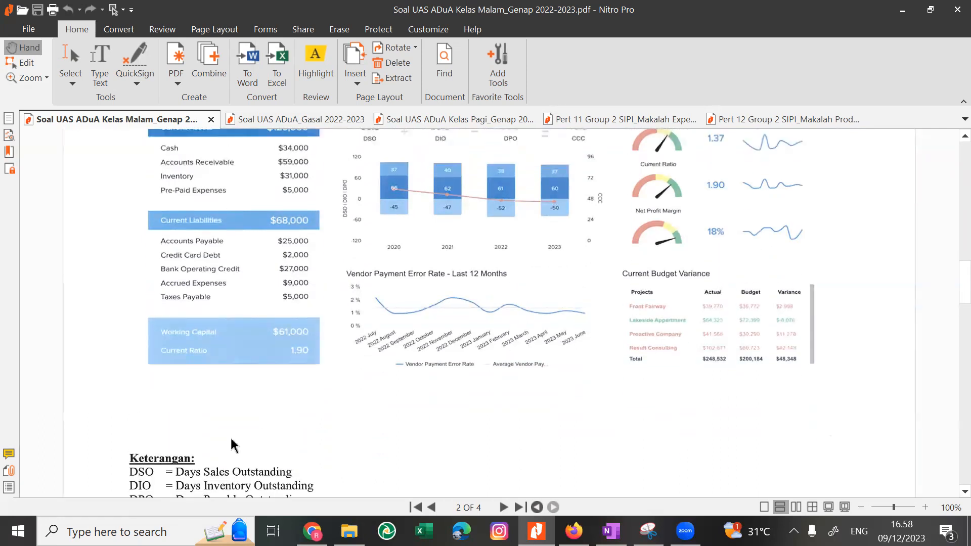
pyautogui.scroll(-1, 233, 445)
pyautogui.scroll(2, 236, 445)
pyautogui.scroll(-2, 236, 444)
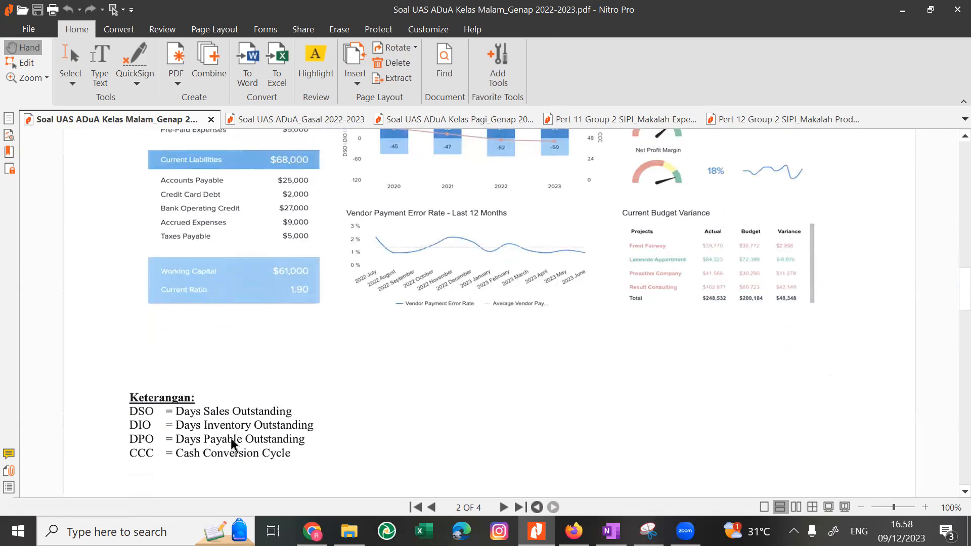
pyautogui.scroll(1, 231, 445)
pyautogui.scroll(1, 231, 445)
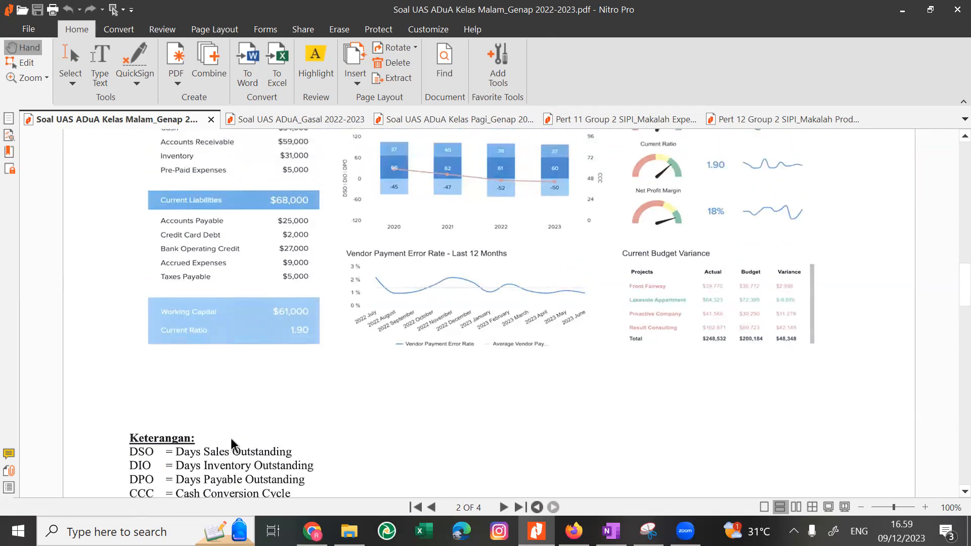
pyautogui.scroll(2, 231, 444)
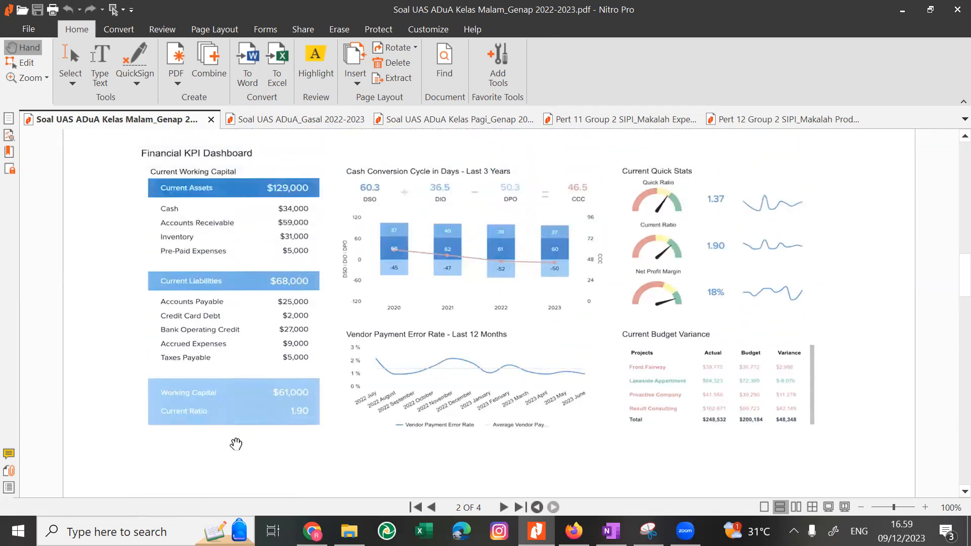
pyautogui.scroll(1, 236, 444)
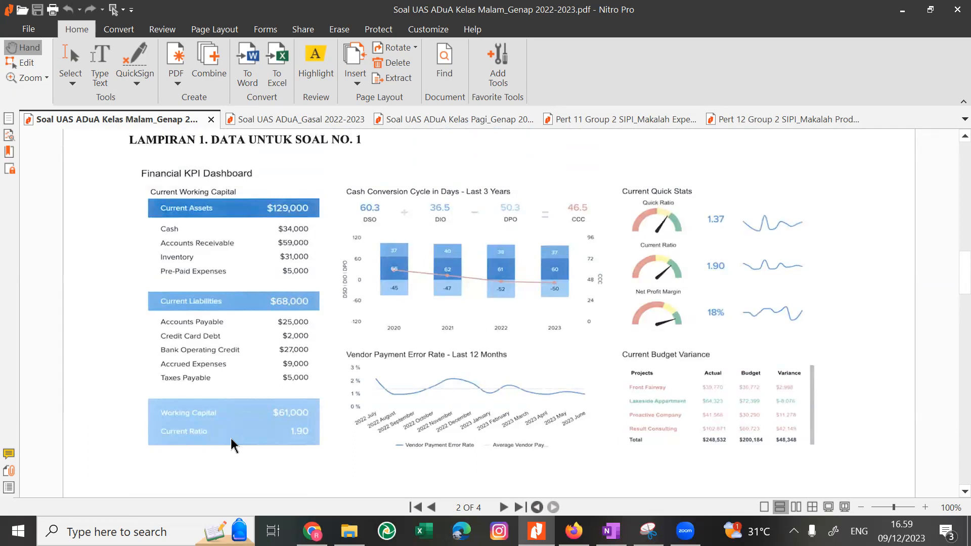
pyautogui.scroll(-1, 236, 444)
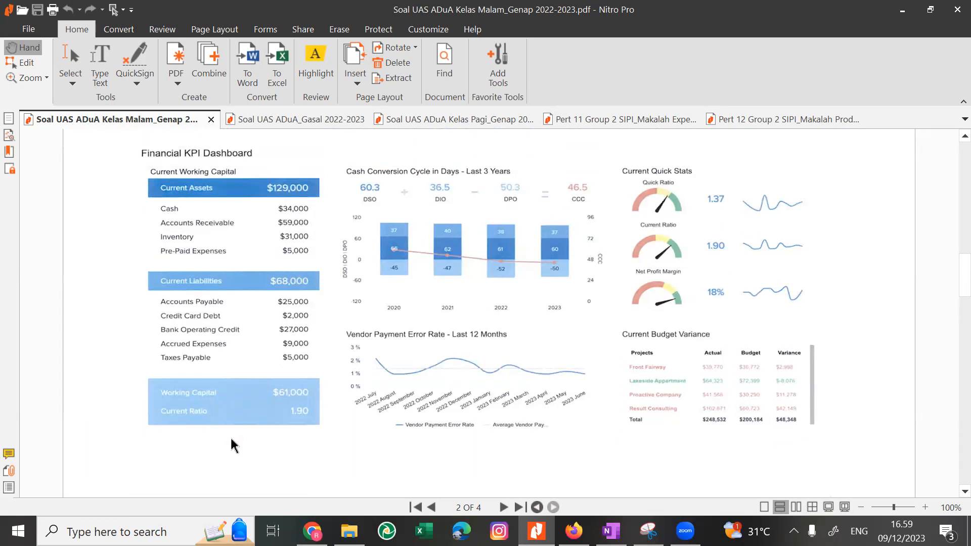
pyautogui.scroll(-3, 230, 436)
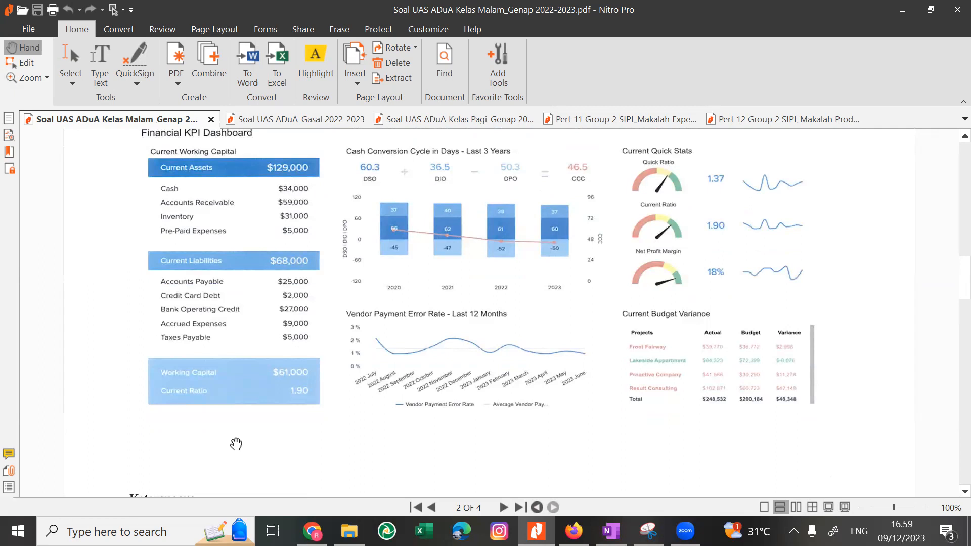
# Reexamine the working capital figures, charts and Keterangan list of the Financial KPI Dashboard in Lampiran 1.
pyautogui.hotkey('alt', 'Tab')
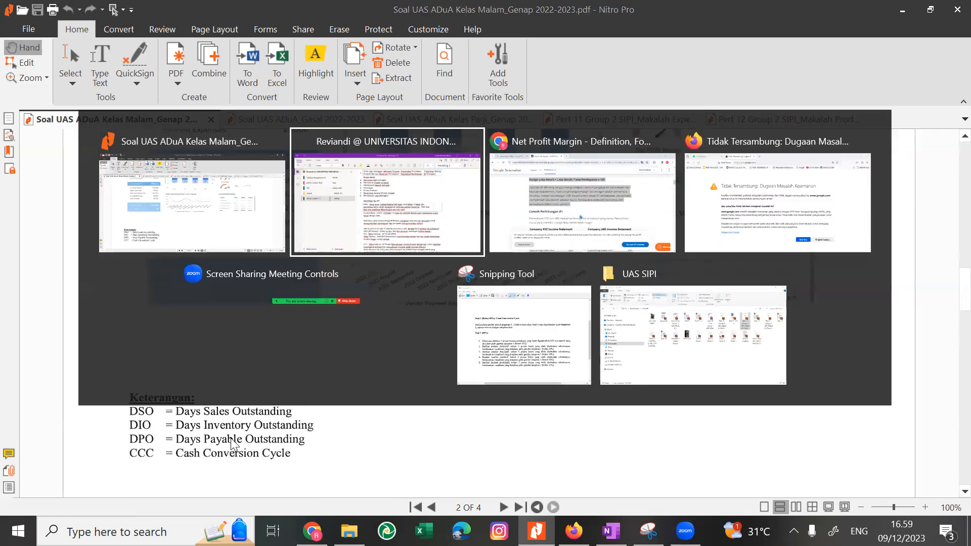
pyautogui.hotkey('alt', 'Tab')
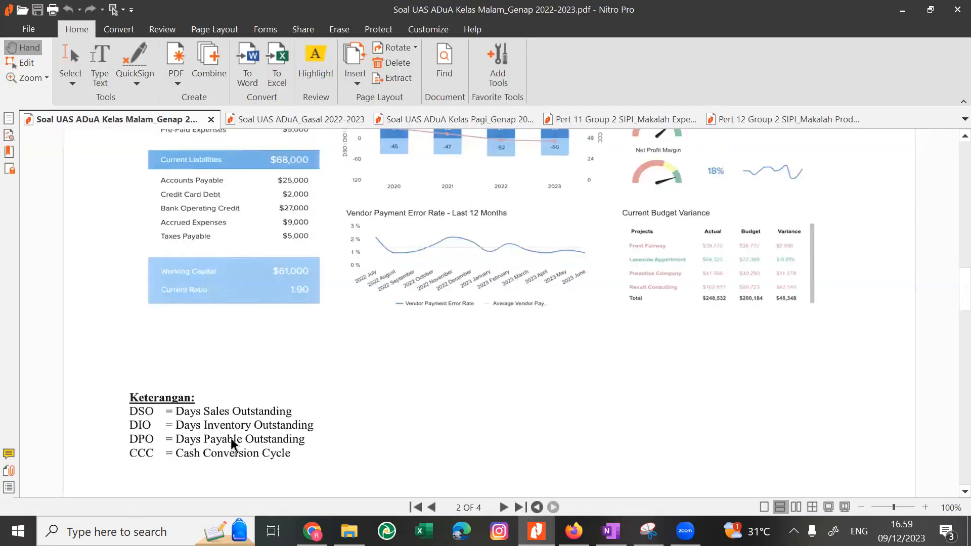
pyautogui.scroll(2, 233, 445)
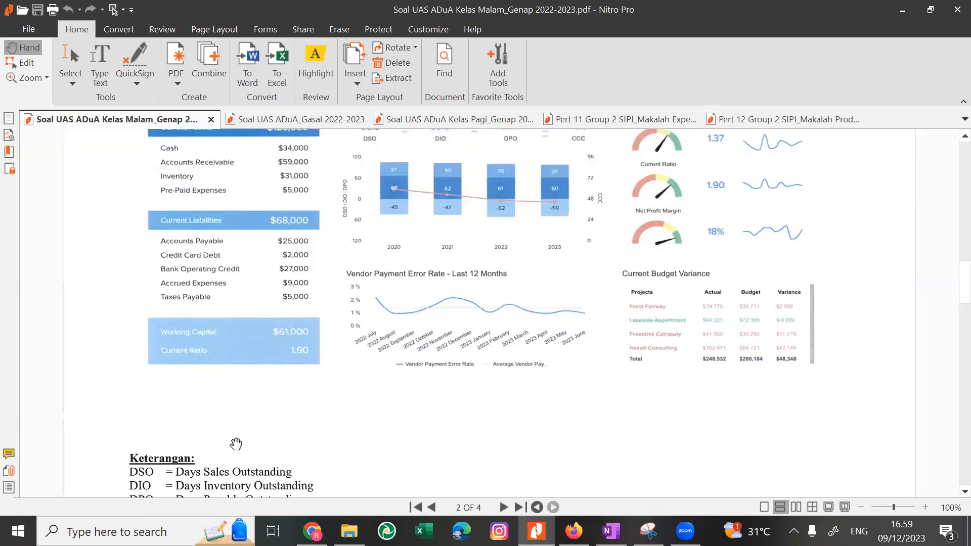
pyautogui.scroll(2, 236, 444)
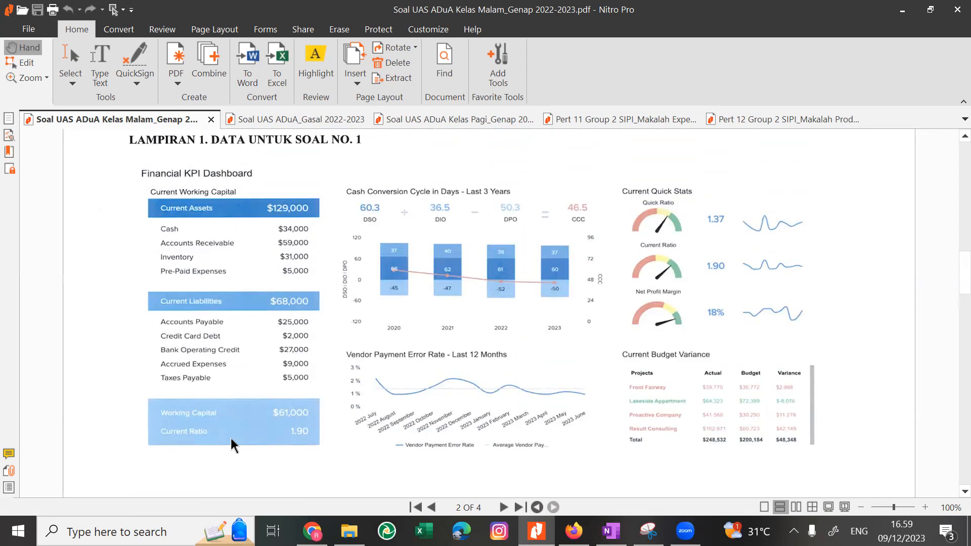
pyautogui.scroll(-3, 233, 445)
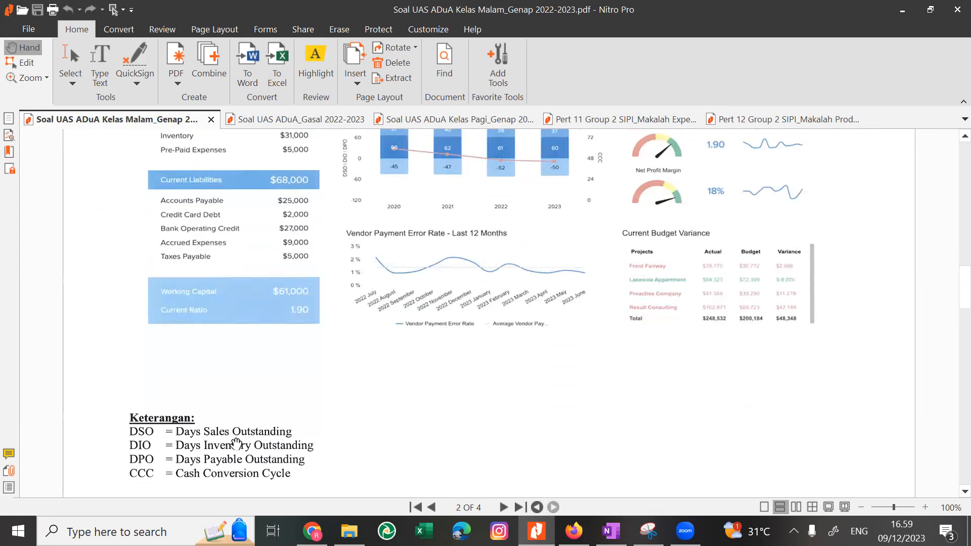
pyautogui.scroll(-1, 236, 444)
pyautogui.scroll(3, 236, 444)
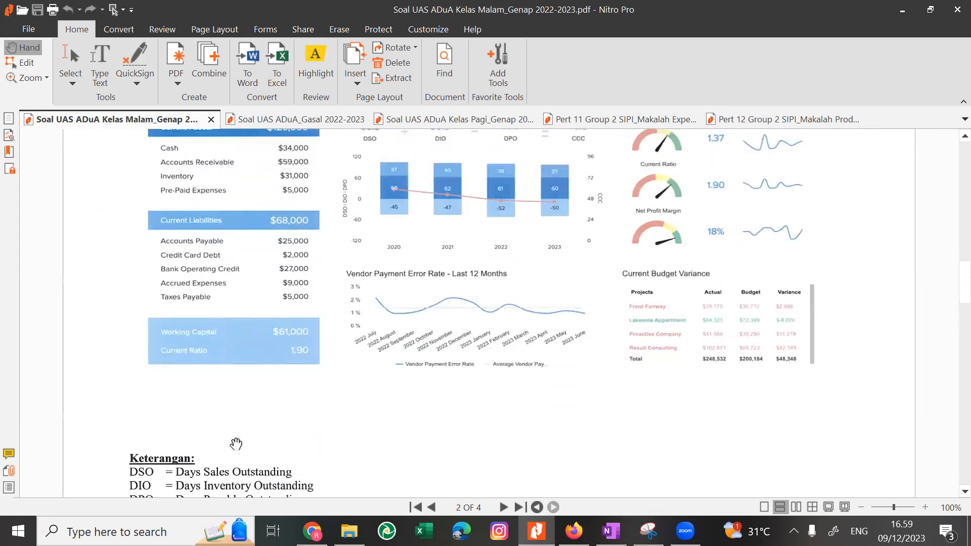
pyautogui.scroll(1, 236, 444)
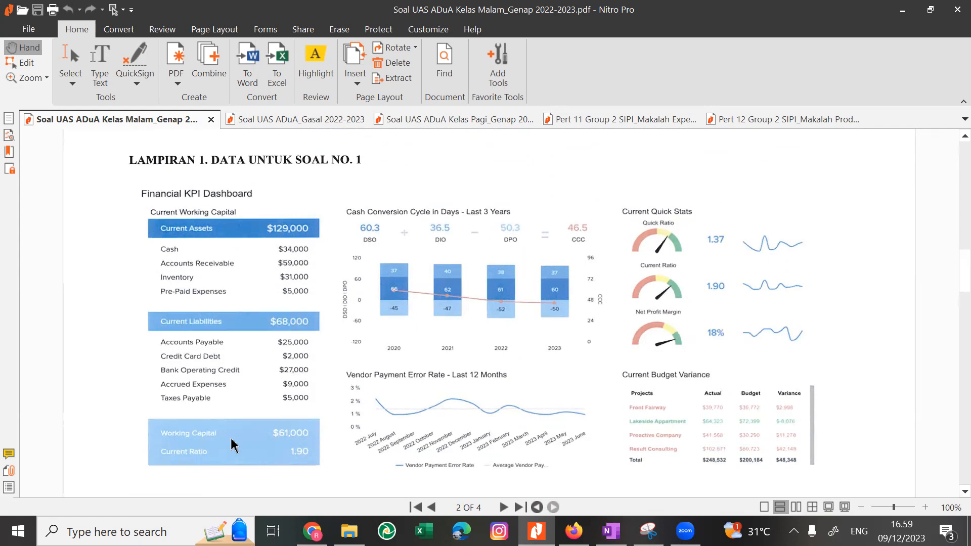
pyautogui.scroll(-5, 234, 444)
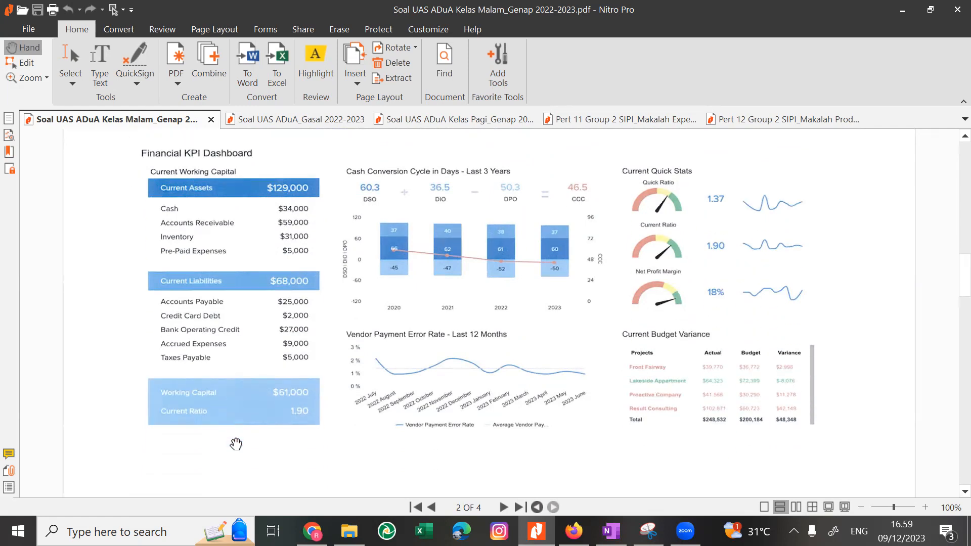
pyautogui.scroll(-3, 237, 444)
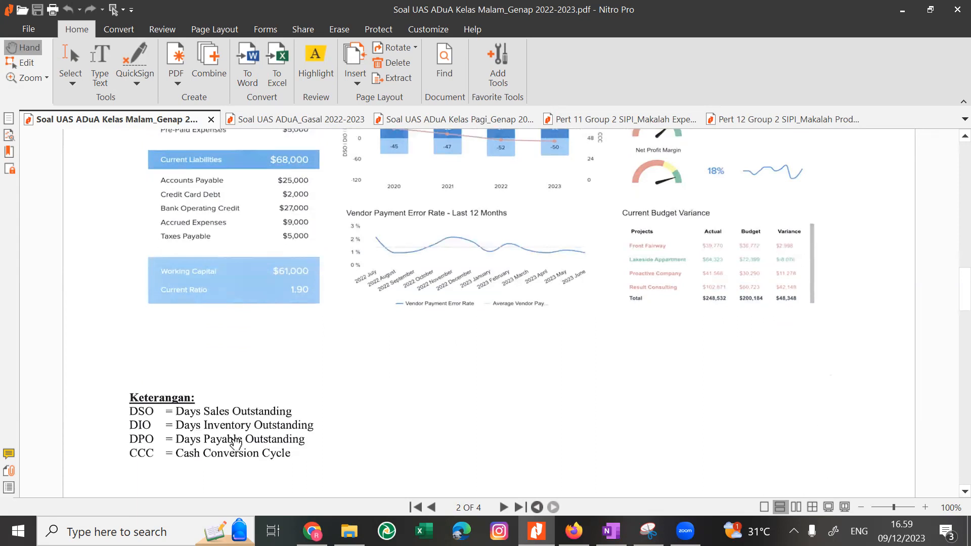
# Check the Proses Bisnis and KPI notes in OneNote against the Cash Conversion Cycle section of the Lampiran 1 dashboard in Nitro Pro.
pyautogui.hotkey('alt', 'Tab')
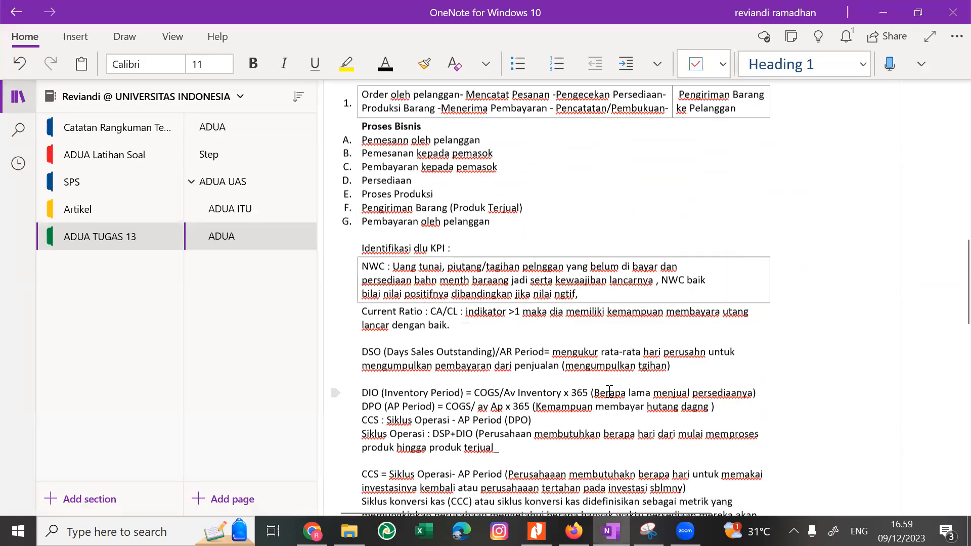
pyautogui.scroll(2, 609, 392)
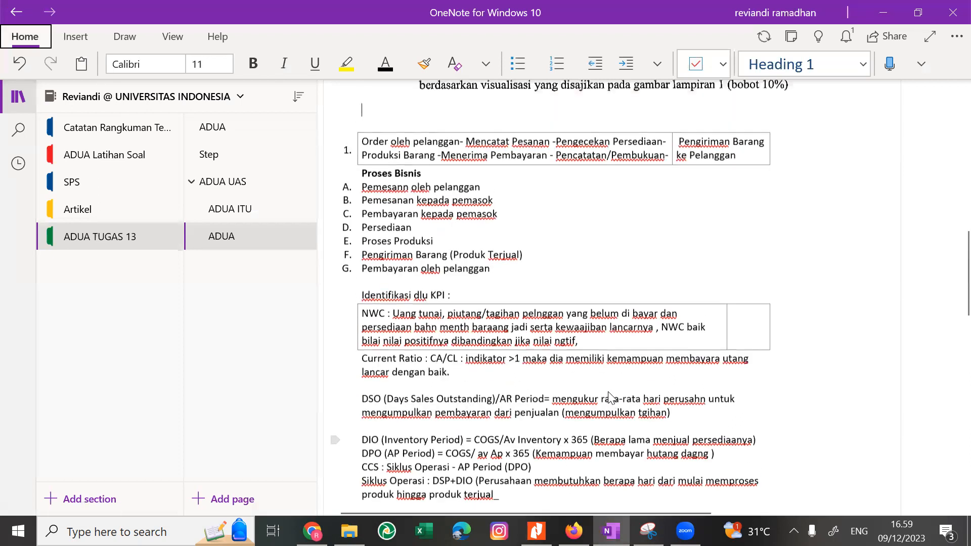
pyautogui.hotkey('alt', 'Tab')
pyautogui.scroll(2, 456, 148)
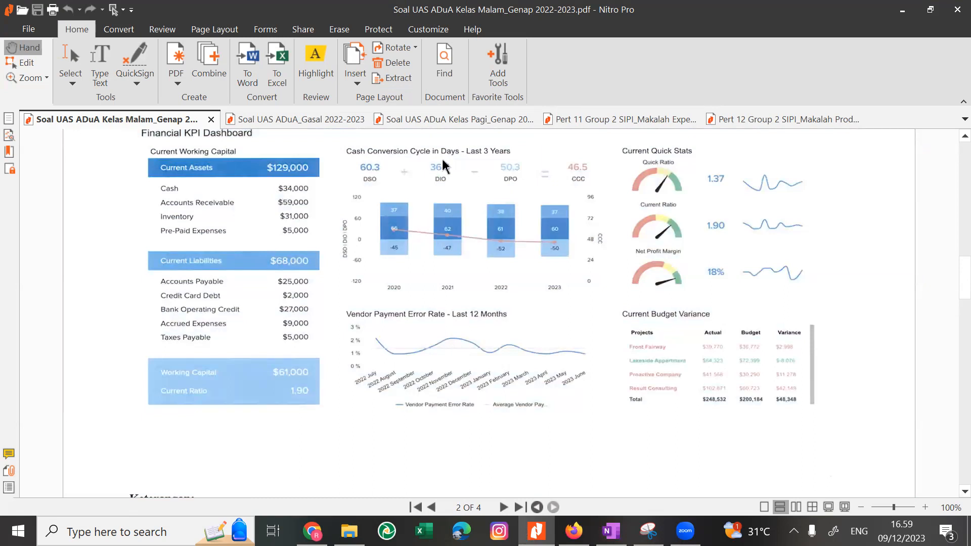
pyautogui.scroll(-1, 444, 165)
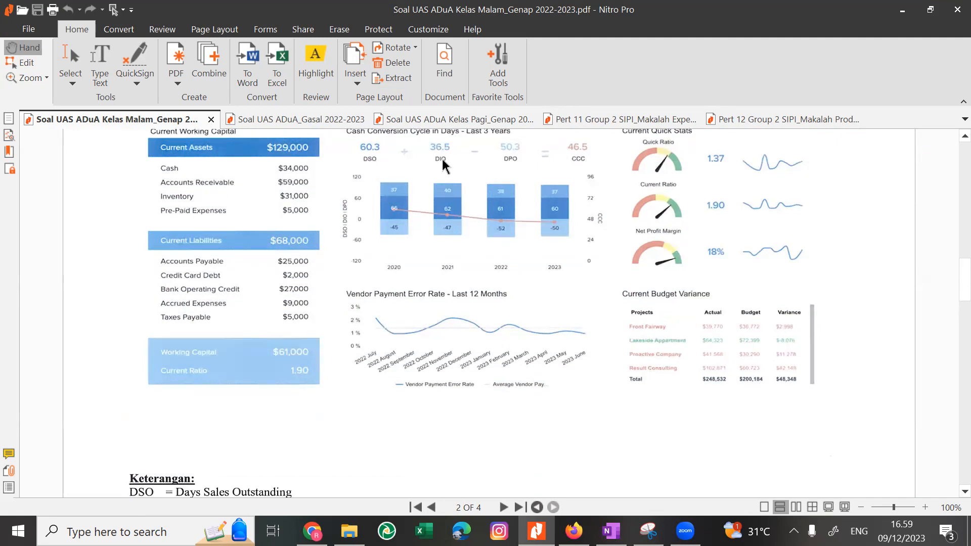
pyautogui.scroll(1, 443, 166)
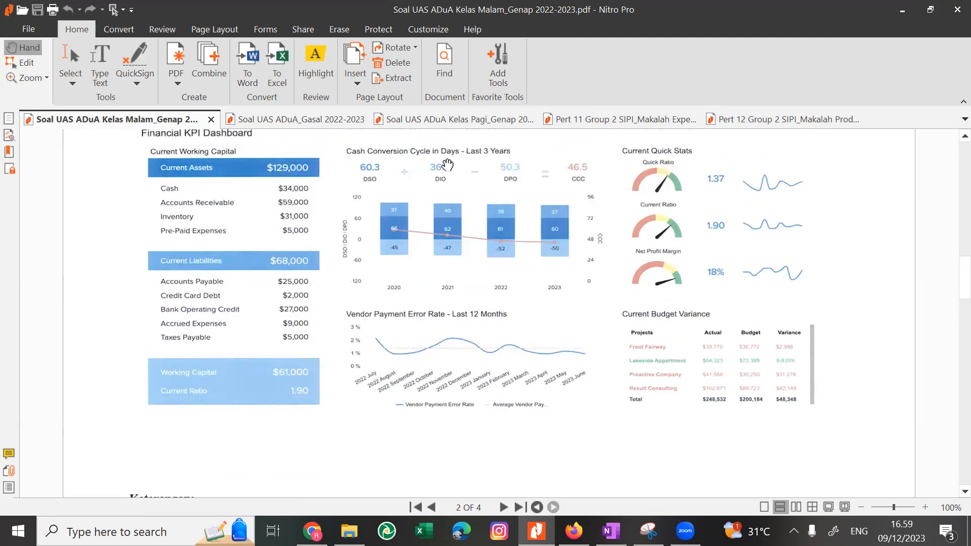
pyautogui.scroll(-1, 443, 165)
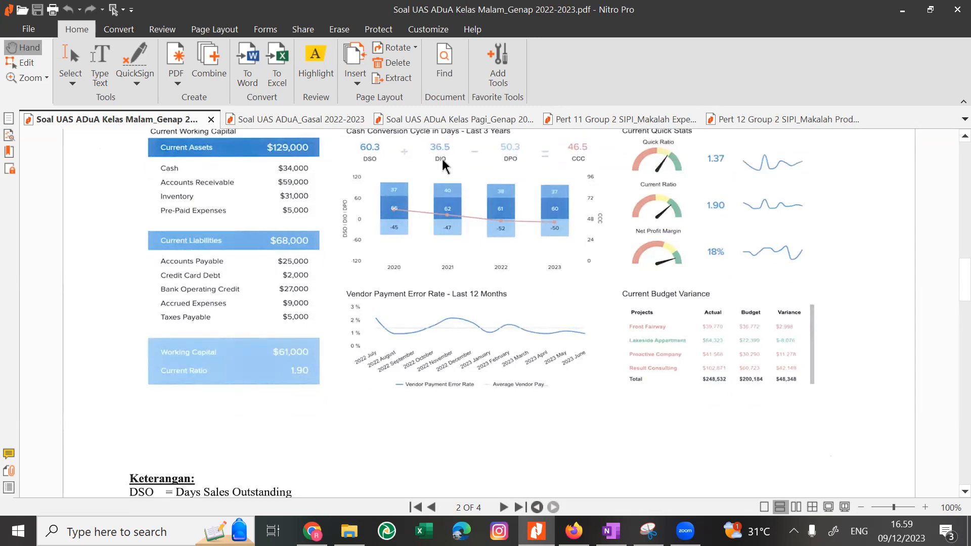
pyautogui.hotkey('alt', 'Tab')
pyautogui.hotkey('alt', 'Tab')
pyautogui.scroll(1, 443, 164)
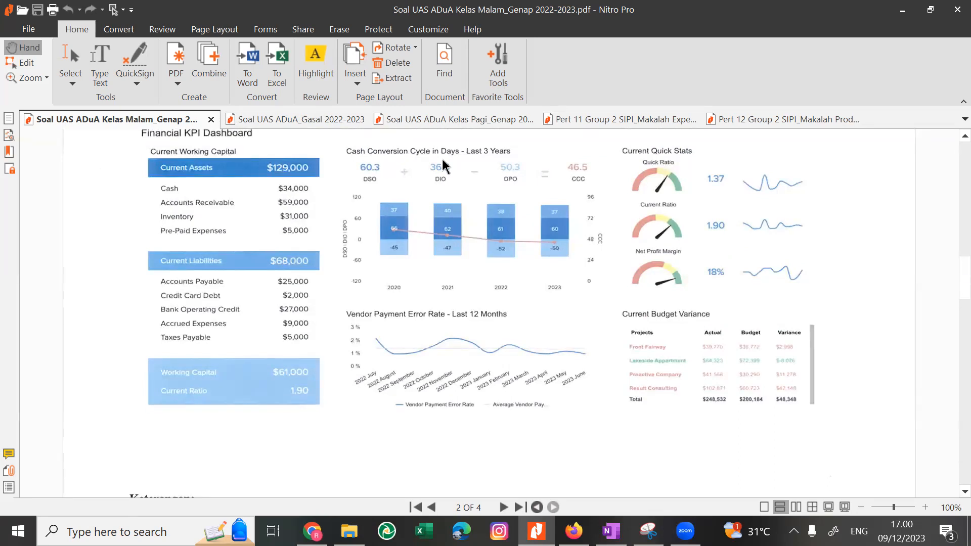
pyautogui.scroll(1, 445, 165)
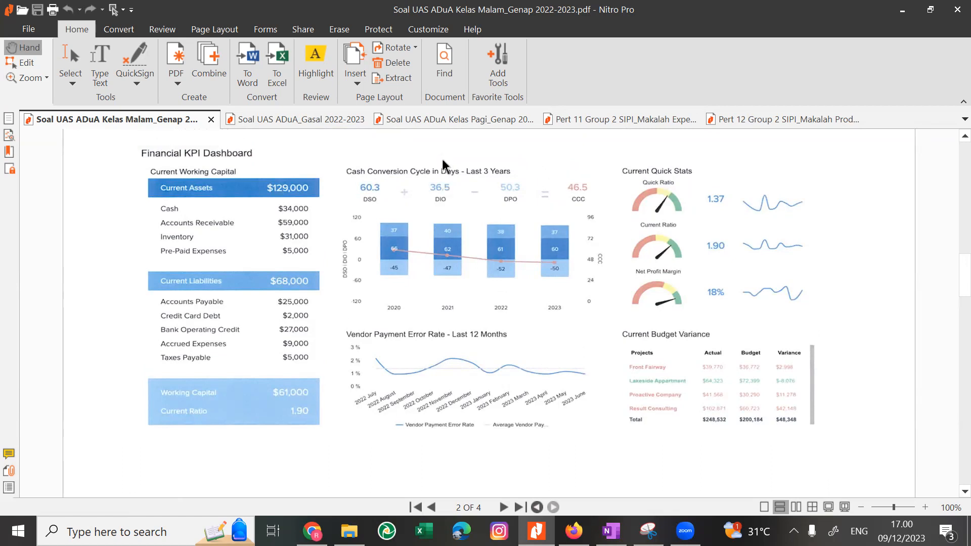
pyautogui.scroll(-1, 445, 163)
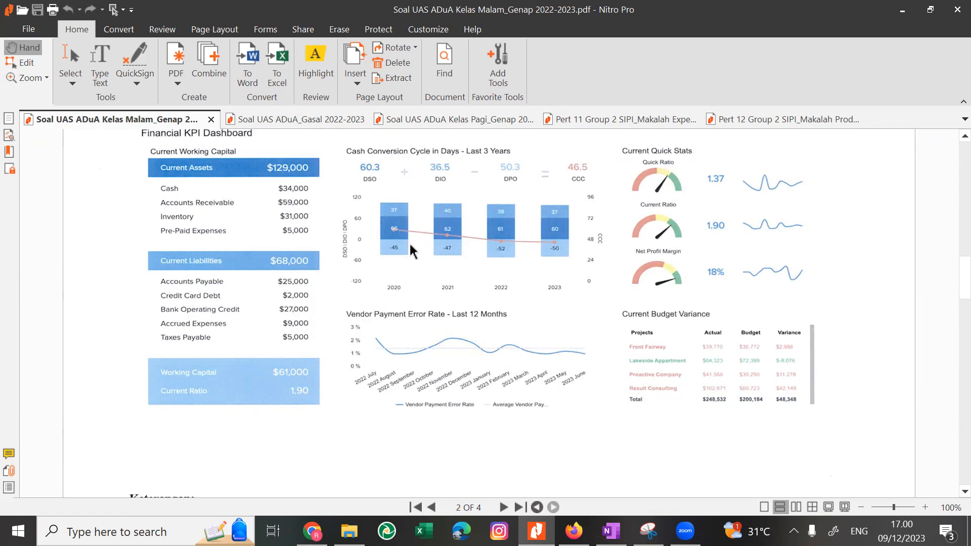
# Reread the Soal 1 and Soal 2 questions on page 1 of the exam PDF and go back to the Lampiran 1 dashboard.
pyautogui.hotkey('alt', 'Tab')
pyautogui.hotkey('alt', 'Tab')
pyautogui.scroll(10, 411, 249)
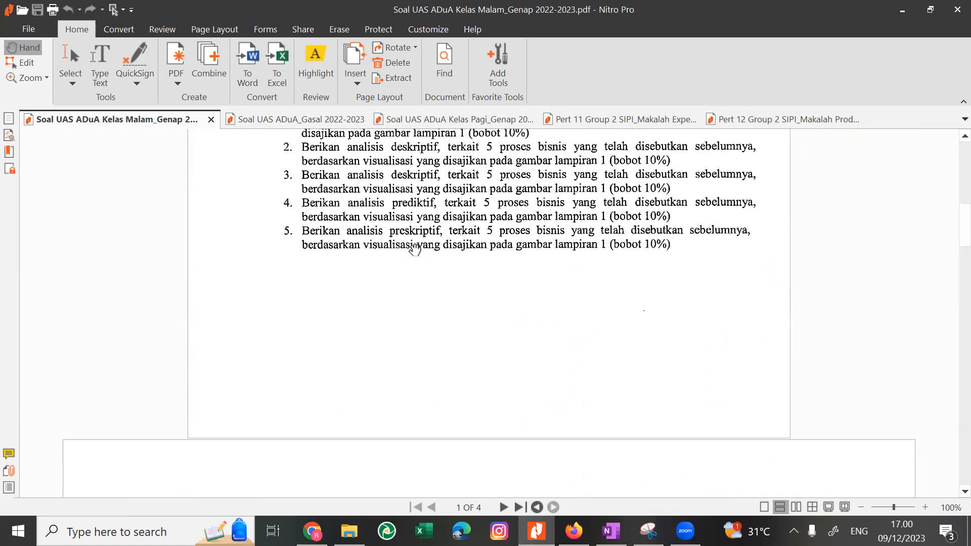
pyautogui.scroll(5, 414, 248)
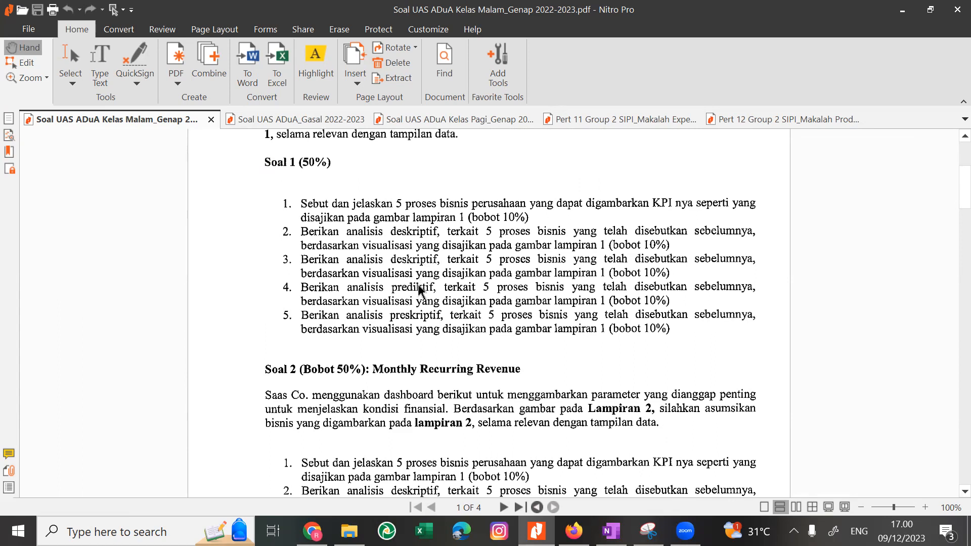
pyautogui.scroll(-8, 419, 291)
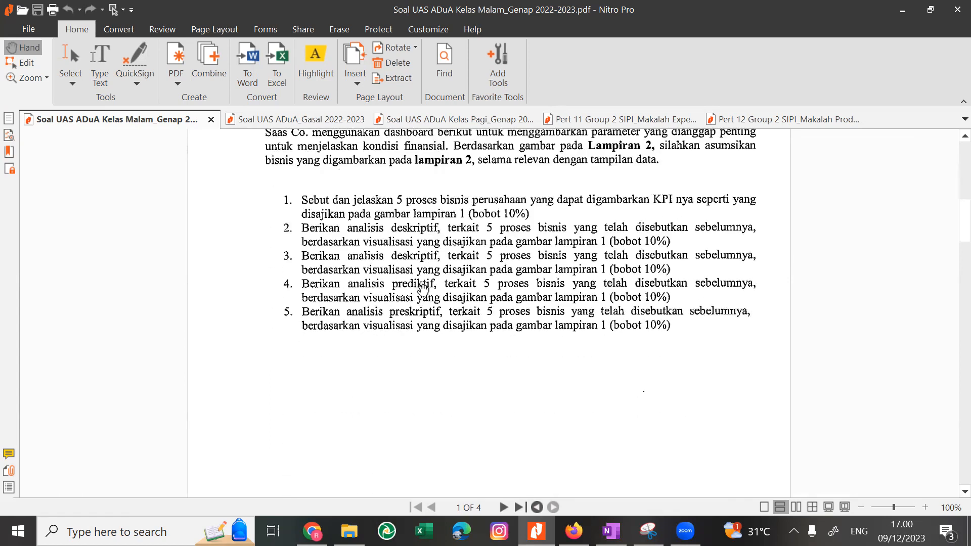
pyautogui.scroll(-3, 423, 290)
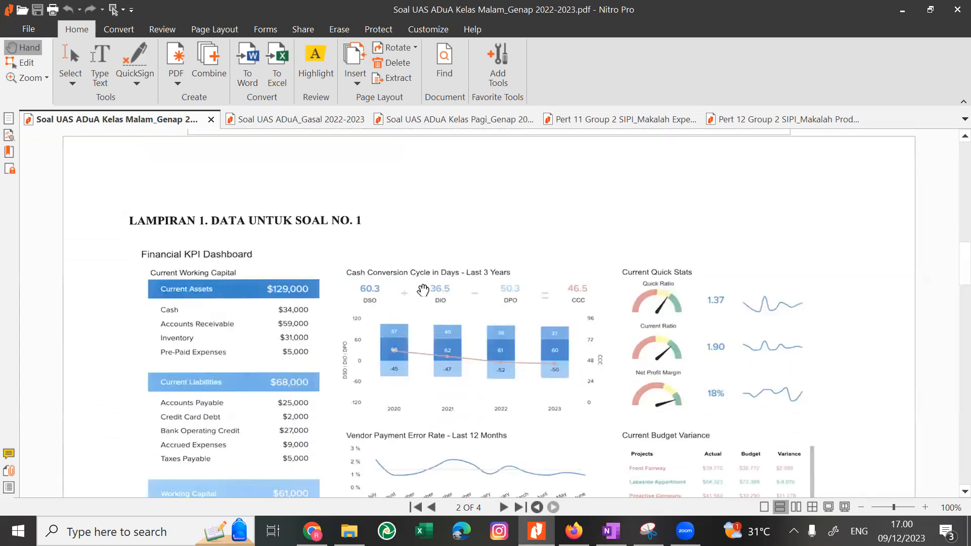
pyautogui.scroll(-1, 419, 291)
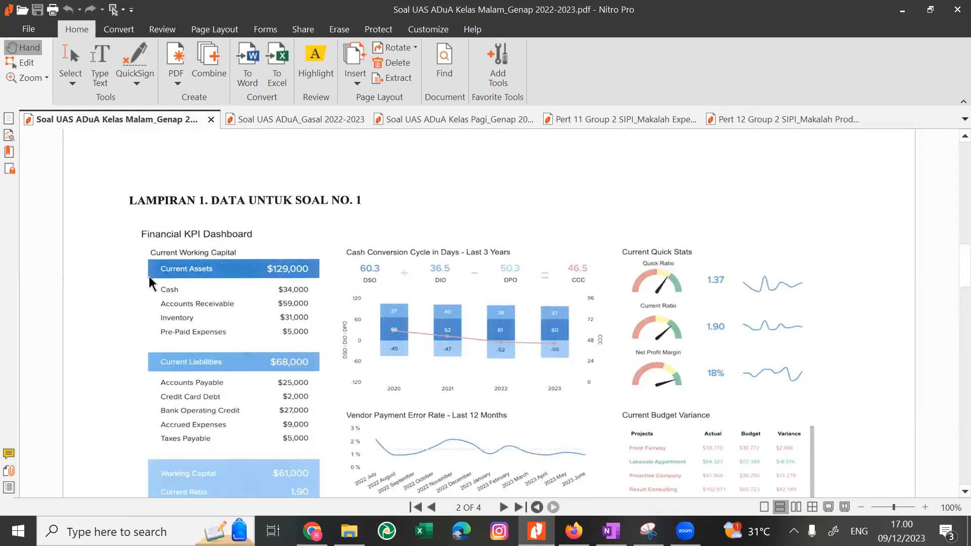
# Examine the working capital figures and the Vendor Payment Error Rate chart on the Lampiran 1 dashboard.
pyautogui.click(208, 288)
pyautogui.scroll(-1, 213, 293)
pyautogui.scroll(-2, 213, 293)
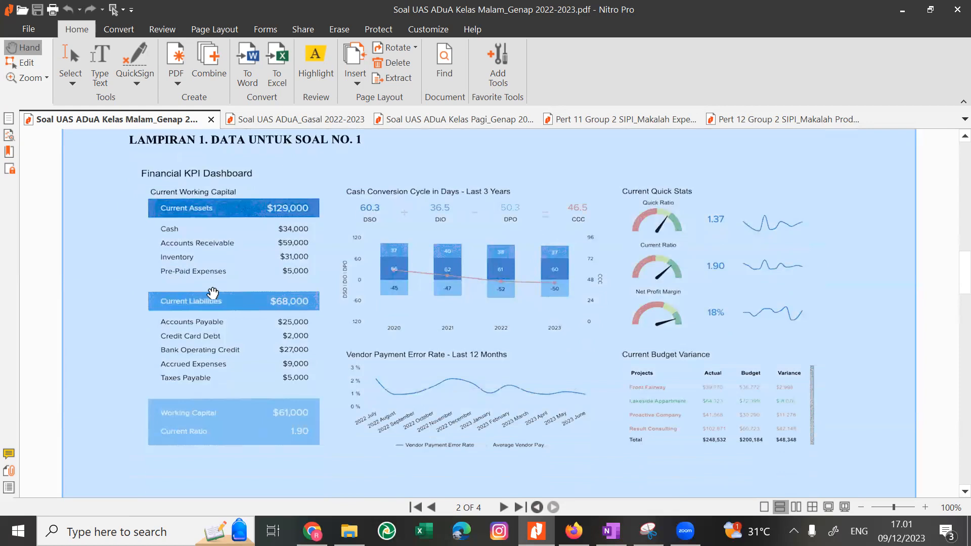
pyautogui.scroll(-1, 211, 291)
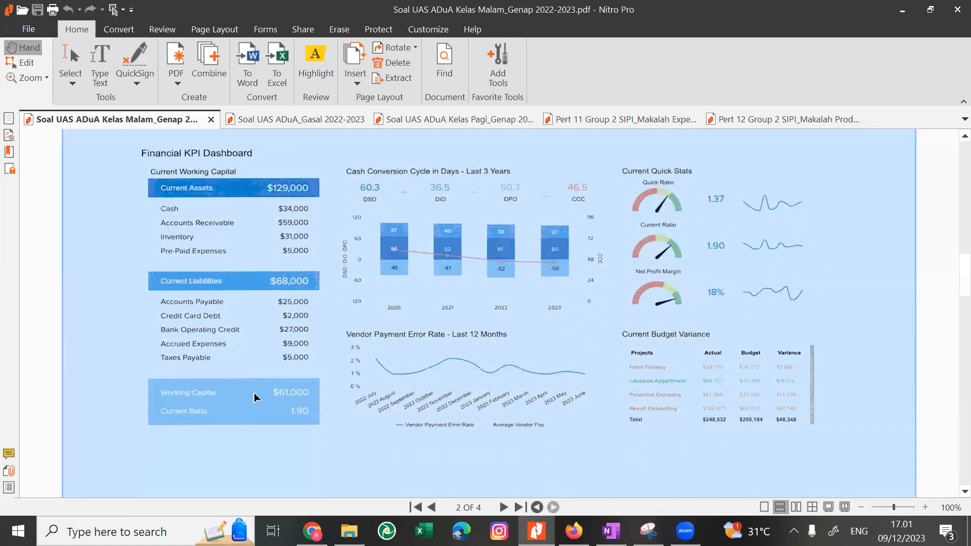
pyautogui.click(429, 367)
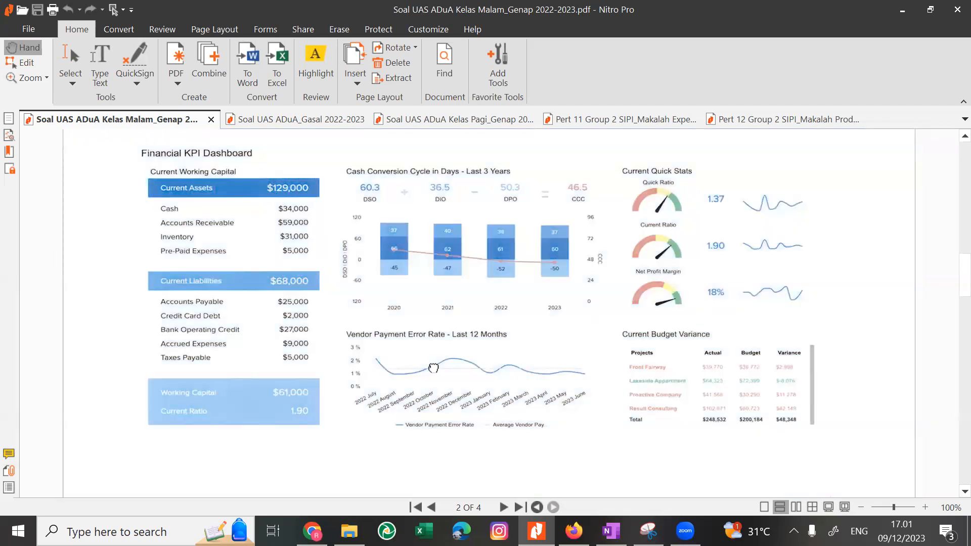
pyautogui.scroll(1, 429, 367)
pyautogui.scroll(-1, 428, 368)
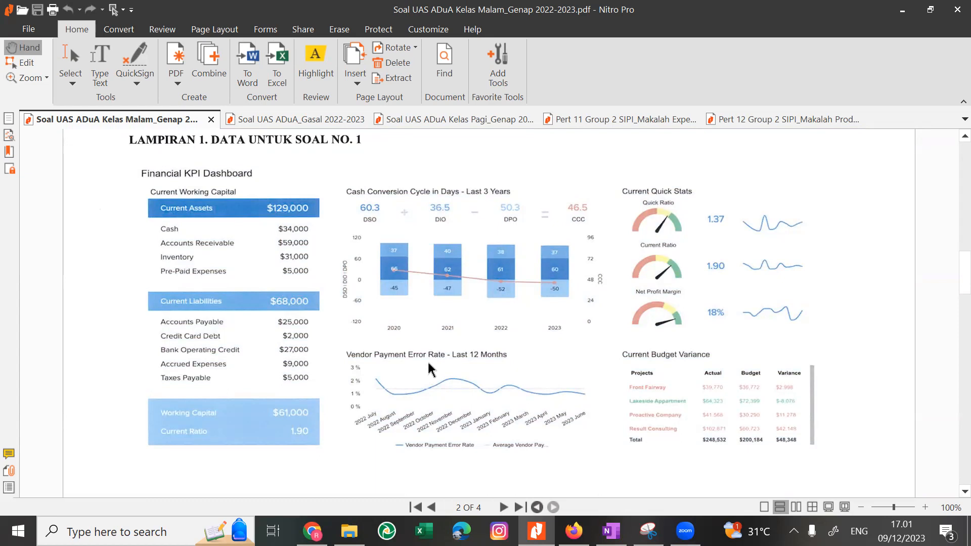
# Switch to Chrome and search Google for "vendor payment error rate", refining the query to "vendor payment error rate adalah".
pyautogui.hotkey('alt', 'Tab')
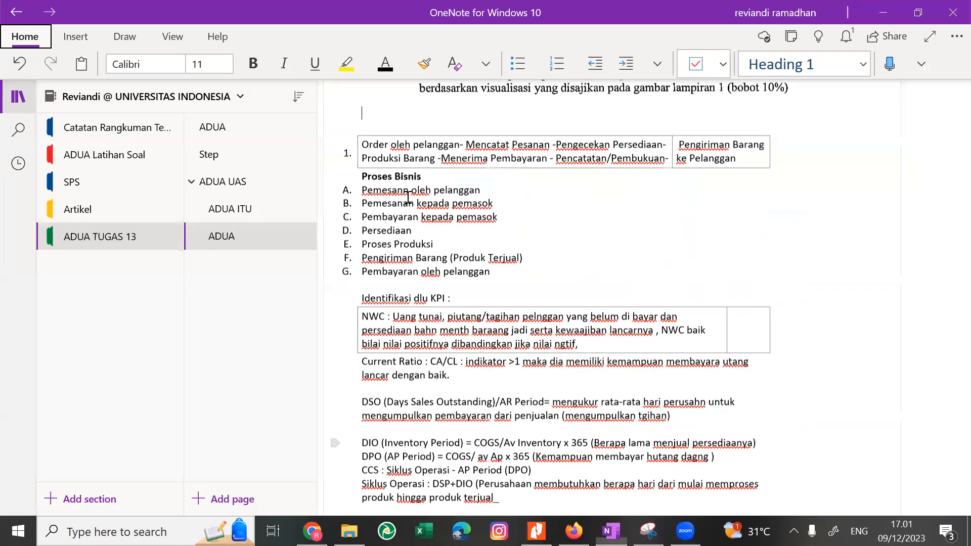
pyautogui.hotkey('alt', 'Tab')
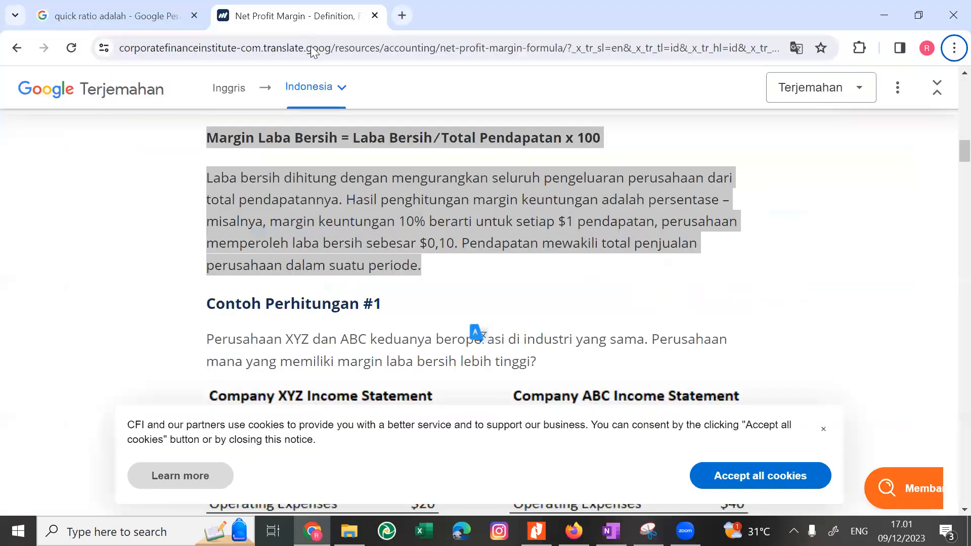
pyautogui.write('vend')
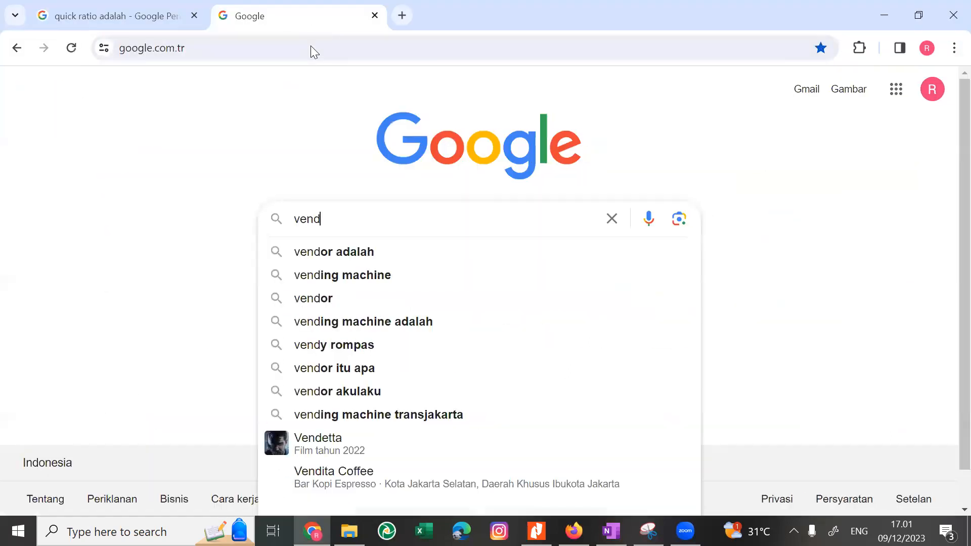
pyautogui.write('or payment error')
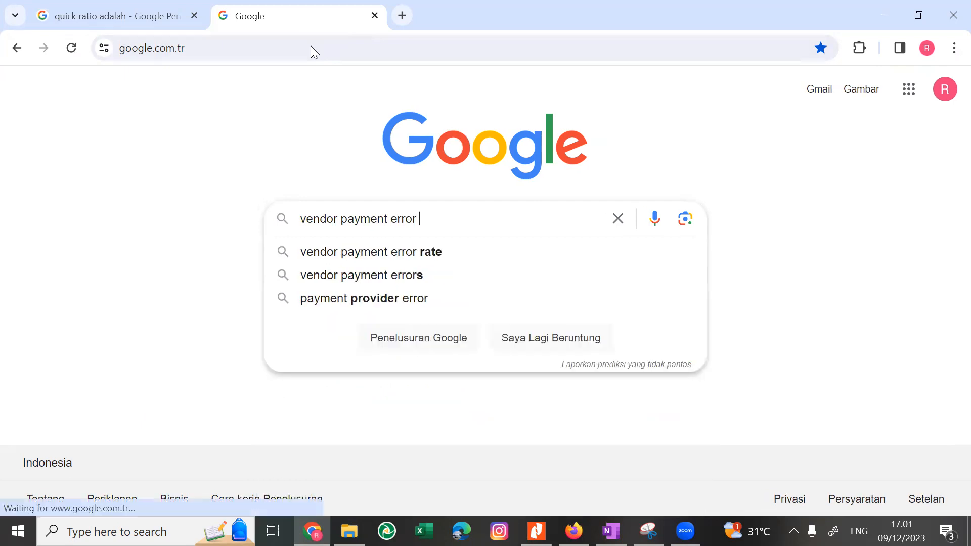
pyautogui.press('Down')
pyautogui.press('Return')
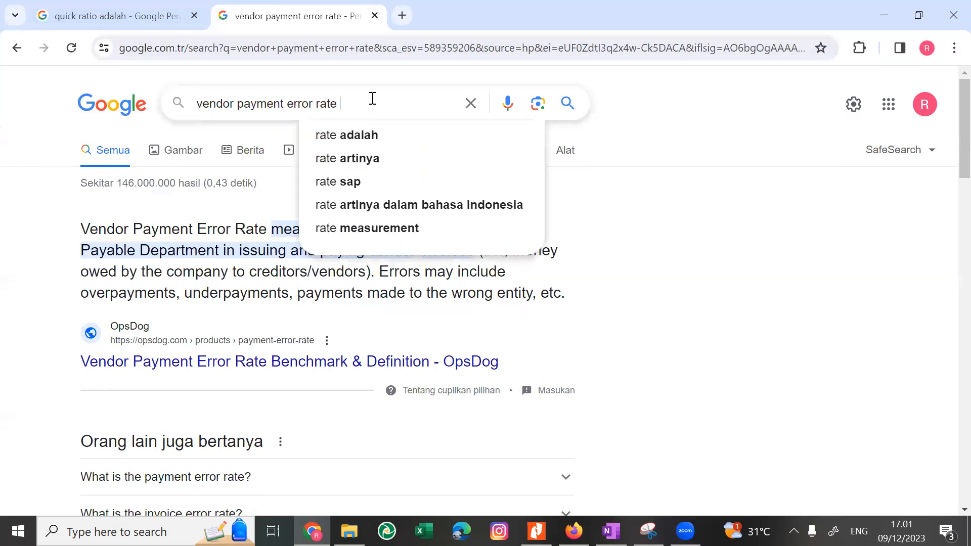
pyautogui.write('adalah')
pyautogui.press('Return')
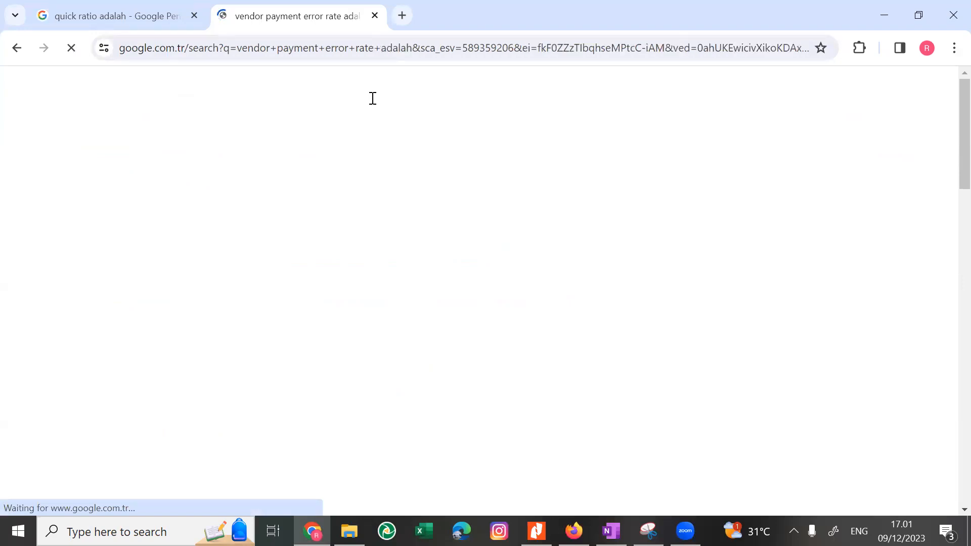
# Open the OpsDog search result "Tingkat Kesalahan Pembayaran Vendor".
pyautogui.click(141, 7)
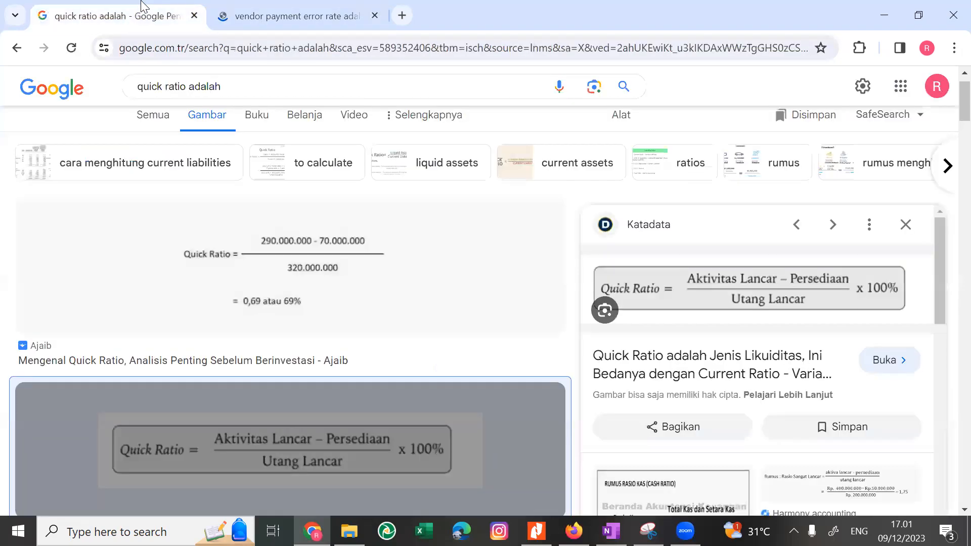
pyautogui.click(263, 5)
pyautogui.scroll(-1, 215, 223)
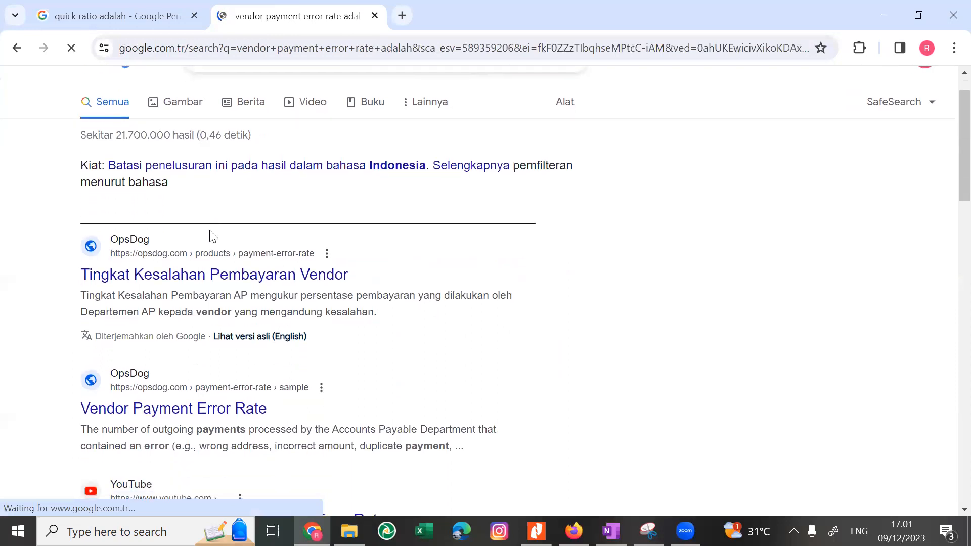
pyautogui.click(190, 278)
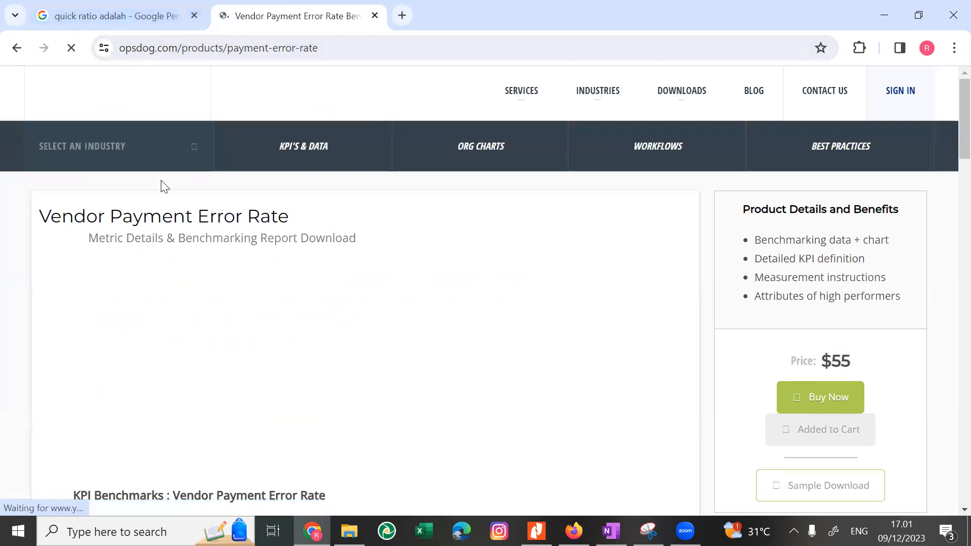
# Read the KPI details, definition, calculation instructions and formula for Vendor Payment Error Rate on the OpsDog page.
pyautogui.scroll(-10, 162, 186)
pyautogui.scroll(-1, 162, 186)
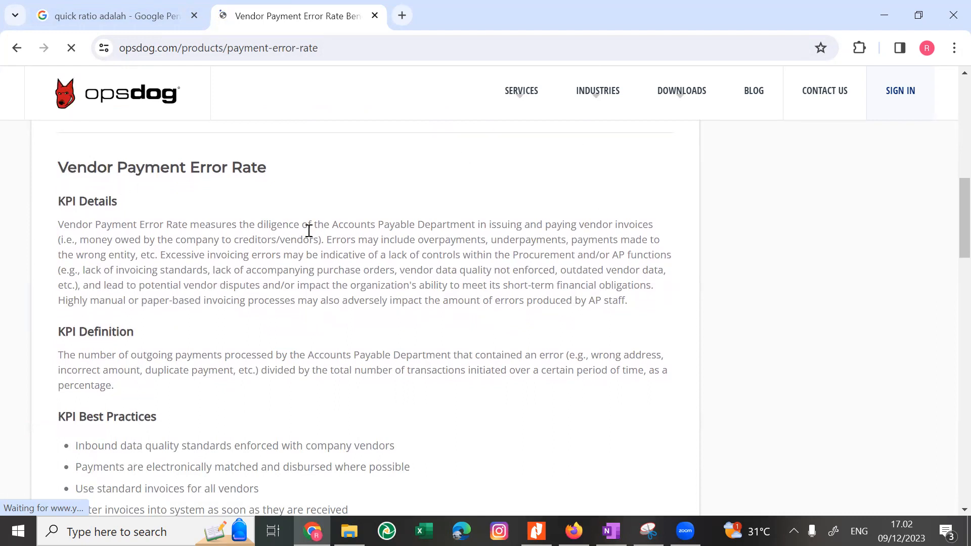
pyautogui.moveTo(330, 224); pyautogui.dragTo(302, 283)
pyautogui.scroll(-6, 302, 283)
pyautogui.scroll(-1, 302, 283)
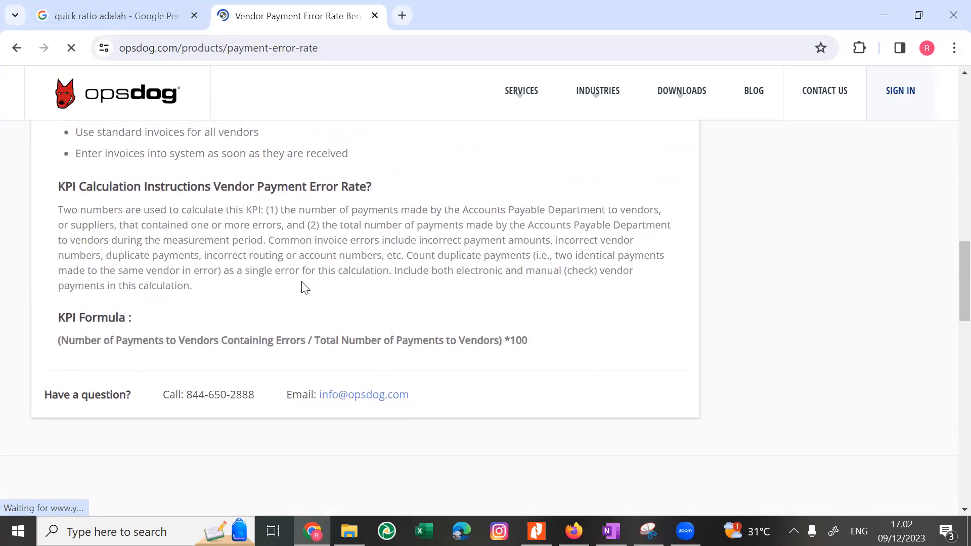
pyautogui.scroll(1, 304, 284)
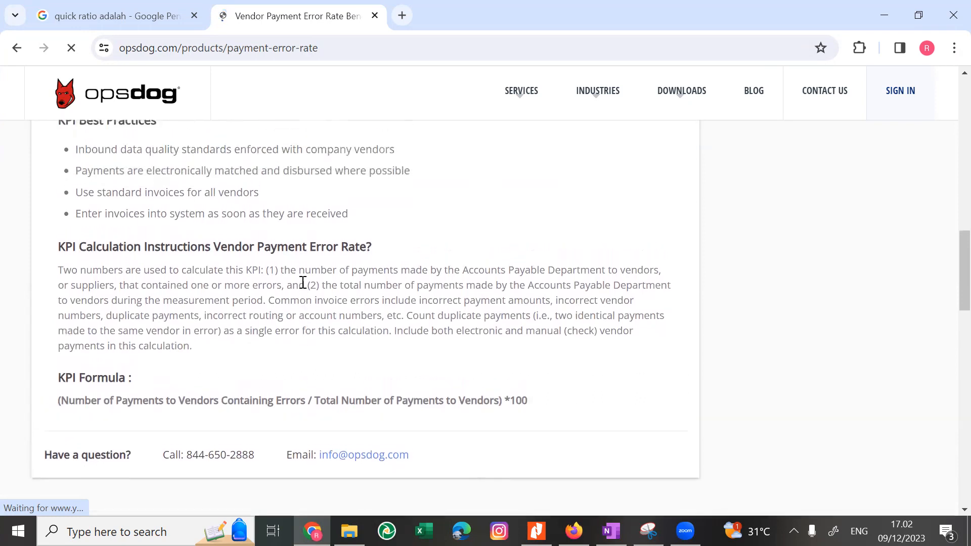
pyautogui.scroll(1, 303, 282)
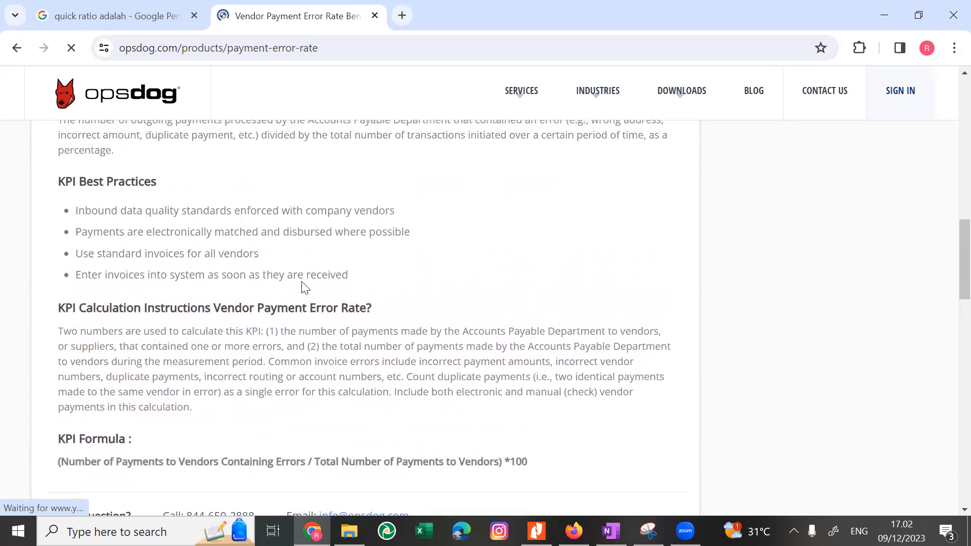
pyautogui.scroll(15, 303, 286)
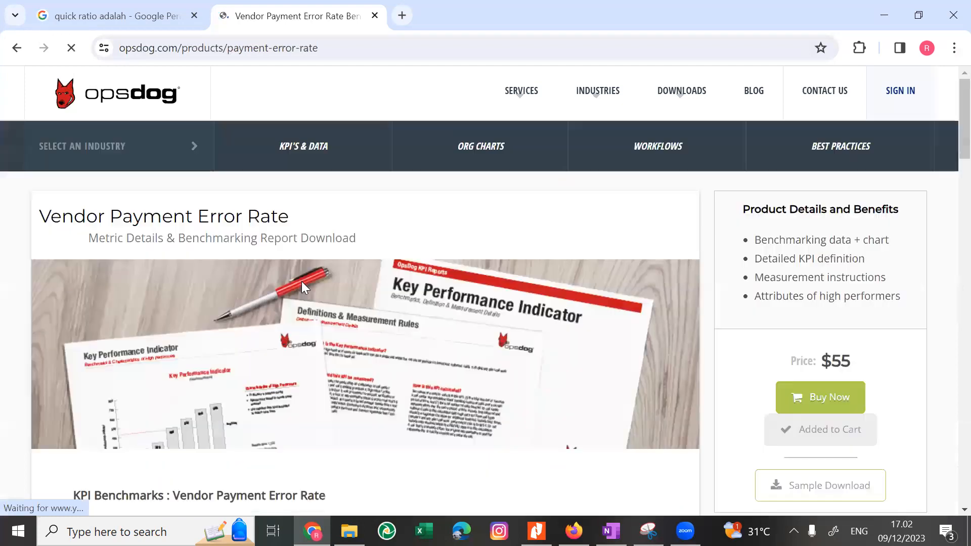
pyautogui.scroll(-15, 302, 286)
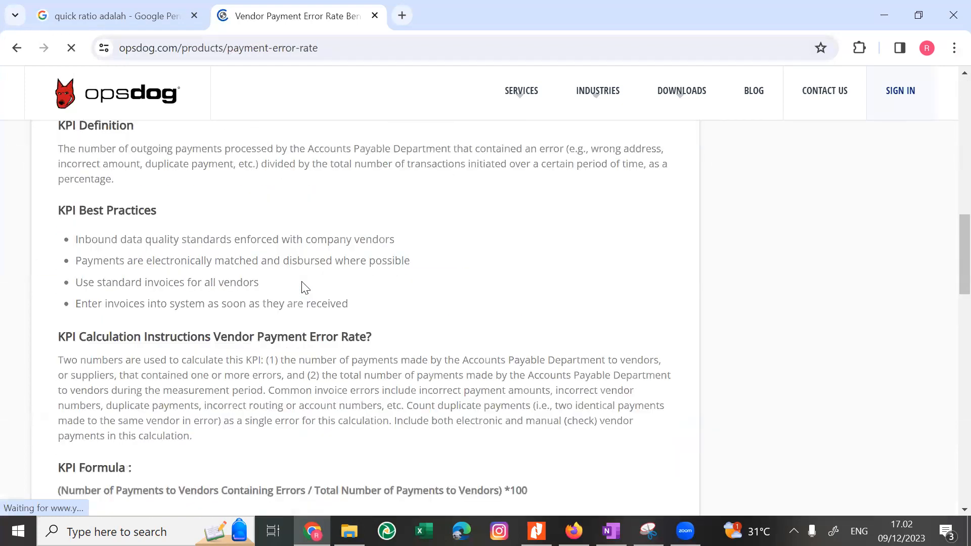
pyautogui.scroll(-2, 304, 284)
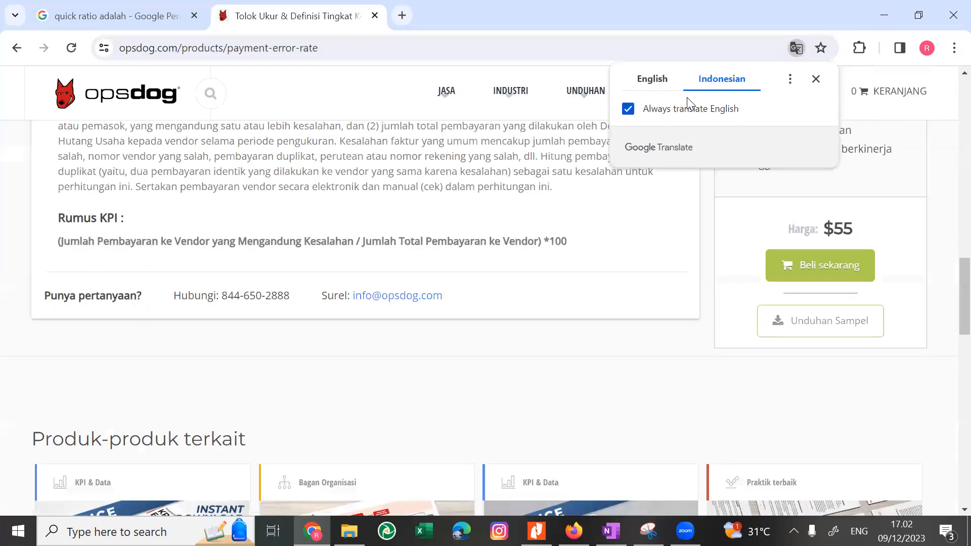
# Review the benchmark note, Detail KPI and Definisi KPI sections in the Indonesian translation of the OpsDog page.
pyautogui.scroll(12, 298, 260)
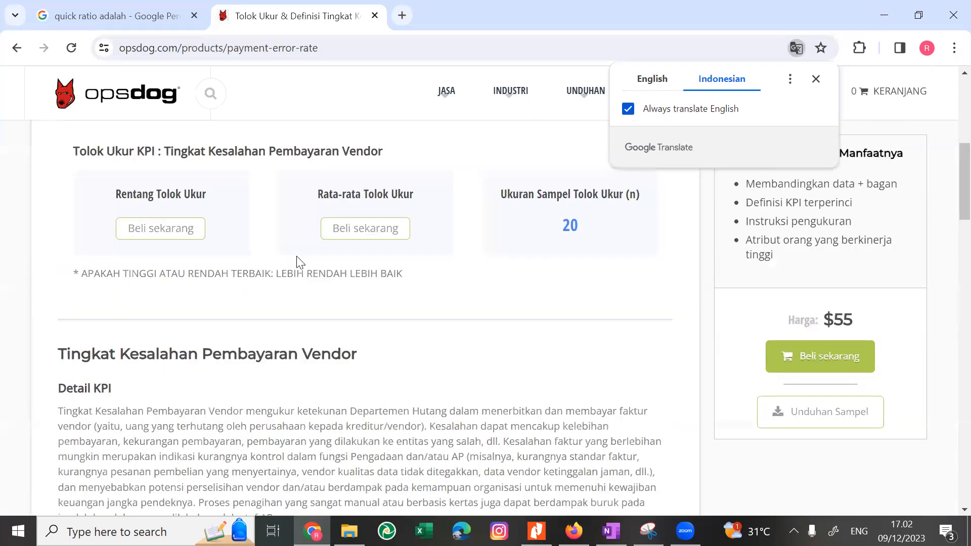
pyautogui.scroll(-1, 107, 329)
pyautogui.moveTo(89, 377); pyautogui.dragTo(193, 408)
pyautogui.scroll(-2, 187, 394)
pyautogui.click(180, 369)
pyautogui.scroll(-1, 182, 374)
# Check the Vendor Payment Error Rate chart on the Lampiran 1 dashboard in Nitro Pro and switch to the KPI notes in OneNote.
pyautogui.hotkey('alt', 'Tab')
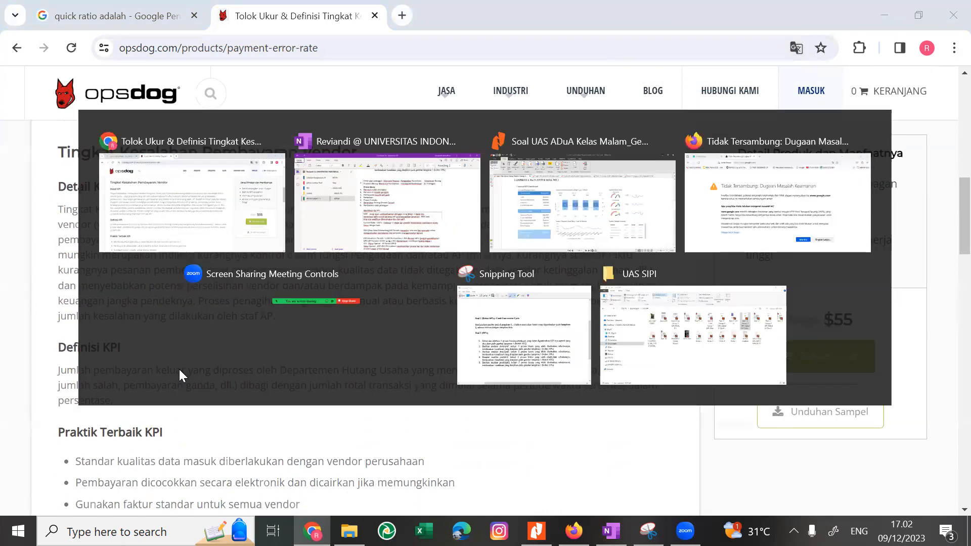
pyautogui.hotkey('alt', 'Tab')
pyautogui.hotkey('alt', 'Tab')
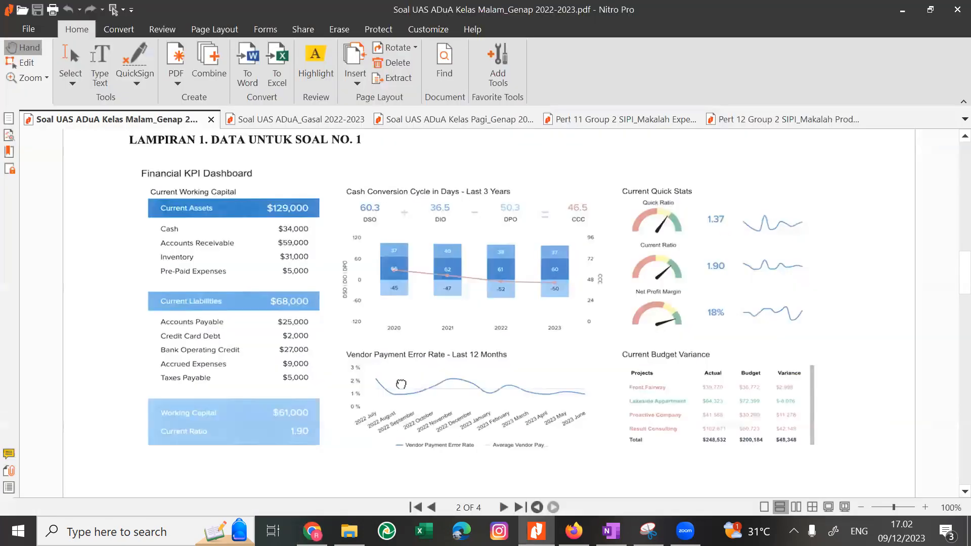
pyautogui.scroll(-1, 401, 364)
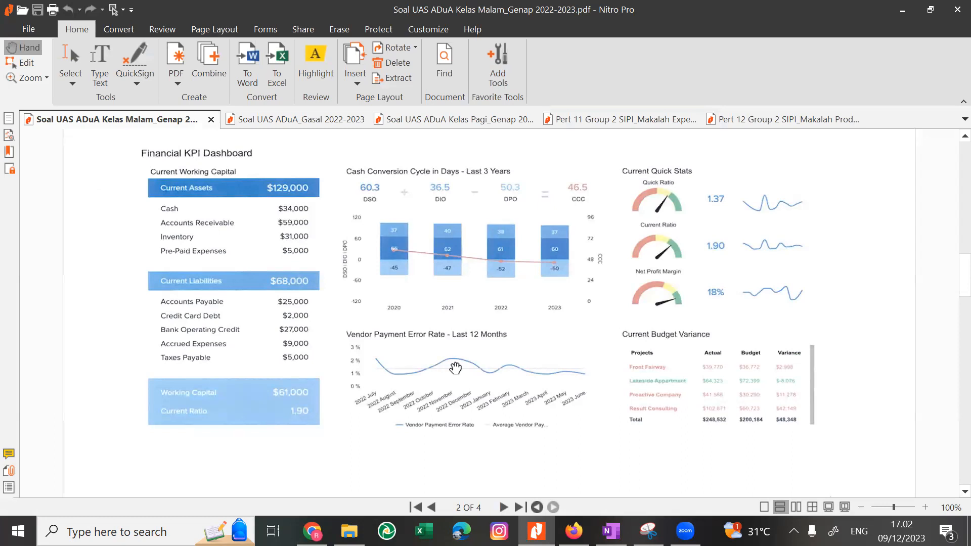
pyautogui.hotkey('alt', 'Tab')
pyautogui.press('Escape')
pyautogui.hotkey('alt', 'Tab')
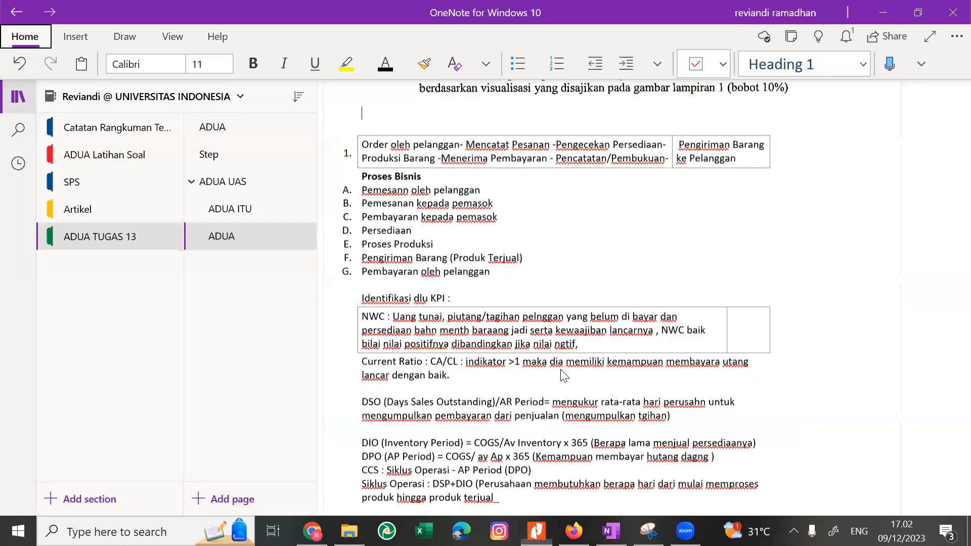
# Return to the OpsDog page in Chrome and reread the vendor payment error definition, best practices and Rumus KPI formula.
pyautogui.hotkey('alt', 'Tab')
pyautogui.press('Tab')
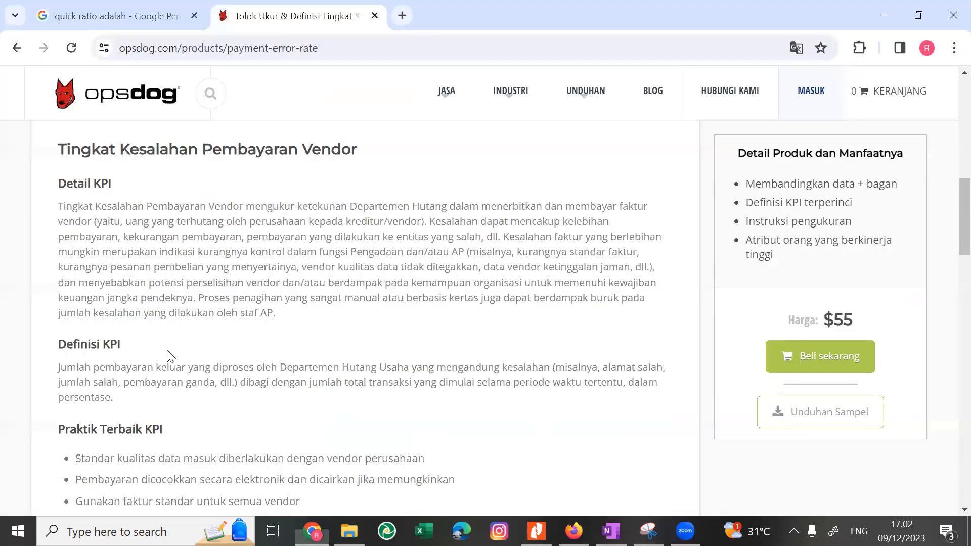
pyautogui.scroll(-1, 169, 357)
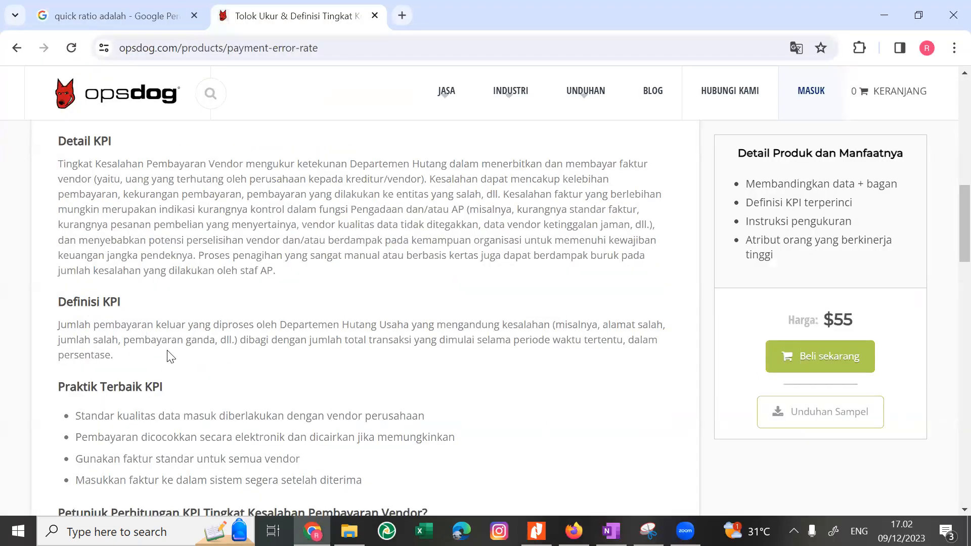
pyautogui.scroll(-2, 177, 358)
pyautogui.scroll(-3, 177, 358)
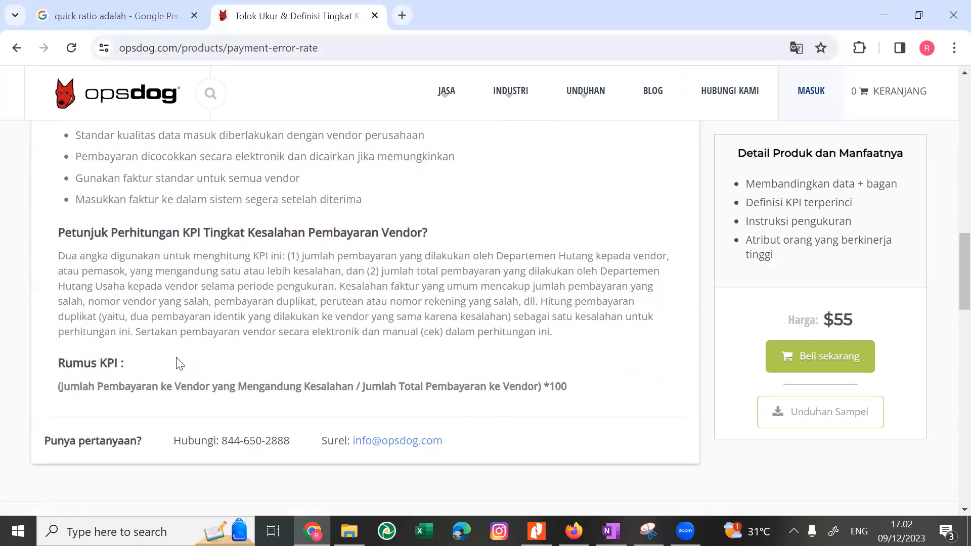
pyautogui.scroll(3, 238, 354)
# Compare the Proses Bisnis list in OneNote with the Lampiran 1 dashboard in Nitro Pro.
pyautogui.hotkey('alt', 'Tab')
pyautogui.press('Escape')
pyautogui.scroll(-2, 272, 188)
pyautogui.scroll(-1, 272, 187)
pyautogui.hotkey('alt', 'Tab')
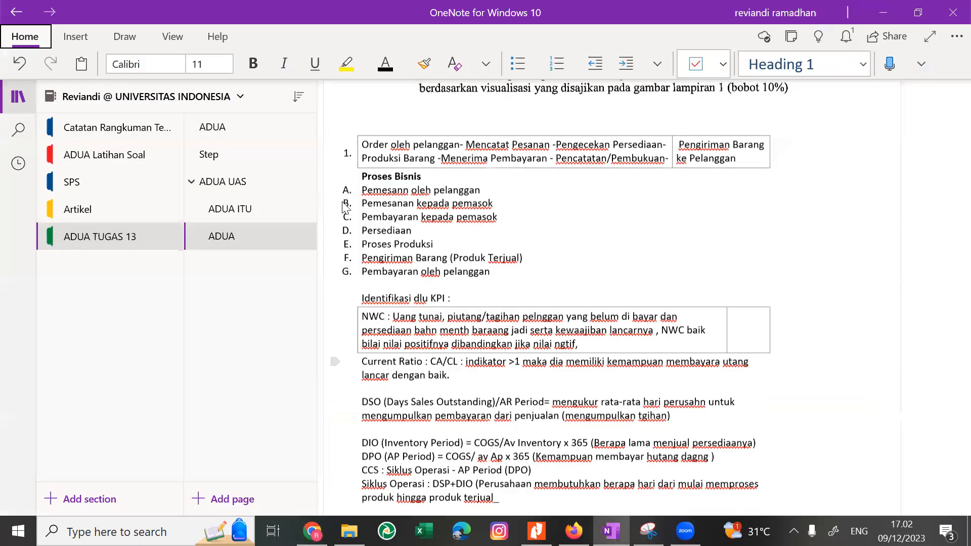
pyautogui.hotkey('alt', 'Tab')
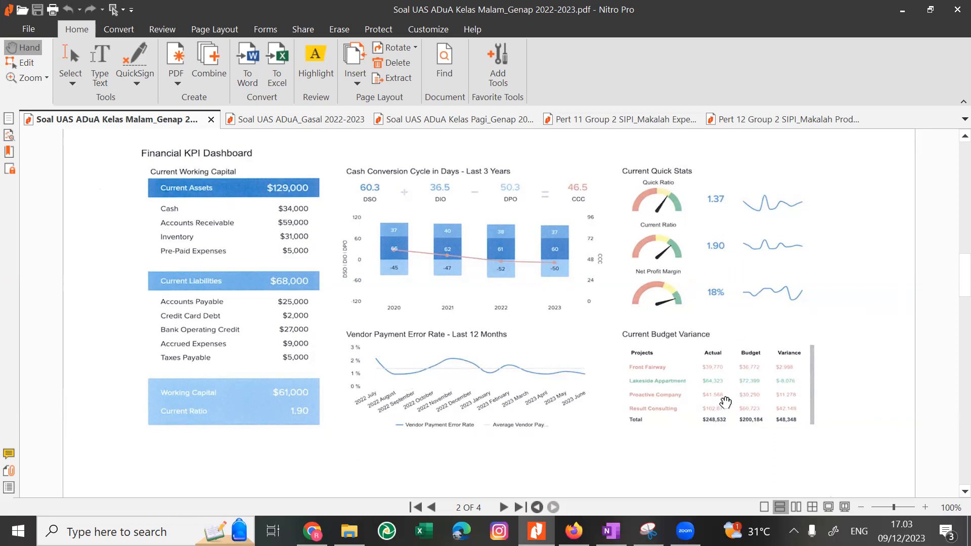
# Examine the Current Budget Variance table and the Keterangan abbreviations in Lampiran 1 of the exam PDF.
pyautogui.scroll(-1, 710, 412)
pyautogui.scroll(-1, 716, 391)
pyautogui.moveTo(712, 369); pyautogui.dragTo(674, 429)
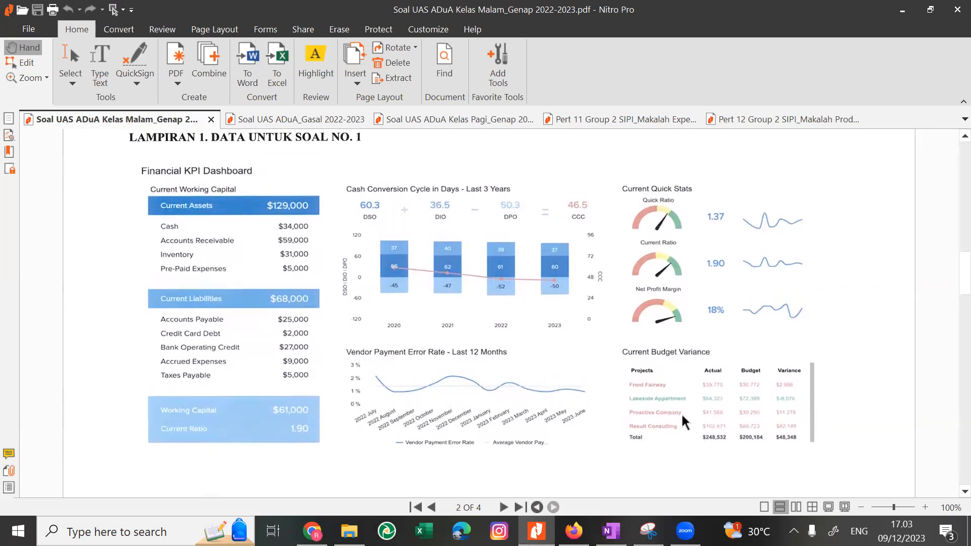
pyautogui.scroll(-5, 684, 421)
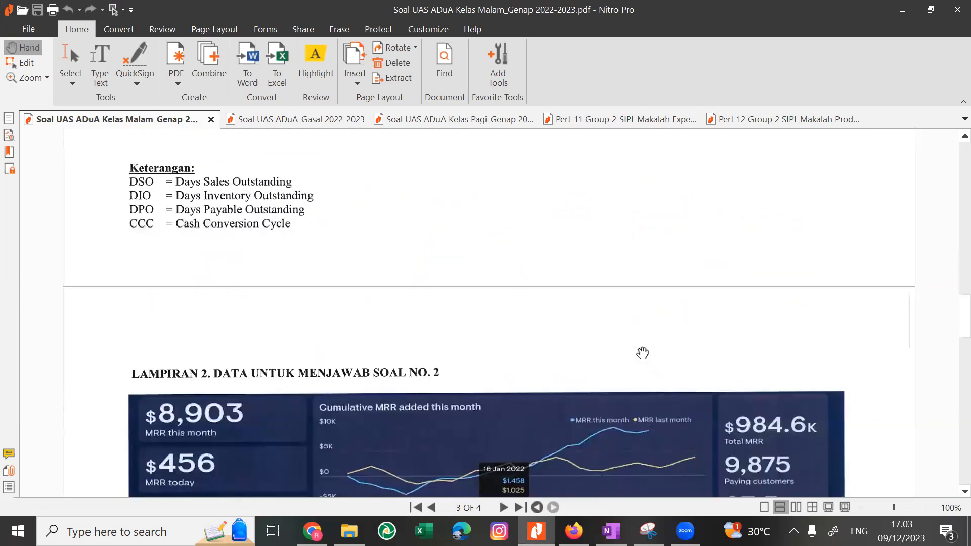
pyautogui.scroll(5, 642, 352)
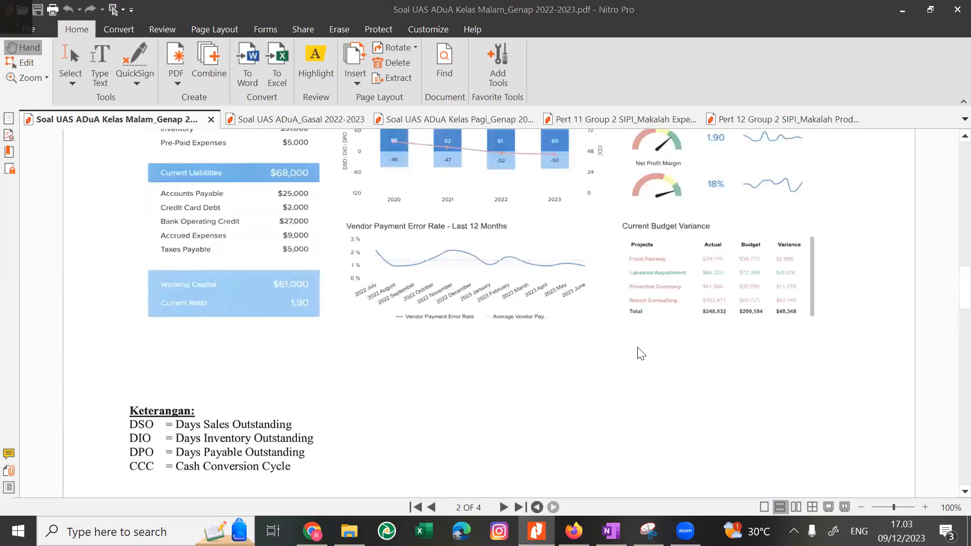
# Switch to OneNote and review the KPI notes on the cash conversion cycle, quick ratio and net profit margin.
pyautogui.hotkey('alt', 'Tab')
pyautogui.scroll(-15, 638, 350)
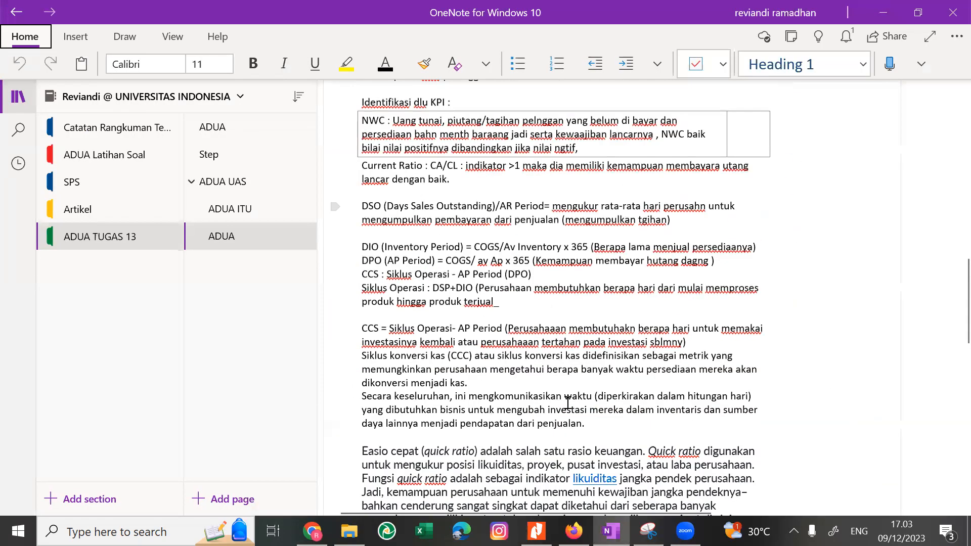
pyautogui.scroll(5, 568, 403)
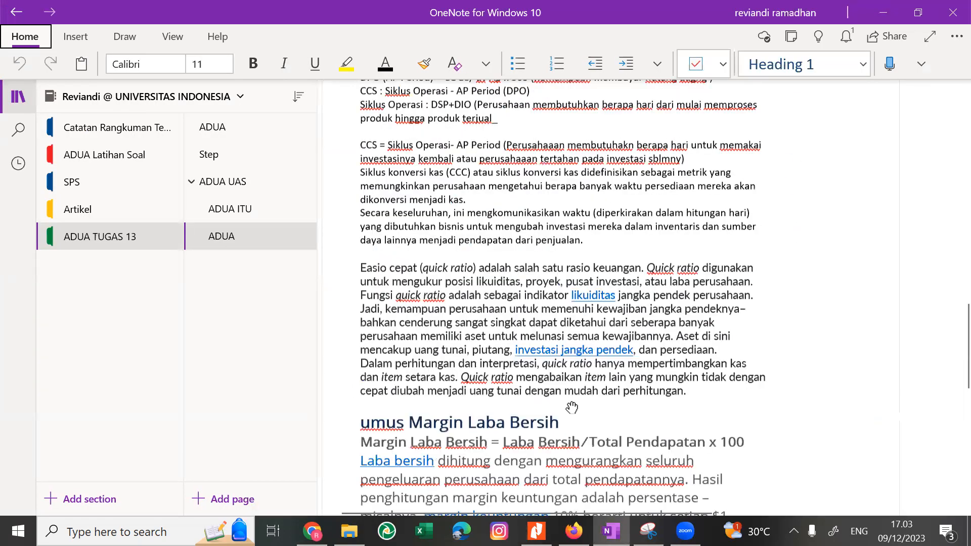
# Return to the exam PDF in Nitro Pro and reread the Lampiran 1 dashboard and the five Soal 1 questions.
pyautogui.hotkey('alt', 'Tab')
pyautogui.scroll(-8, 568, 405)
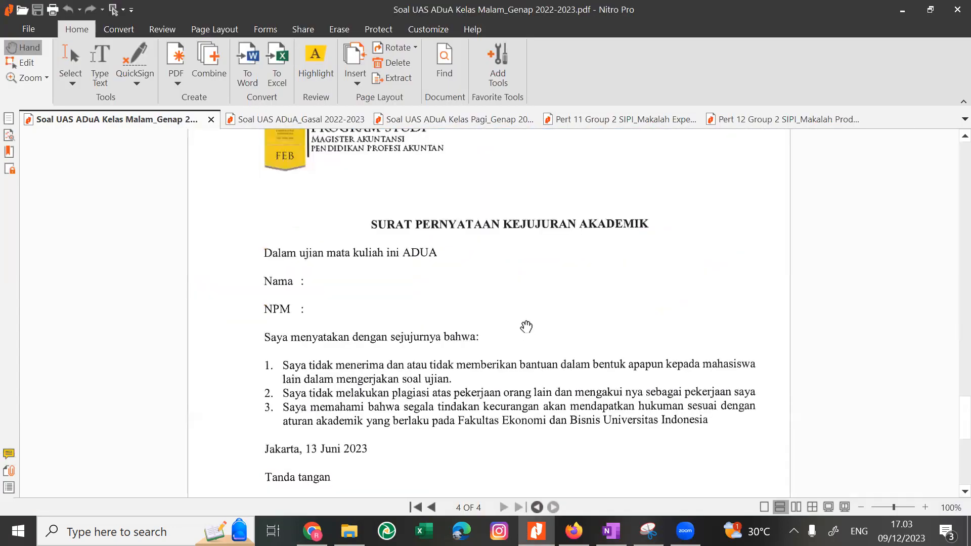
pyautogui.scroll(15, 526, 327)
pyautogui.scroll(-3, 523, 327)
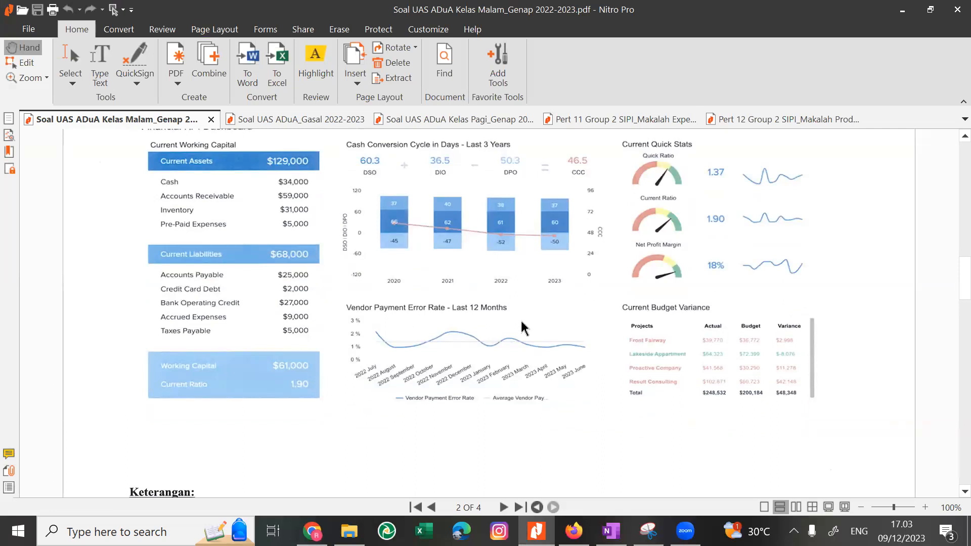
pyautogui.scroll(-1, 525, 327)
pyautogui.scroll(15, 526, 327)
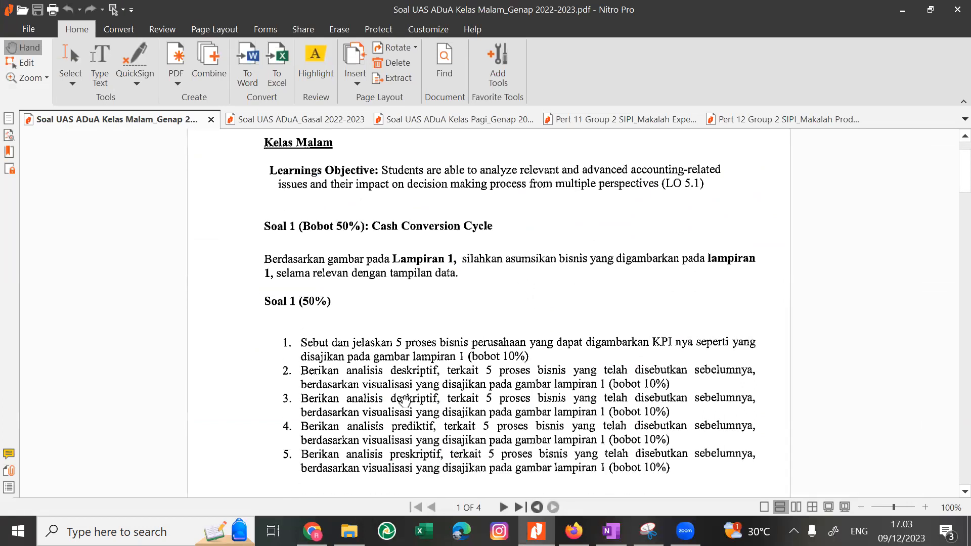
# Open the VR - Chapter 3(1) and VR - Chapter 4 presentations from the Downloads folder in File Explorer.
pyautogui.click(349, 531)
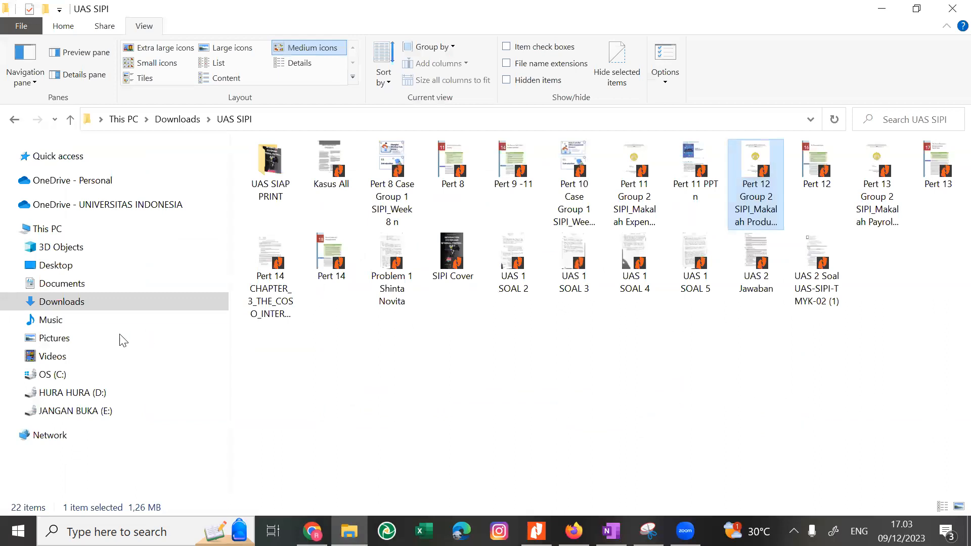
pyautogui.click(107, 303)
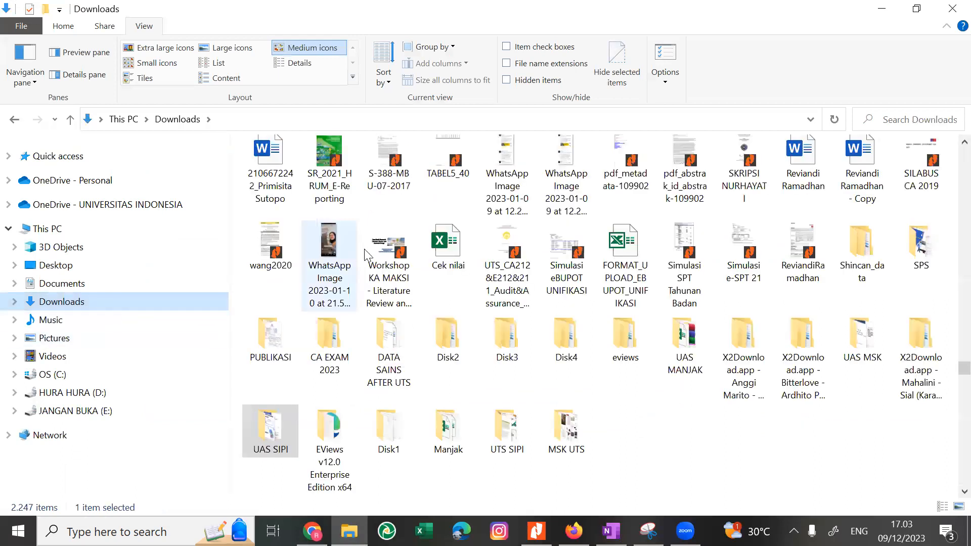
pyautogui.scroll(5, 364, 253)
pyautogui.scroll(15, 950, 252)
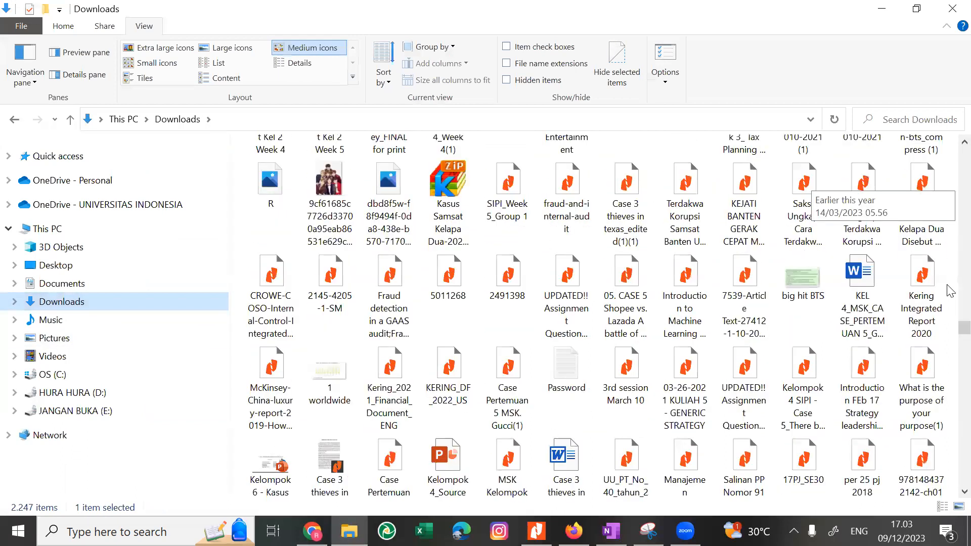
pyautogui.scroll(20, 950, 252)
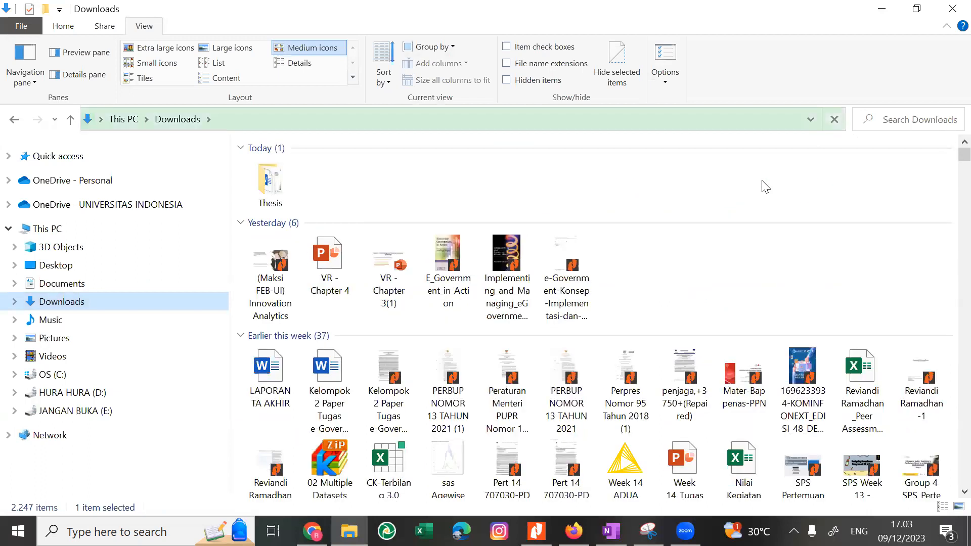
pyautogui.click(405, 259)
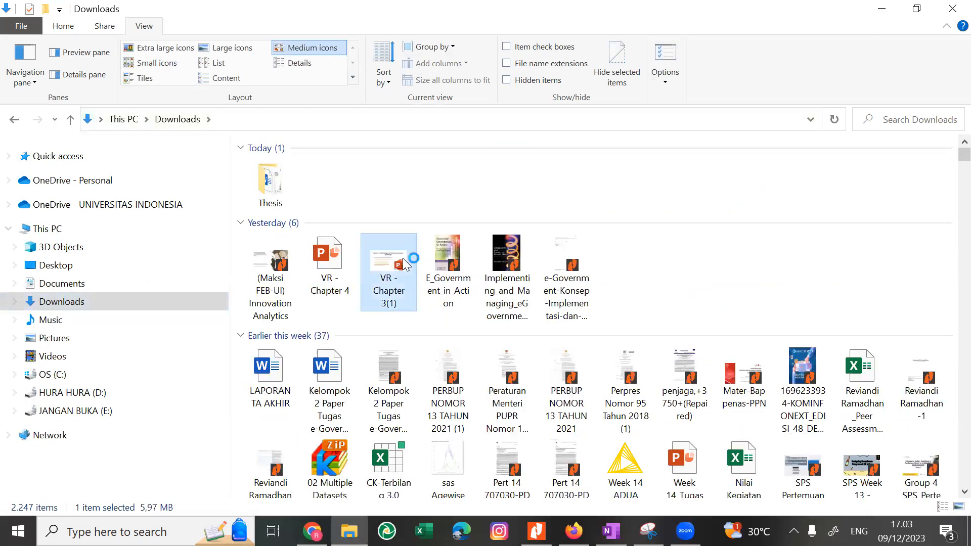
pyautogui.click(327, 260)
pyautogui.doubleClick(326, 260)
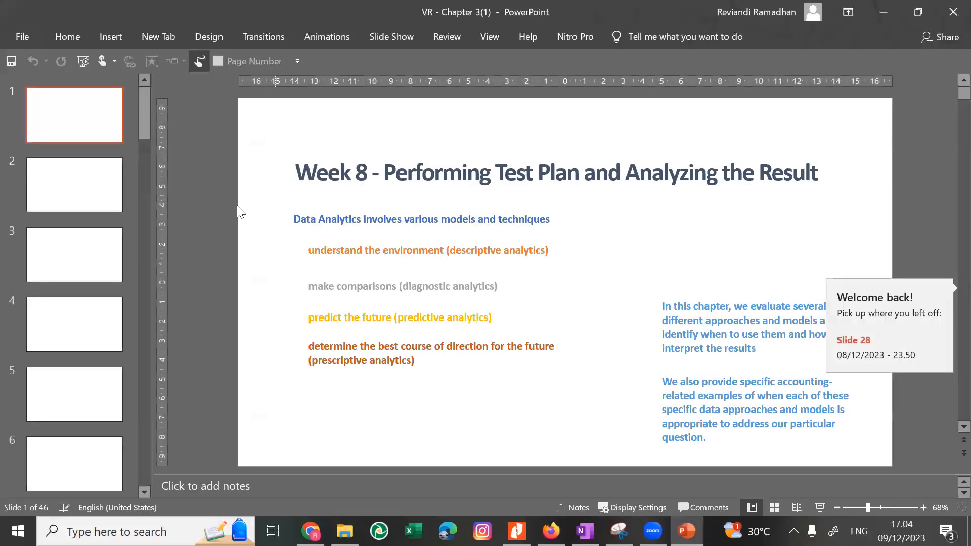
# Look through the opening slides of the VR - Chapter 4 presentation up to the Qualitative versus Quantitative quadrants slide.
pyautogui.press('Down')
pyautogui.press('Down')
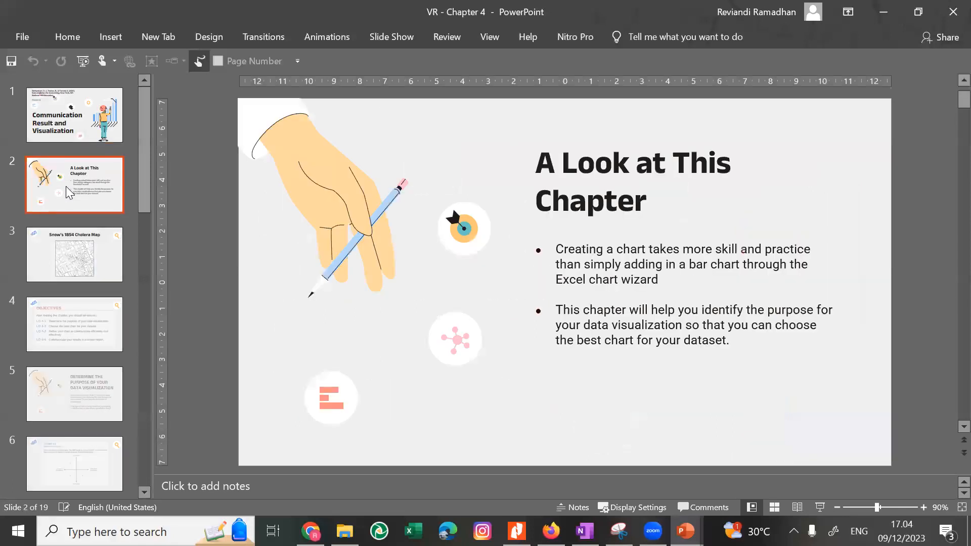
pyautogui.press('Down')
pyautogui.press('Down')
pyautogui.press('Down')
pyautogui.press('Down')
pyautogui.press('Down')
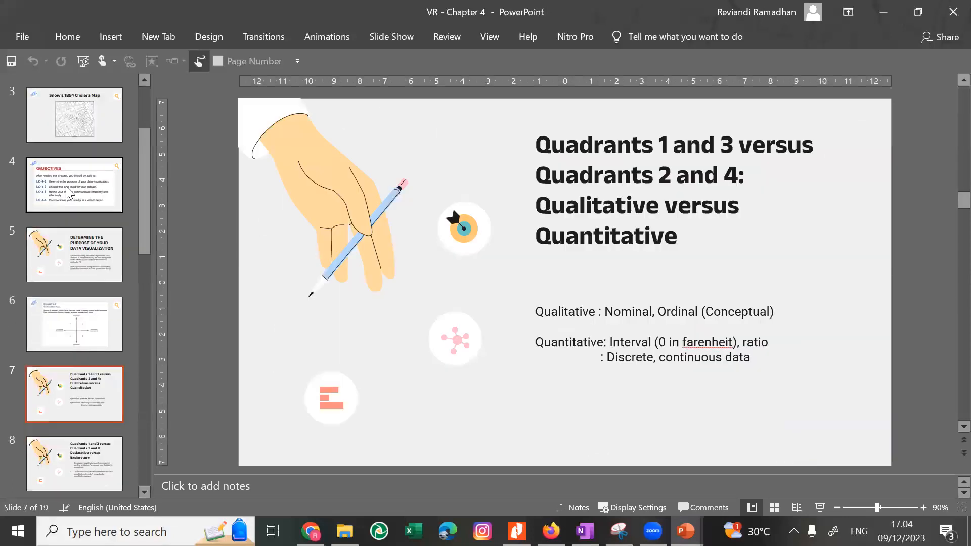